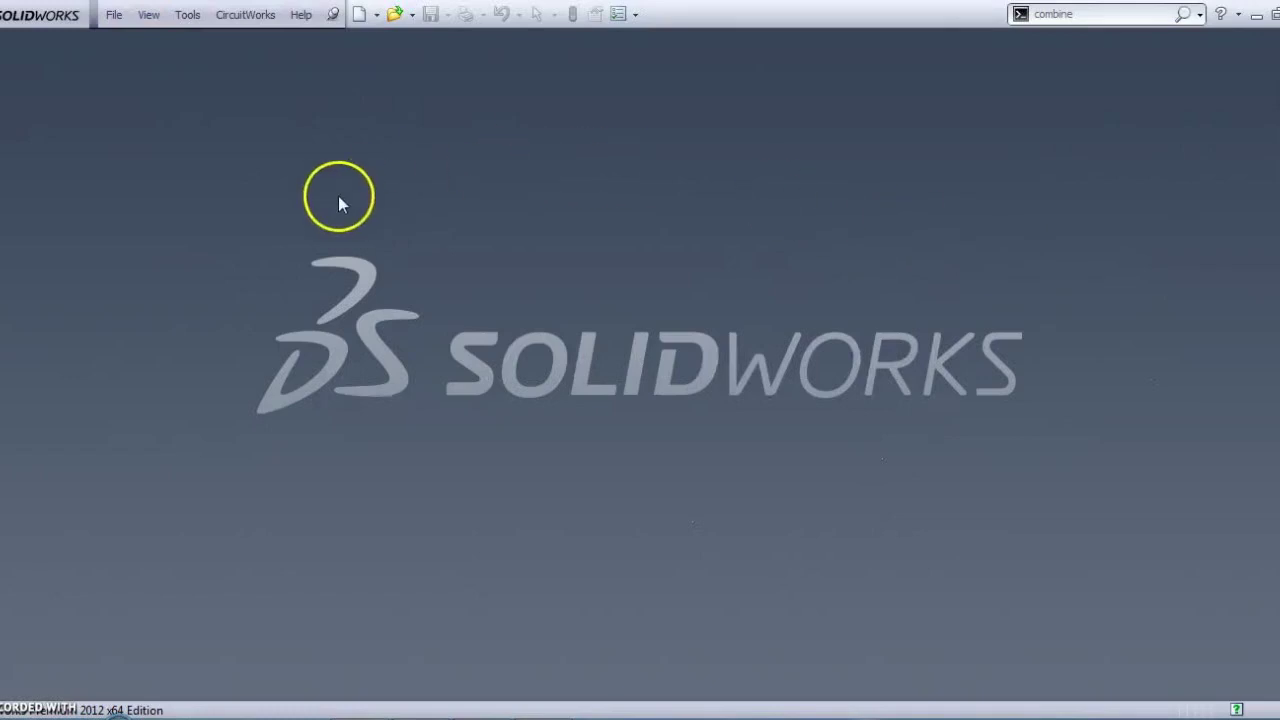
Create a new Assembly document, Assem1, from File > New.
left_click(115, 16)
left_click(118, 41)
left_click(562, 370)
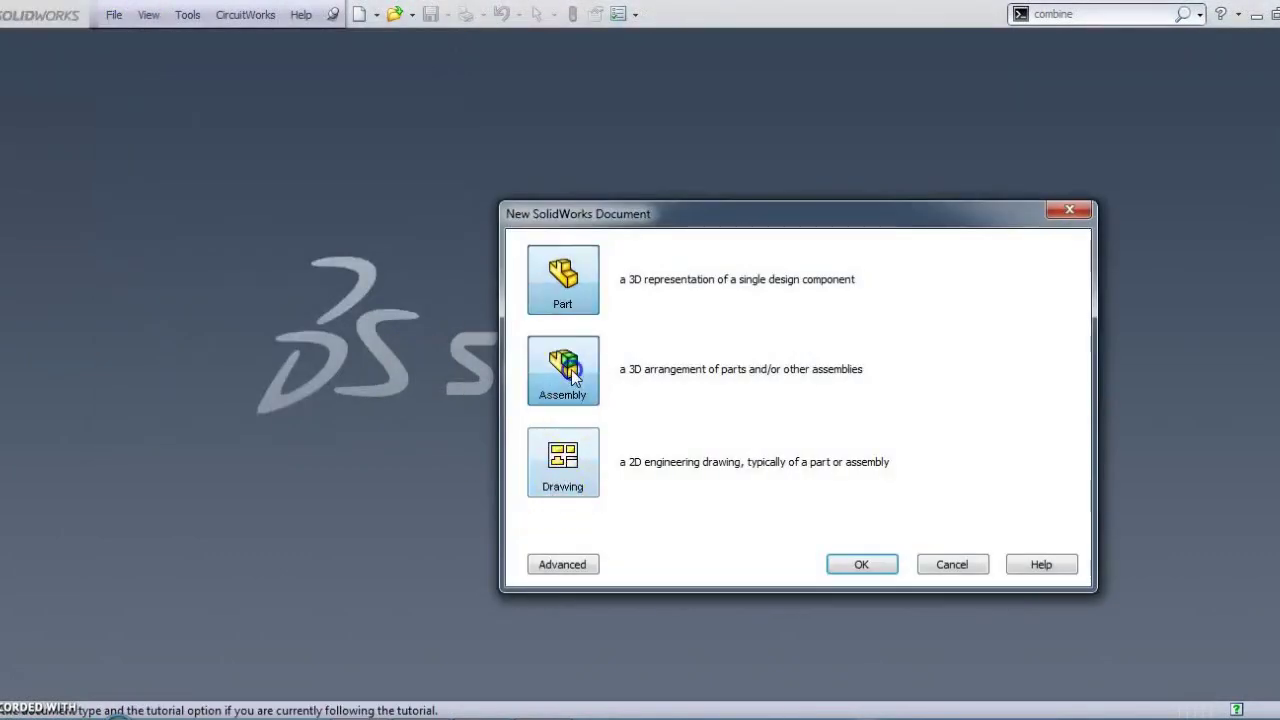
left_click(861, 564)
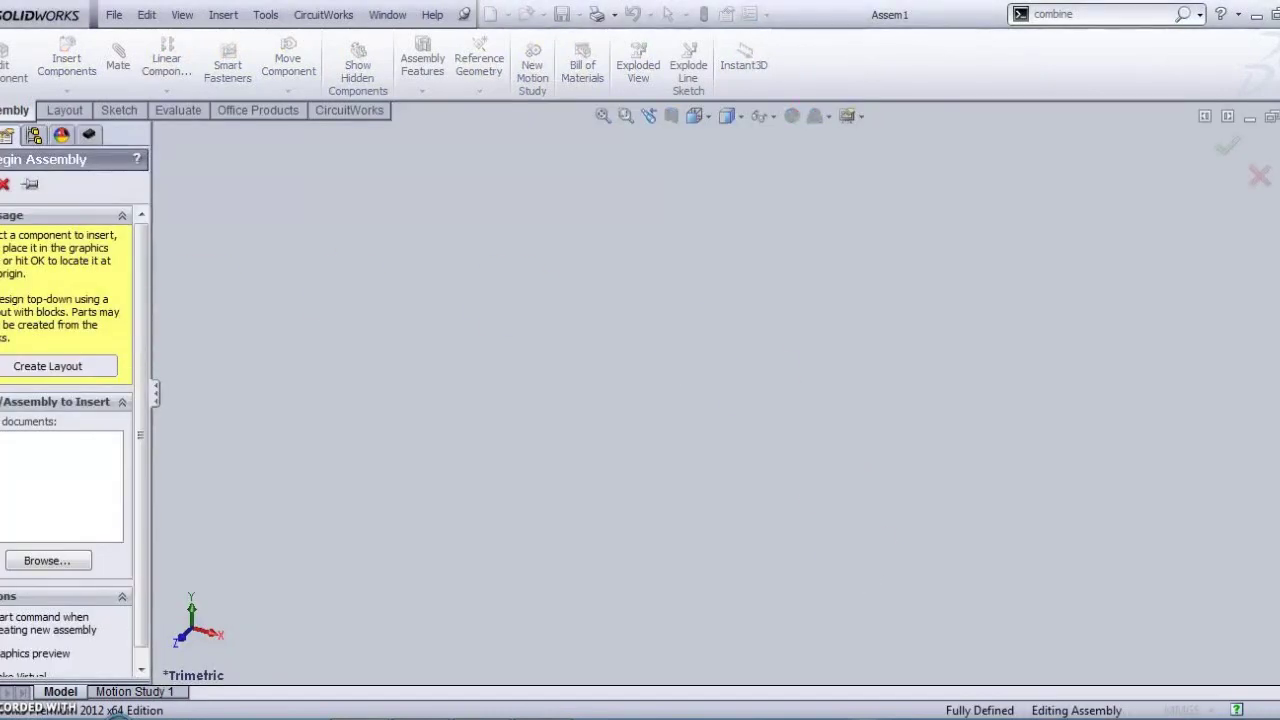
Skip Begin Assembly and browse Insert Components for the expansion joint part files.
left_click(4, 186)
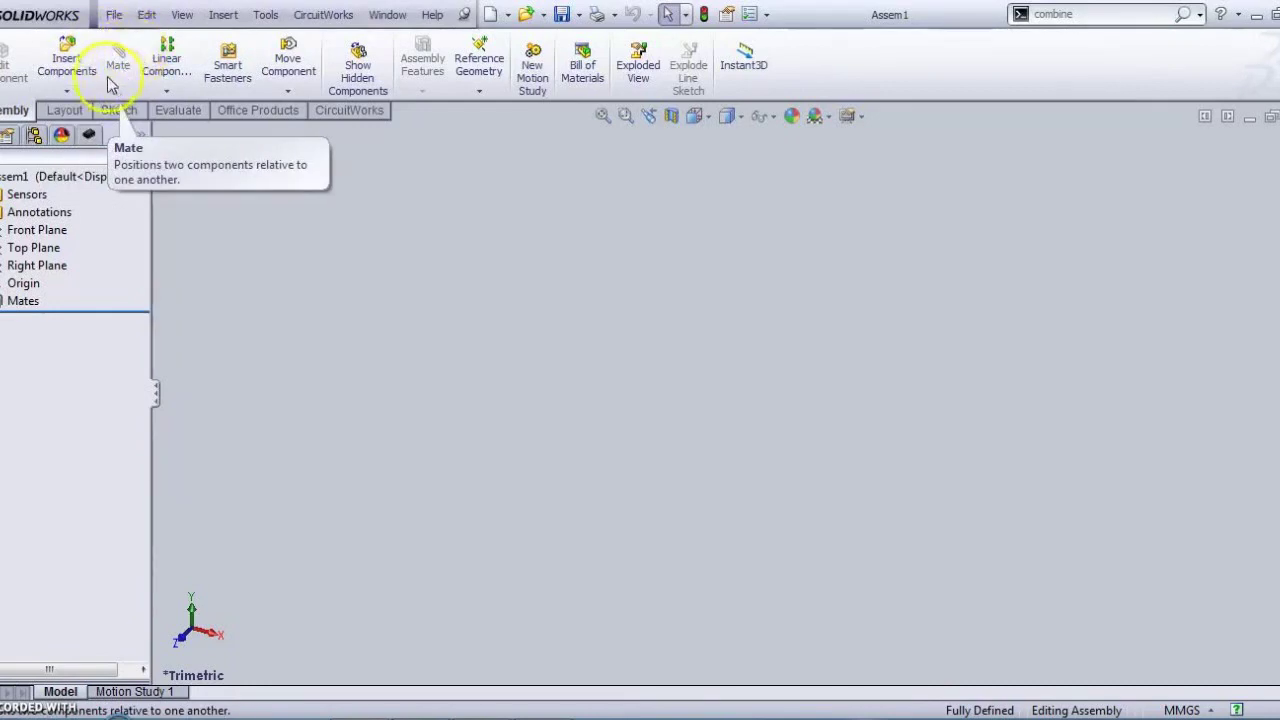
left_click(66, 60)
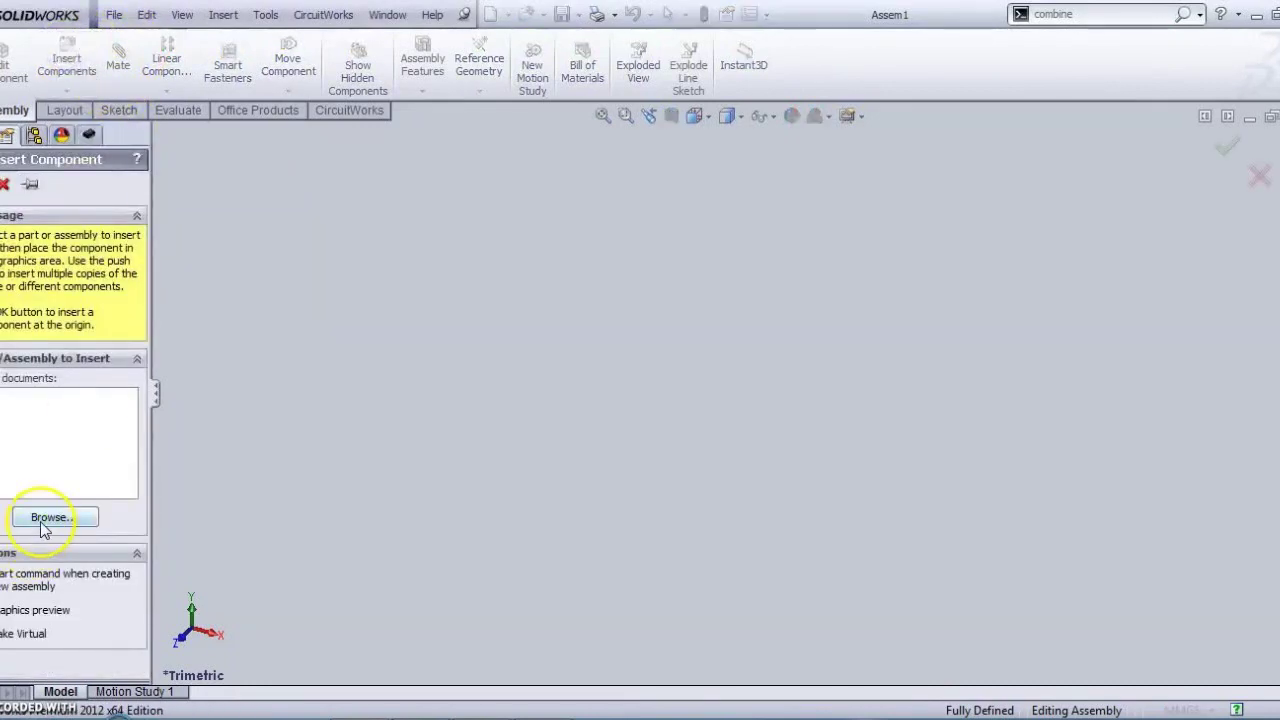
left_click(47, 520)
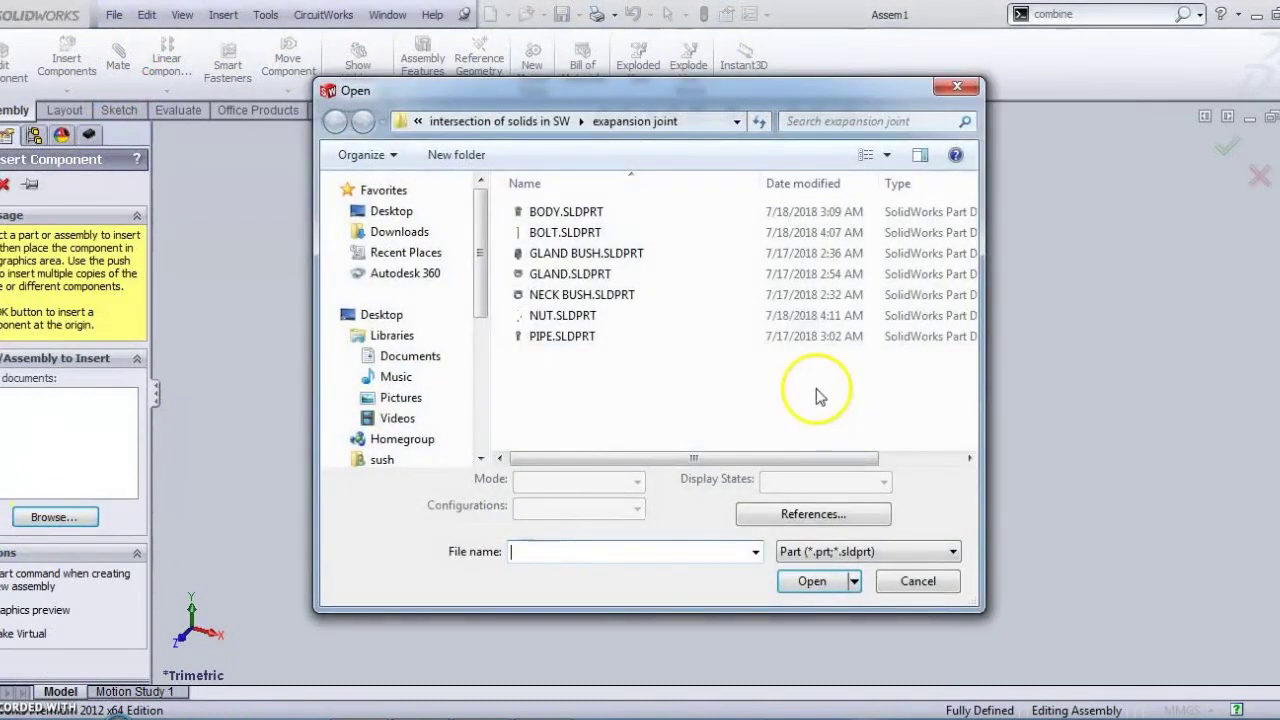
Scroll the reference PDF to page 3's labelled expansion joint cutaway drawing.
left_click(462, 716)
scroll(480, 500, "down", 8)
scroll(520, 268, "down", 10)
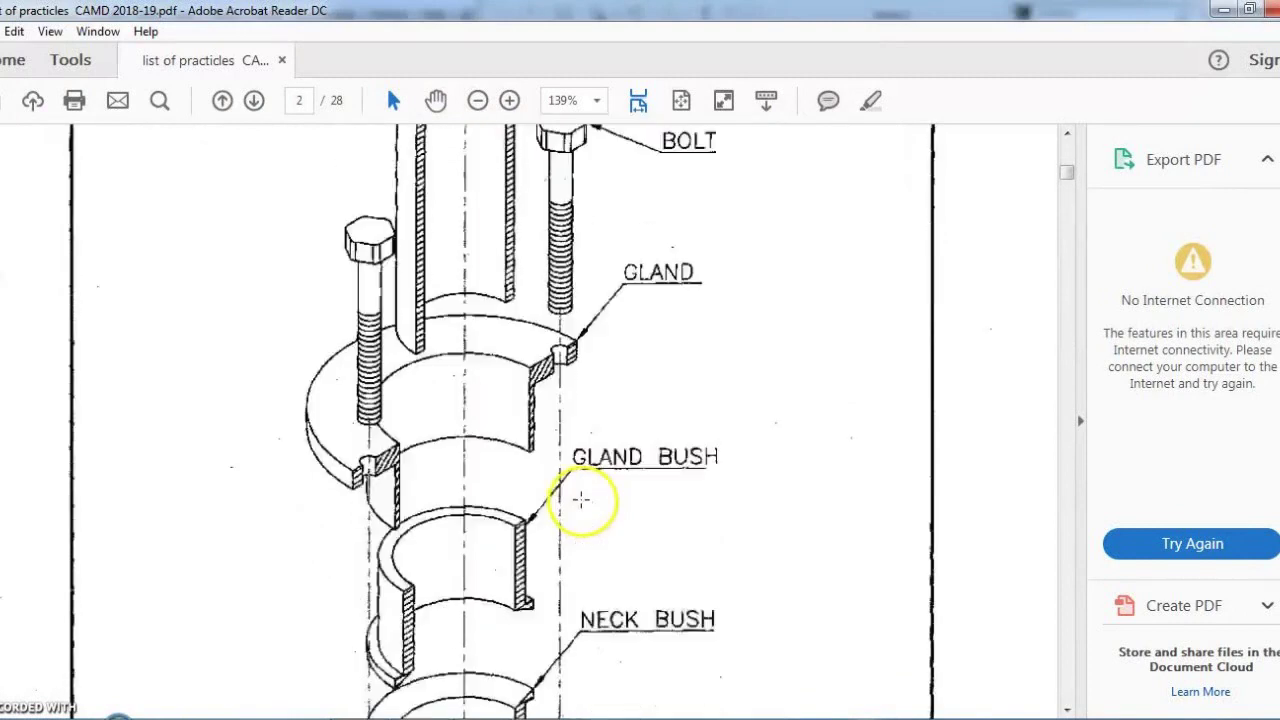
scroll(432, 470, "down", 6)
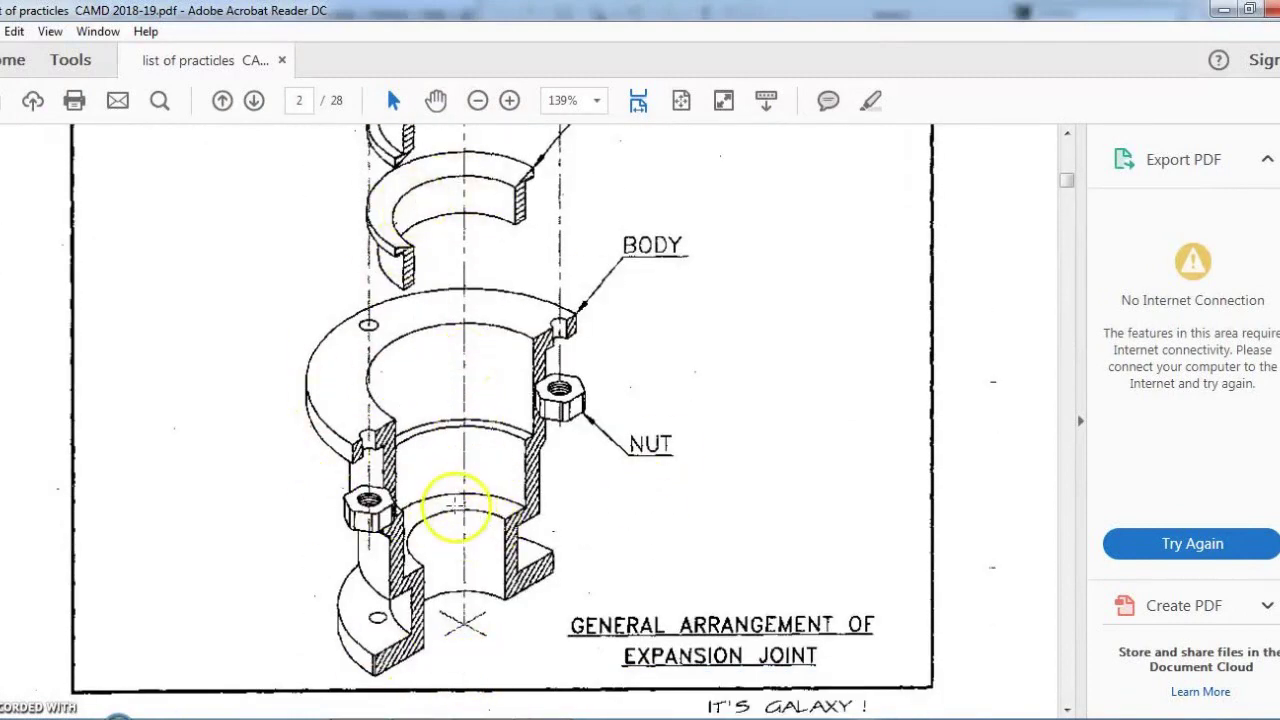
scroll(451, 529, "up", 5)
scroll(450, 535, "down", 3)
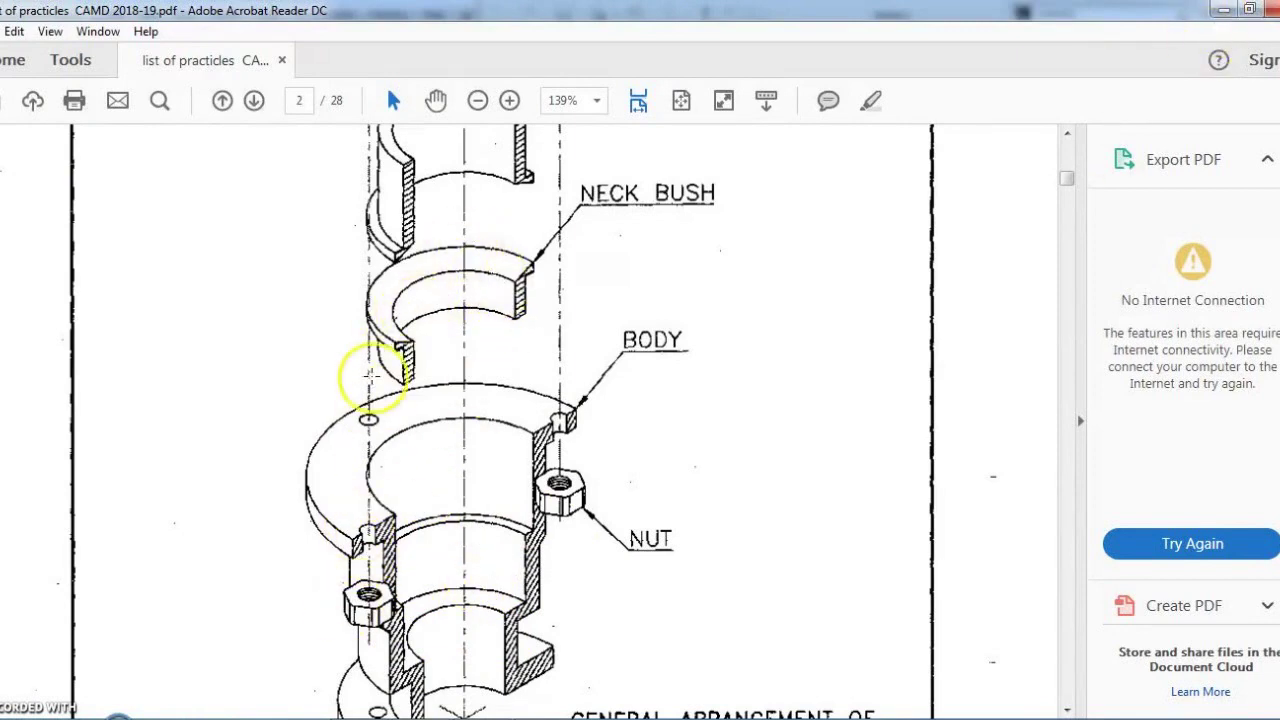
scroll(449, 480, "down", 10)
scroll(400, 470, "down", 5)
scroll(363, 457, "up", 3)
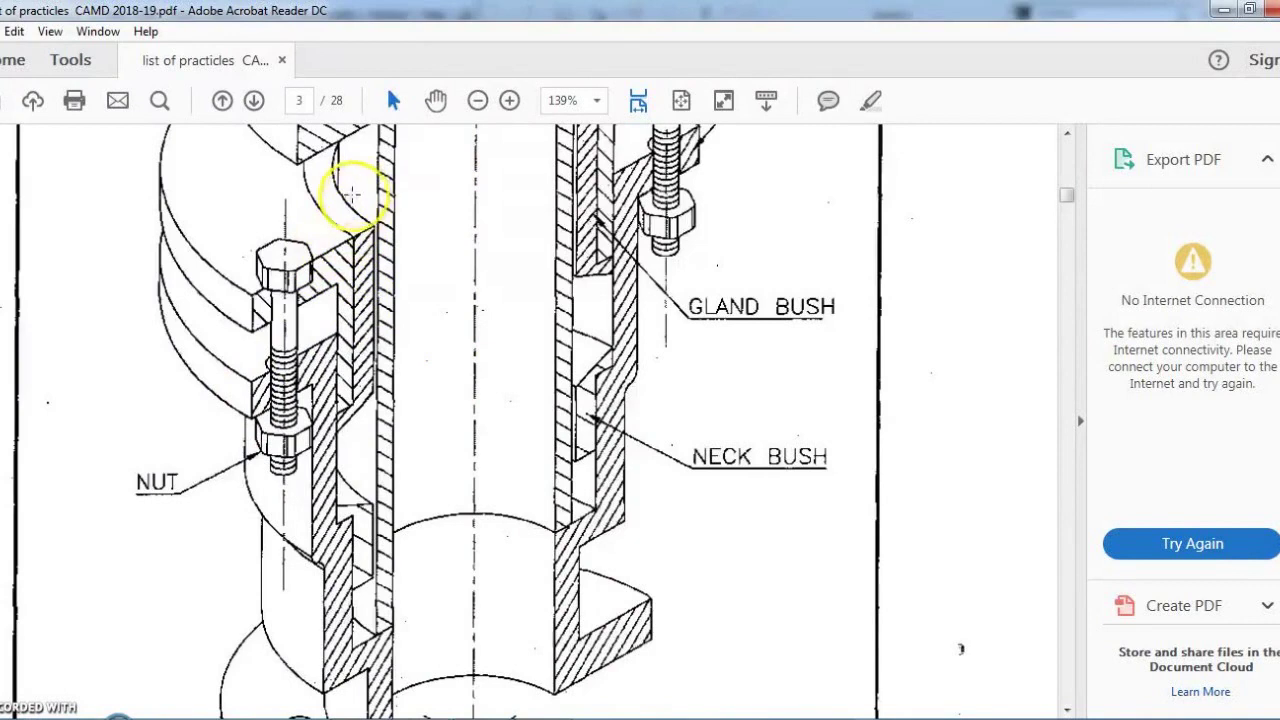
scroll(352, 193, "up", 3)
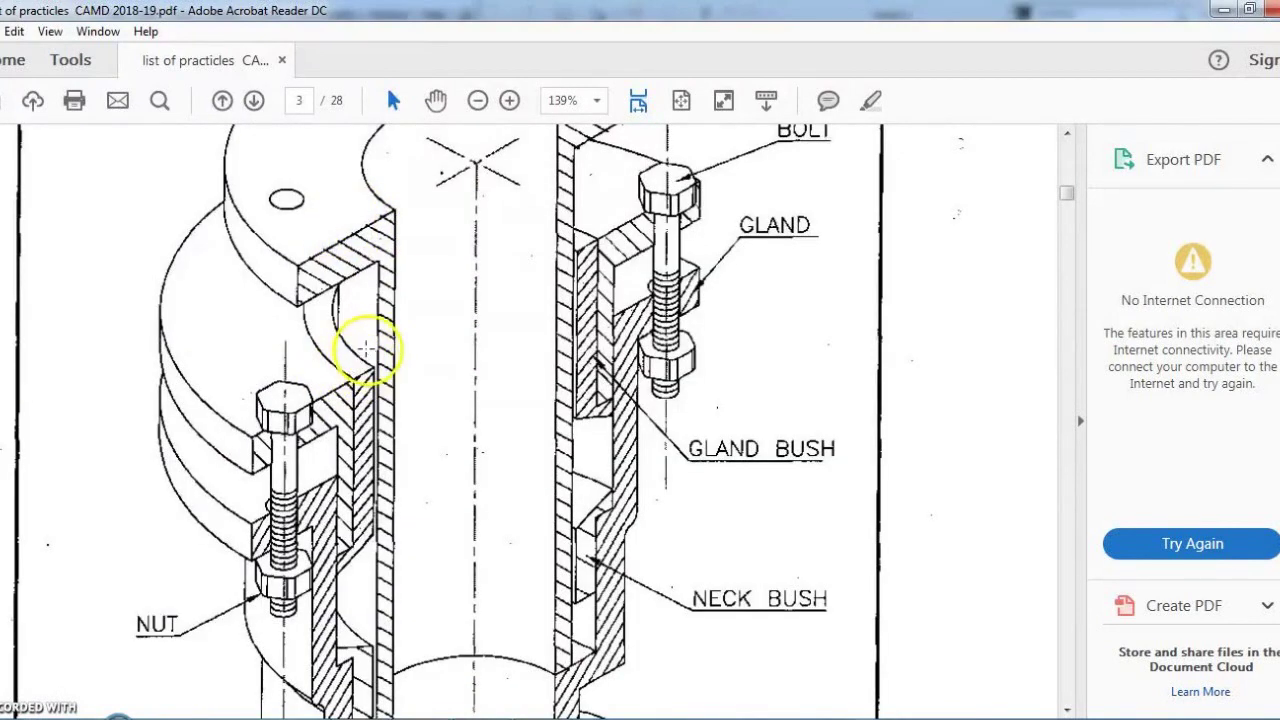
scroll(449, 614, "down", 20)
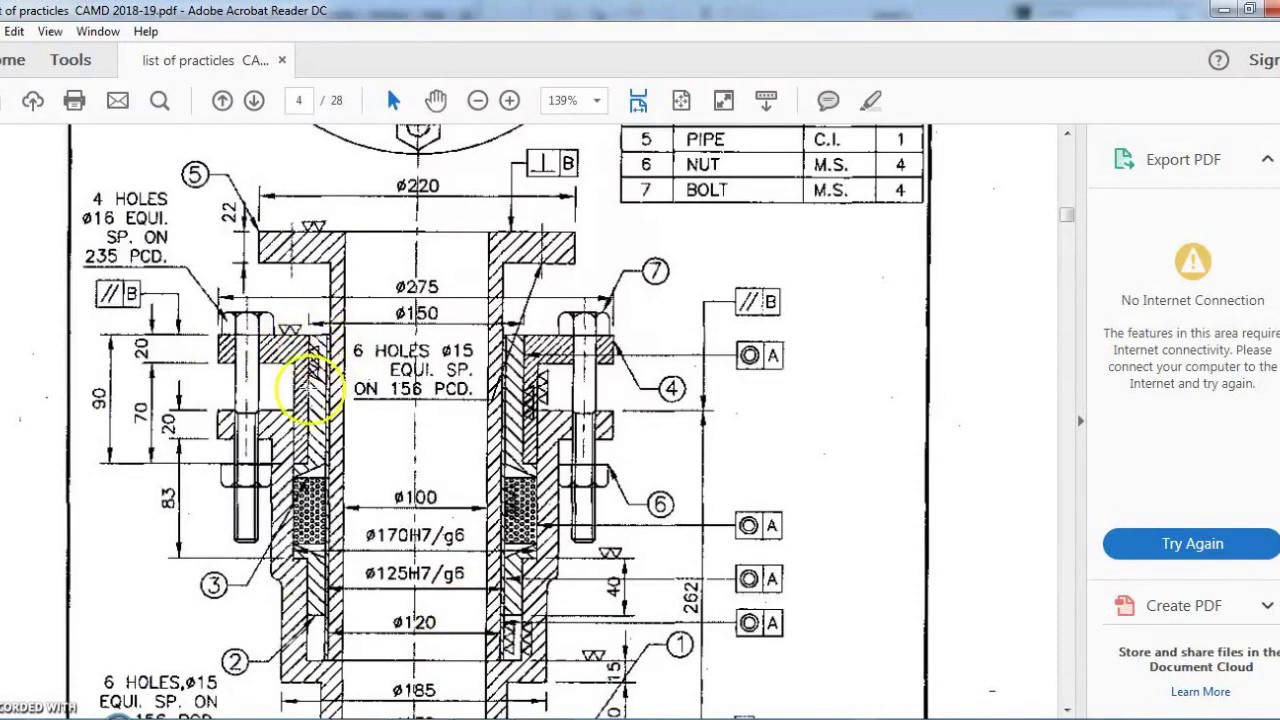
scroll(310, 388, "up", 20)
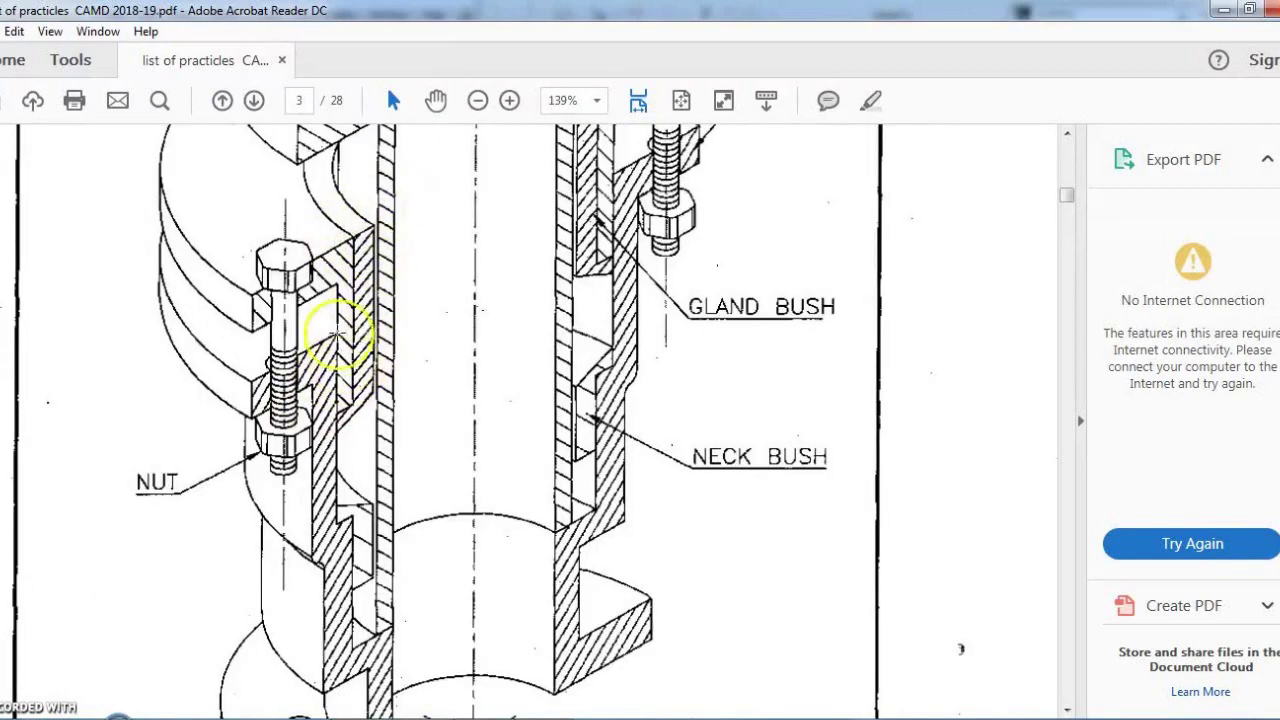
scroll(400, 390, "up", 5)
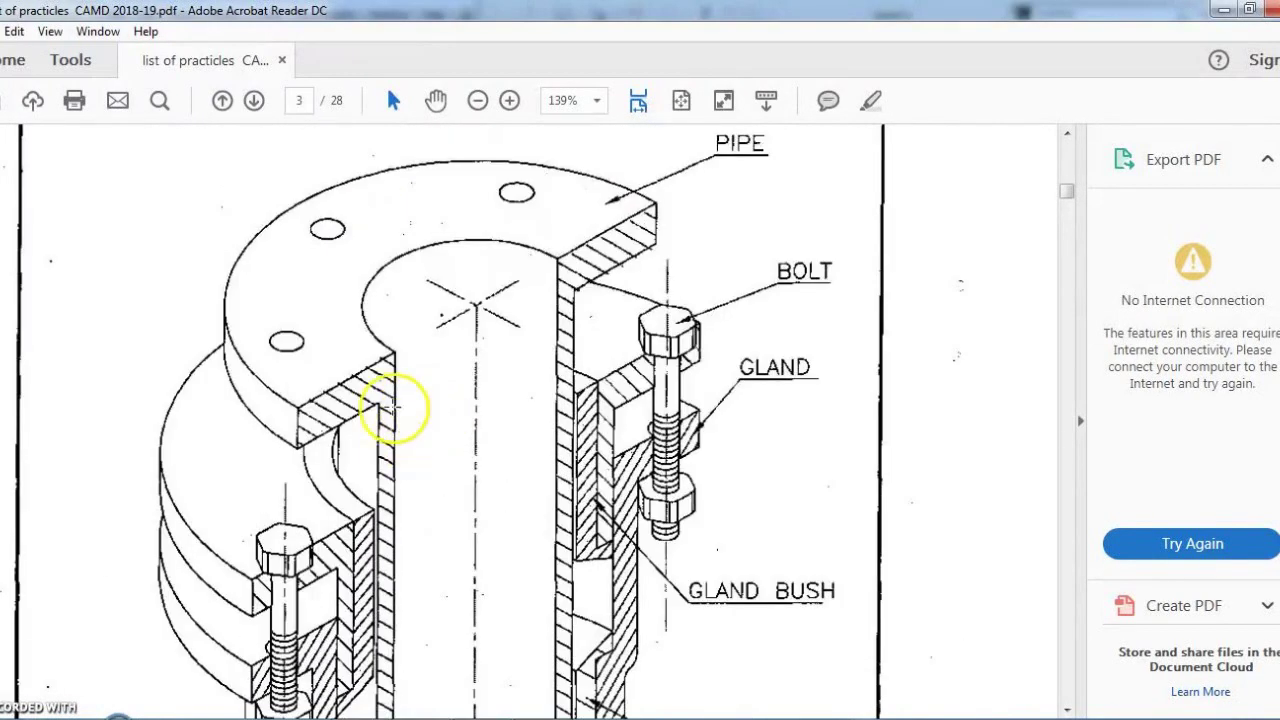
scroll(320, 580, "down", 3)
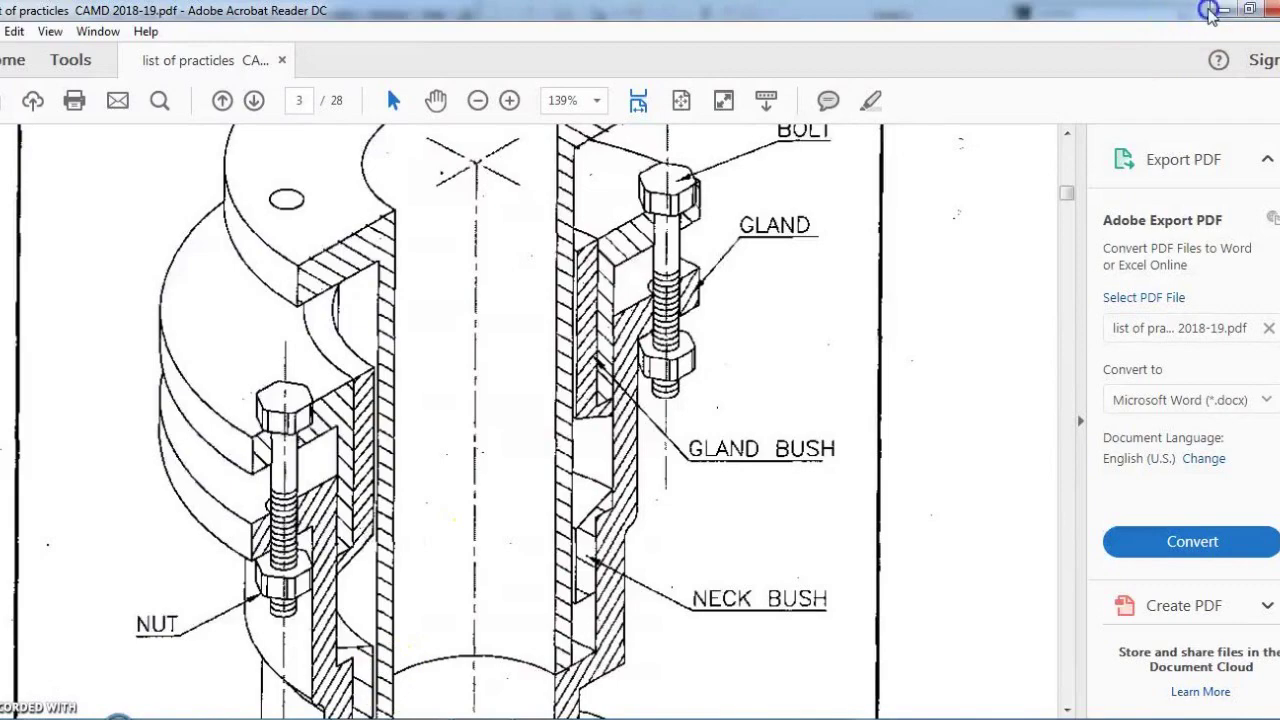
Open BODY.SLDPRT, show the assembly origin, and place BODY in Front view.
left_click(1220, 10)
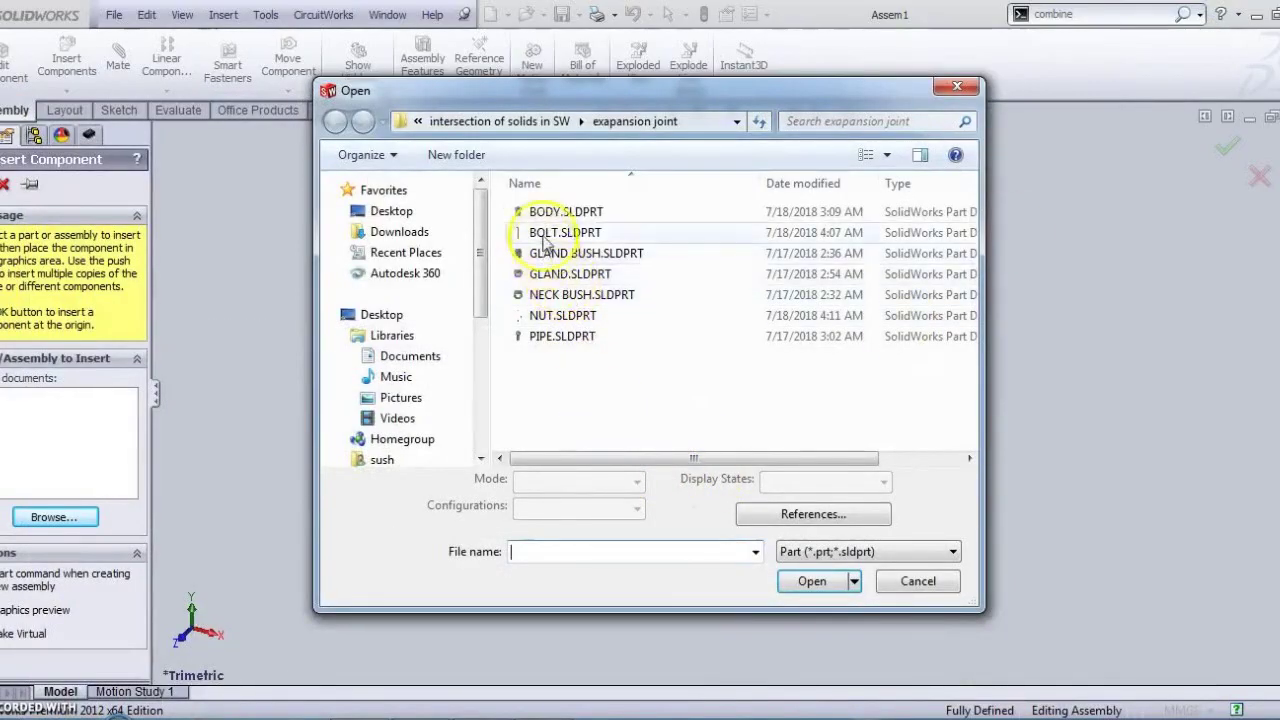
left_click(812, 581)
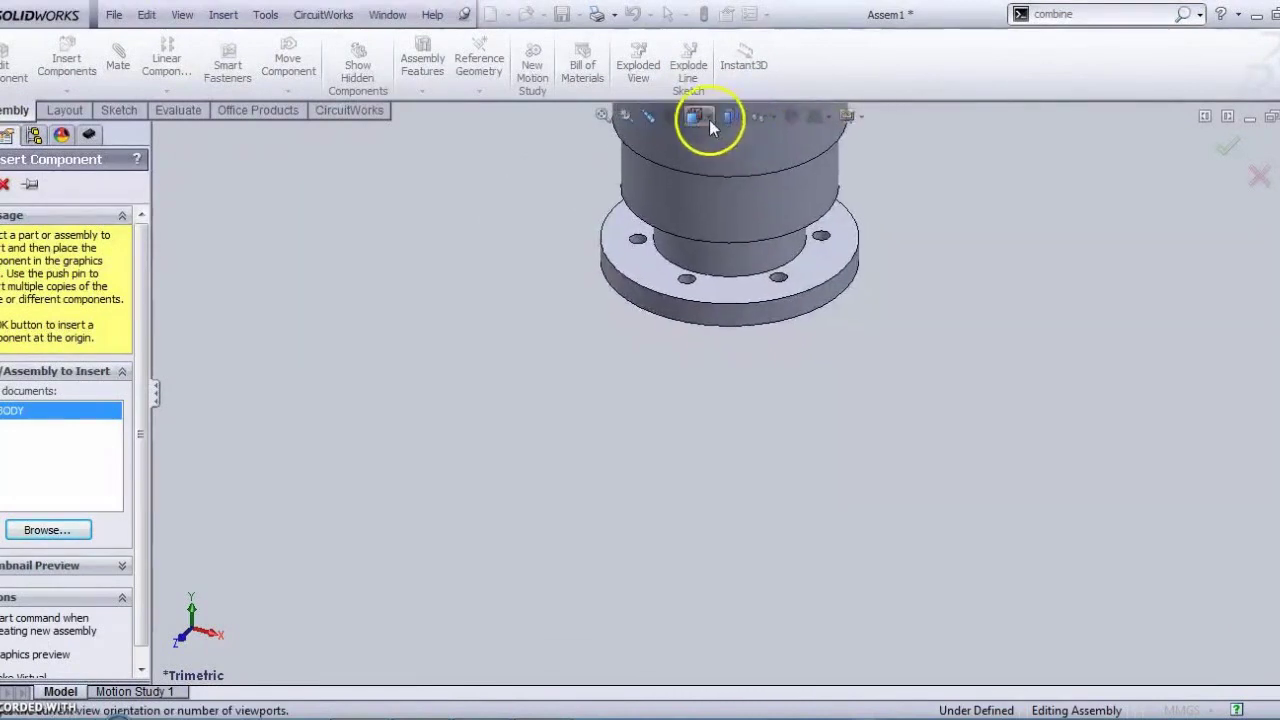
left_click(706, 120)
mouse_move(760, 116)
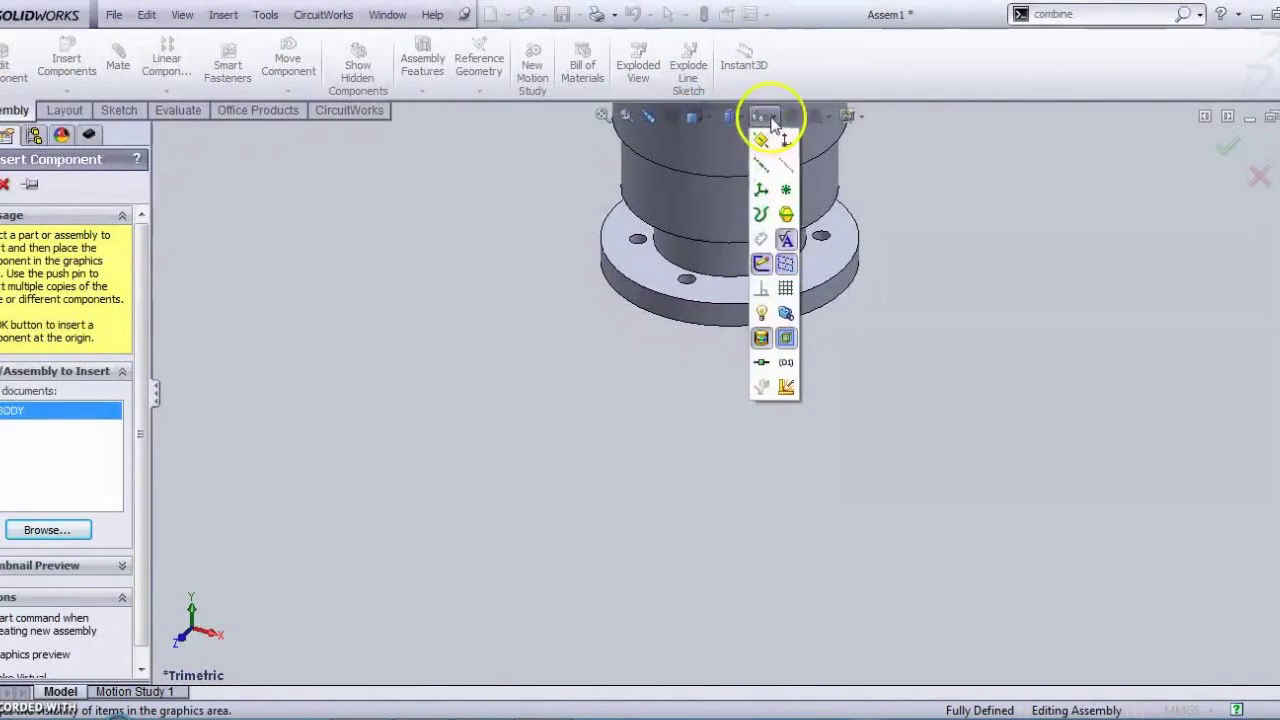
left_click(781, 143)
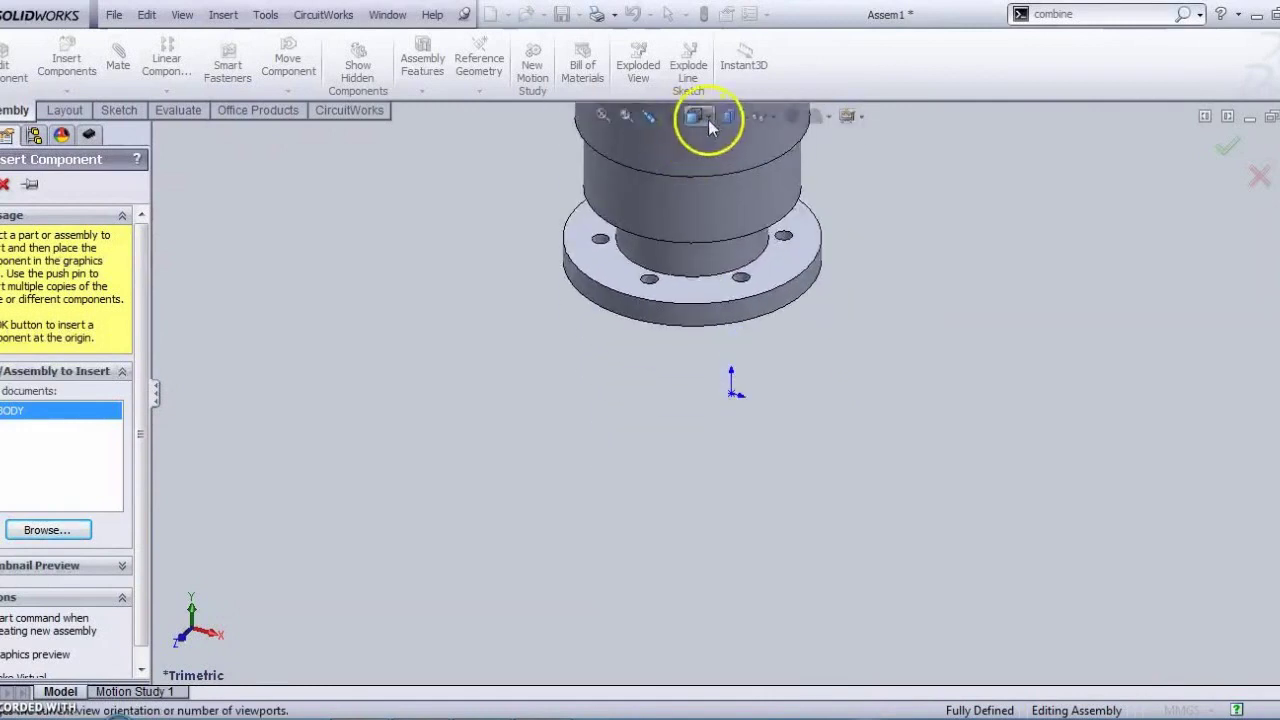
left_click(700, 116)
left_click(796, 222)
left_click_drag(806, 378, 814, 409)
Orbit and fit the view to inspect the placed BODY.
scroll(814, 409, "down", 3)
middle_click_drag(948, 368, 937, 417)
key("f")
left_click(734, 363)
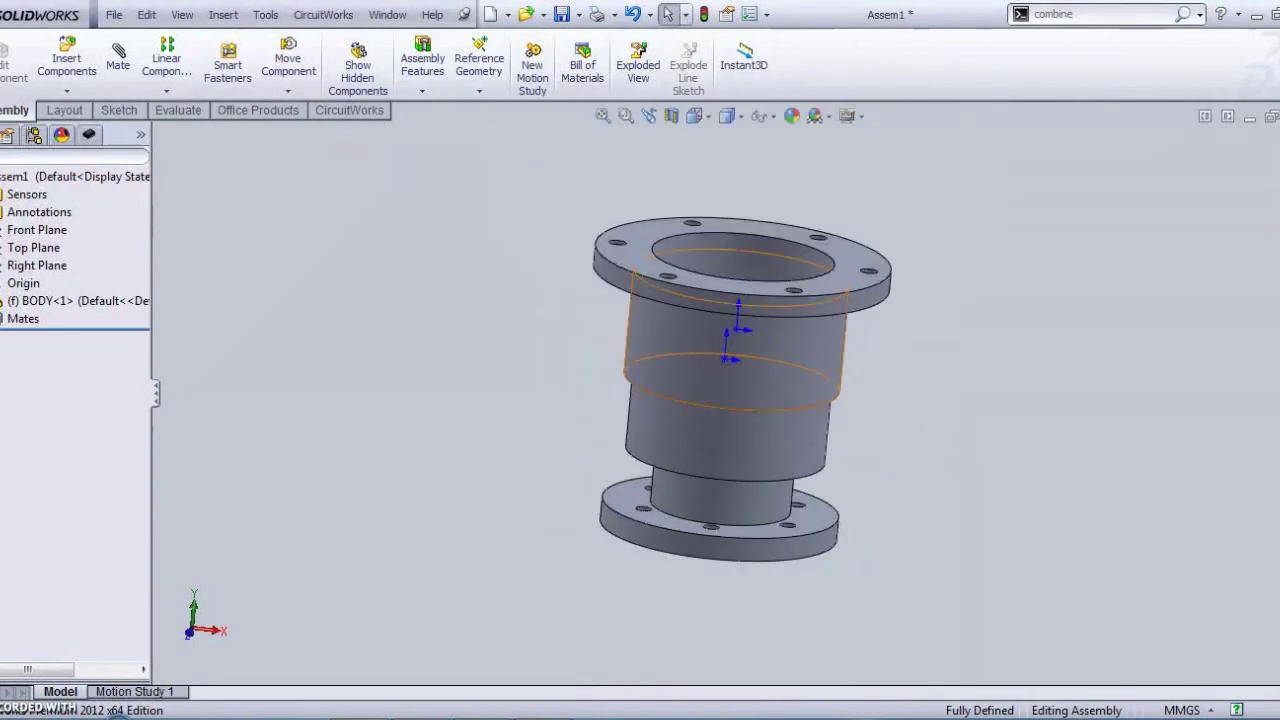
key("Escape")
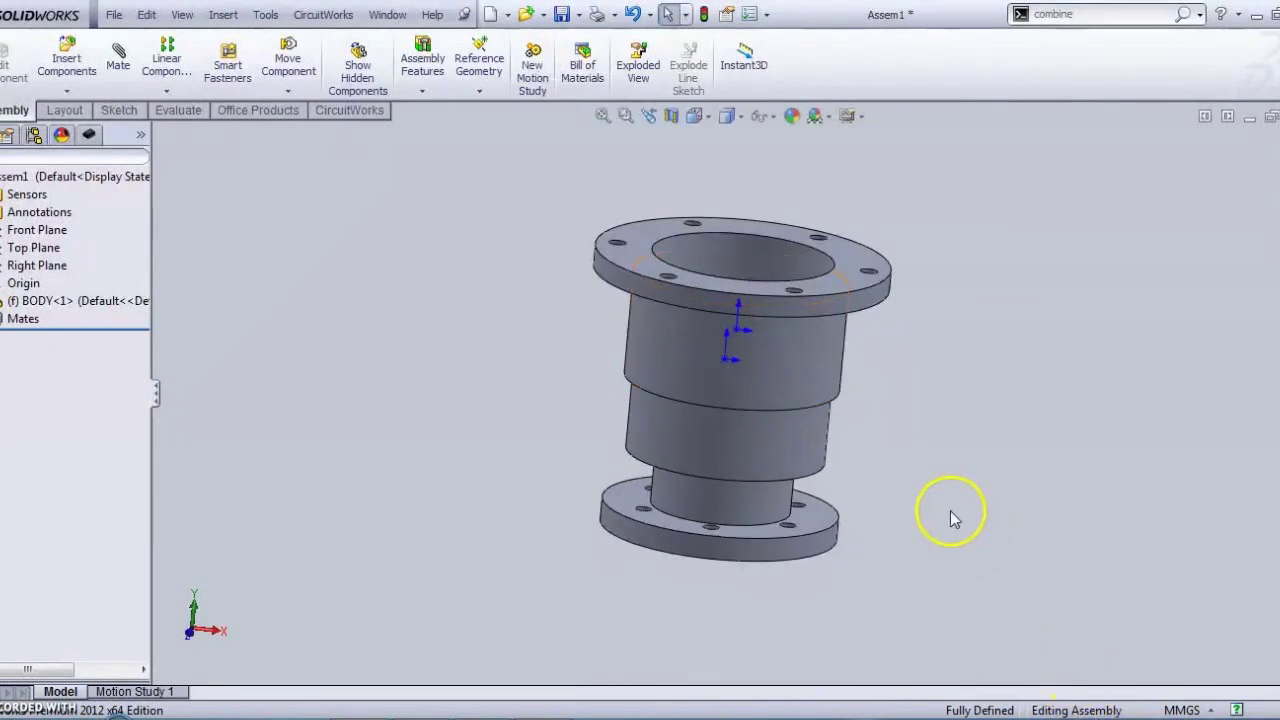
Insert NECK BUSH.SLDPRT and drop it beside the BODY.
left_click(66, 64)
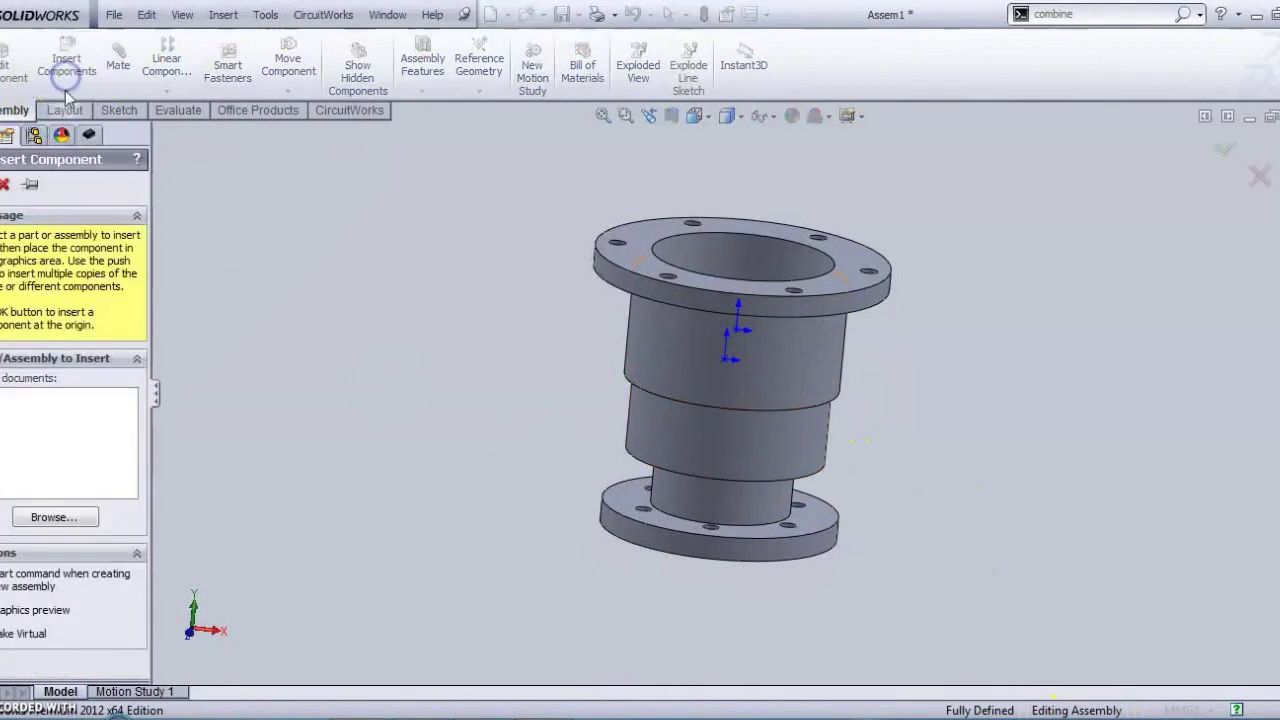
left_click(57, 517)
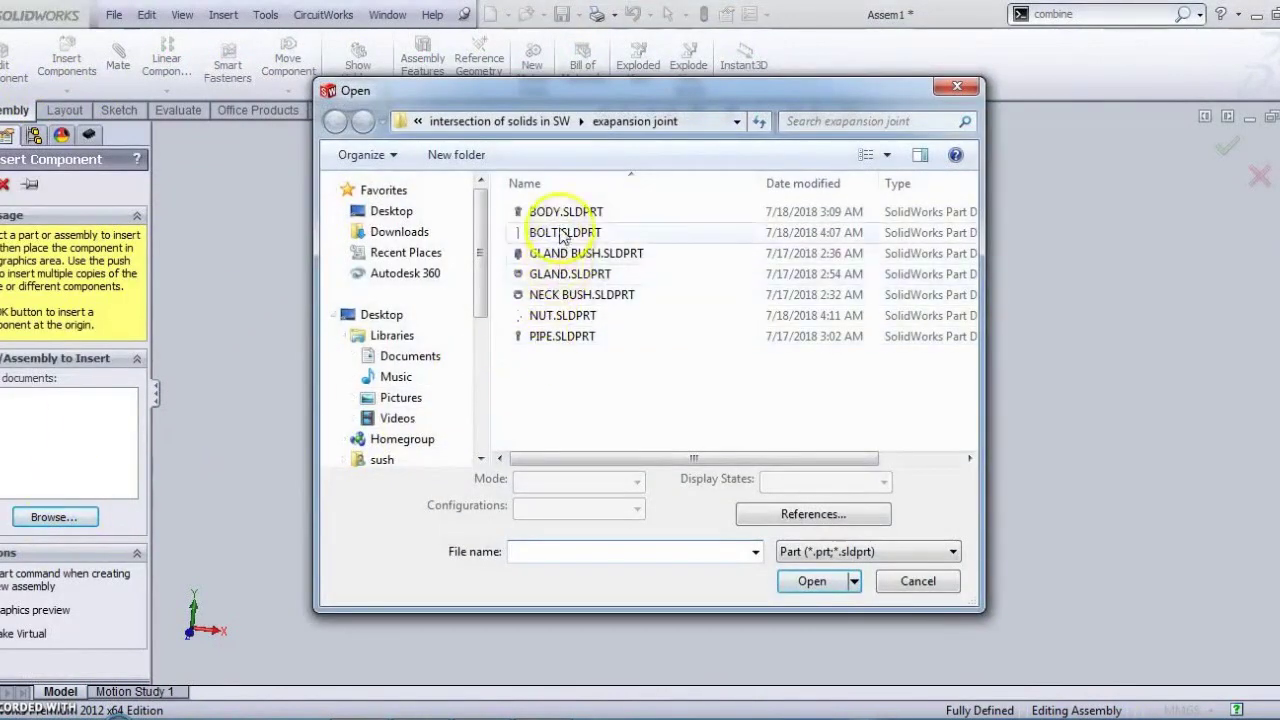
left_click(558, 295)
left_click(812, 581)
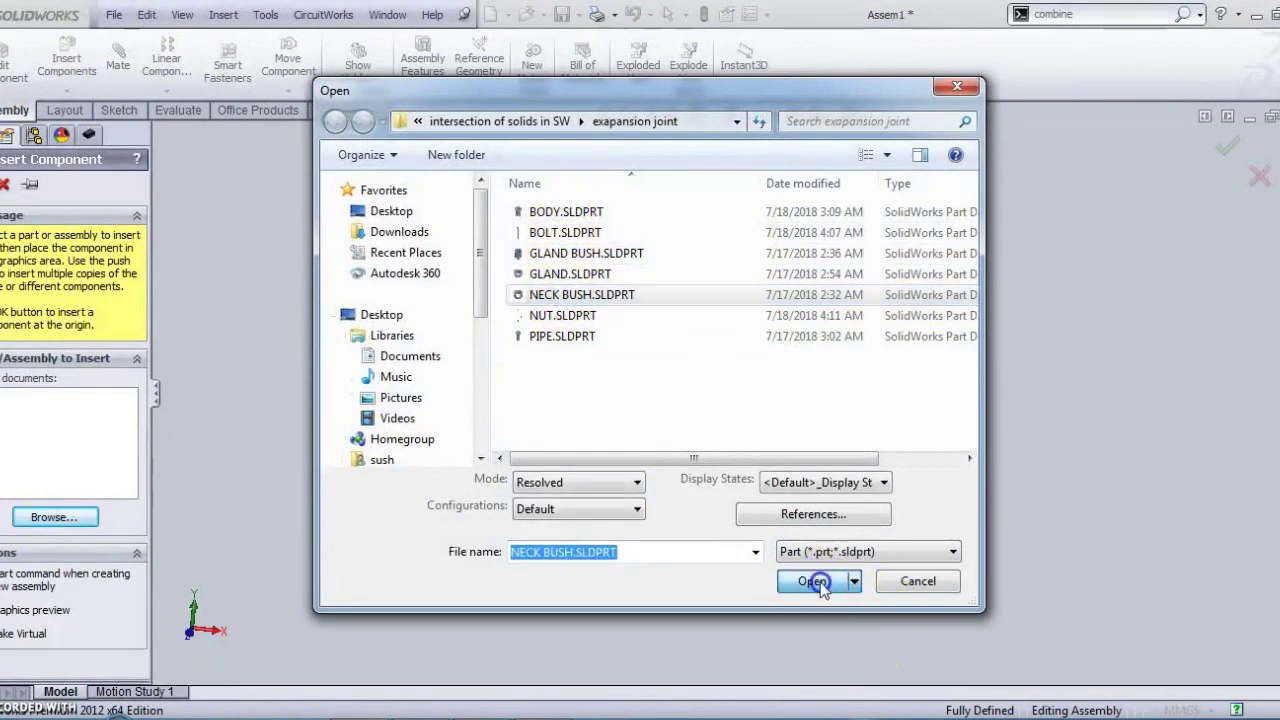
left_click(405, 385)
middle_click_drag(386, 437, 386, 529)
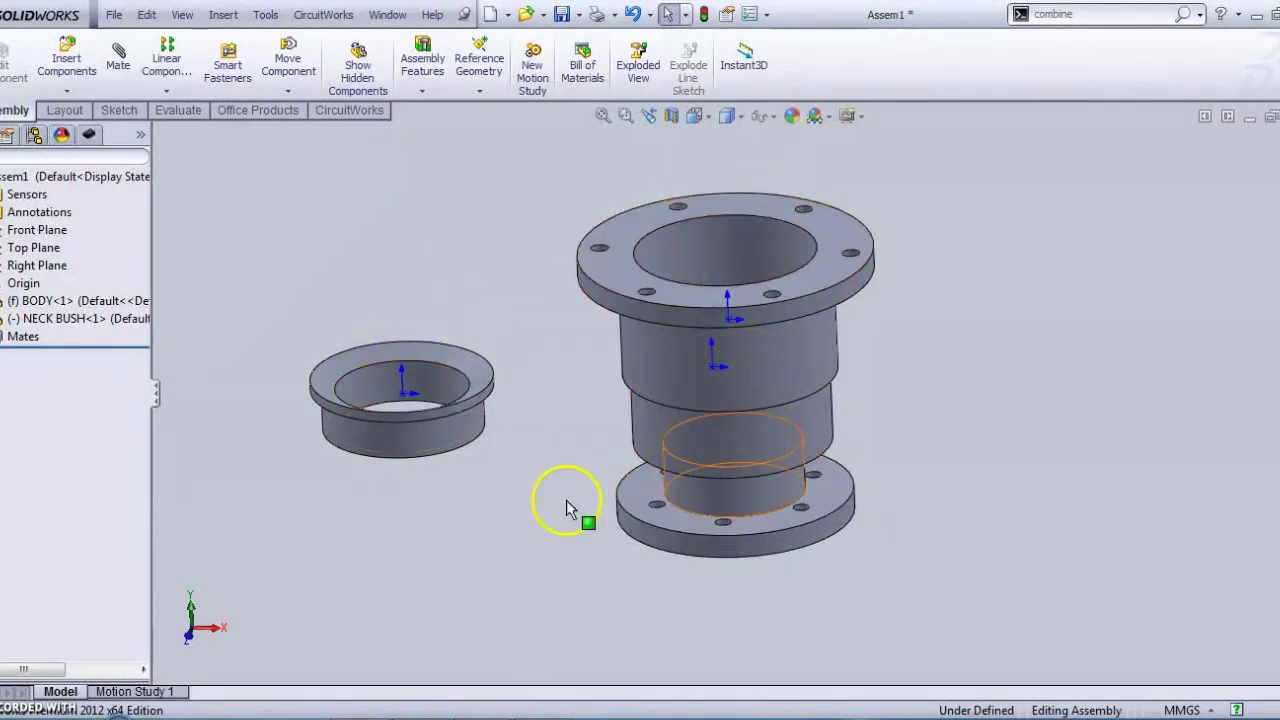
Orbit around both parts and select BODY's inner circular face.
middle_click_drag(466, 449, 465, 283)
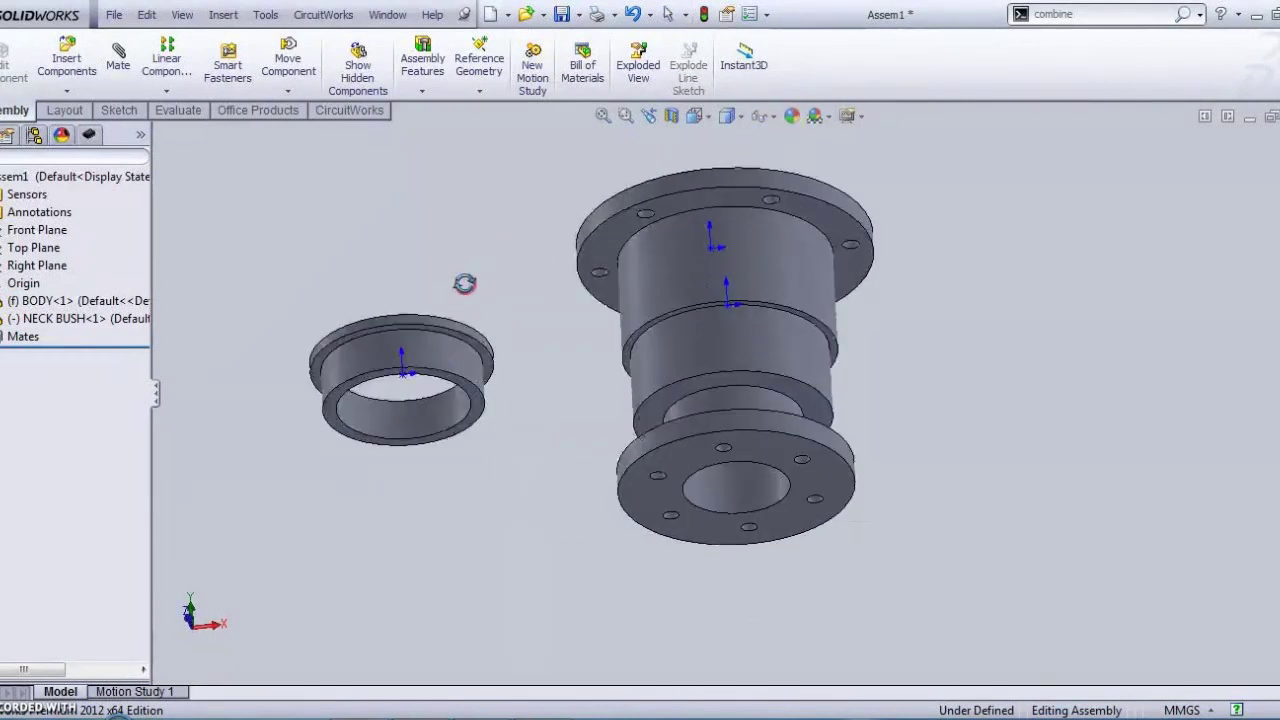
left_click(322, 356)
middle_click_drag(703, 317, 634, 637)
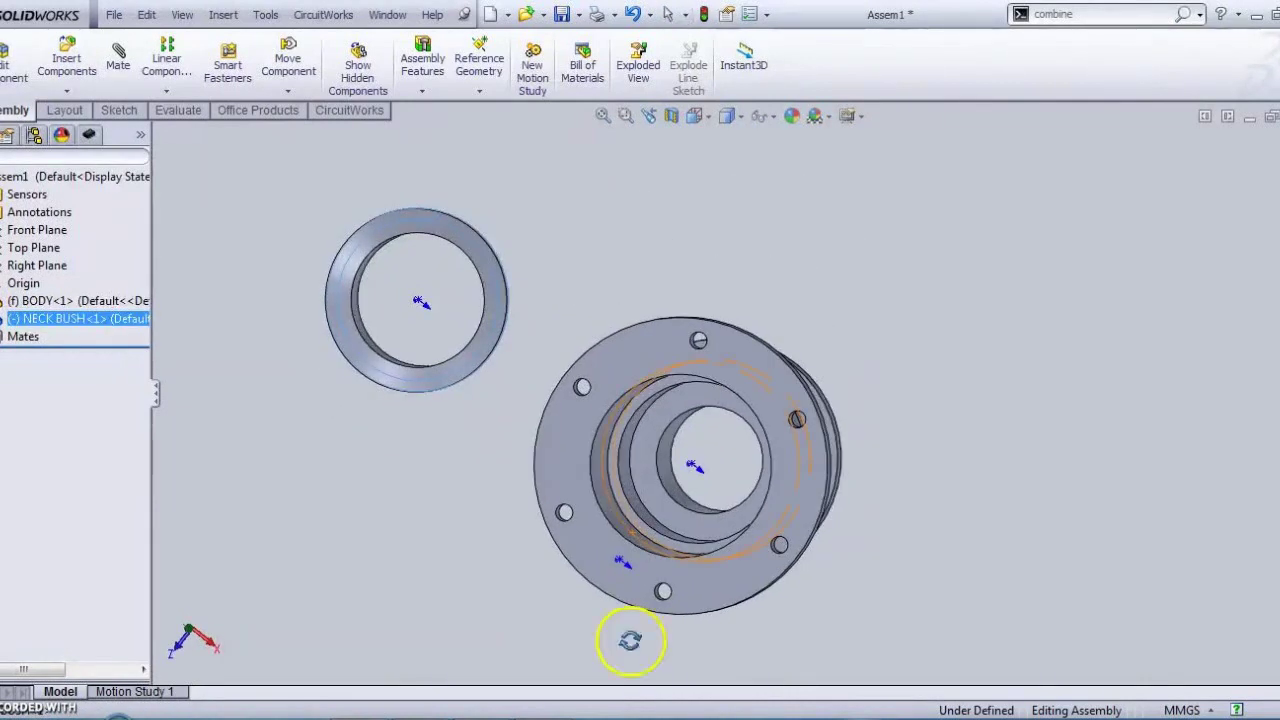
left_click(623, 423)
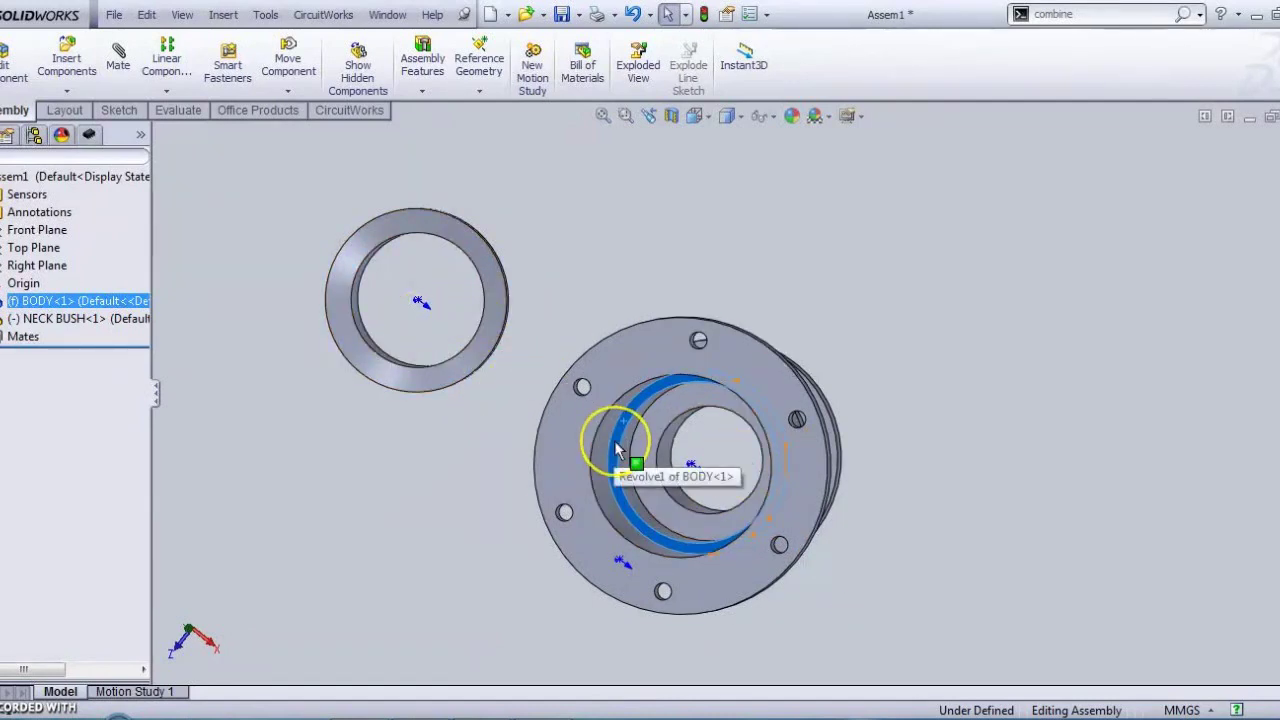
middle_click_drag(583, 409, 628, 230)
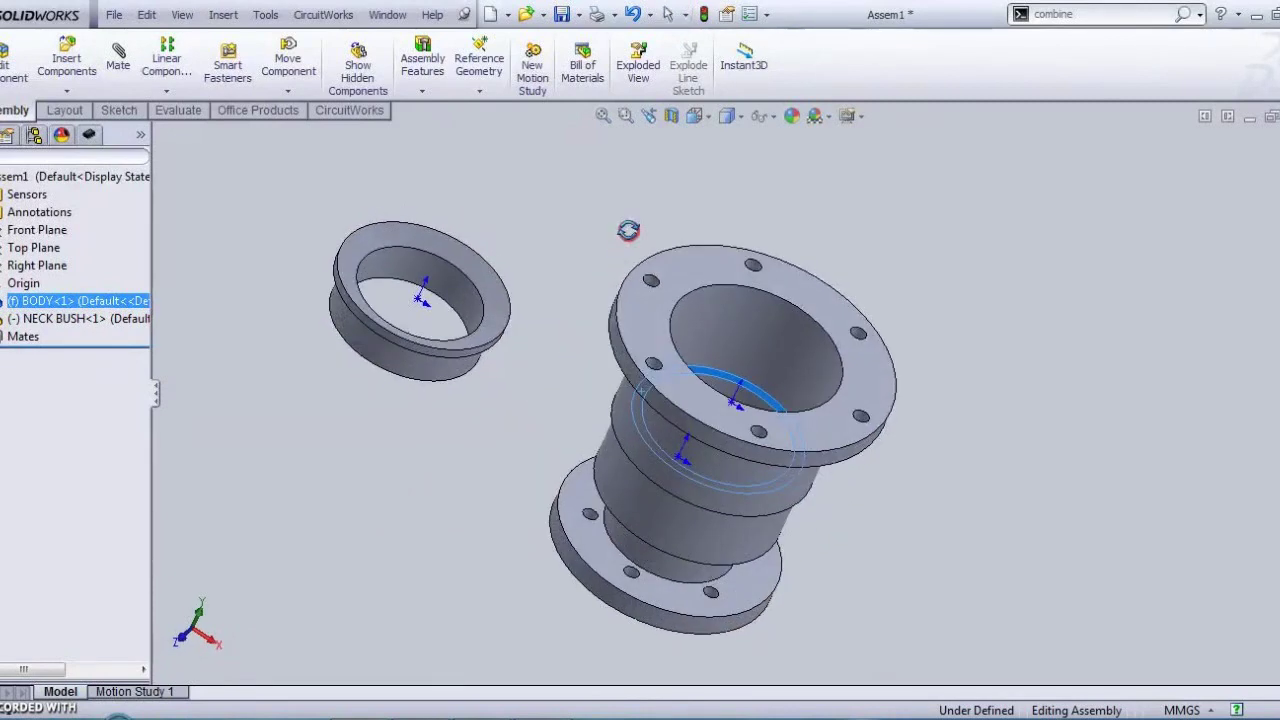
Add a Concentric mate between the neck bush's outer face and the body's flange bore.
left_click(118, 57)
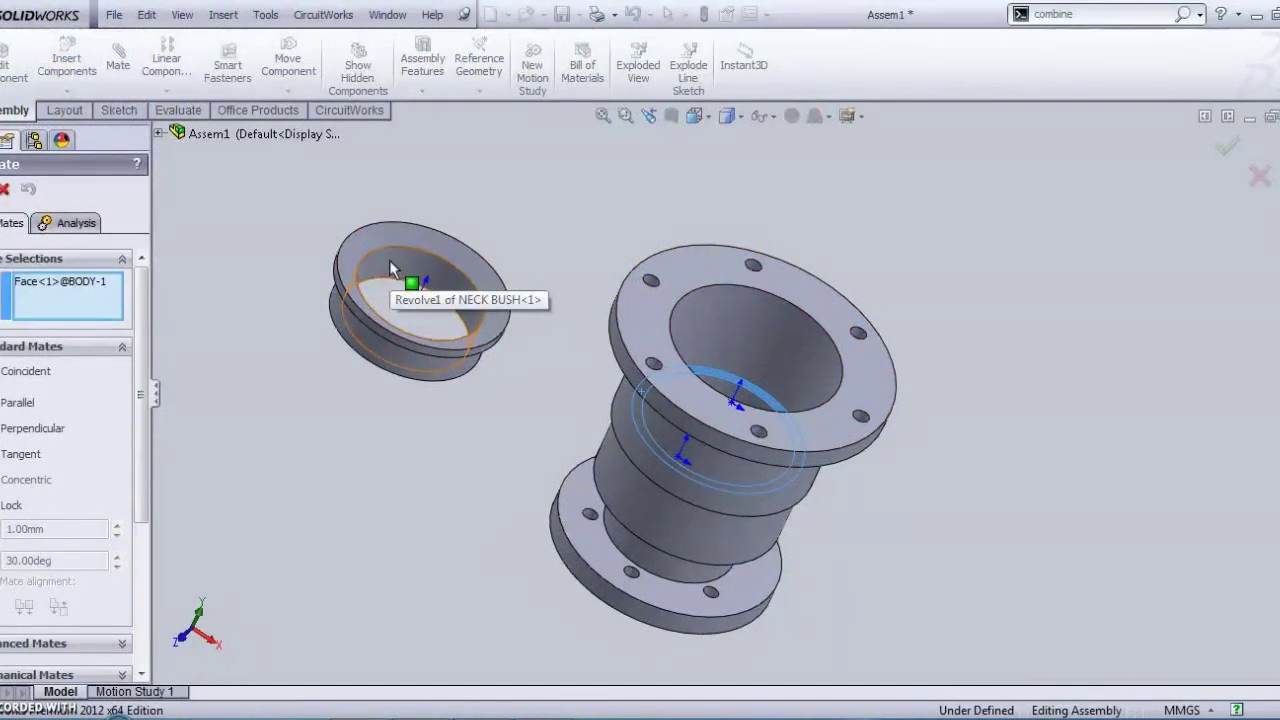
left_click(389, 260)
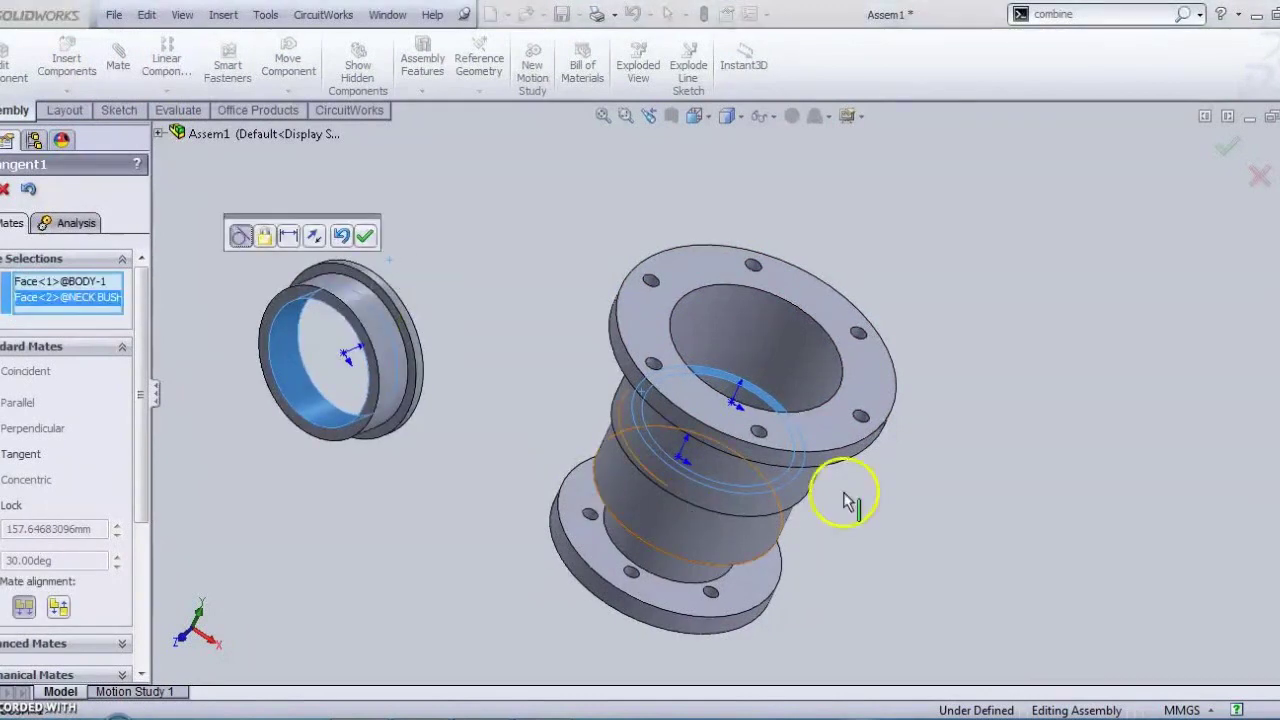
middle_click_drag(471, 434, 434, 446)
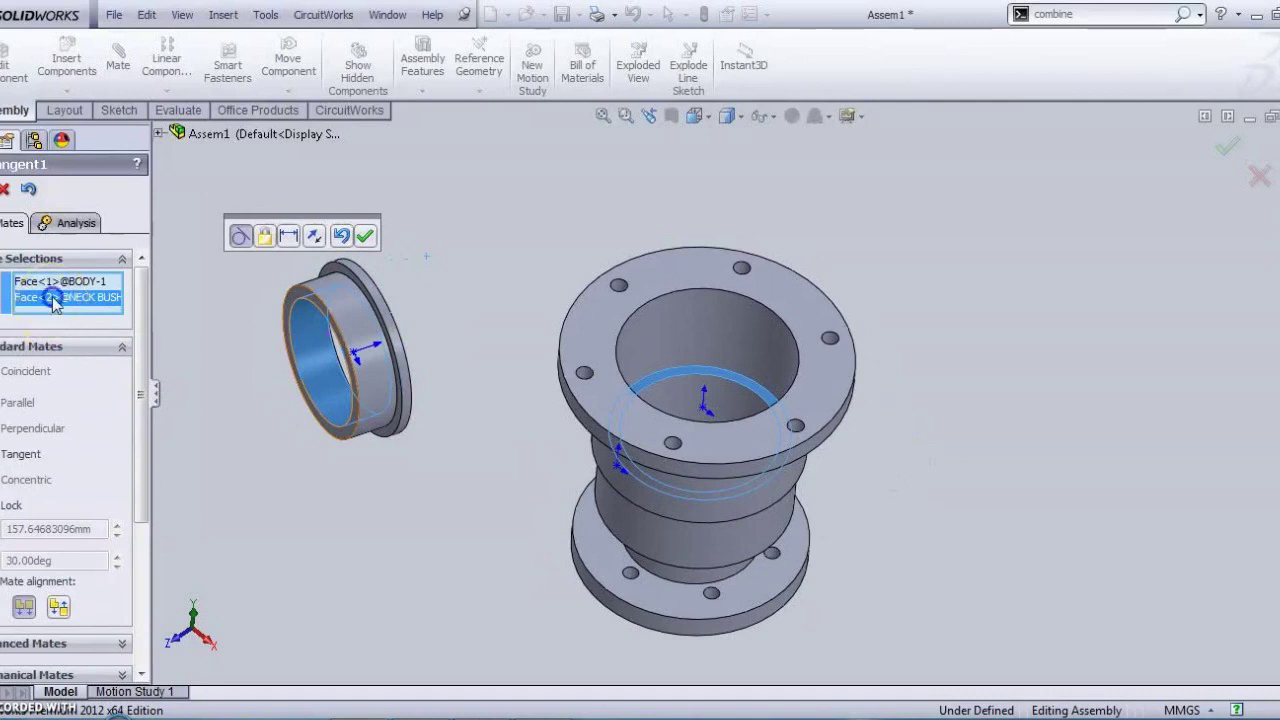
key("Delete")
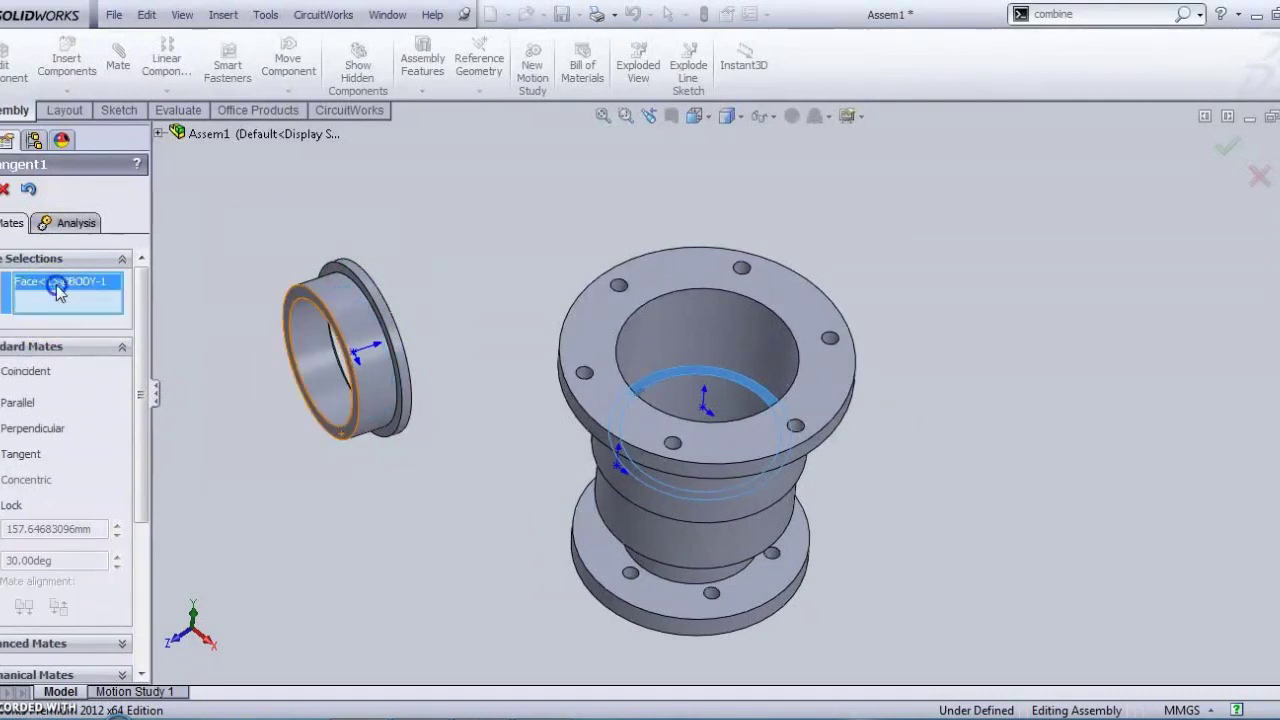
key("Delete")
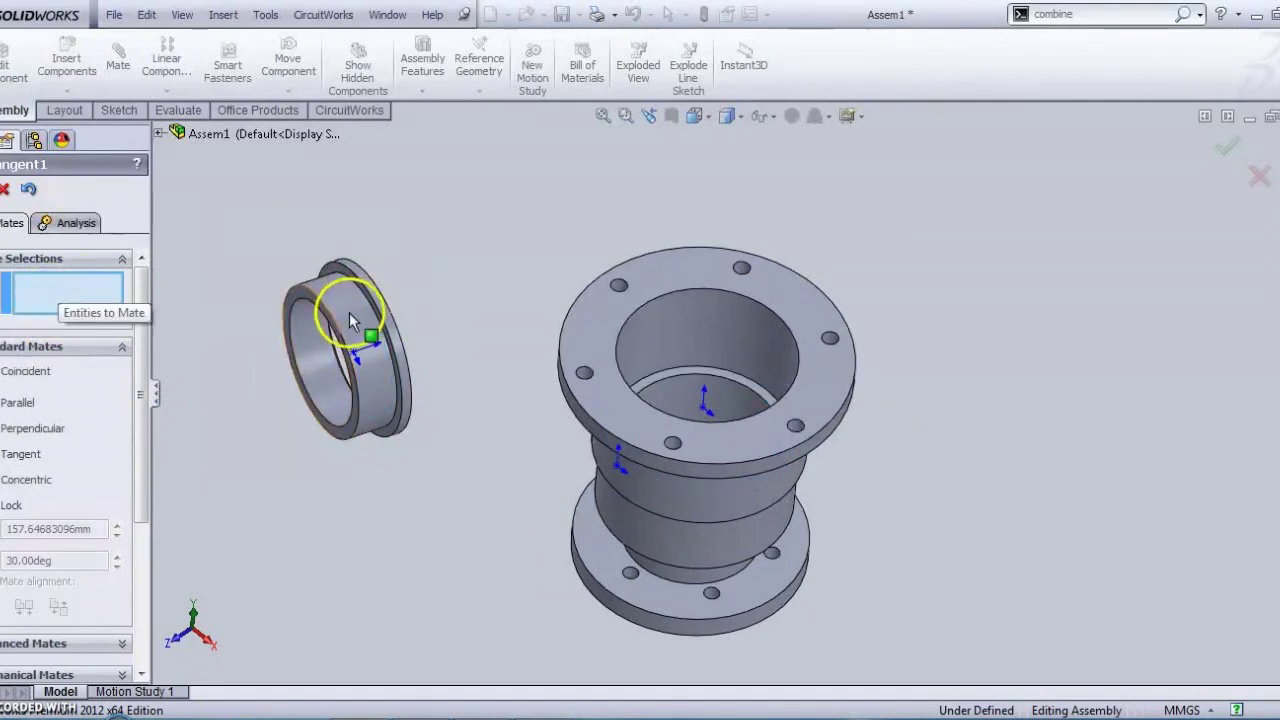
left_click(350, 316)
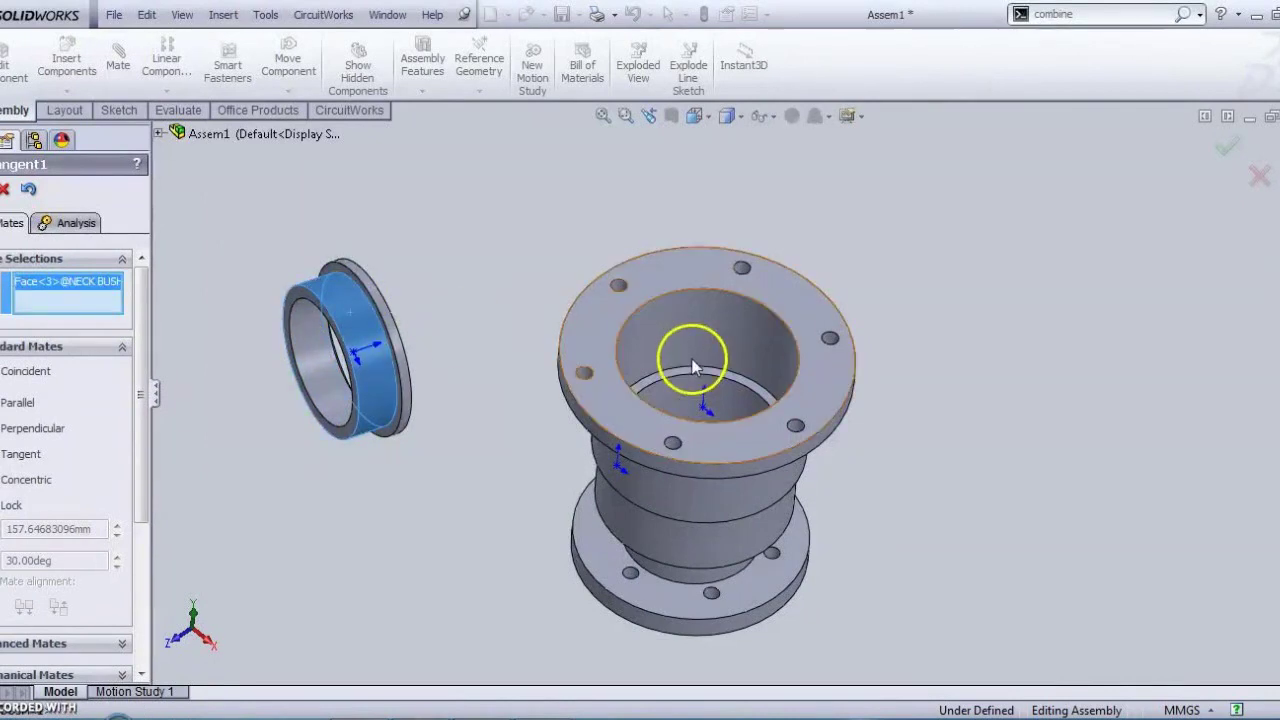
left_click(689, 315)
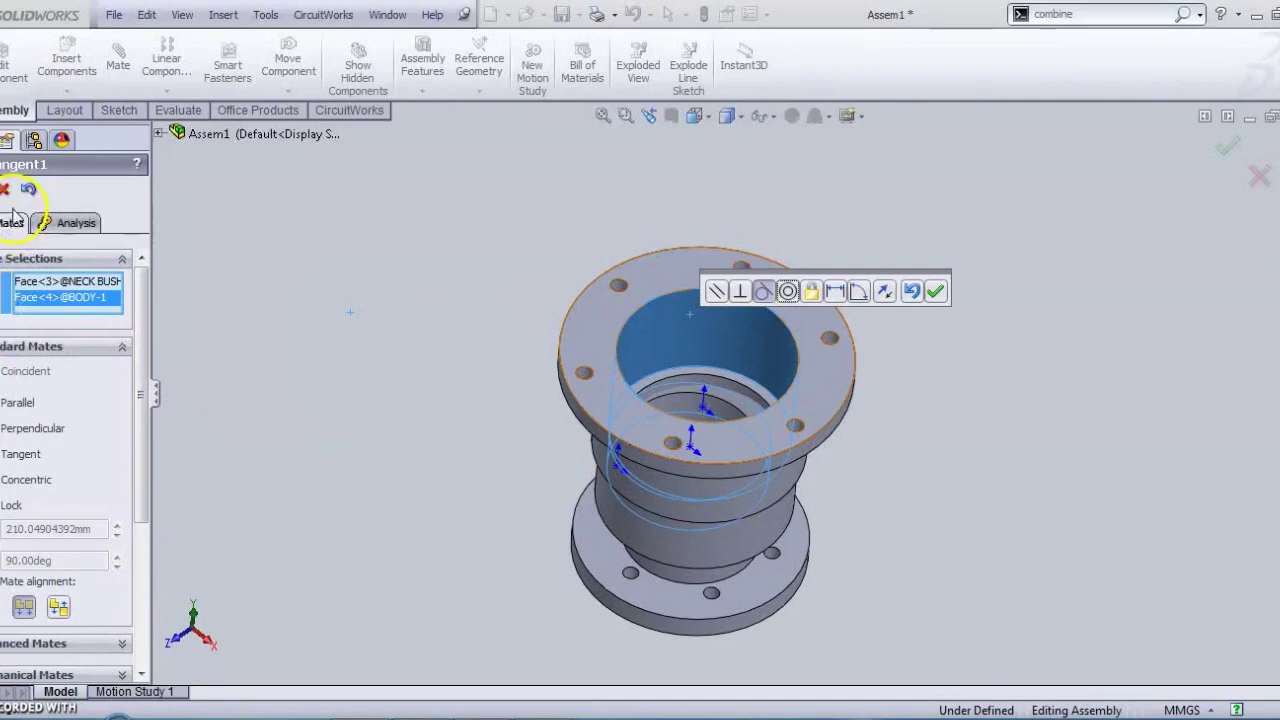
left_click(22, 480)
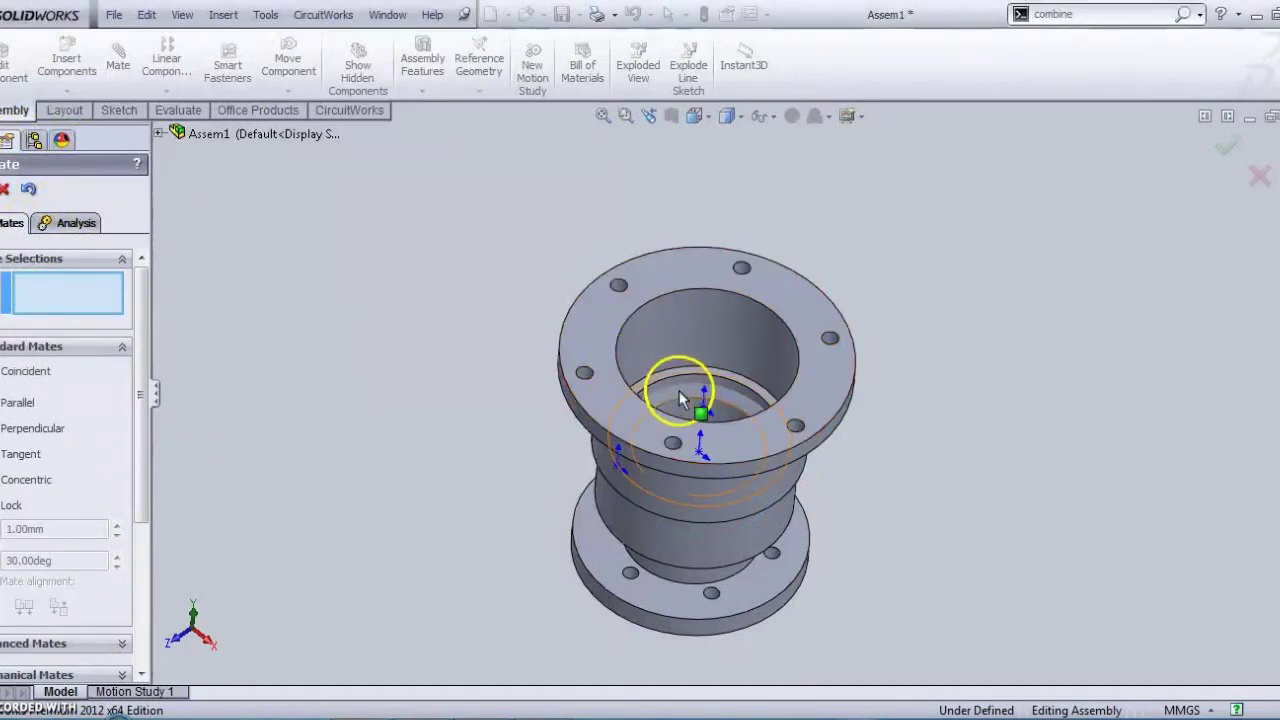
Slide the bush along its axis, select its flange face, and compare with the PDF drawing.
left_click_drag(679, 305, 806, 186)
middle_click_drag(904, 311, 907, 78)
scroll(710, 198, "down", 3)
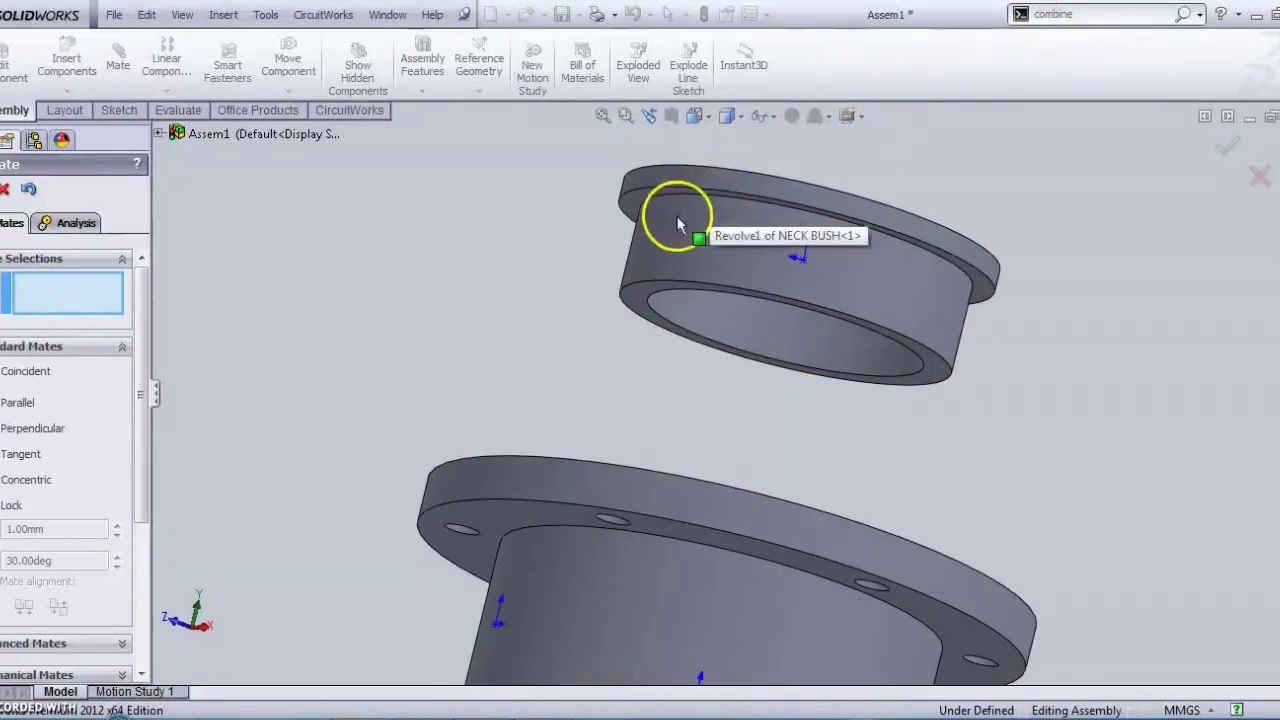
left_click(632, 200)
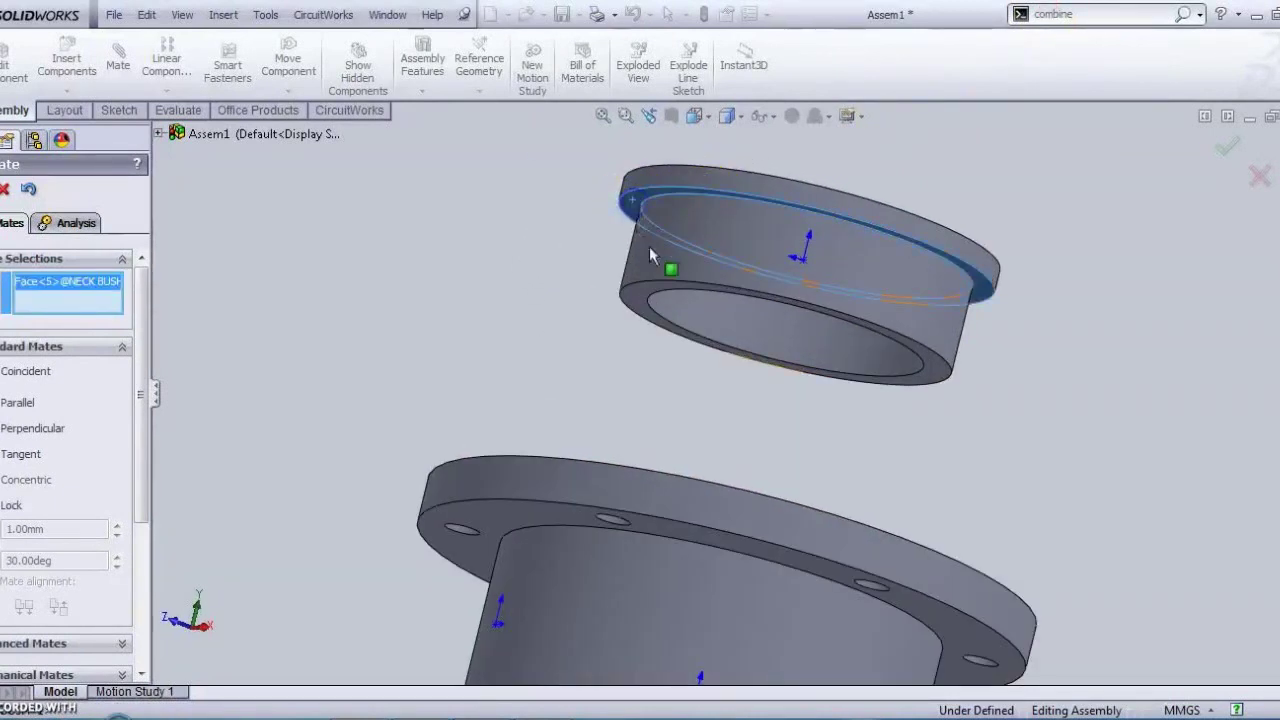
left_click(428, 716)
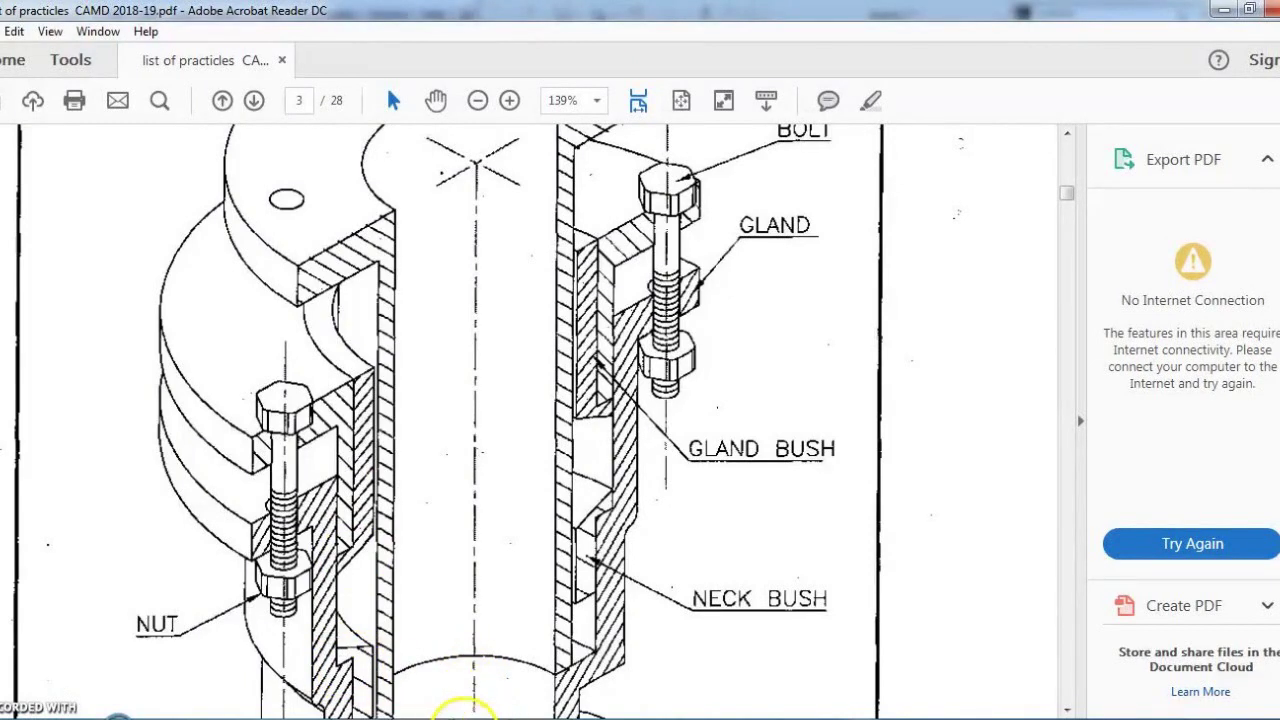
key("alt+Tab")
middle_click_drag(686, 357, 595, 615)
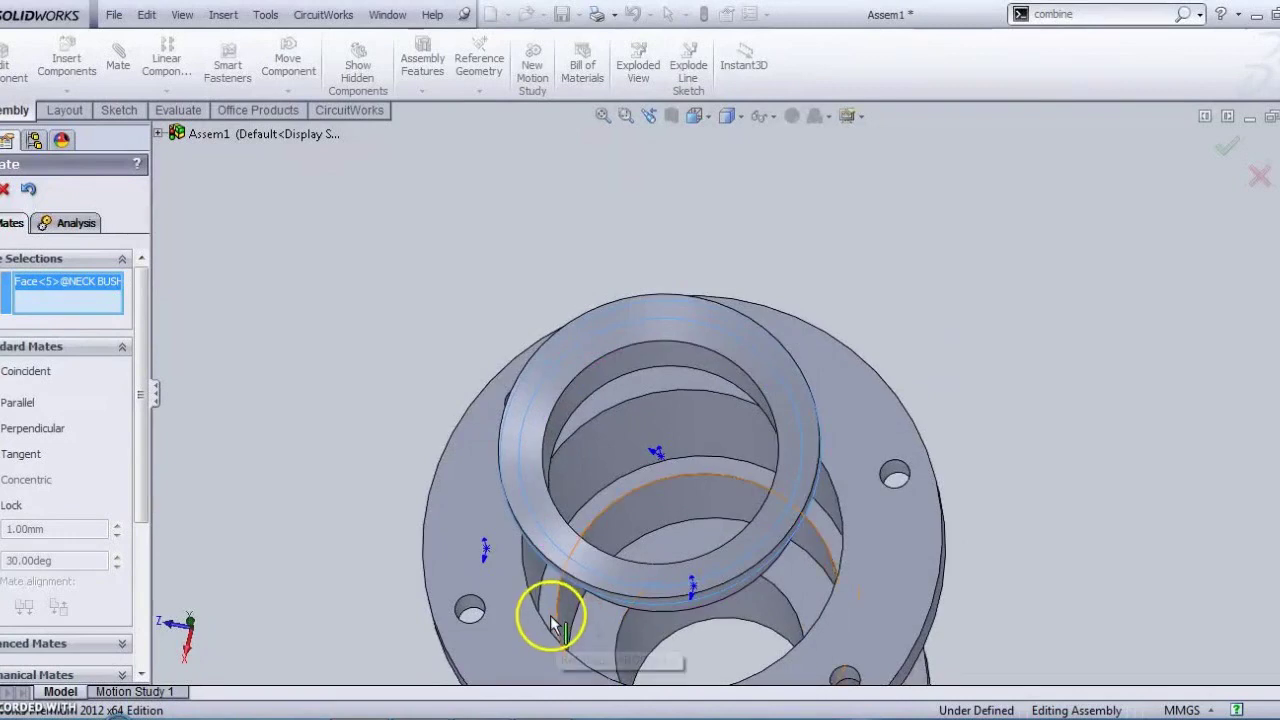
Make the bush flange Coincident with the body's top face, then orbit to inspect.
left_click(549, 615)
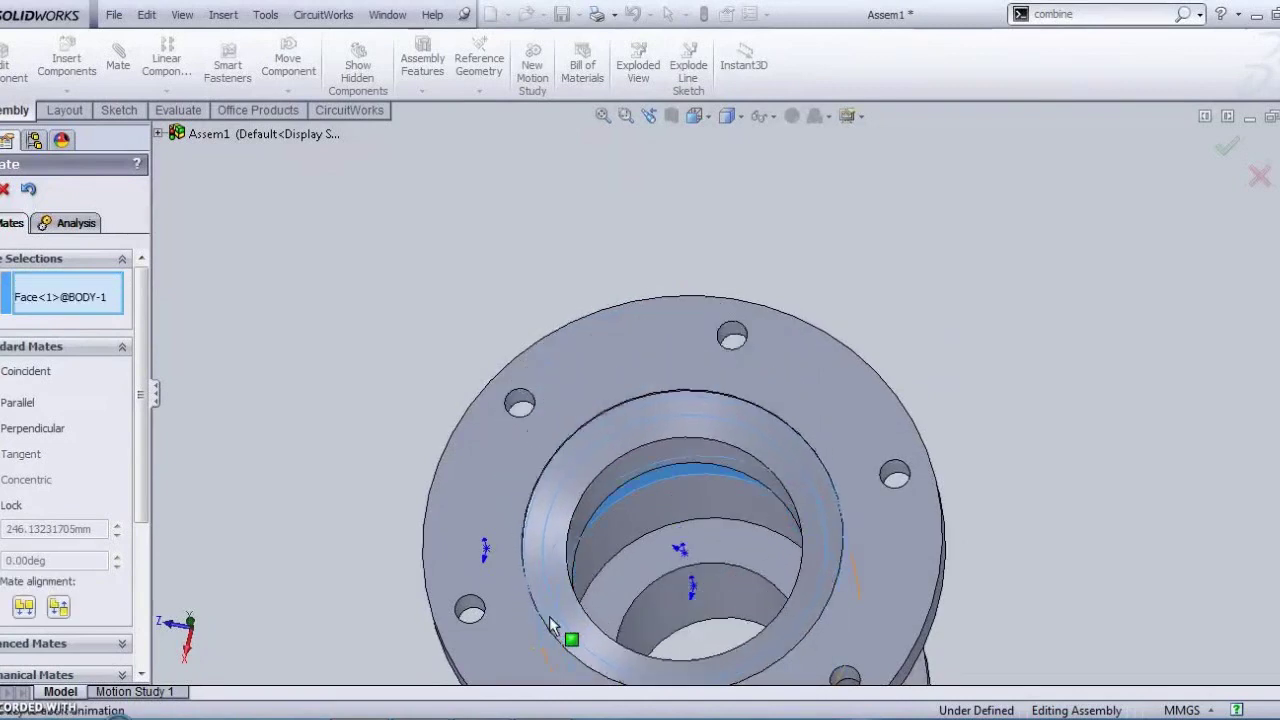
right_click(659, 503)
left_click(673, 540)
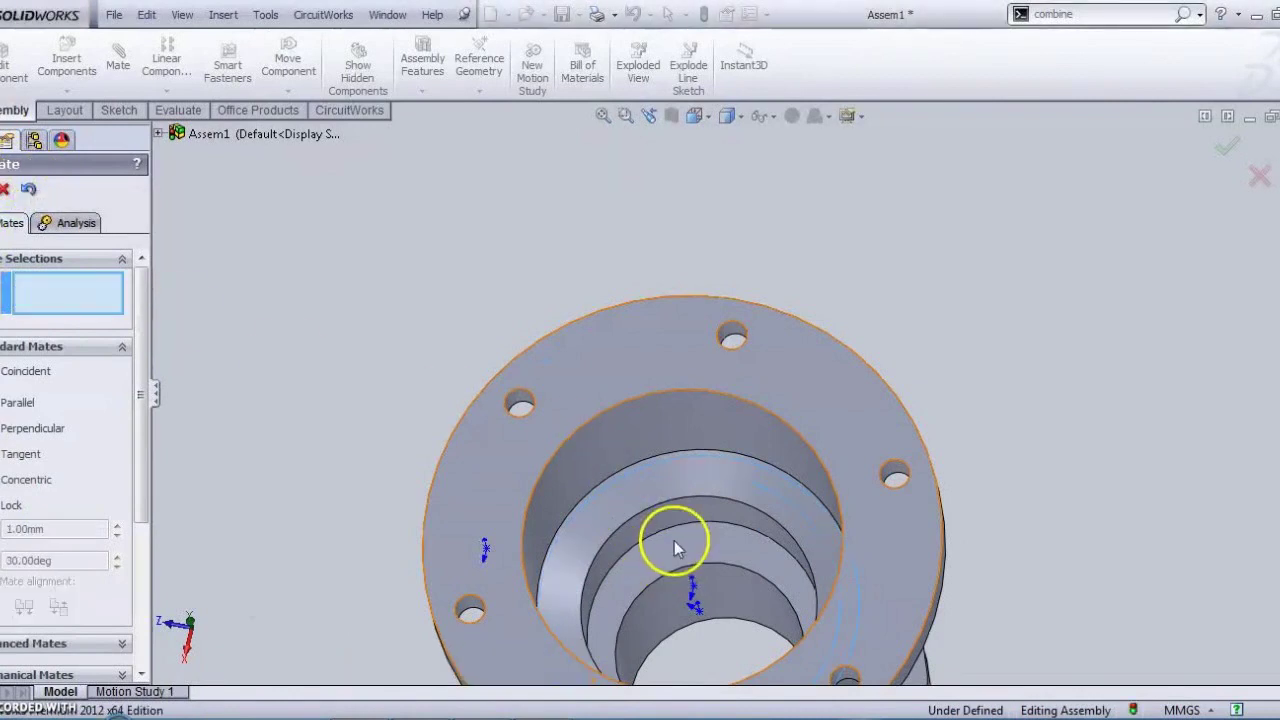
left_click(689, 485)
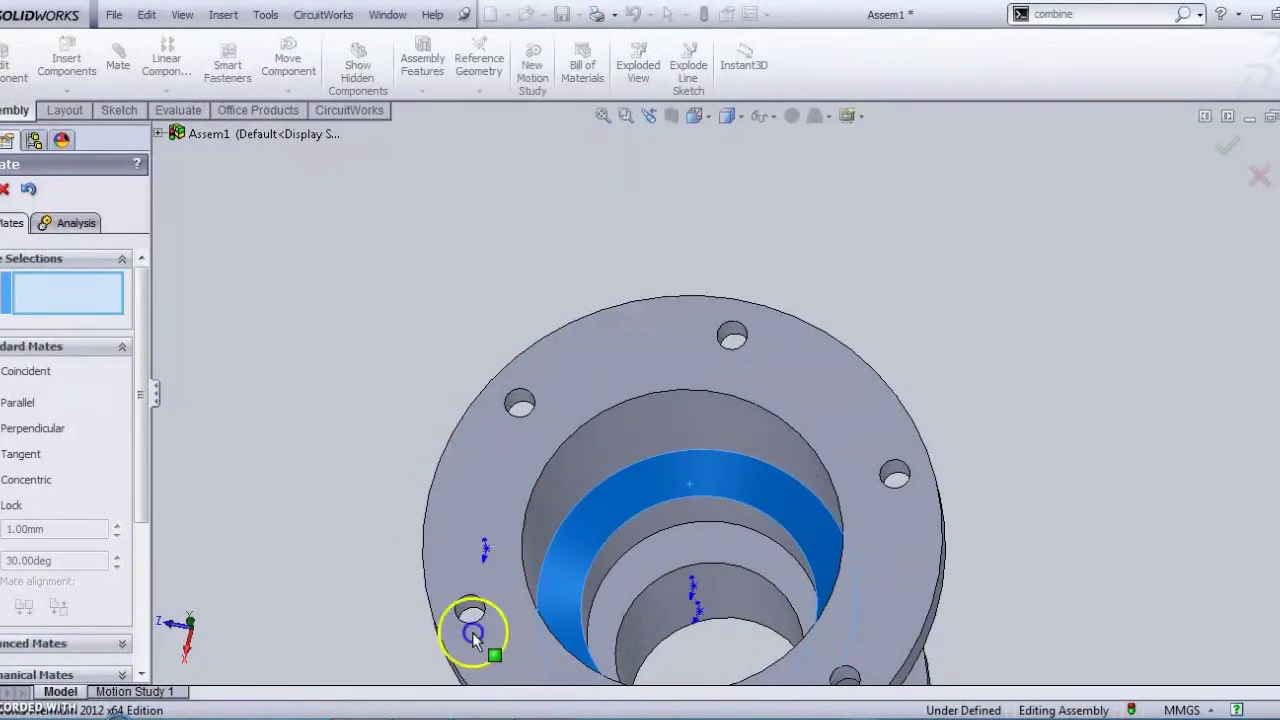
left_click(476, 544)
middle_click_drag(561, 540, 749, 505)
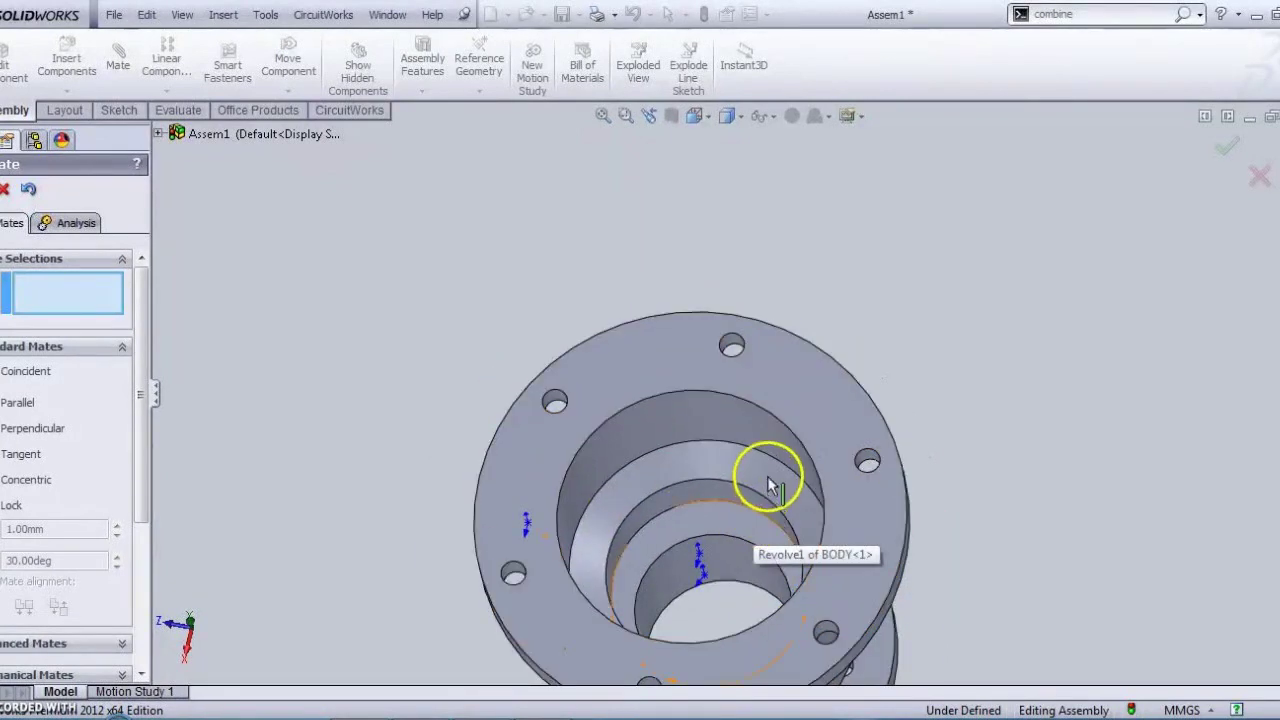
left_click(782, 422)
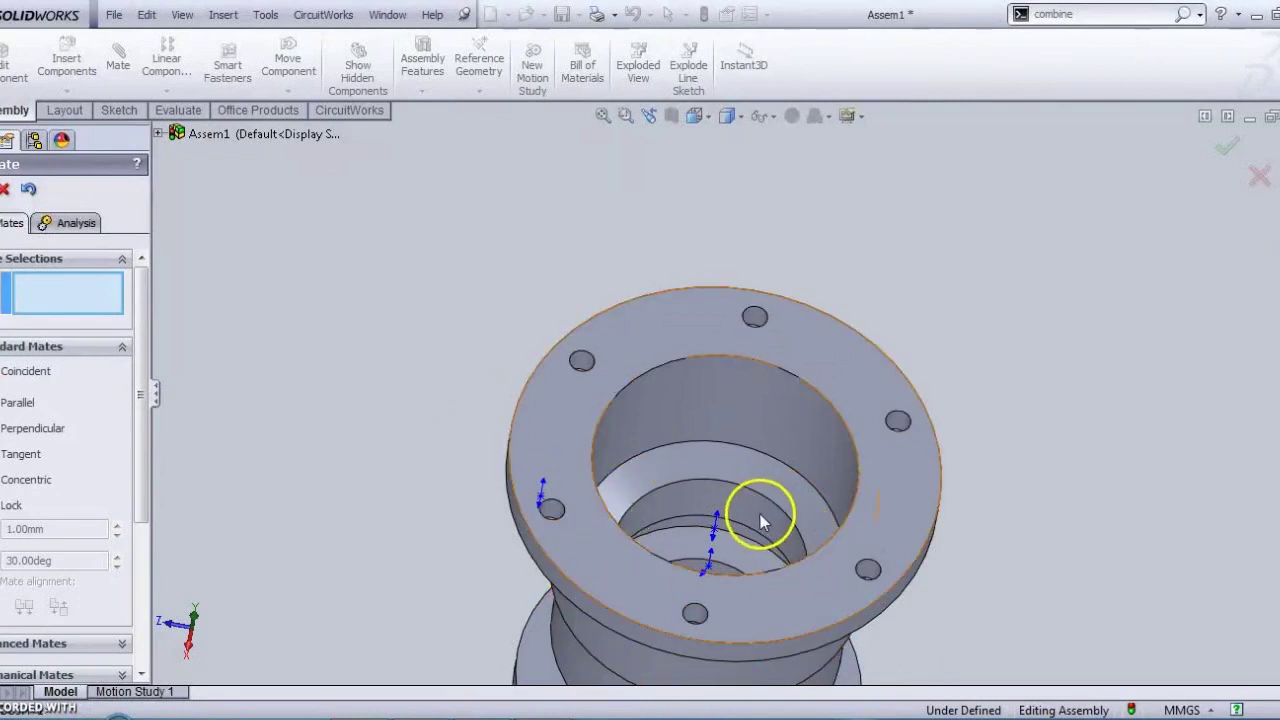
middle_click_drag(777, 431, 749, 380)
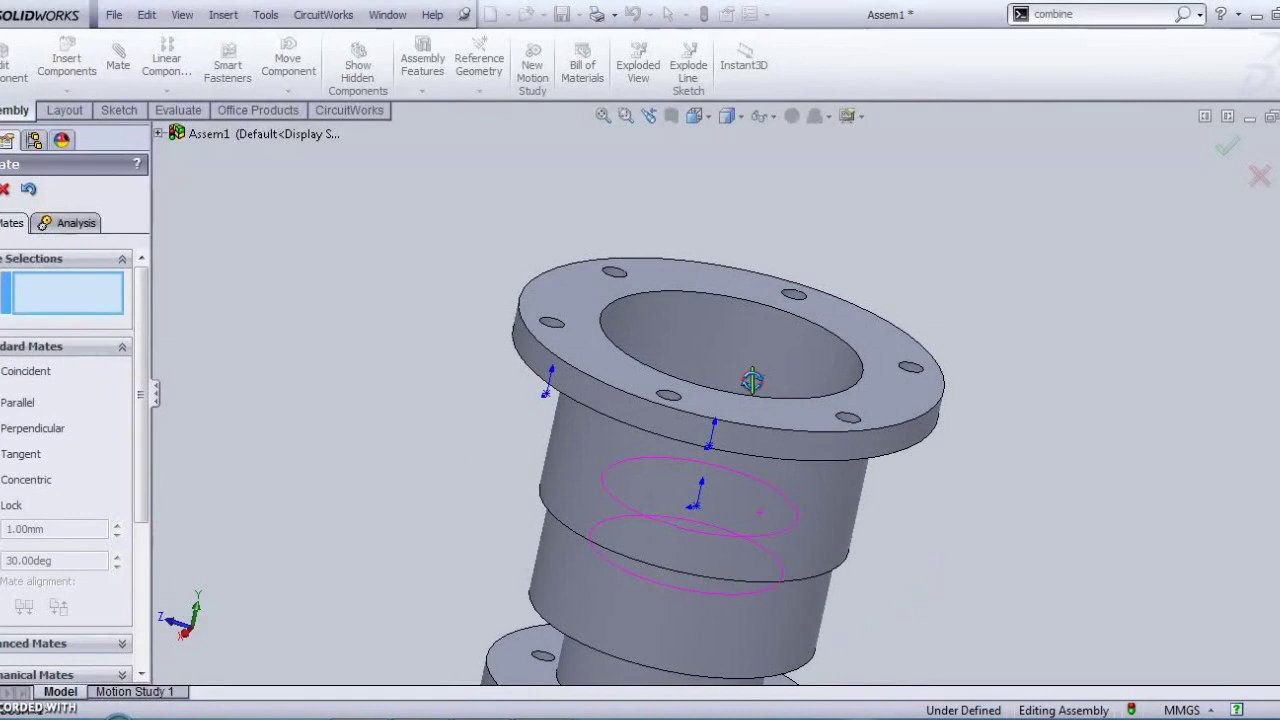
Close Mate, then insert GLAND.SLDPRT and place it in the assembly.
left_click(4, 190)
left_click(70, 65)
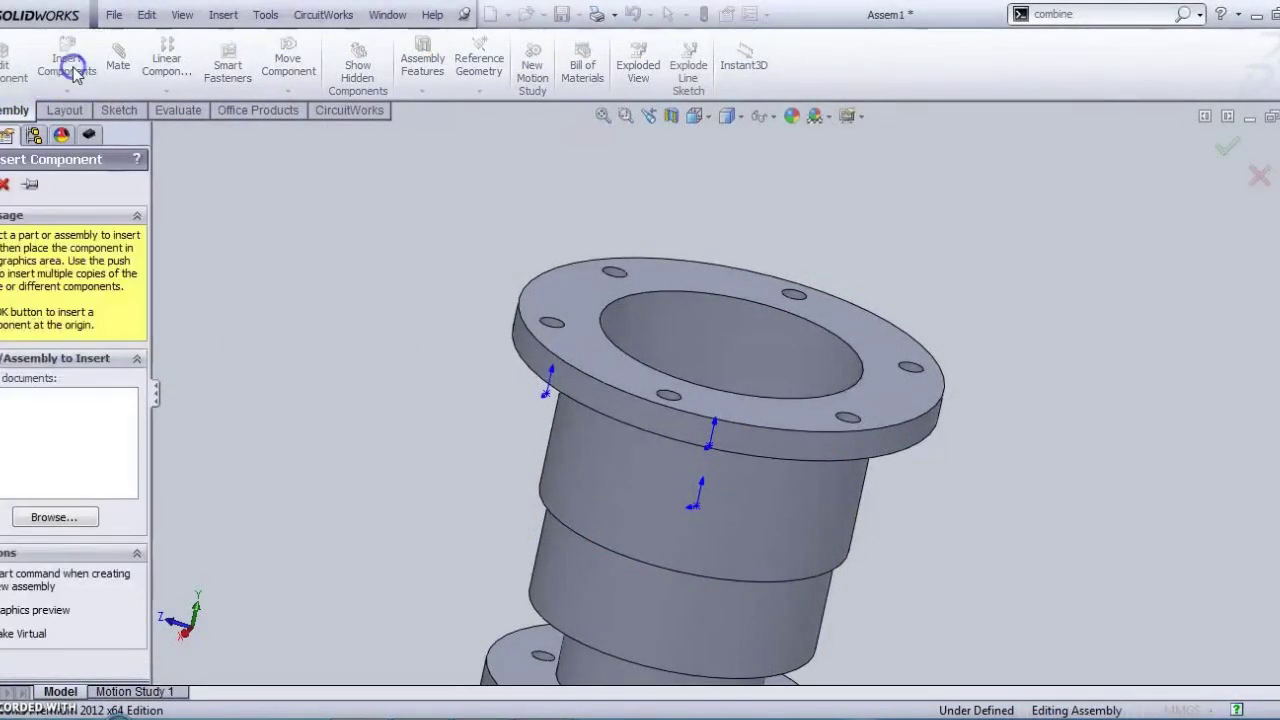
left_click(20, 518)
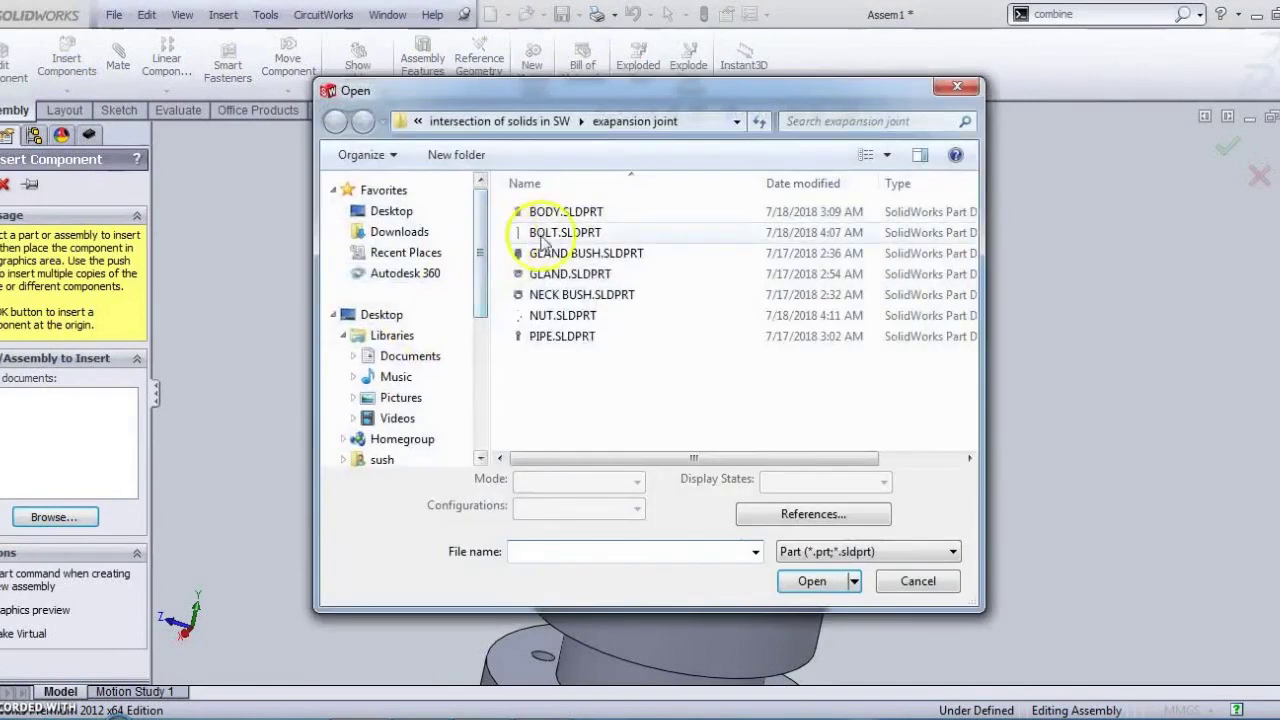
left_click(557, 276)
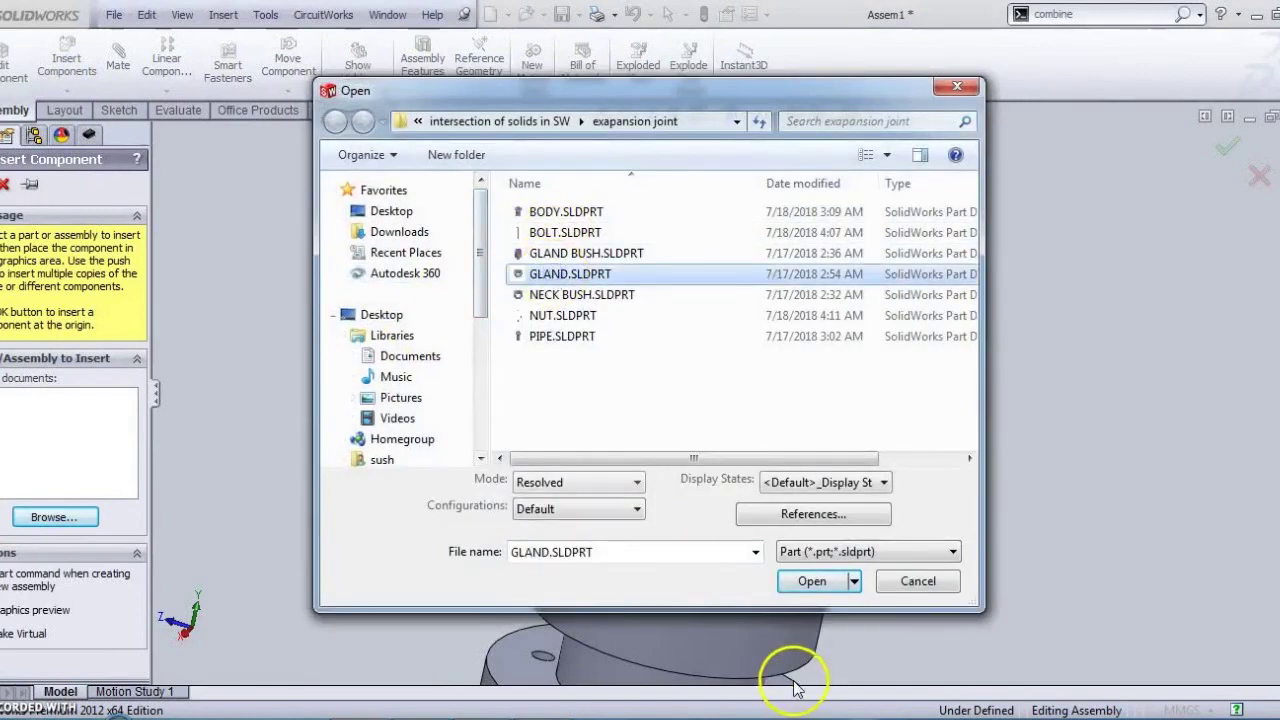
left_click(812, 581)
scroll(314, 309, "up", 5)
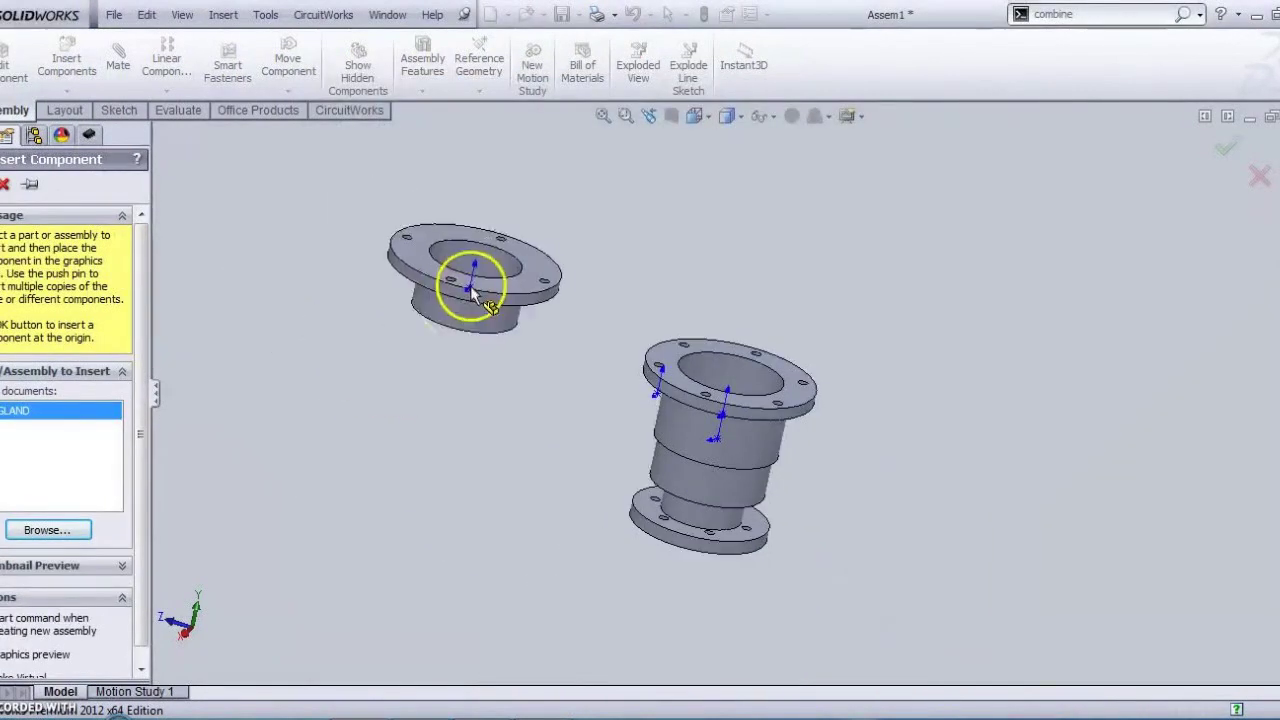
left_click(478, 288)
left_click(128, 62)
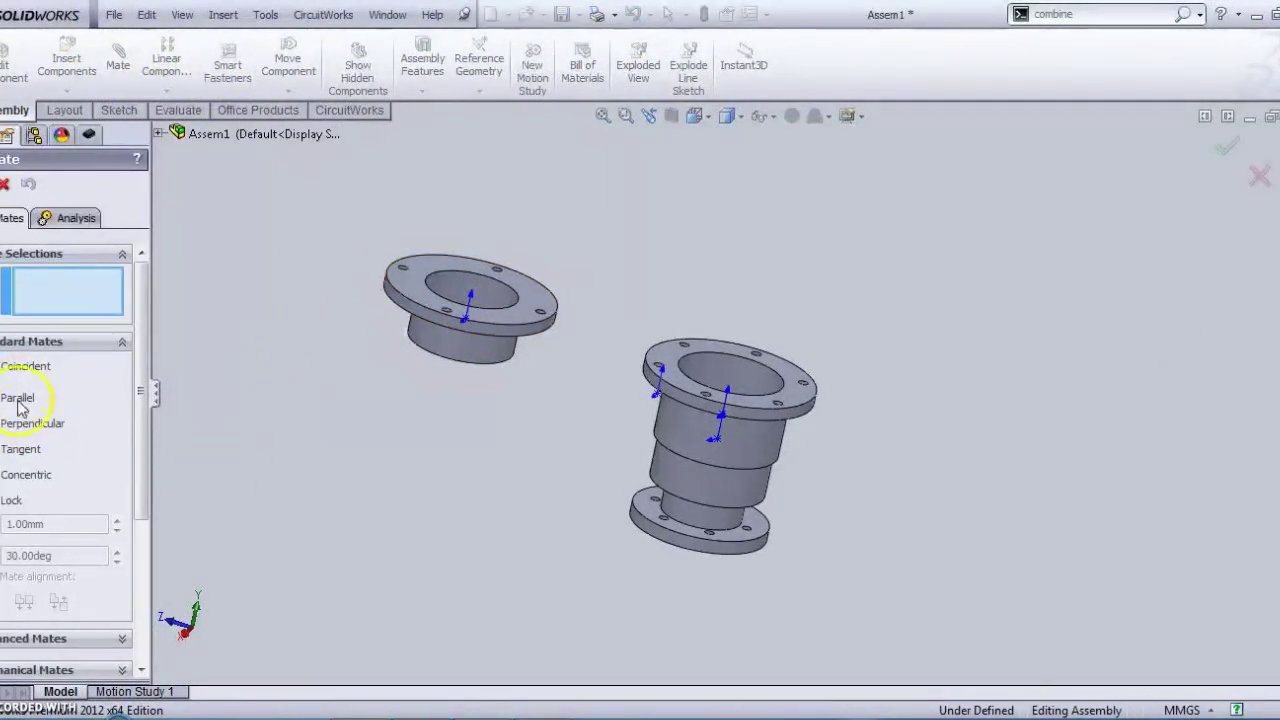
left_click(6, 186)
Insert GLAND BUSH.SLDPRT, place it, and select its inner face.
left_click(65, 58)
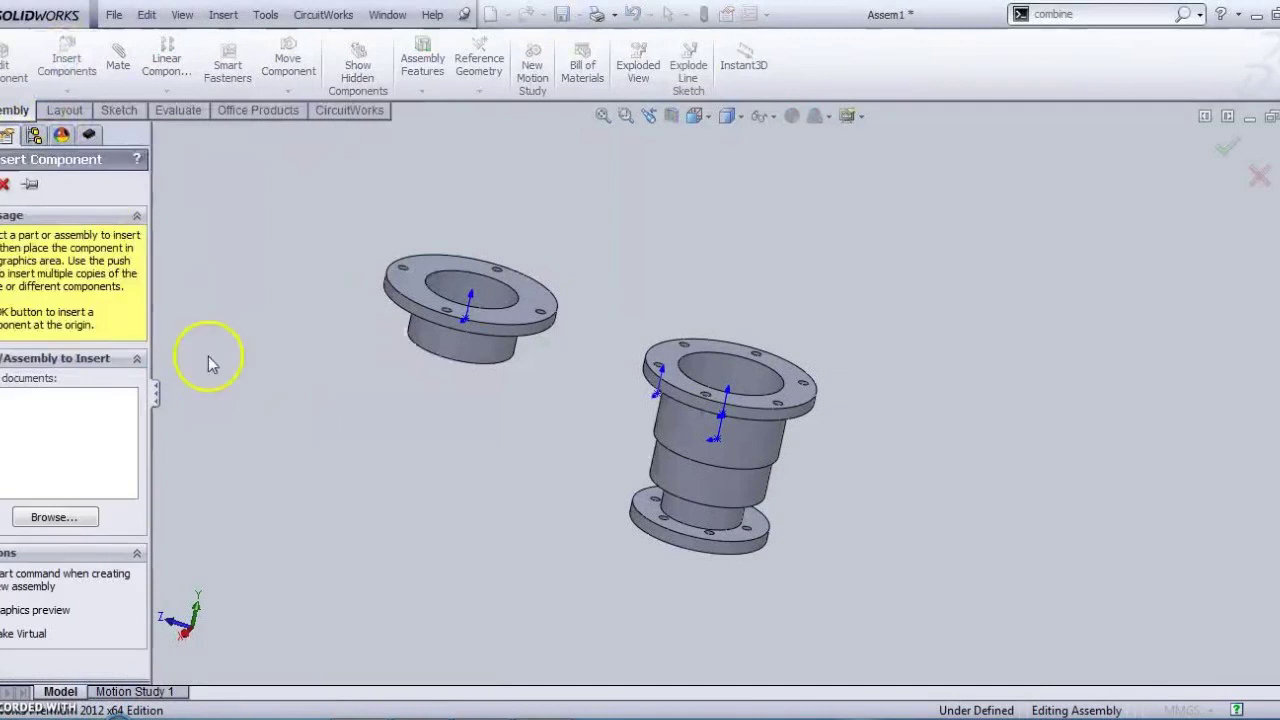
left_click(33, 517)
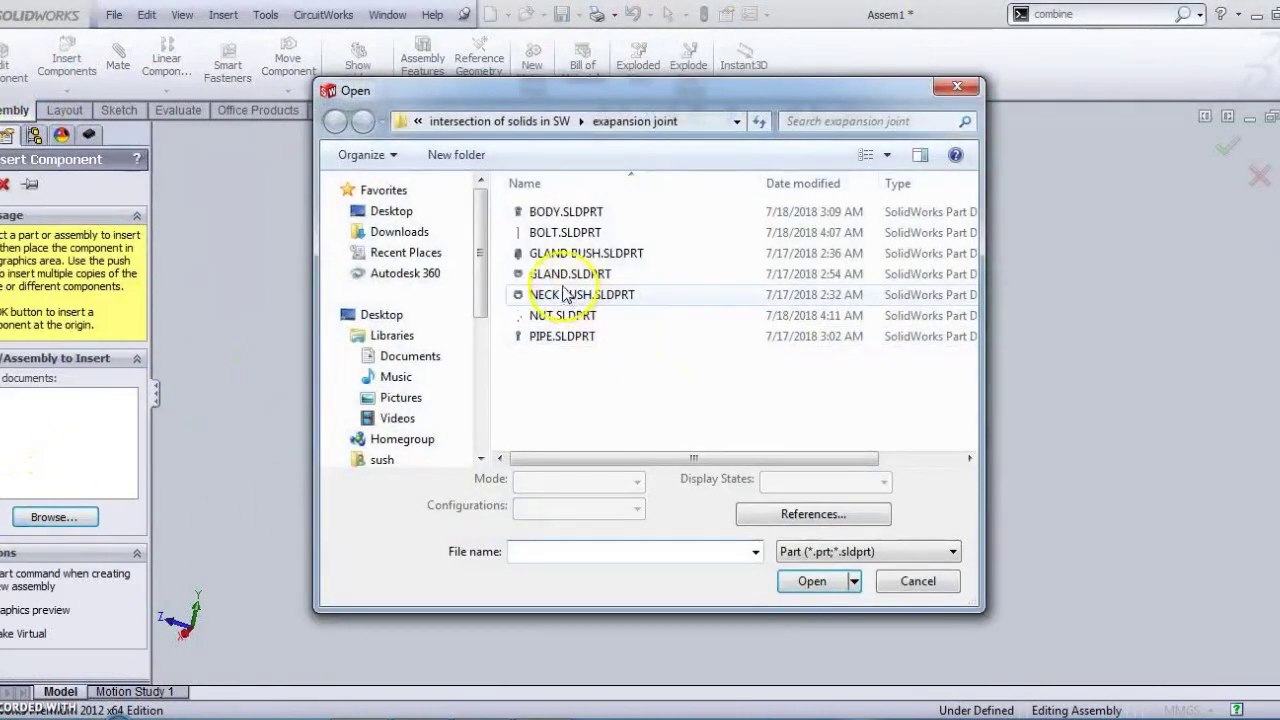
left_click(586, 253)
left_click(808, 583)
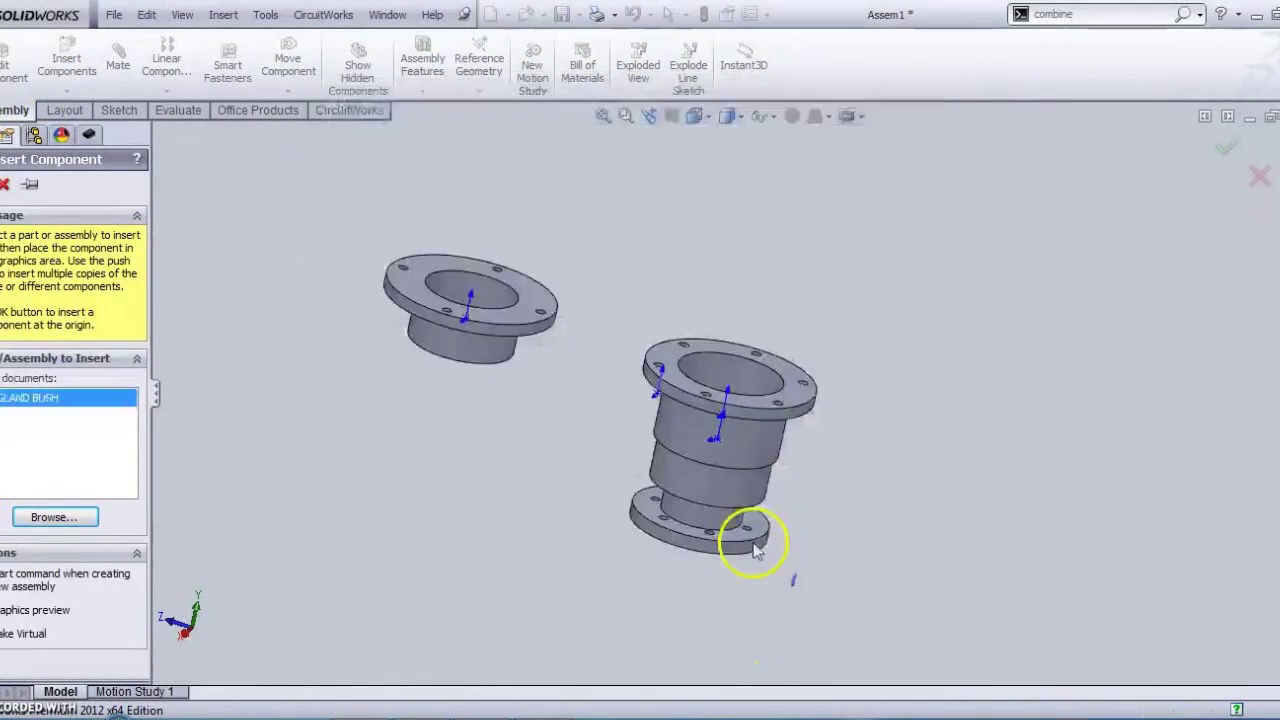
left_click(390, 455)
middle_click_drag(372, 480, 329, 517)
scroll(329, 520, "down", 5)
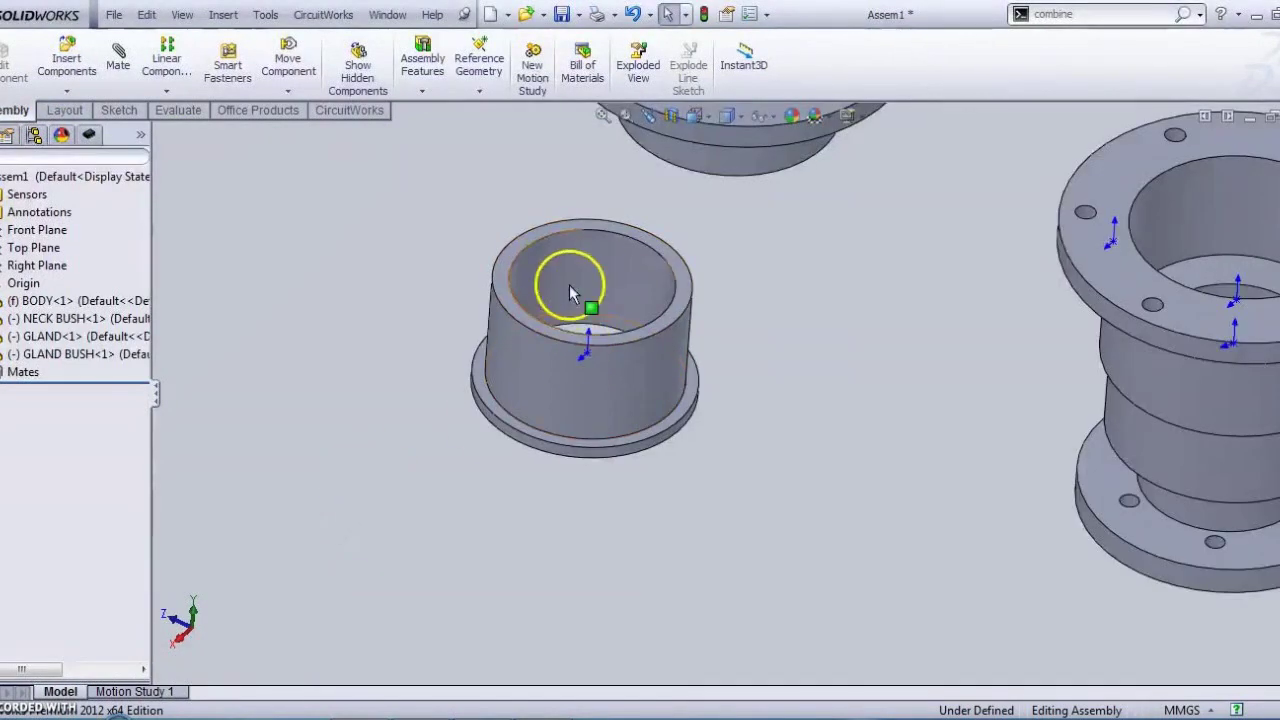
middle_click_drag(569, 284, 700, 163)
scroll(686, 177, "up", 3)
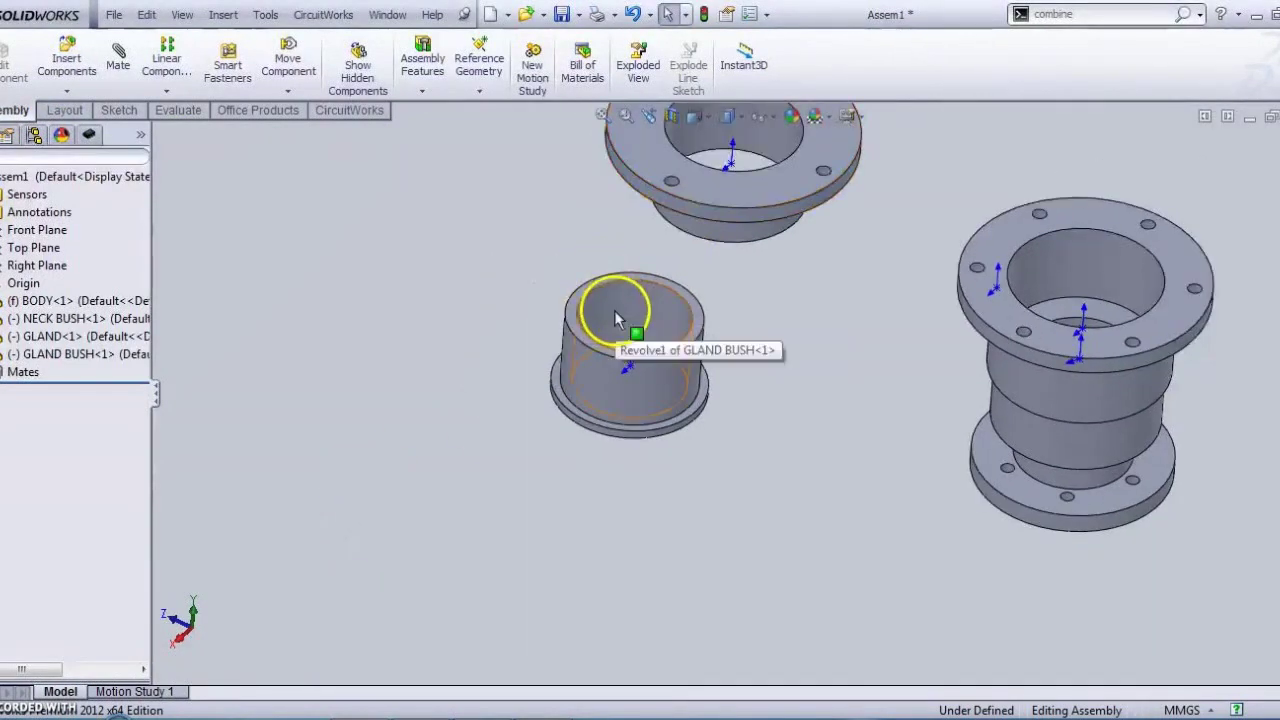
left_click(614, 318)
scroll(674, 323, "up", 3)
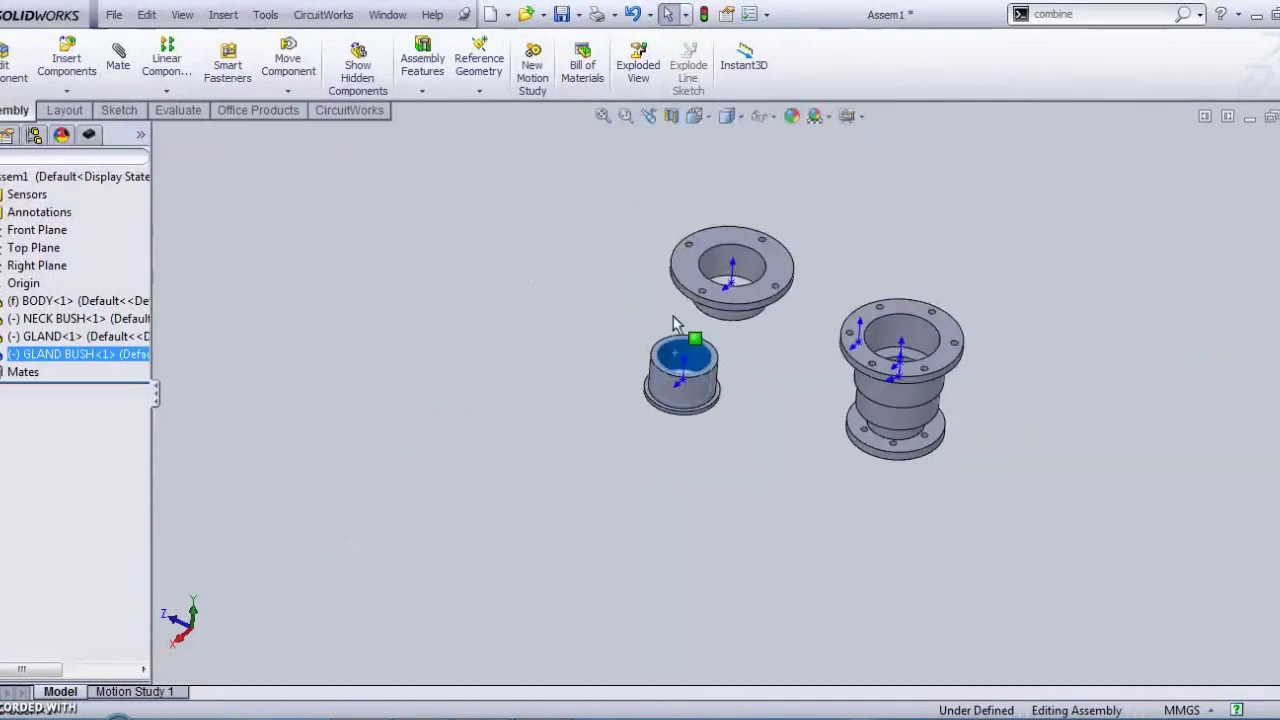
Mate the gland bush face concentric with the gland's face.
left_click(118, 57)
left_click(742, 260)
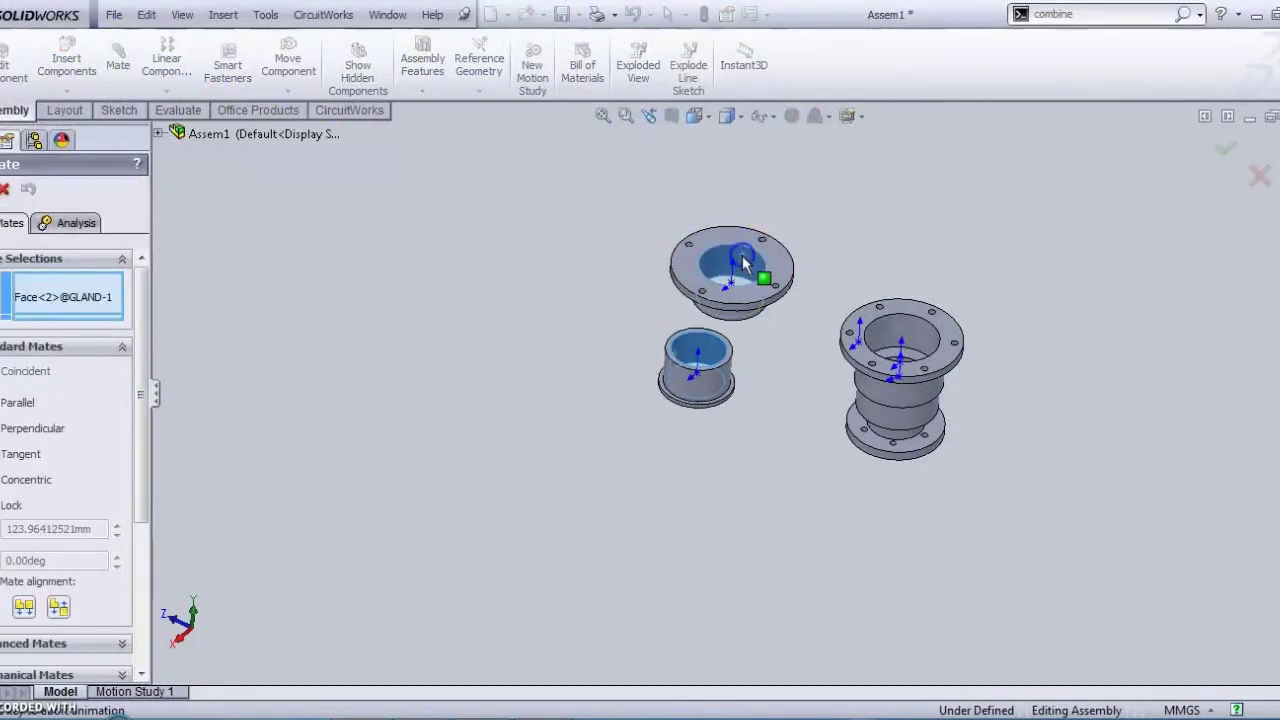
key("Return")
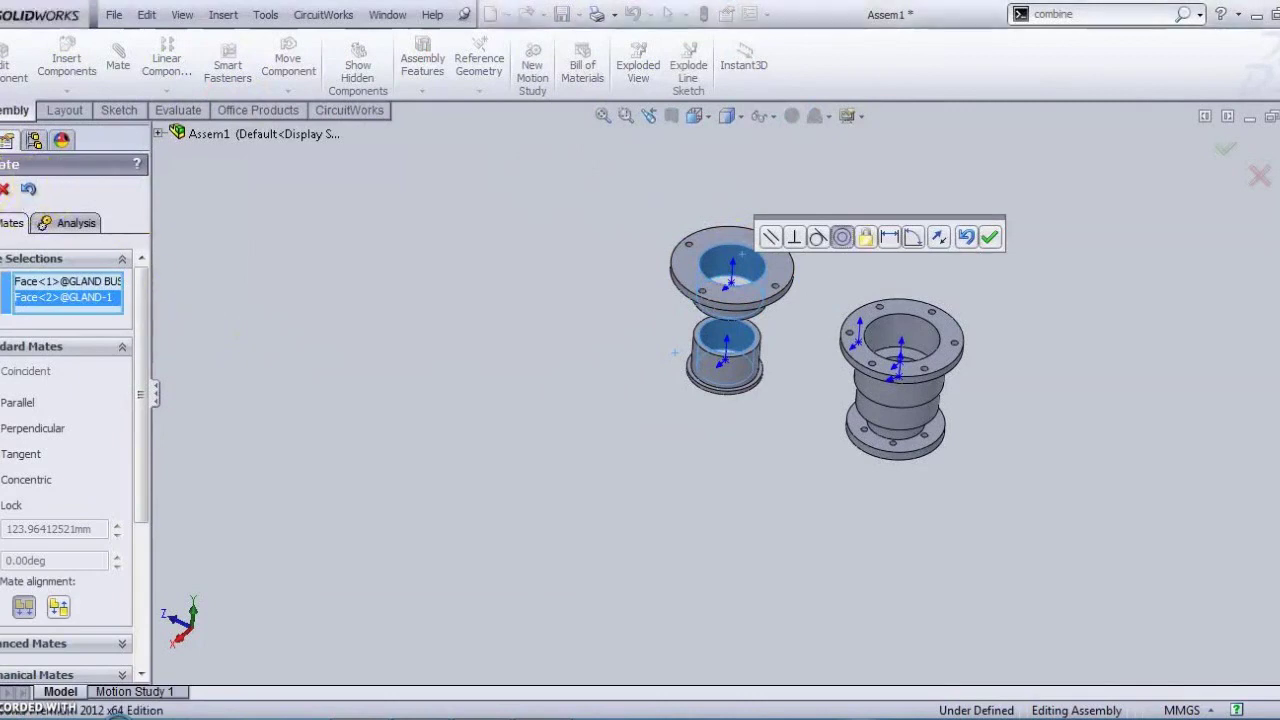
Seat the bush's bottom flange face coincident against the gland face.
scroll(860, 372, "down", 5)
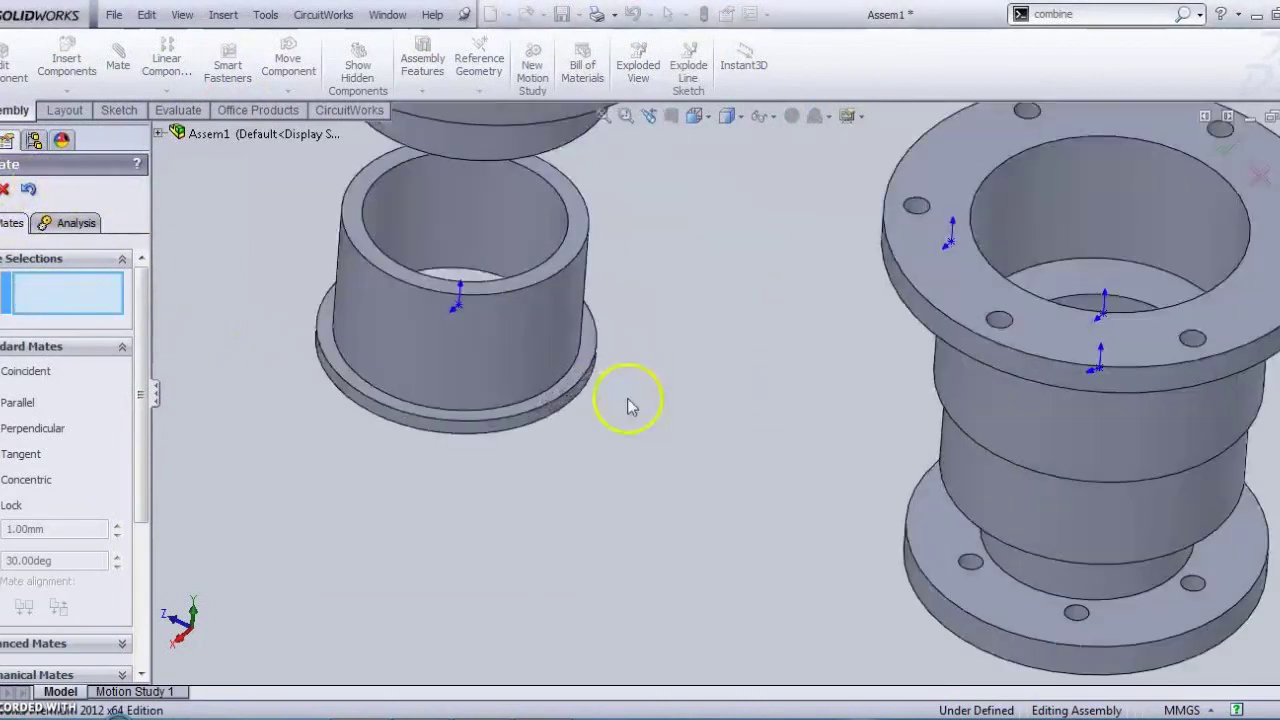
left_click(468, 416)
scroll(586, 368, "up", 5)
middle_click_drag(586, 356, 659, 73)
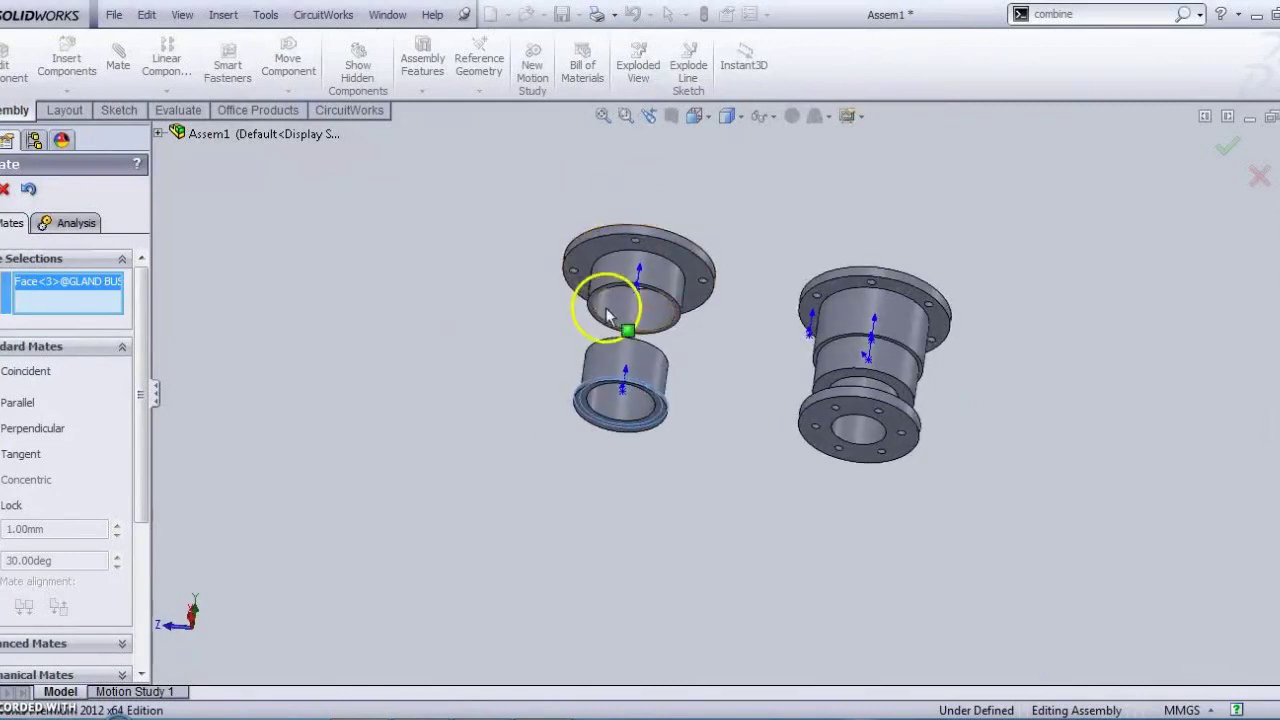
scroll(605, 312, "down", 5)
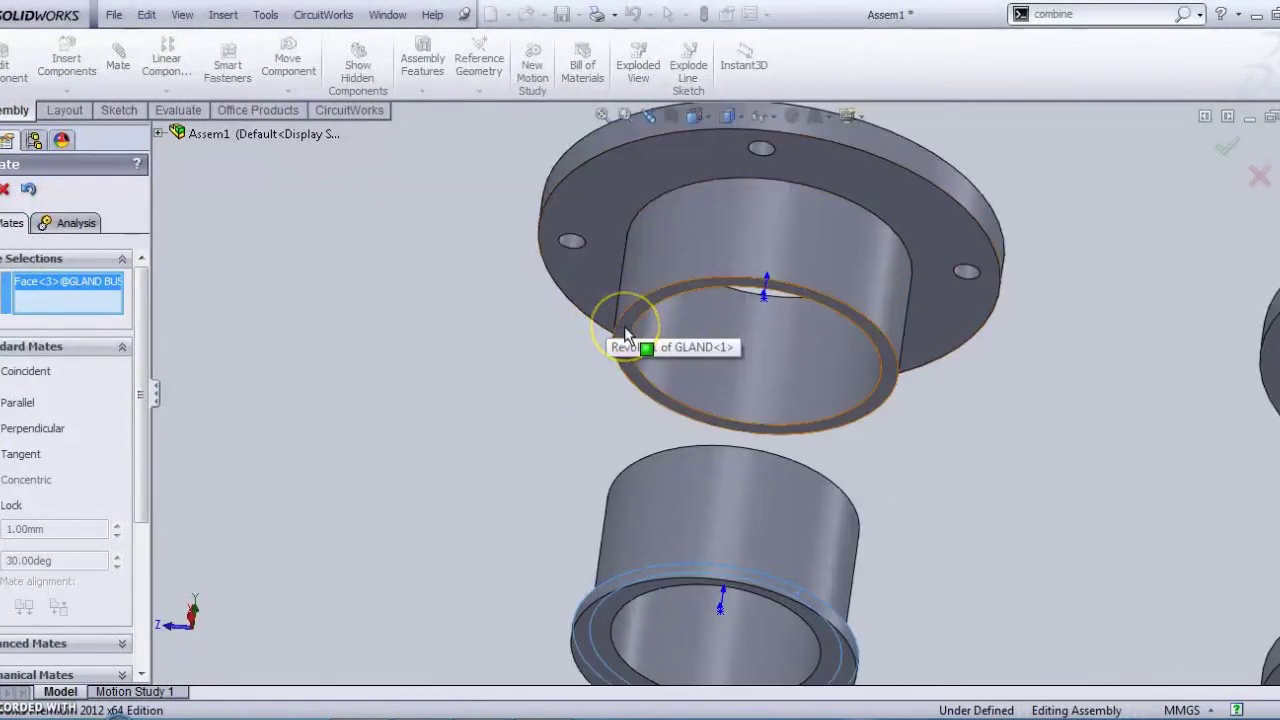
left_click(625, 330)
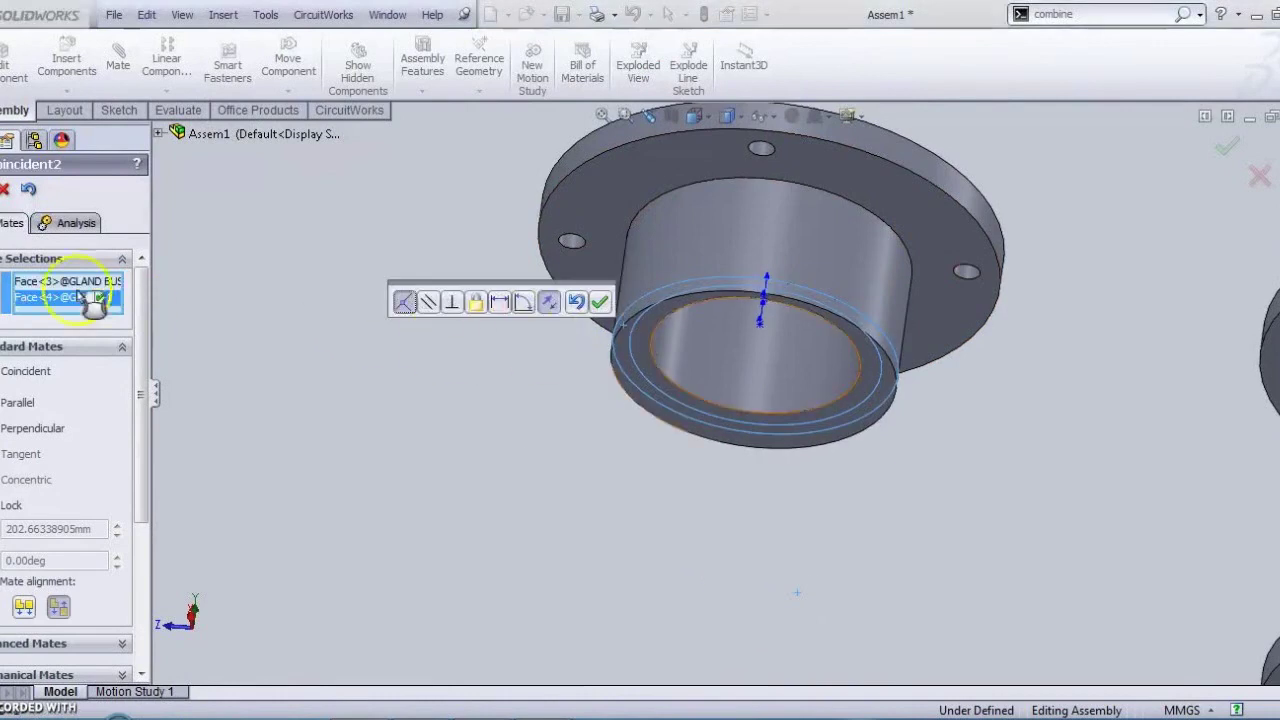
key("Return")
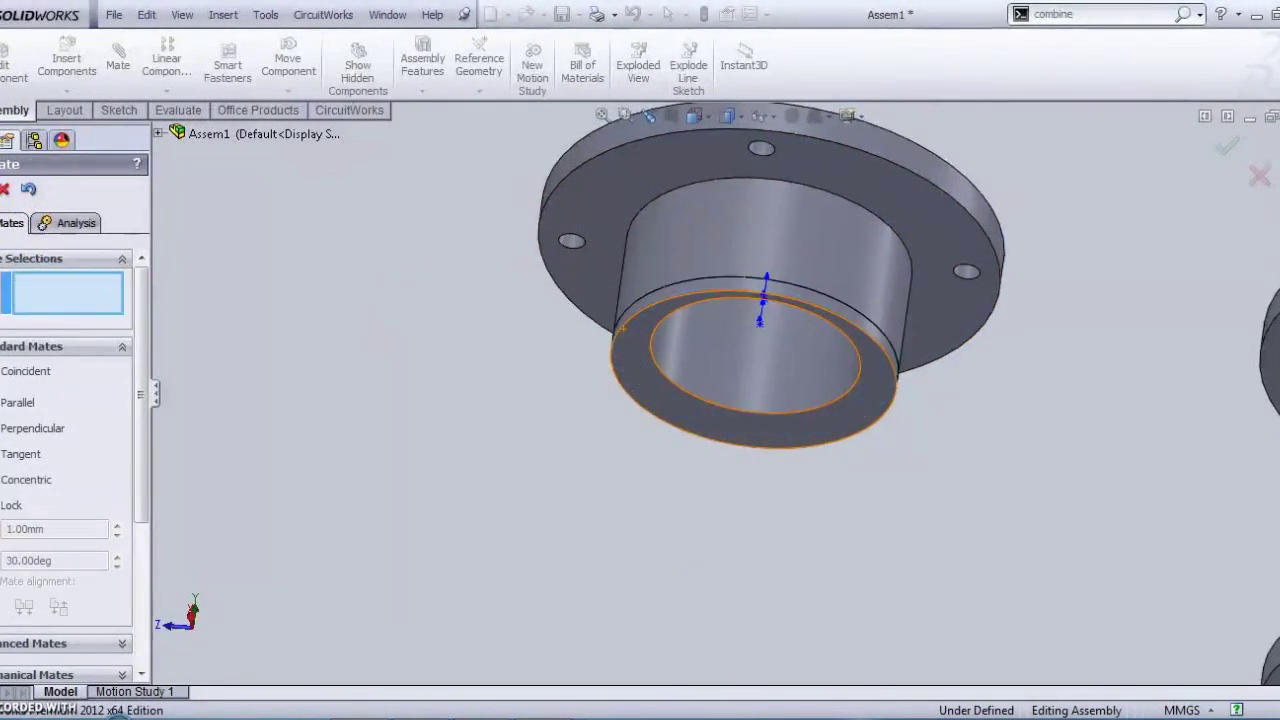
middle_click_drag(472, 362, 409, 529)
Close the Mate manager and cut the assembly with a Front Plane section view.
scroll(740, 187, "up", 1)
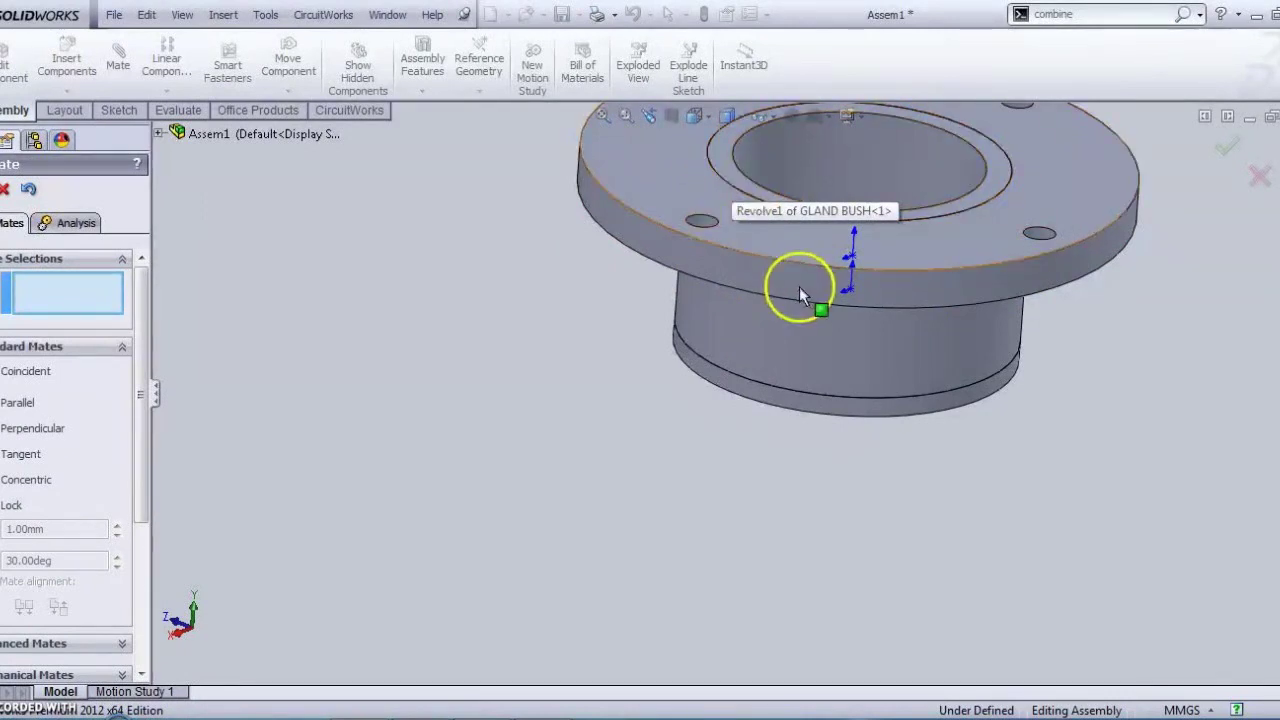
scroll(1075, 555, "up", 5)
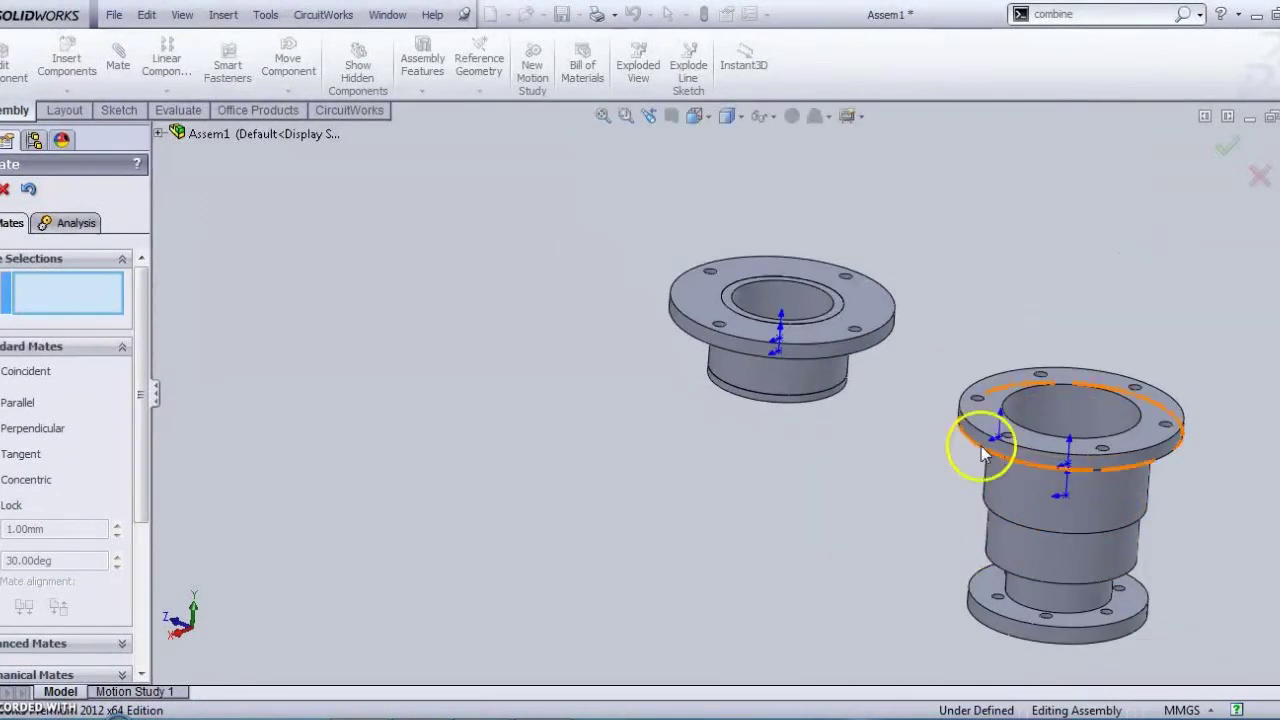
middle_click_drag(928, 493, 800, 440)
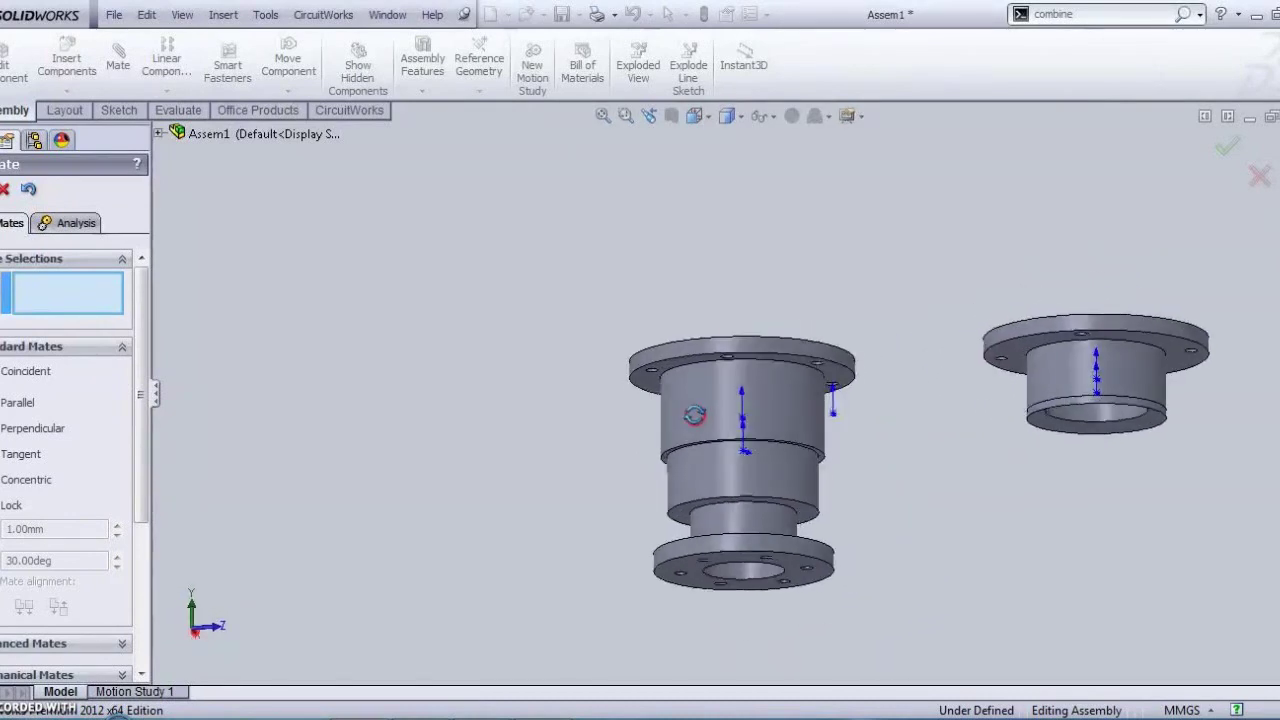
left_click(1228, 149)
left_click(673, 117)
middle_click_drag(828, 456, 748, 654)
Shift the section plane through the body, confirm it, and zoom in on the stepped bore.
mouse_move(899, 389)
left_mouse_down()
mouse_move(900, 305)
mouse_move(900, 318)
left_mouse_up()
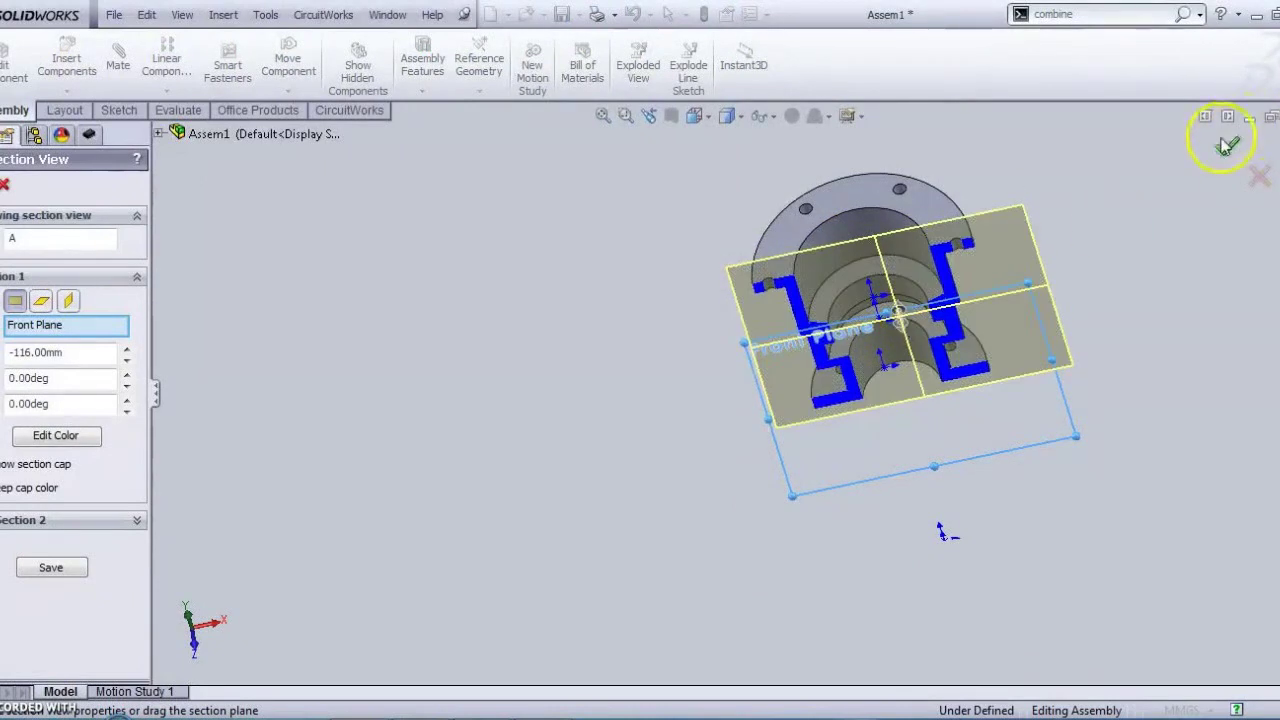
left_click(1227, 146)
middle_click_drag(975, 288, 894, 386)
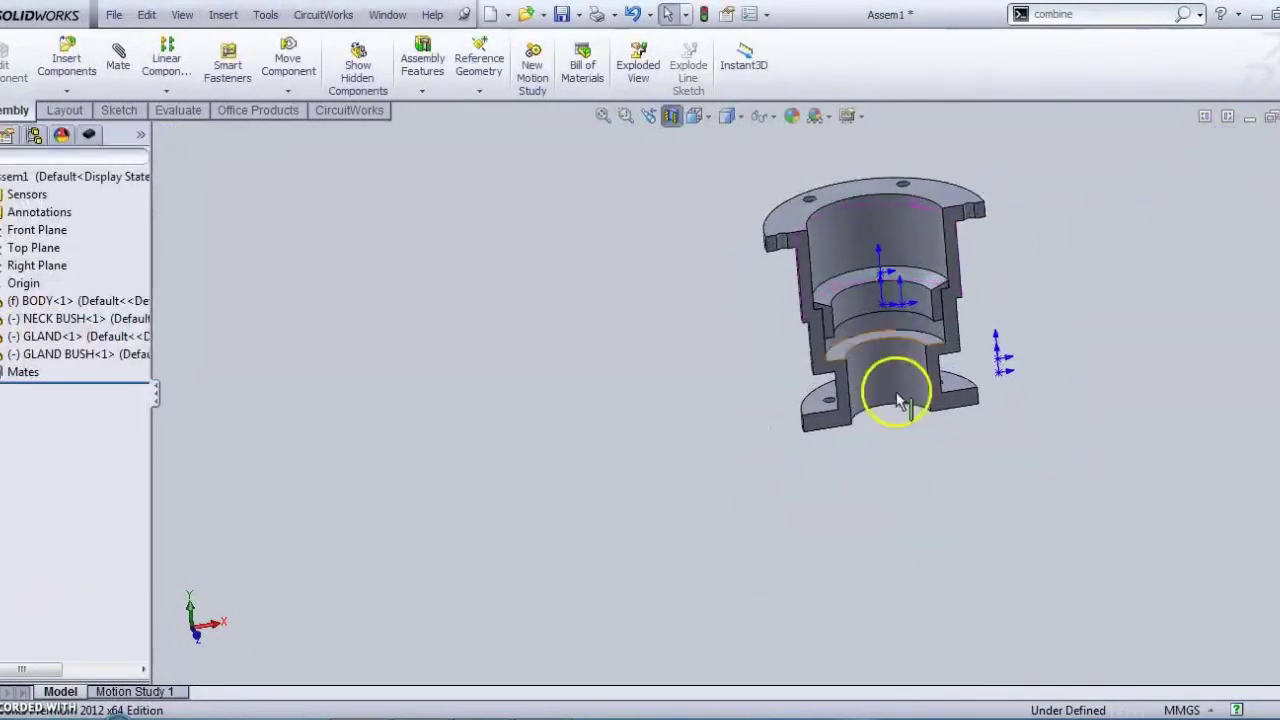
scroll(866, 329, "down", 6)
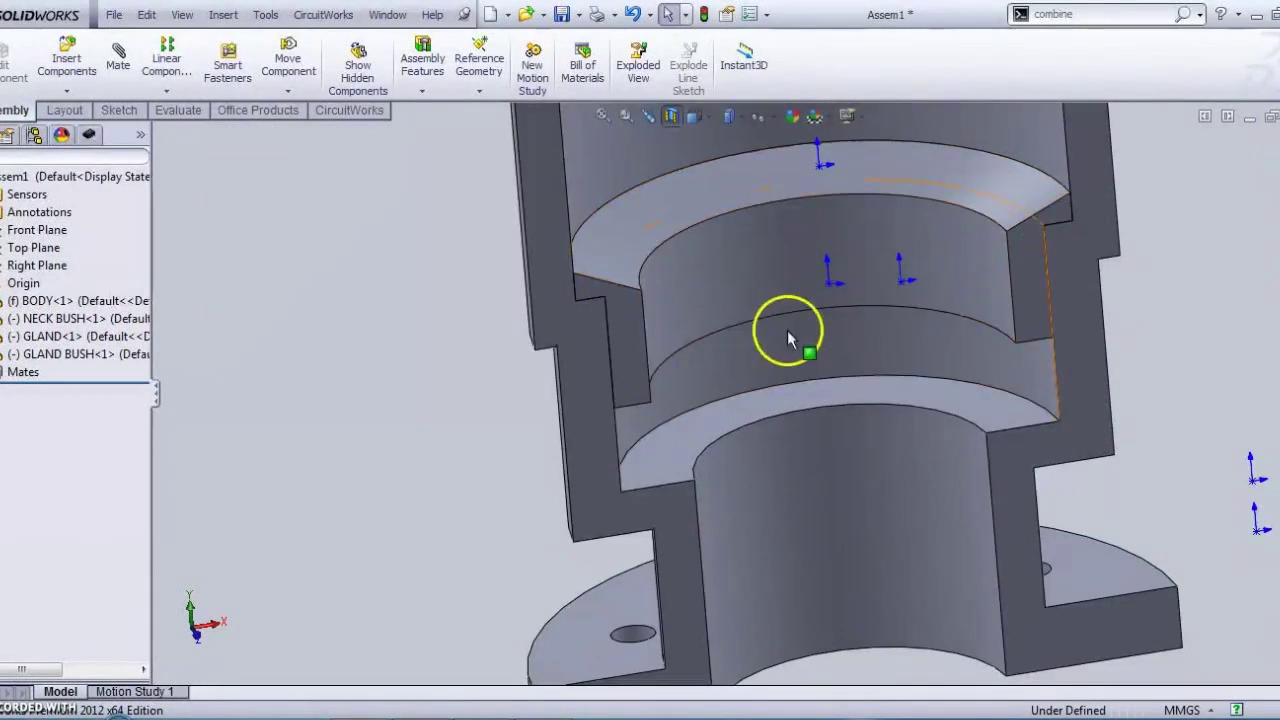
scroll(582, 312, "down", 3)
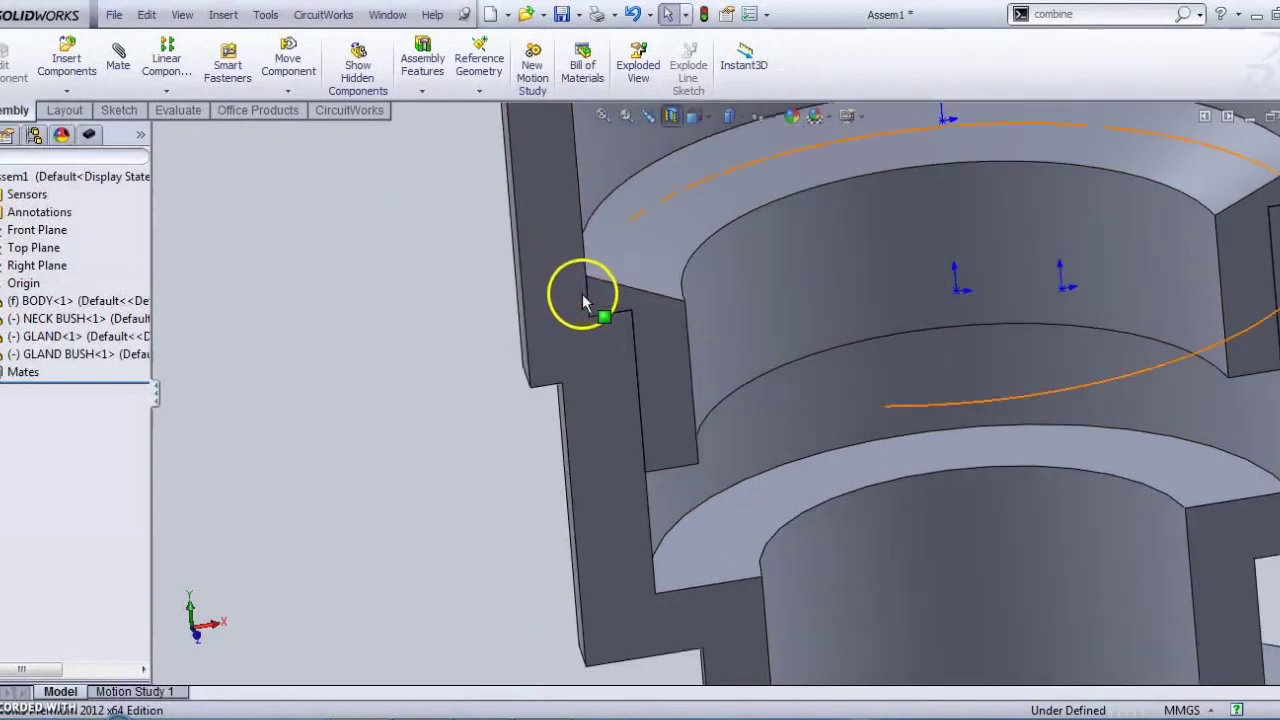
scroll(590, 310, "down", 3)
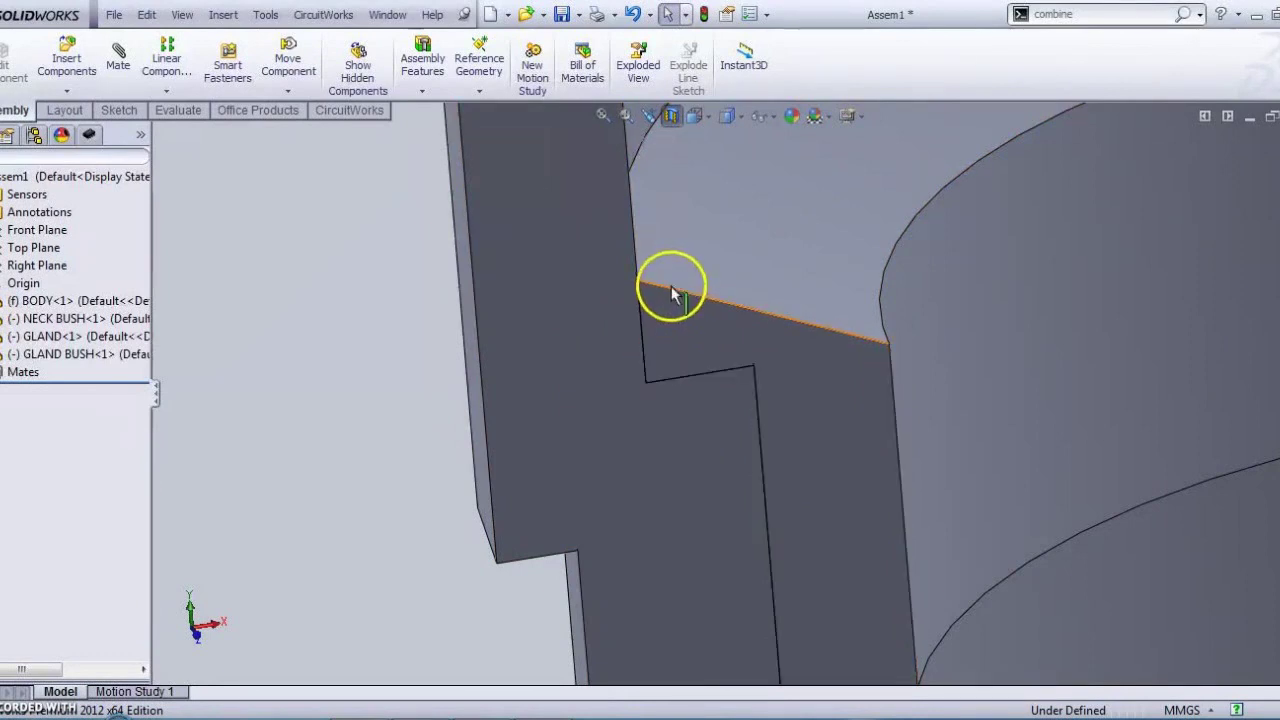
scroll(726, 410, "up", 5)
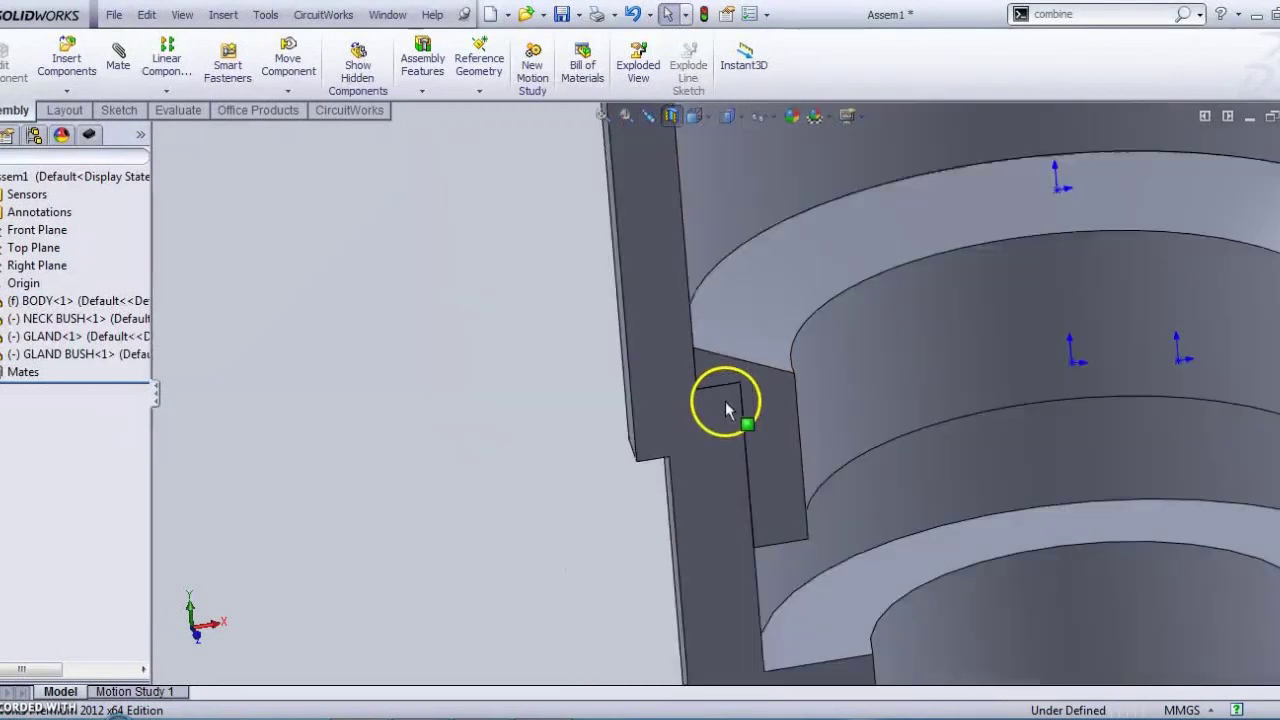
scroll(730, 408, "up", 5)
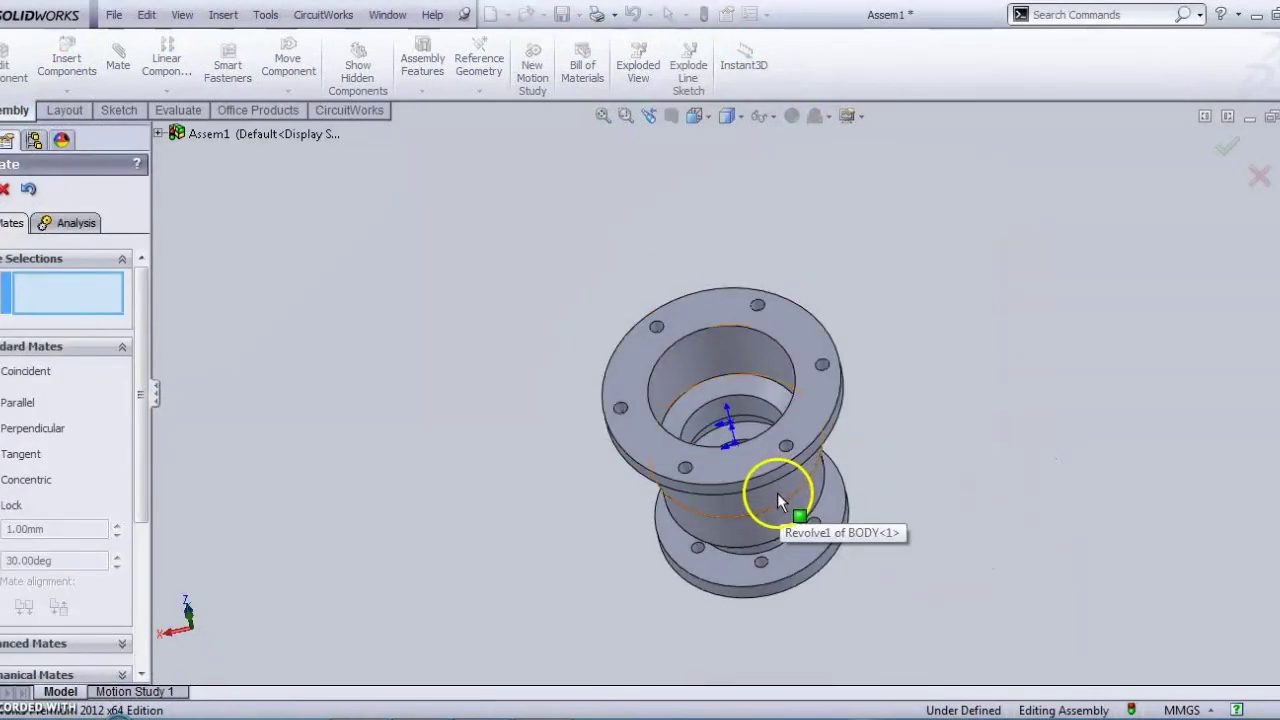
middle_click_drag(777, 493, 820, 270)
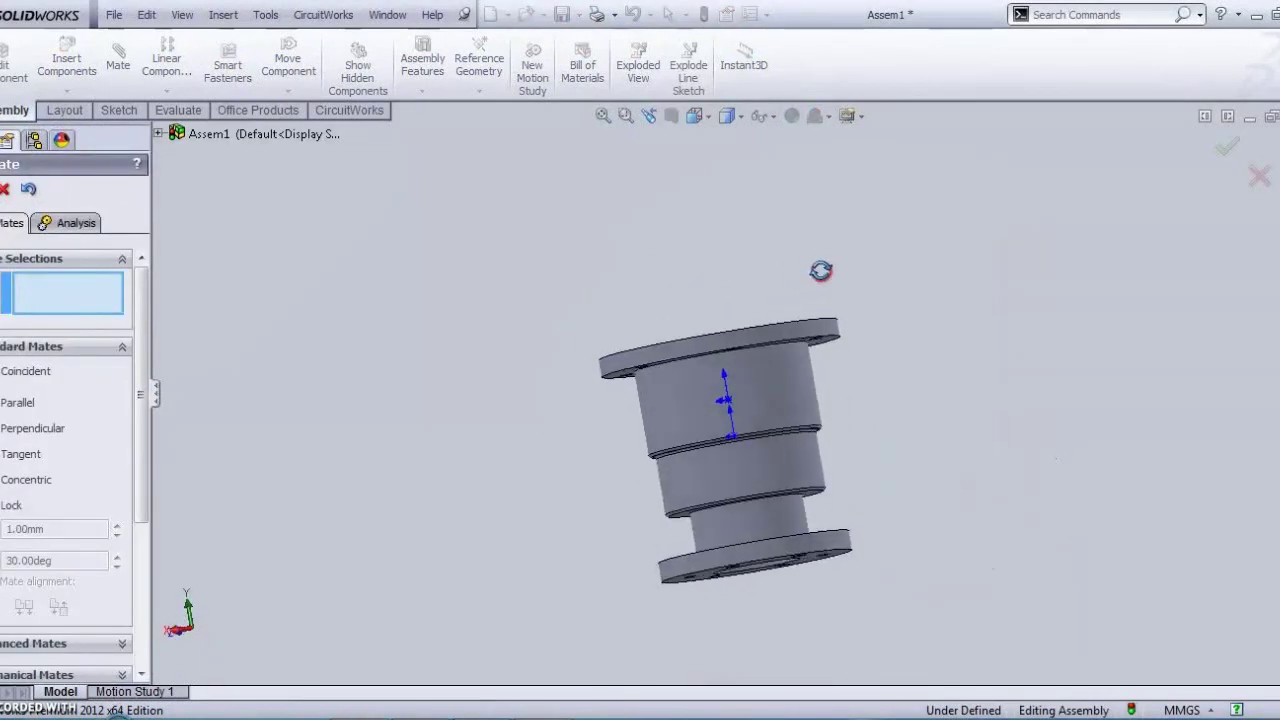
Cancel the mate and insert GLAND.SLDPRT beside the body.
left_click(1258, 180)
left_click(67, 64)
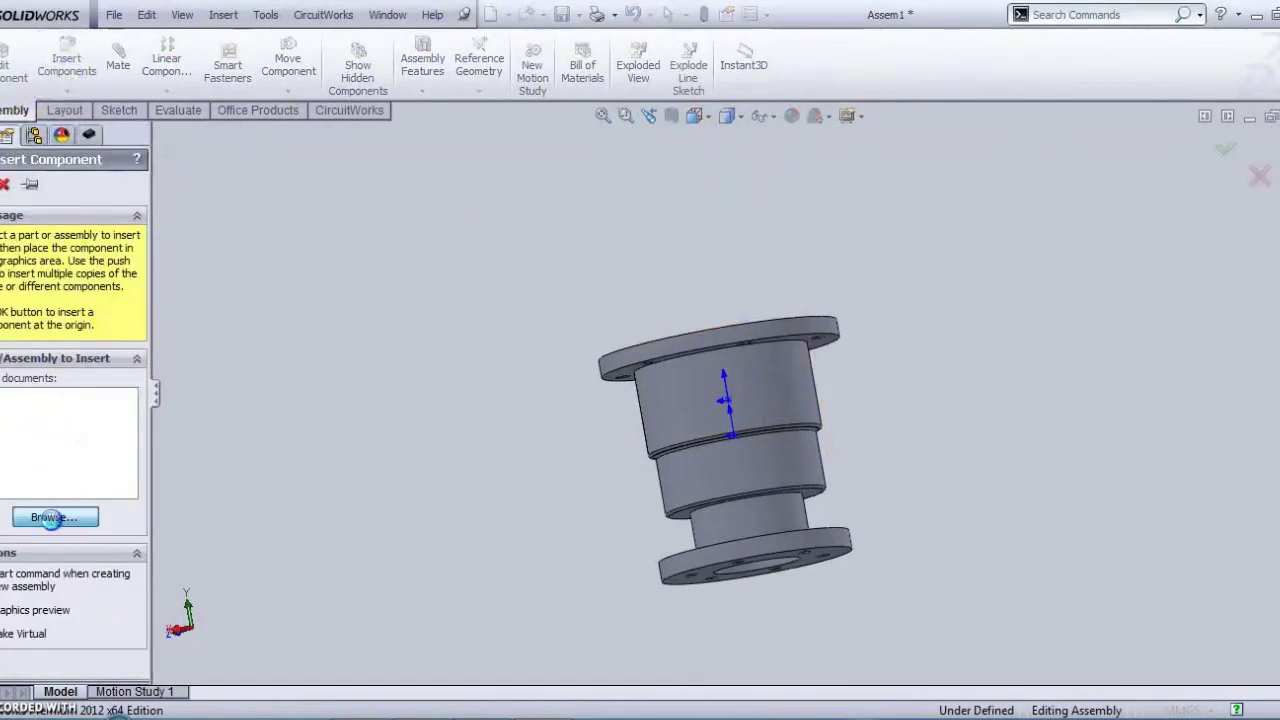
left_click(52, 517)
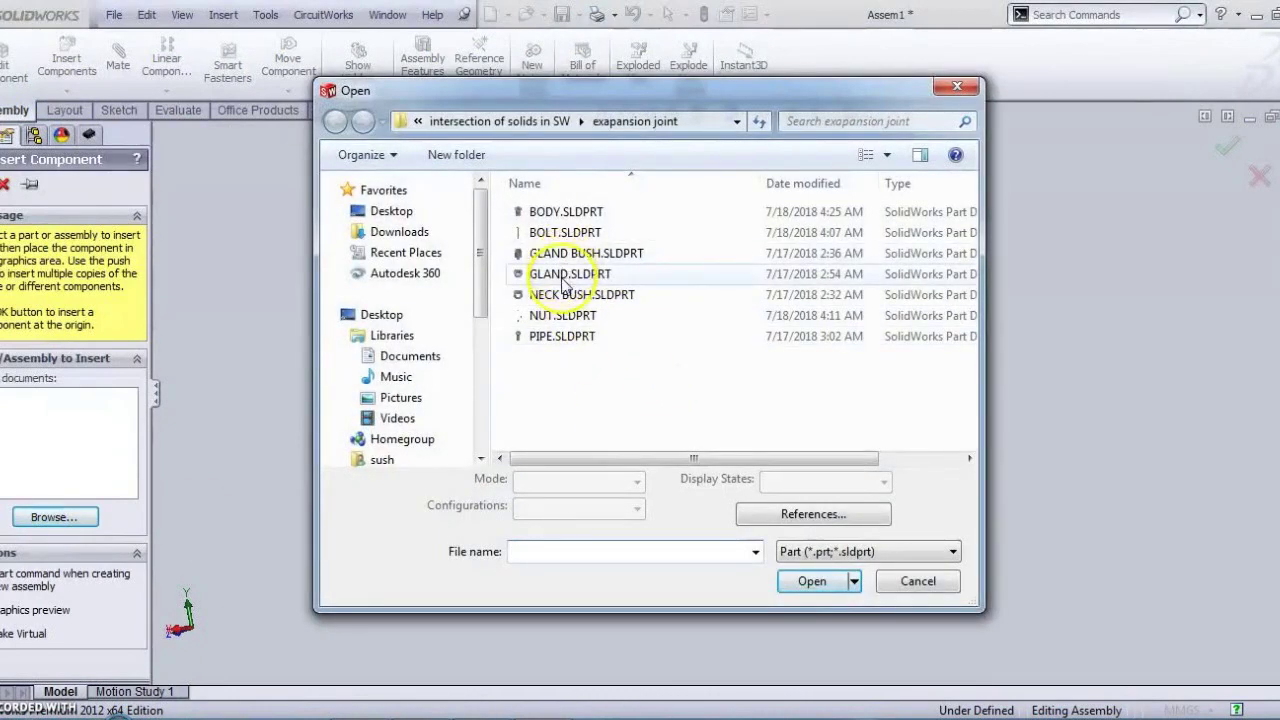
left_click(563, 276)
left_click(805, 583)
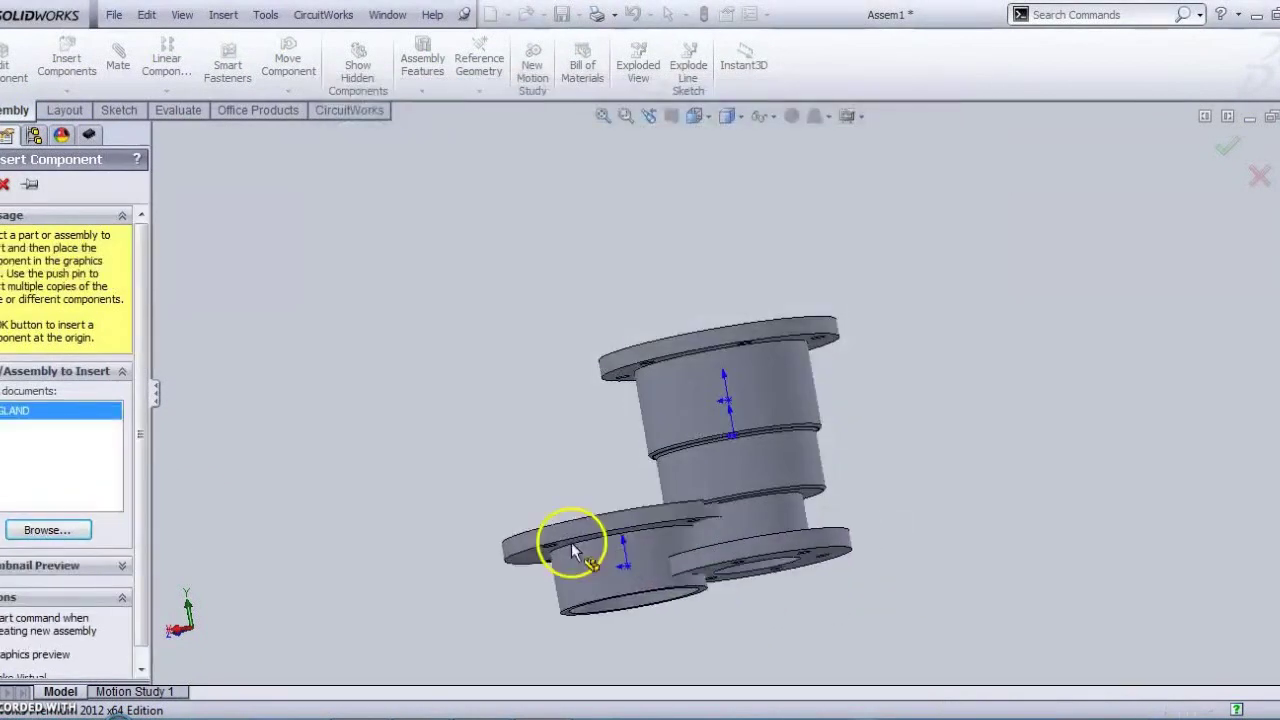
left_click(371, 353)
left_click(118, 92)
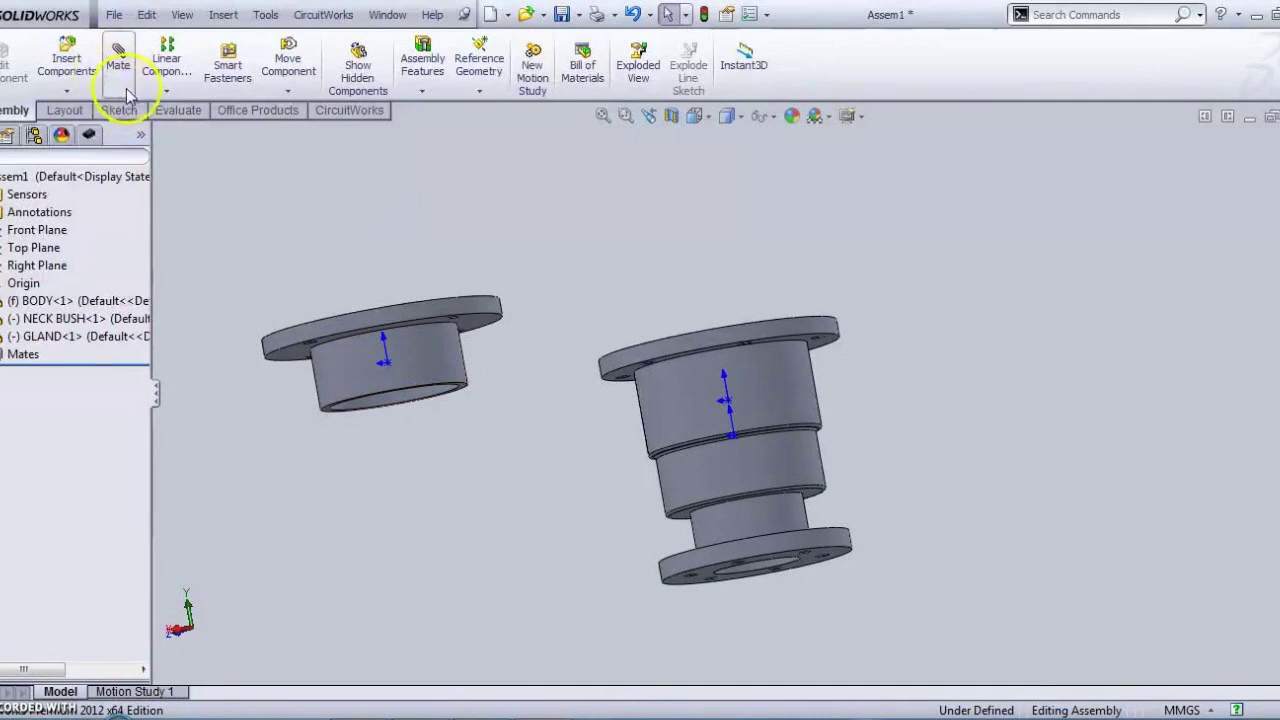
Insert GLAND BUSH.SLDPRT and place it below the gland.
left_click(72, 65)
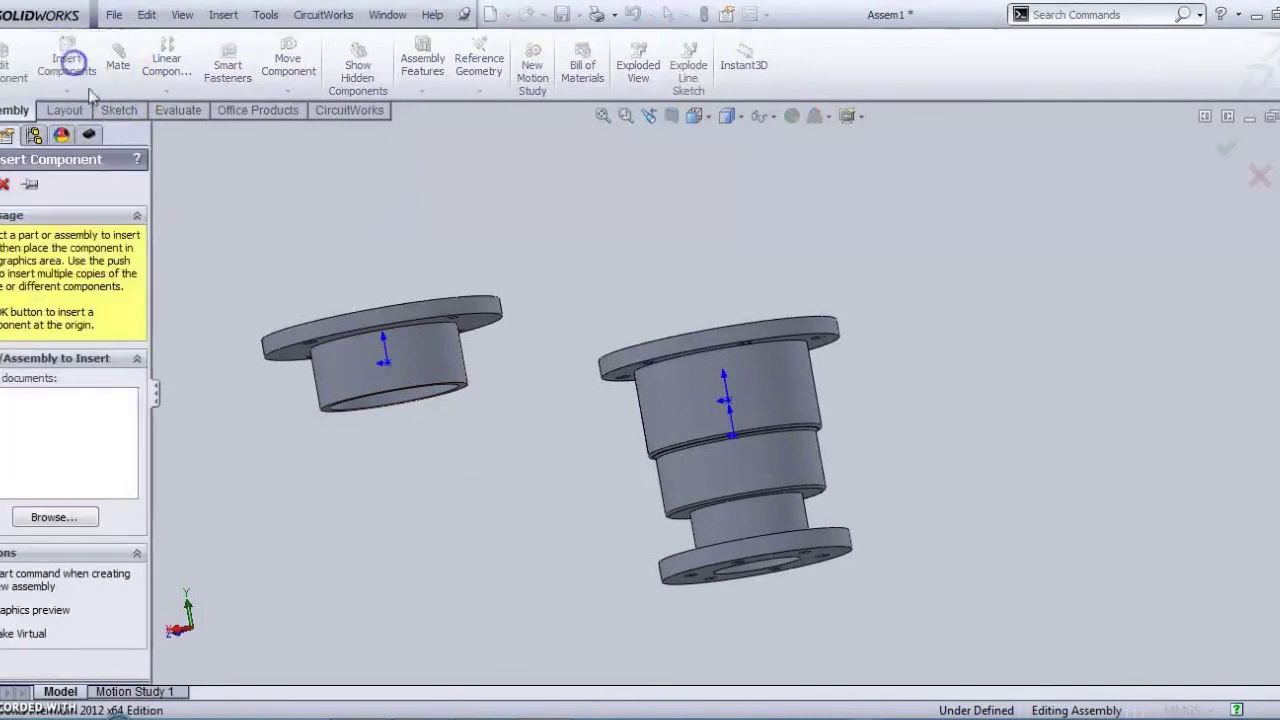
left_click(56, 517)
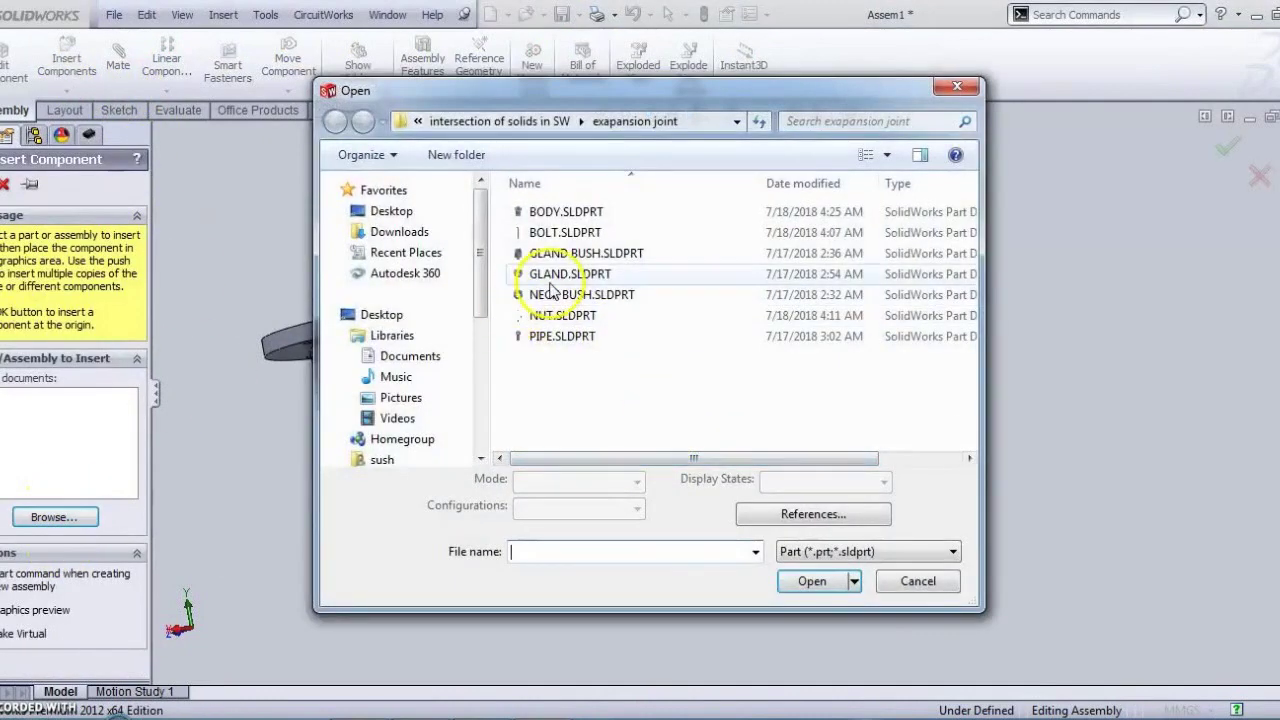
left_click(561, 255)
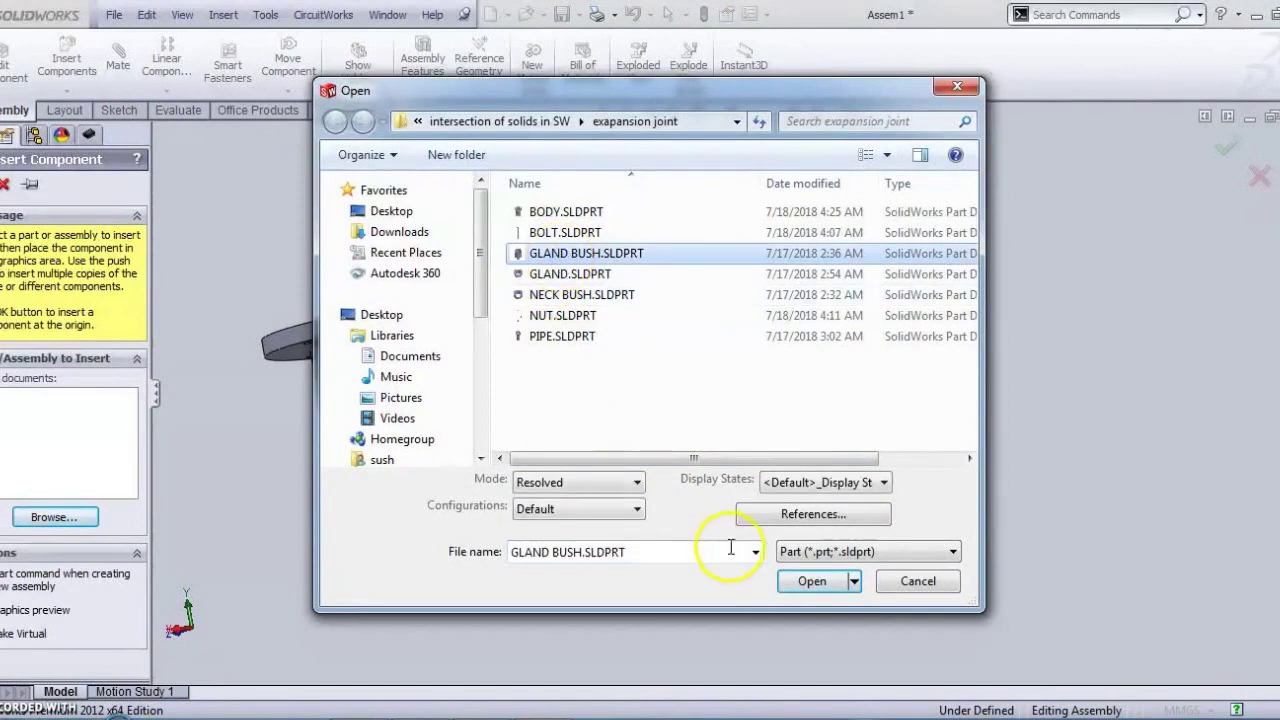
left_click(812, 581)
left_click(405, 535)
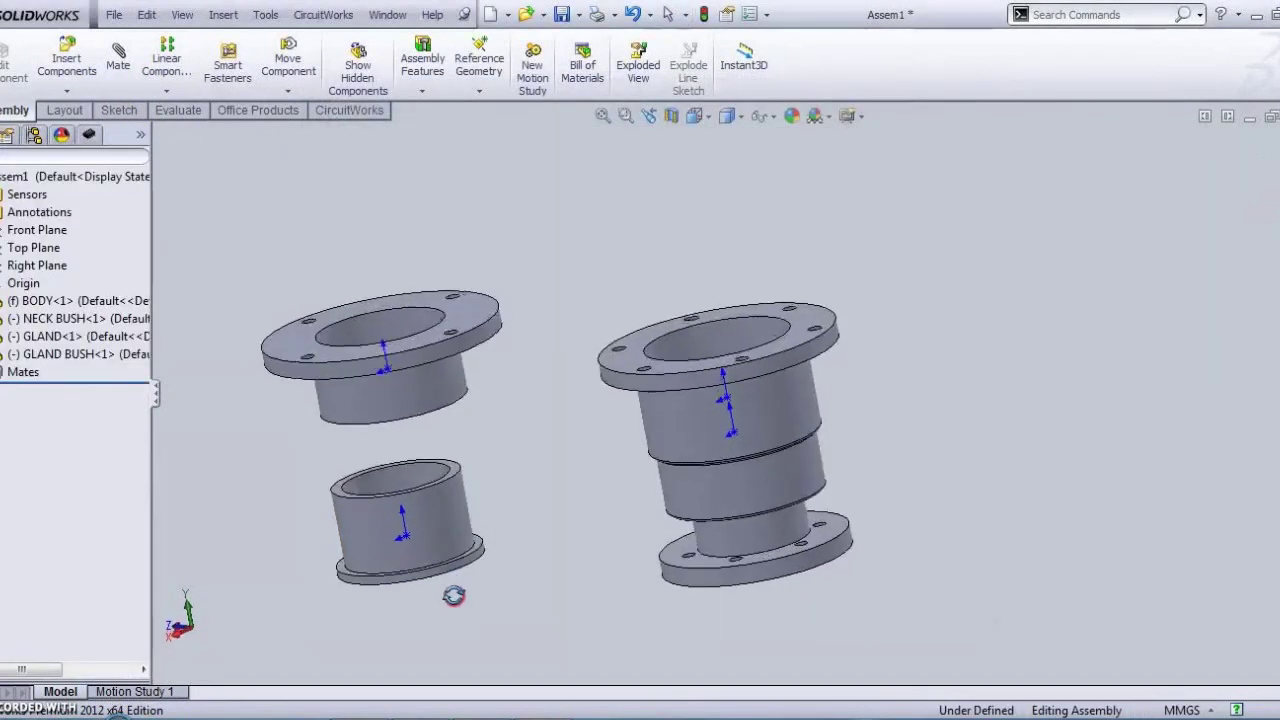
Mate the GLAND BUSH flange face coincident against the GLAND's ring face.
scroll(334, 518, "down", 3)
scroll(490, 590, "down", 1)
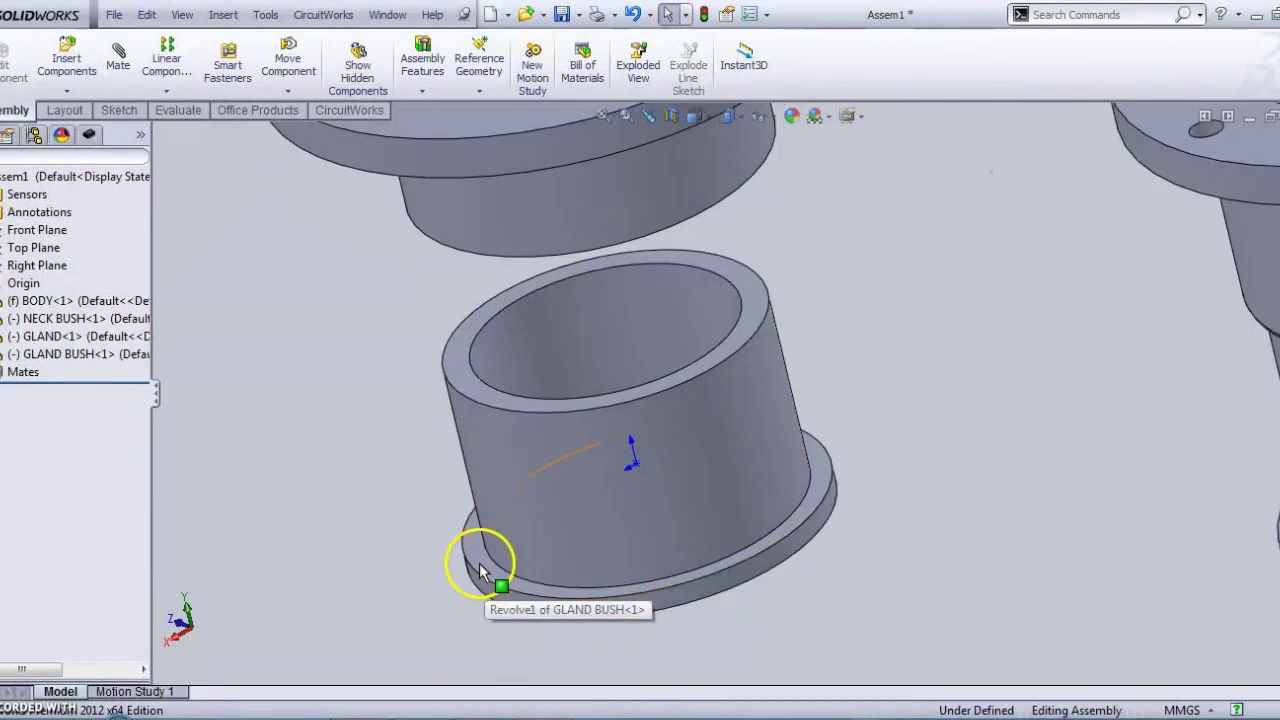
left_click(479, 566)
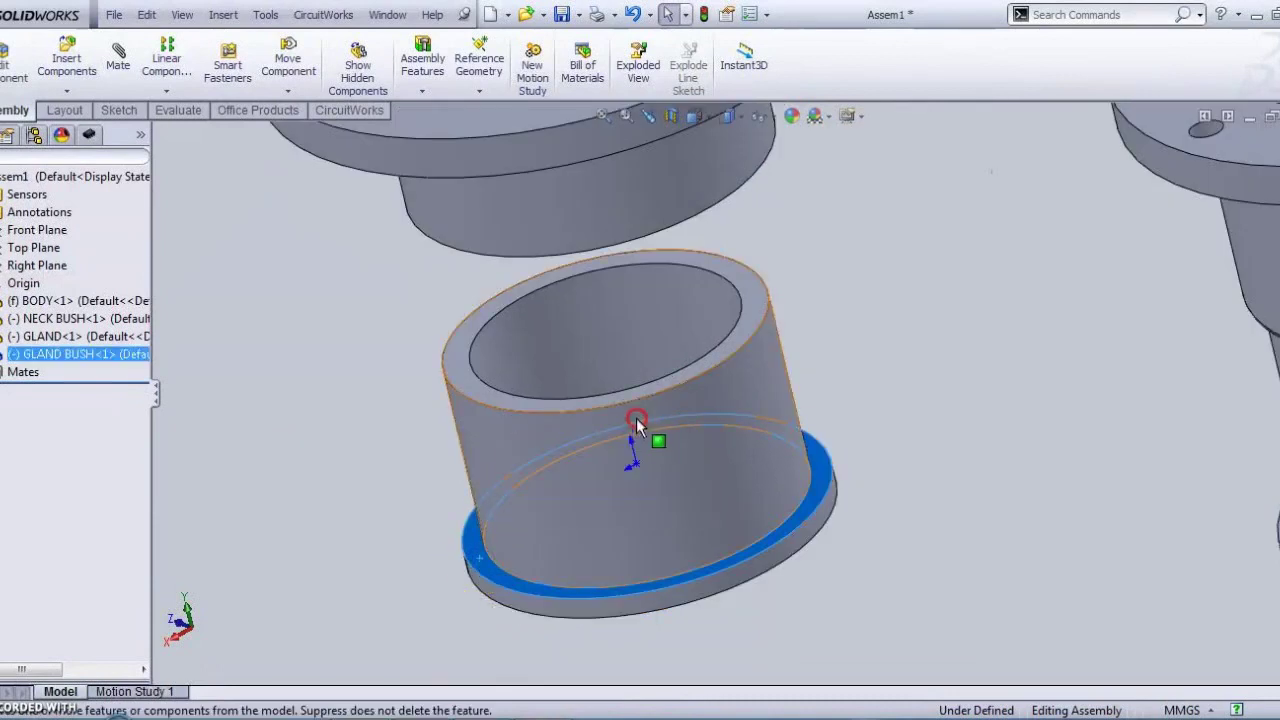
scroll(580, 251, "up", 1)
middle_click_drag(585, 253, 543, 214)
left_click(122, 60)
left_click(557, 344)
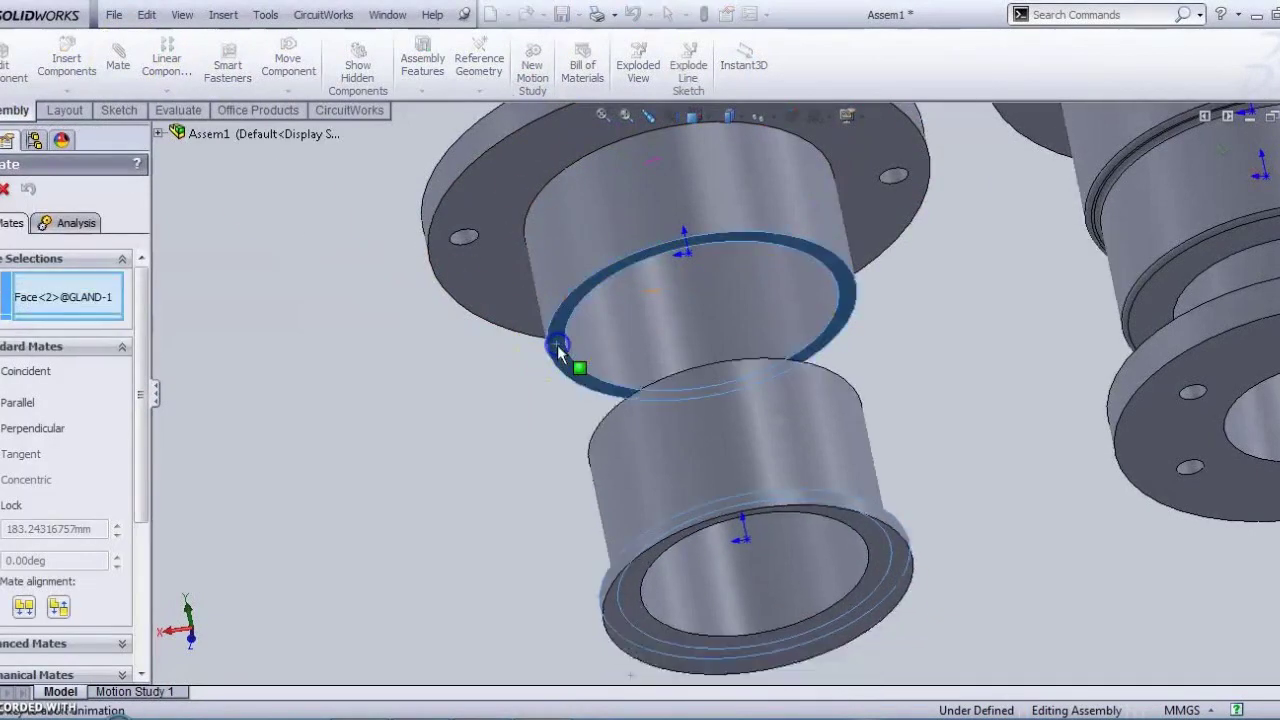
left_click(557, 344)
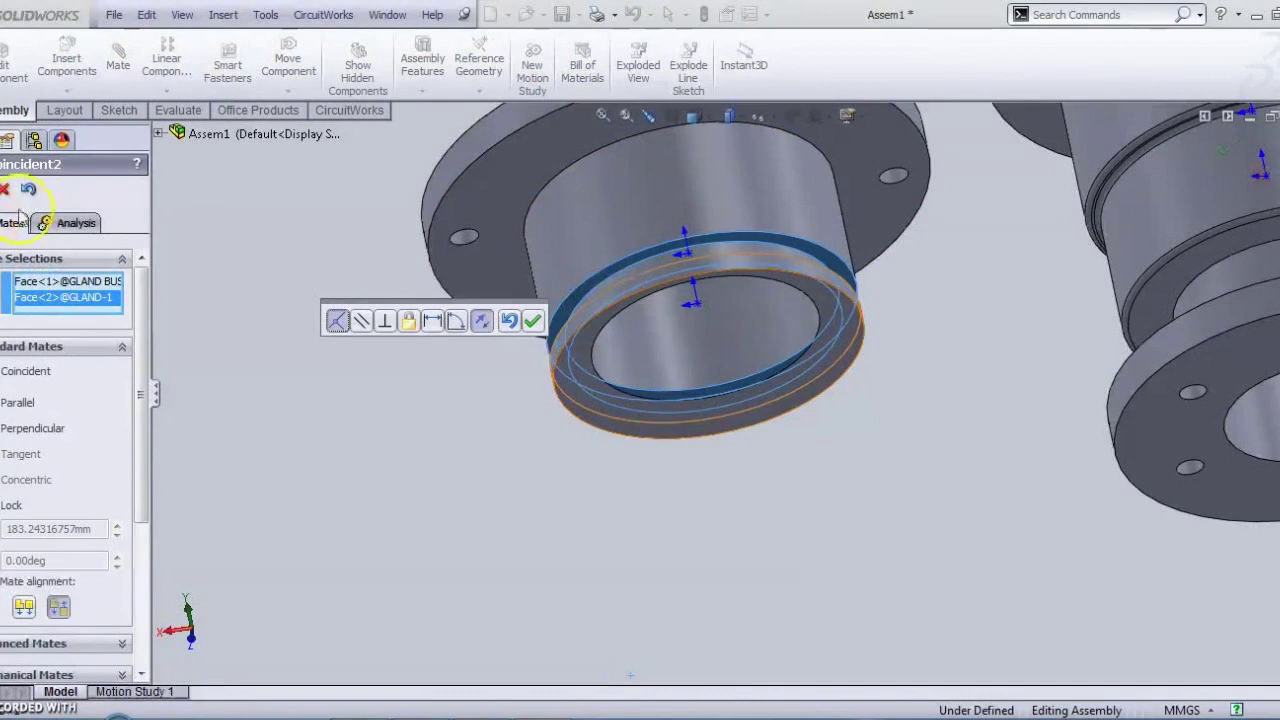
middle_click_drag(477, 349, 508, 451)
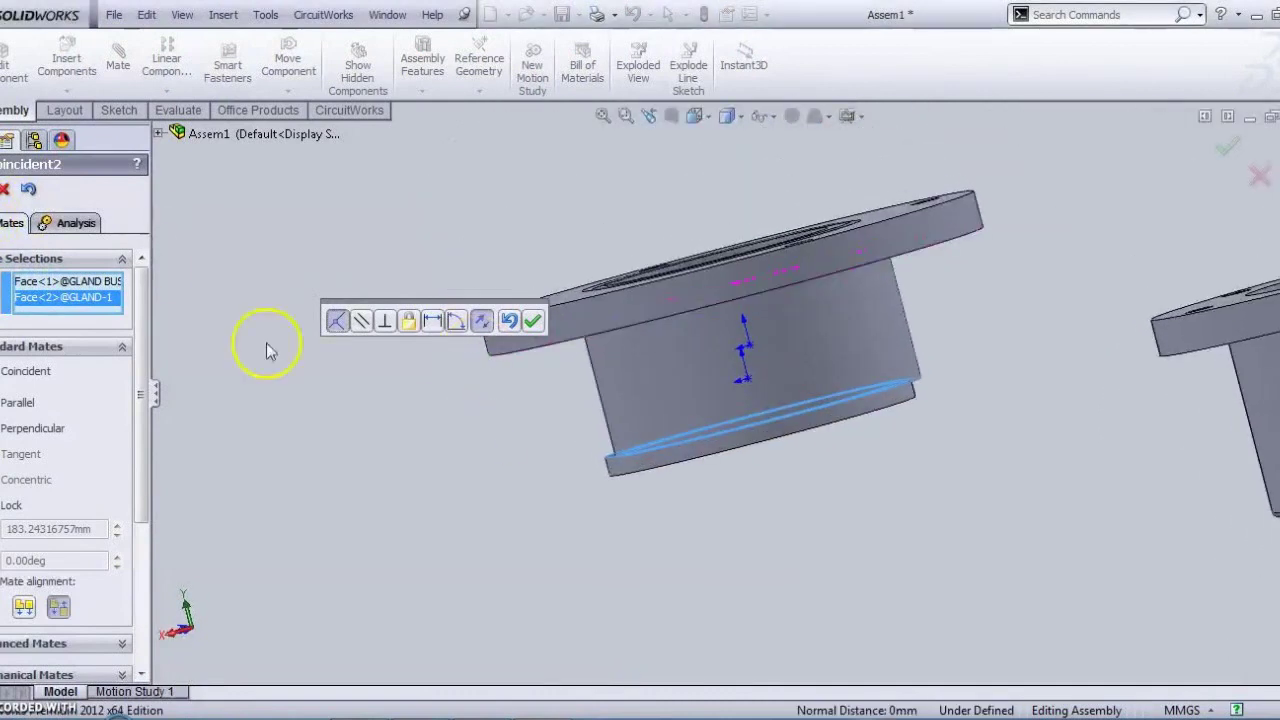
left_click(532, 320)
Make the gland bush's bore concentric with the gland's matching round face.
middle_click_drag(531, 423, 500, 571)
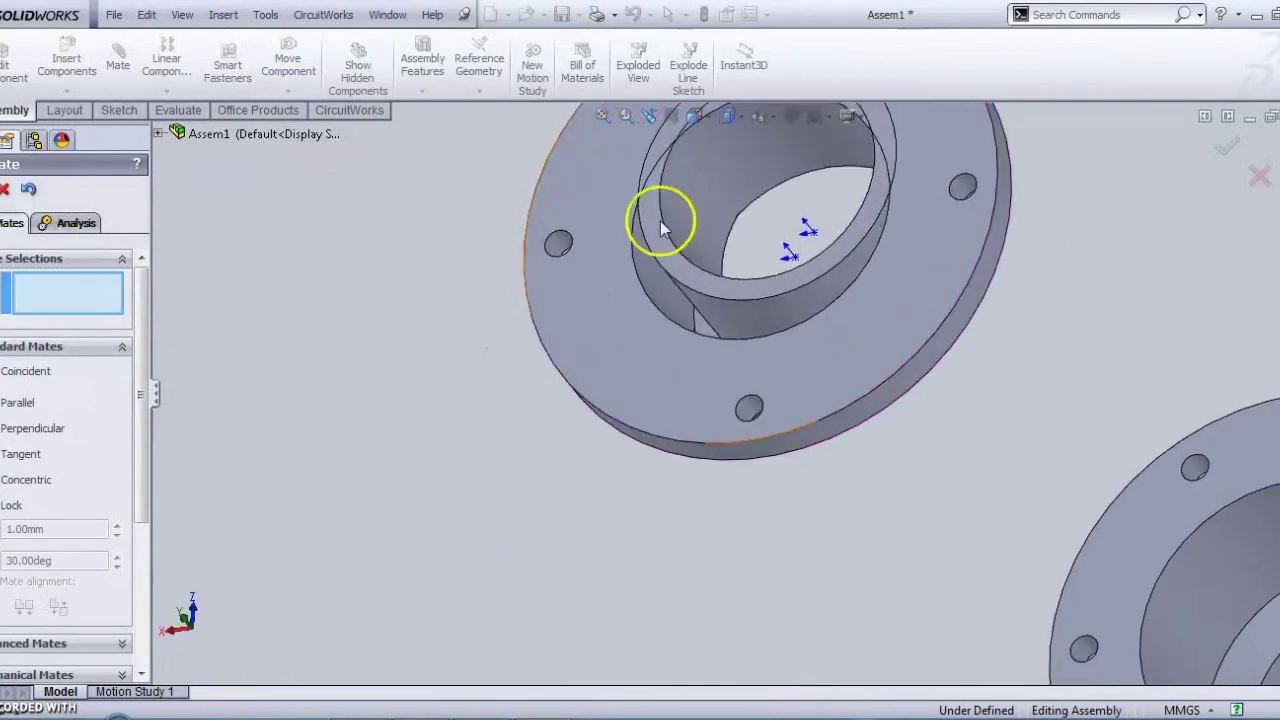
left_click(688, 197)
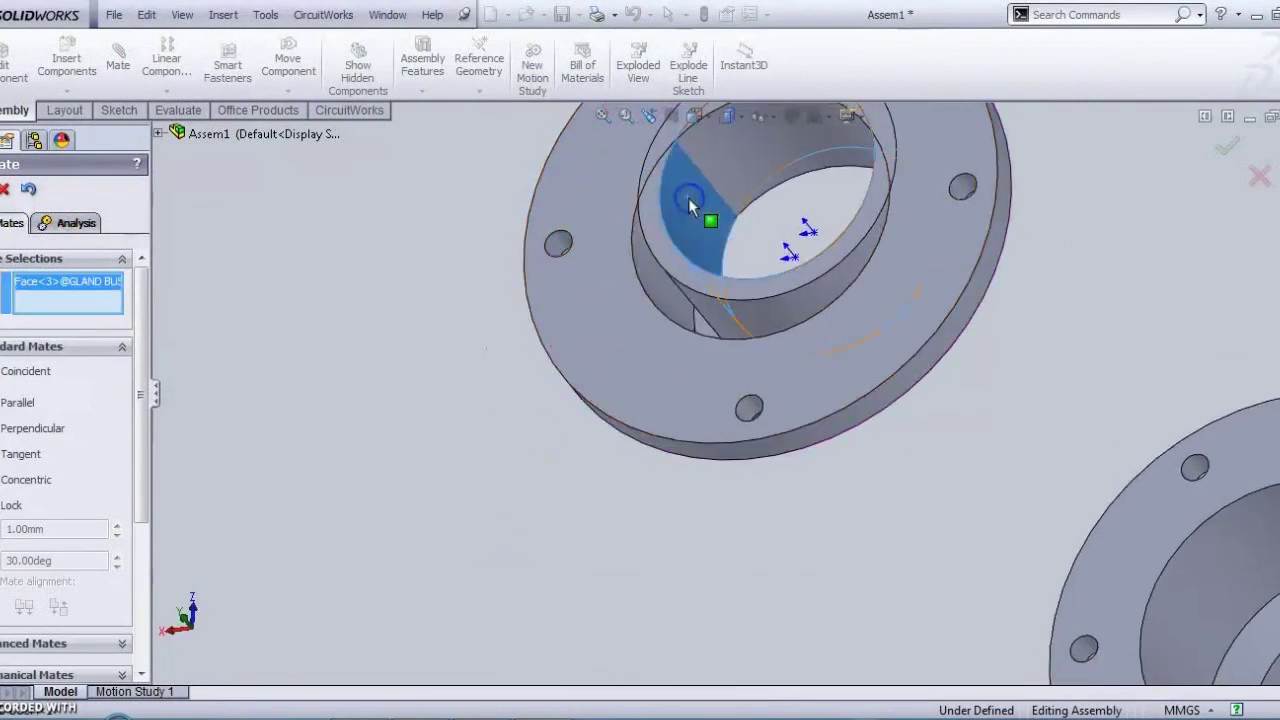
left_click(651, 278)
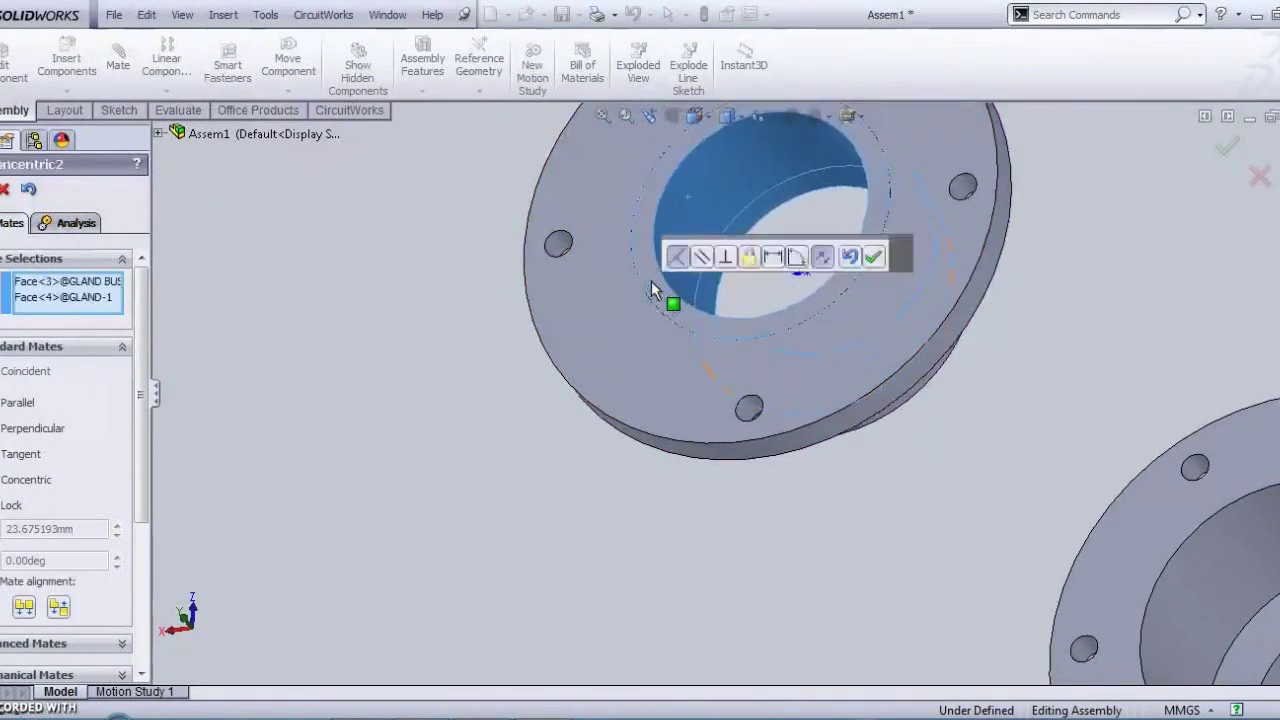
right_click(707, 382)
middle_click_drag(707, 280, 862, 400)
Close the mate settings on the gland parts and start Insert Components.
scroll(862, 400, "up", 3)
middle_click_drag(940, 437, 972, 507)
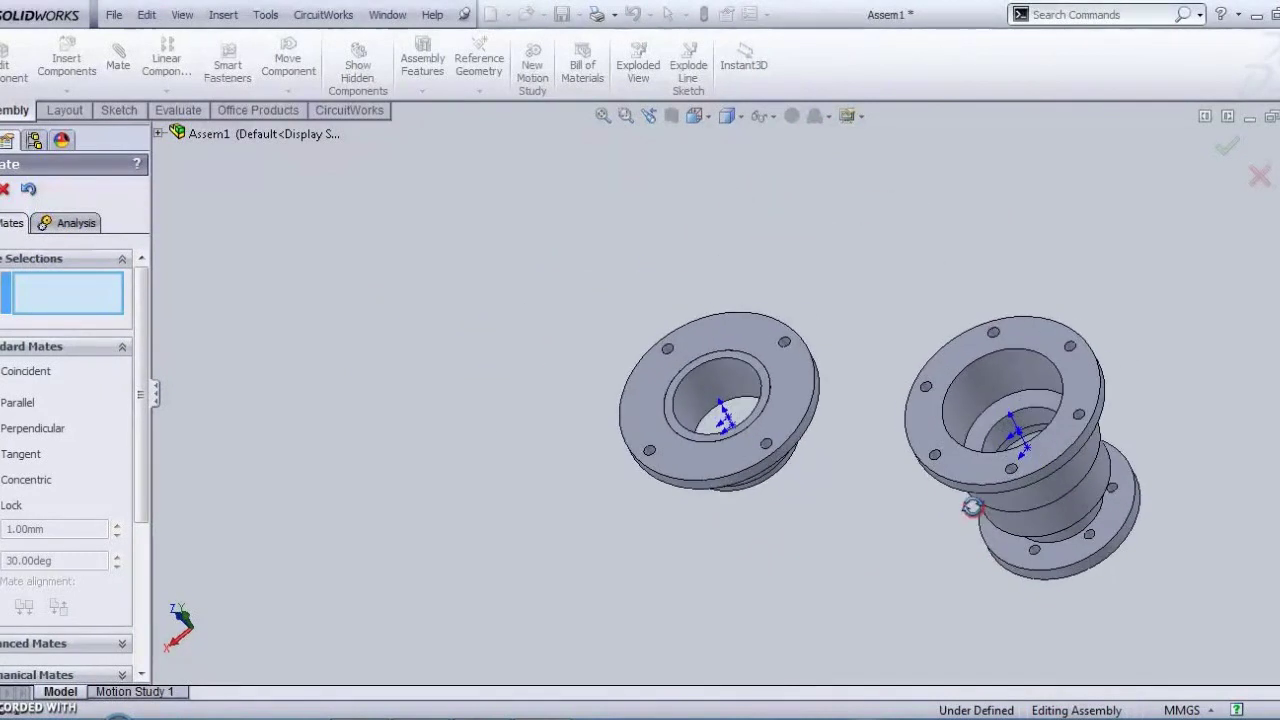
left_click(268, 155)
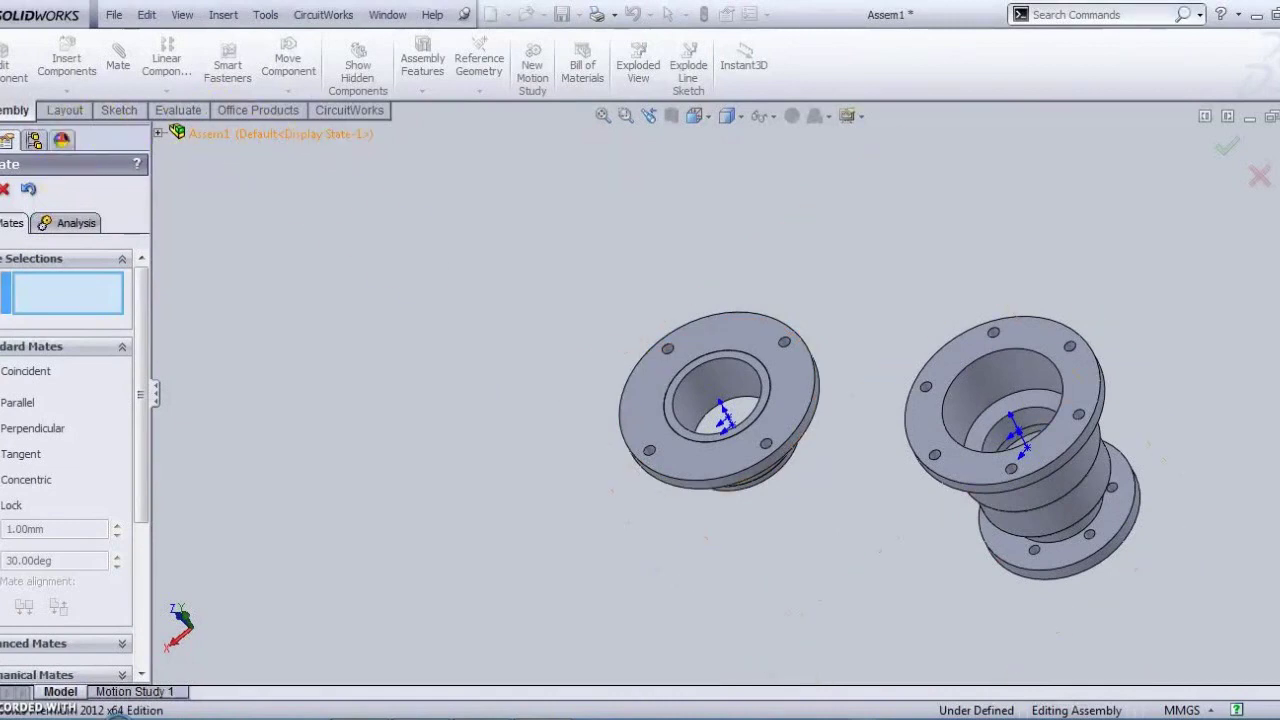
left_click(5, 191)
left_click(80, 82)
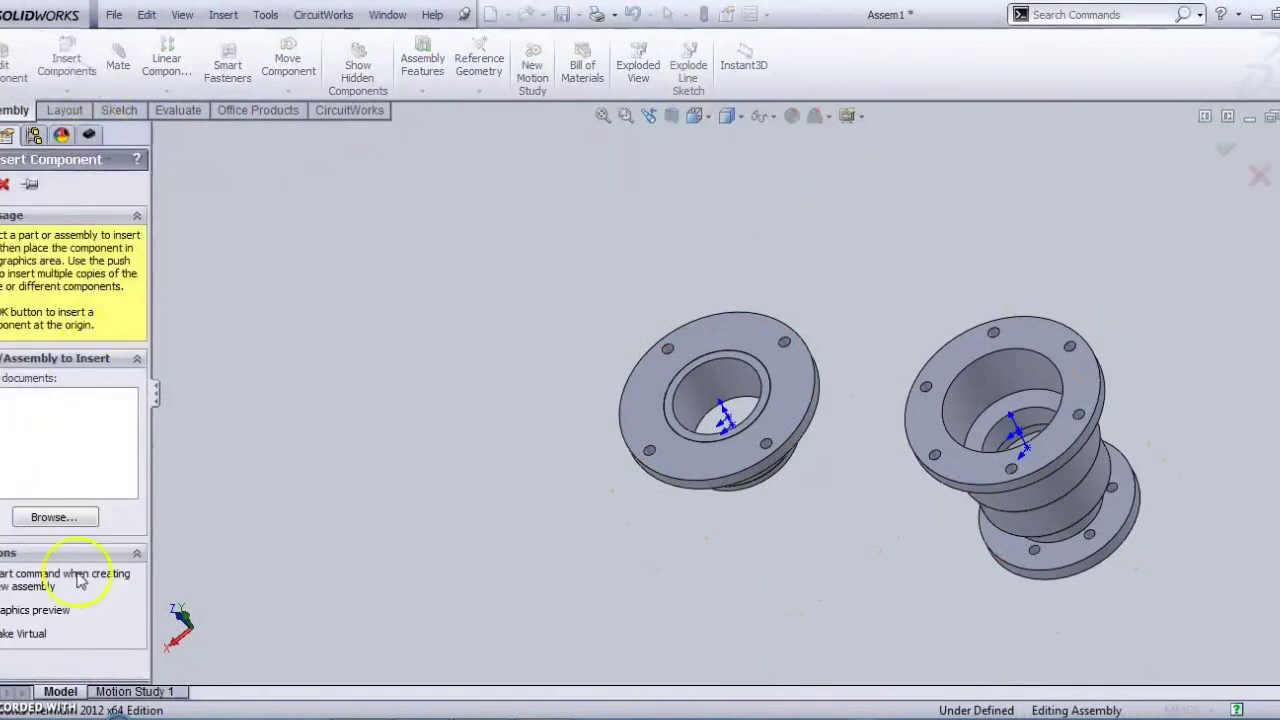
key("alt+Tab")
scroll(623, 451, "down", 3)
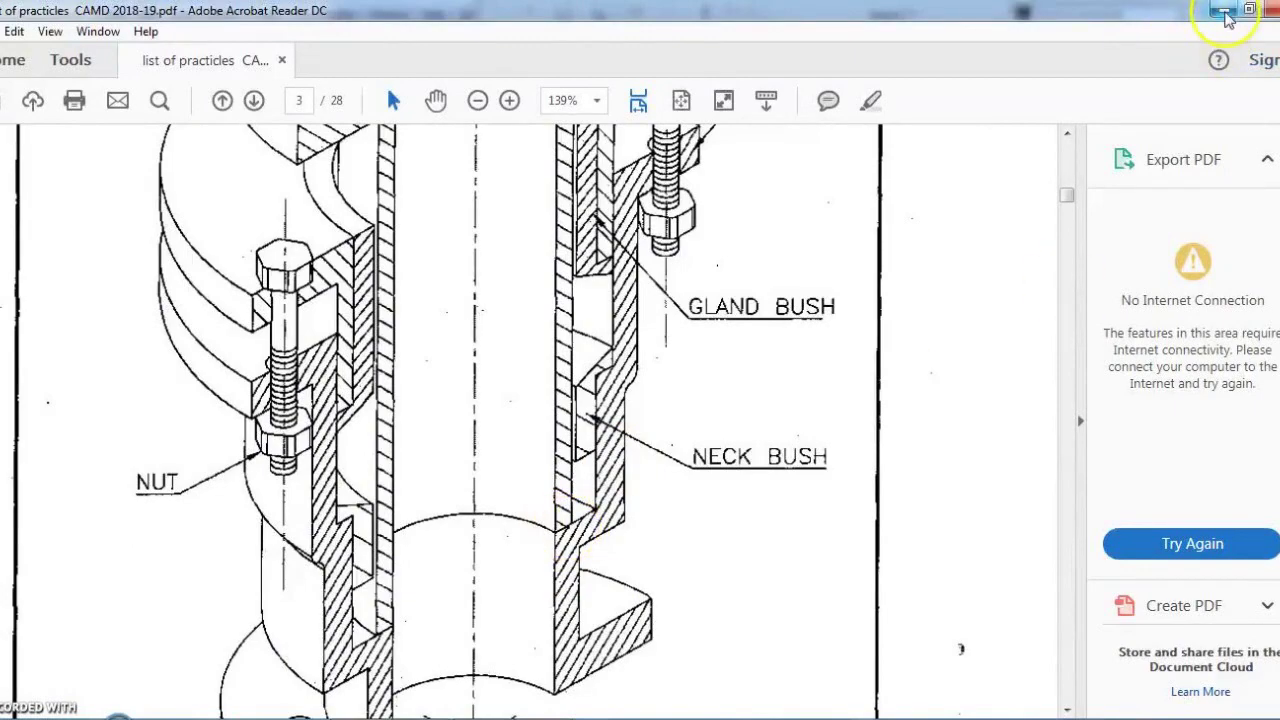
left_click(1226, 13)
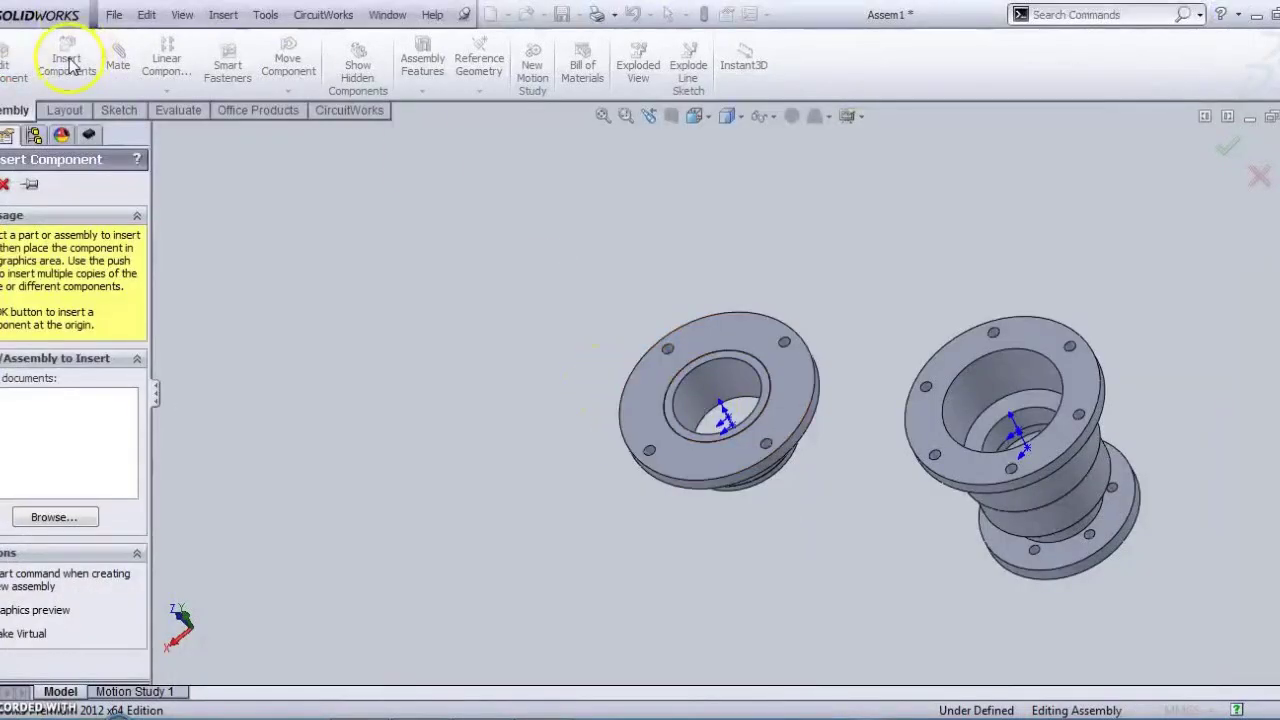
Insert PIPE.SLDPRT into the assembly.
left_click(40, 518)
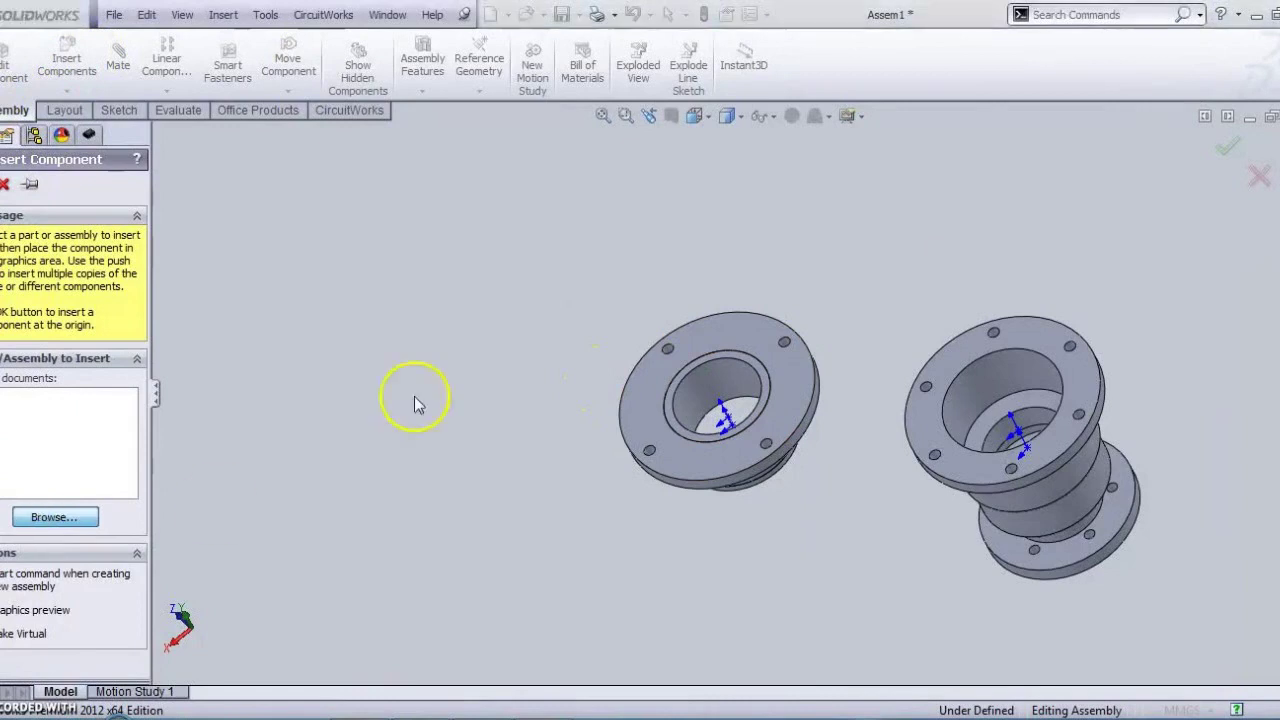
left_click(560, 336)
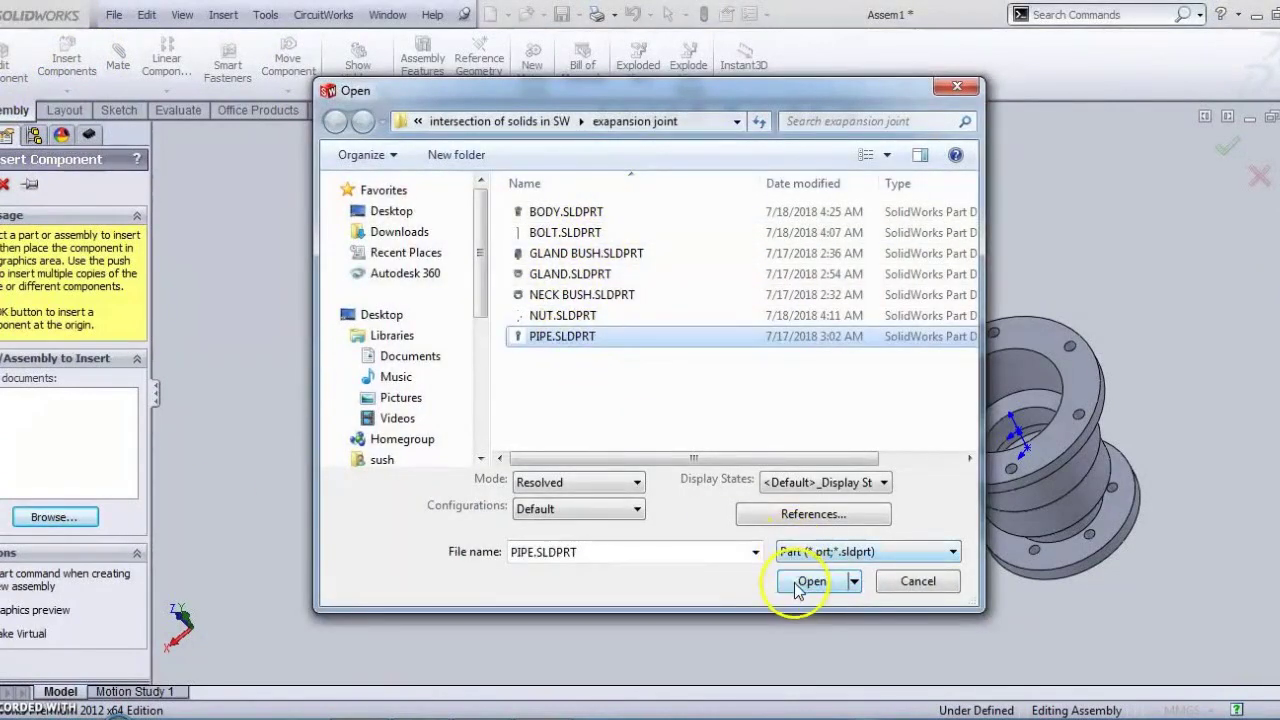
left_click(809, 581)
left_click(350, 398)
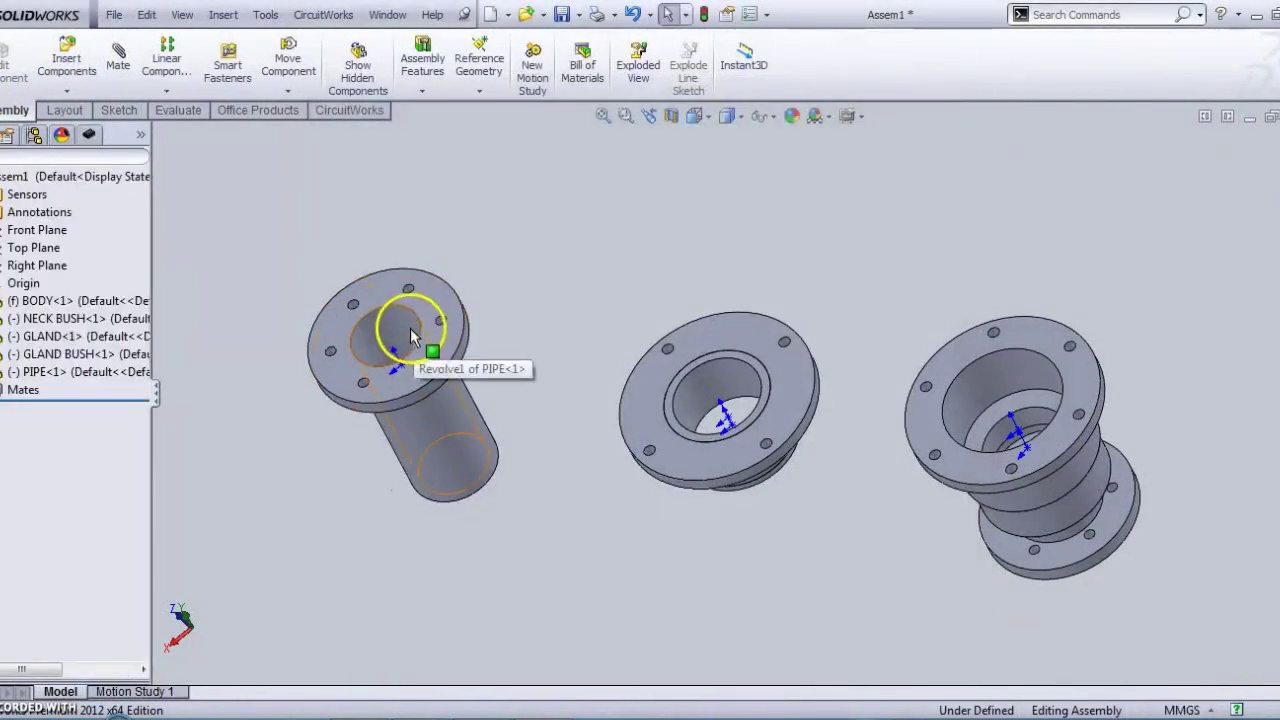
Mate the pipe concentric with the body's inner face, then move it clear above the body.
left_click(394, 329)
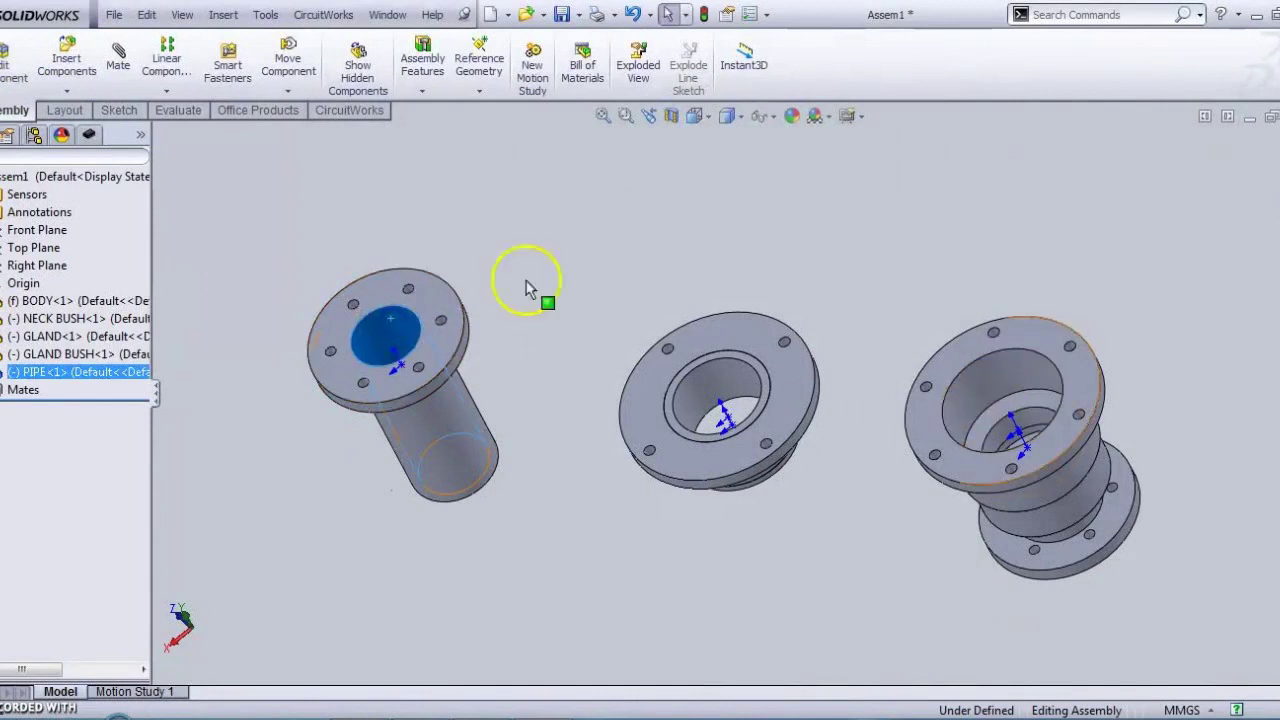
left_click(118, 55)
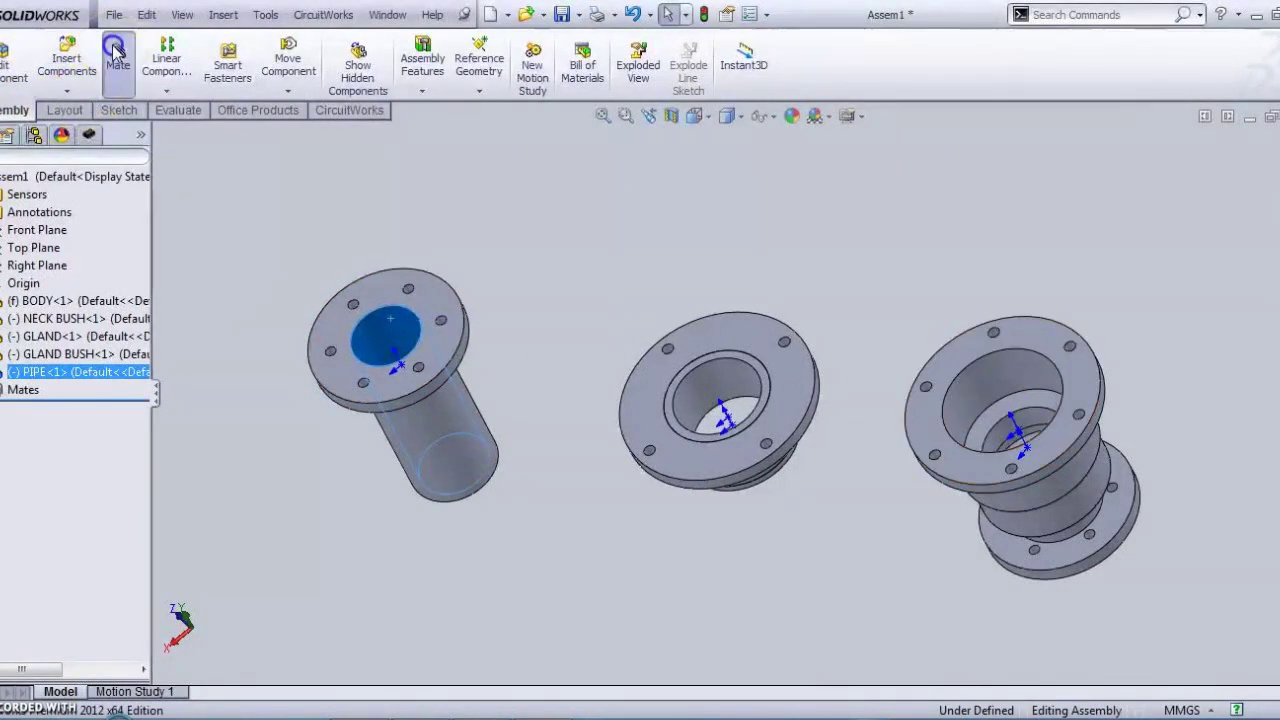
left_click(985, 382)
left_click(90, 434)
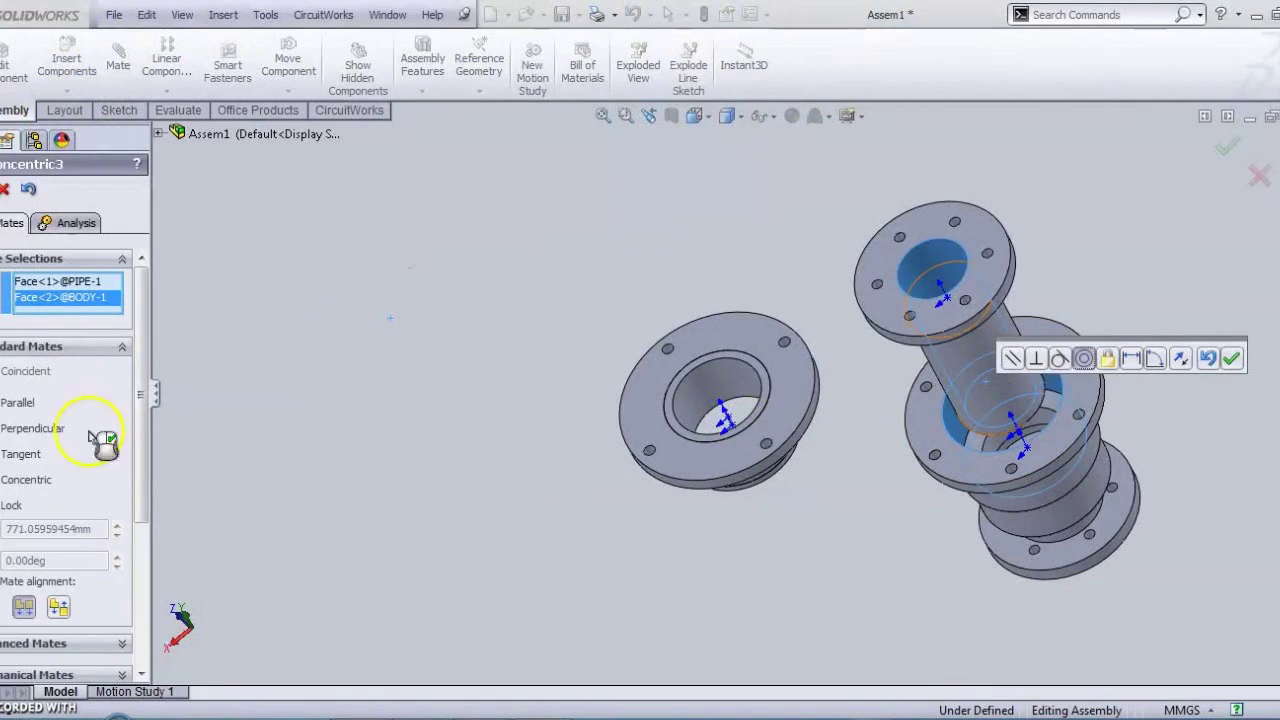
mouse_move(894, 371)
left_mouse_down()
mouse_move(849, 186)
mouse_move(915, 385)
left_mouse_up()
left_click(977, 366)
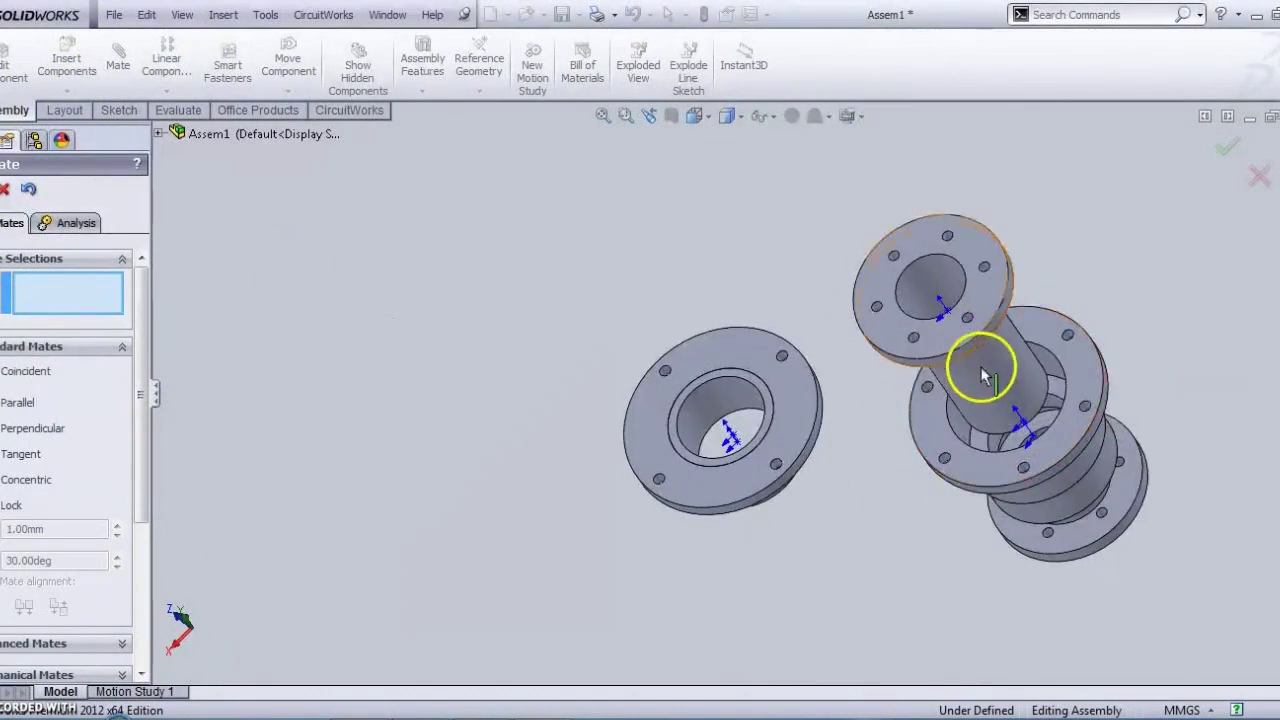
left_click(914, 277)
left_click_drag(900, 260, 770, 118)
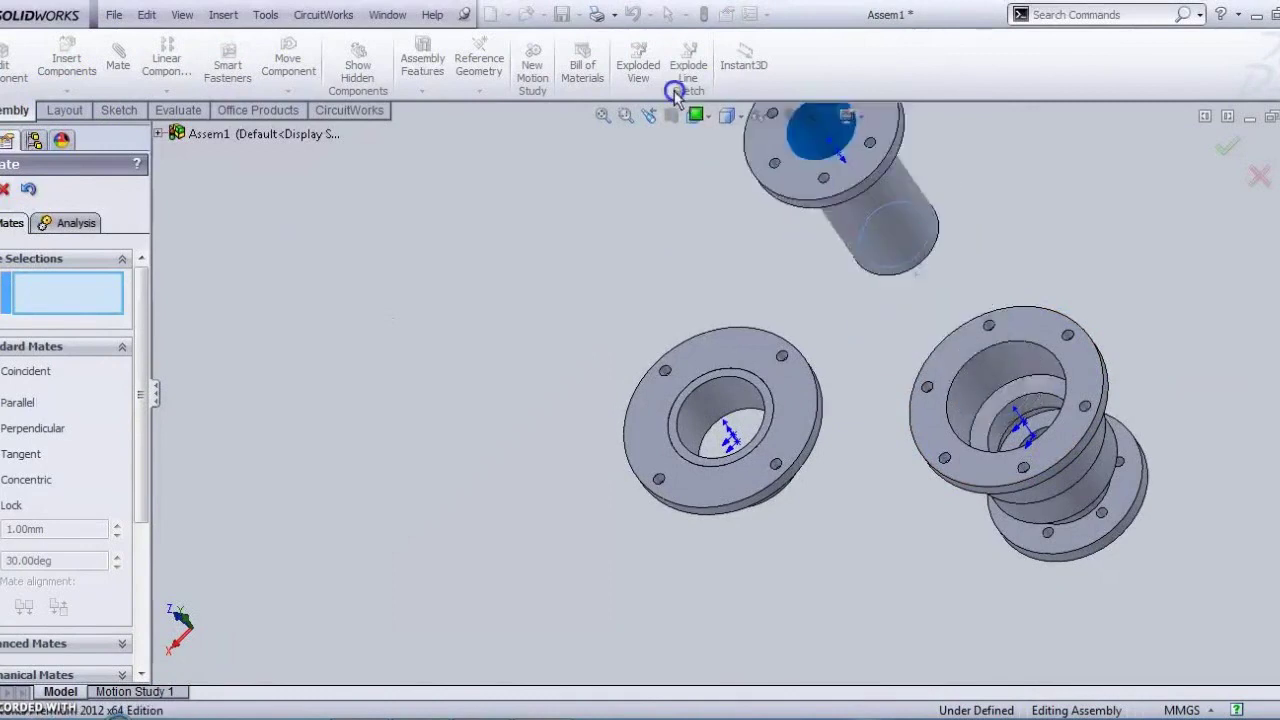
Seat the pipe's ring-shaped end face coincident against the body face.
middle_click_drag(977, 303, 722, 160)
scroll(722, 160, "down", 5)
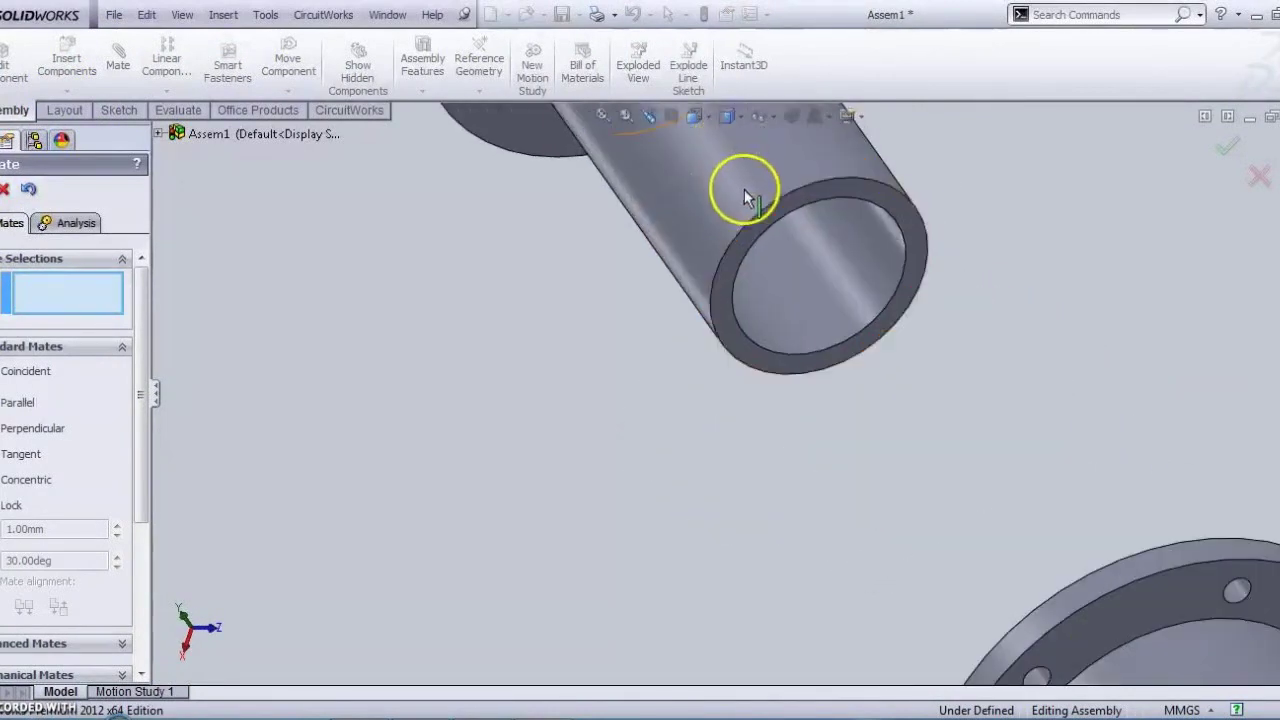
left_click(754, 232)
scroll(937, 309, "up", 6)
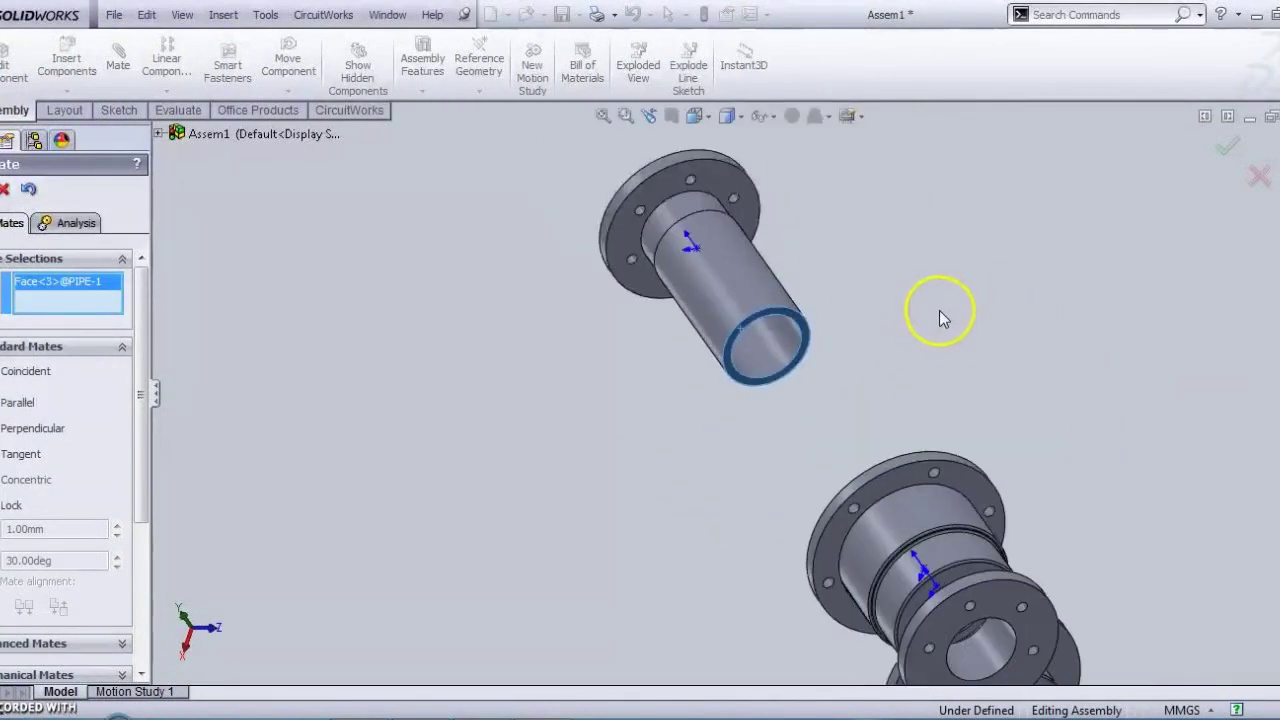
middle_click_drag(937, 329, 1066, 627)
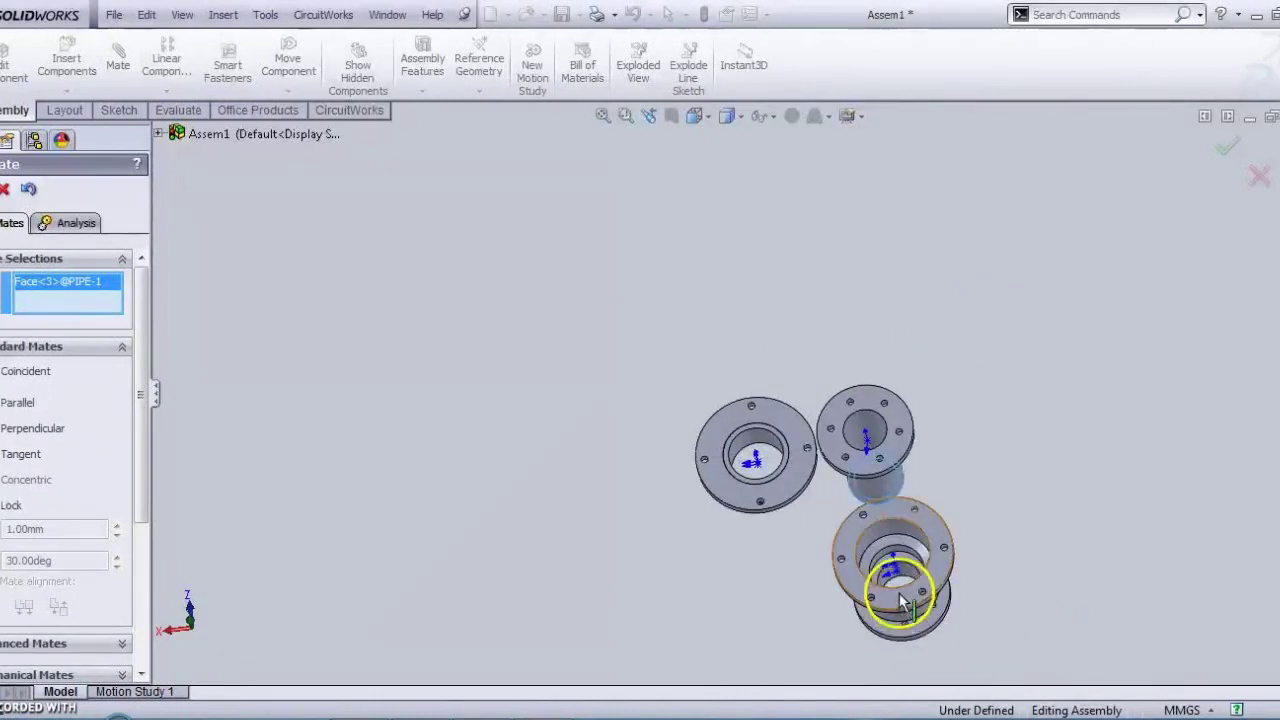
scroll(895, 580, "down", 5)
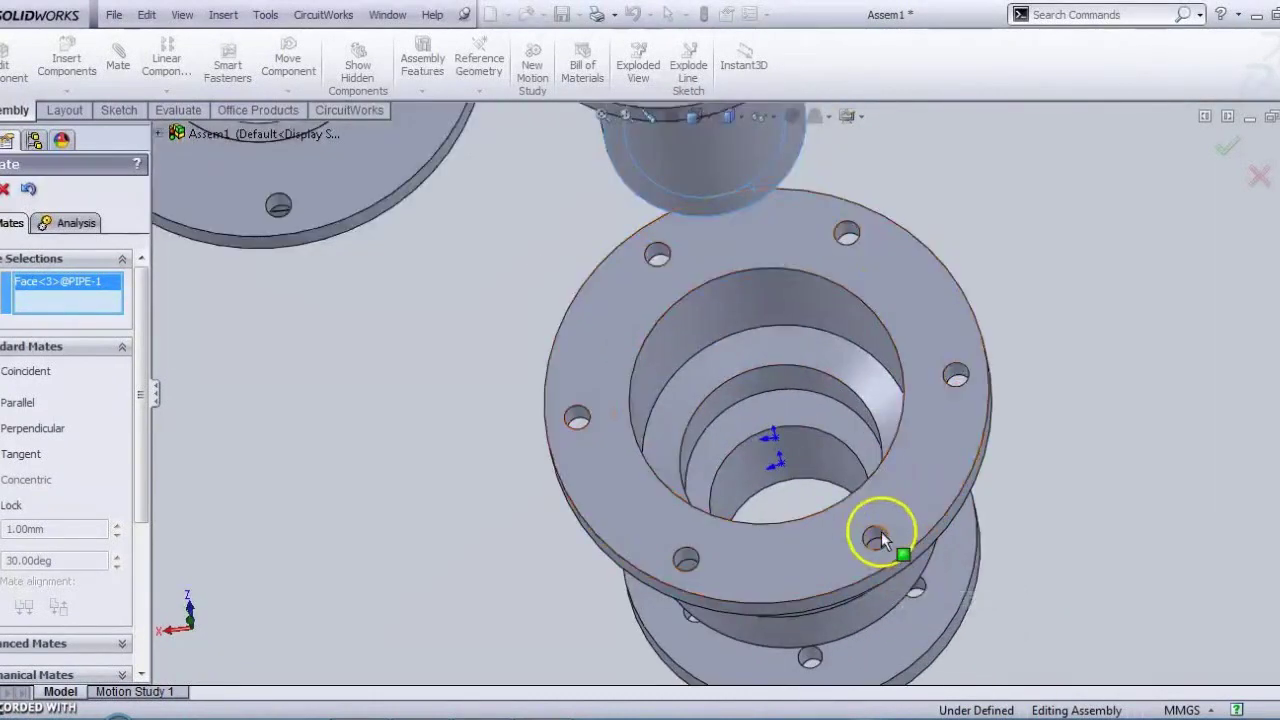
left_click(774, 409)
left_click(200, 245)
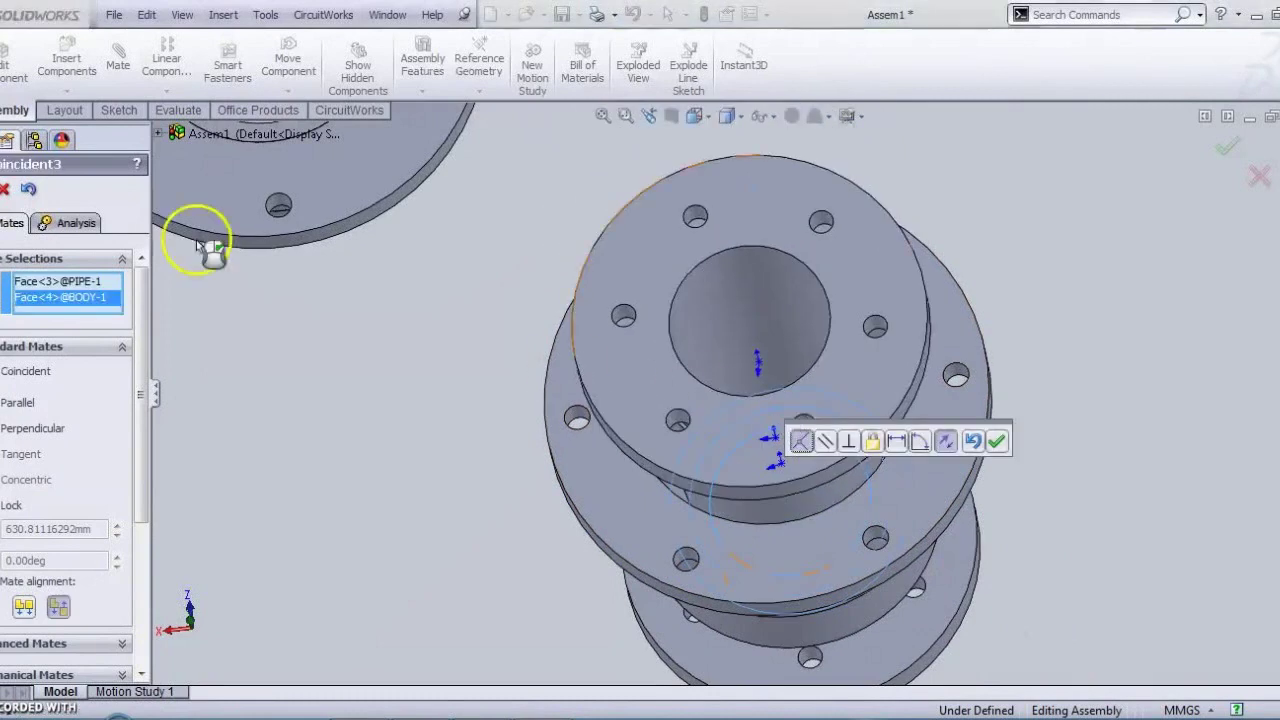
middle_click_drag(794, 387, 807, 426)
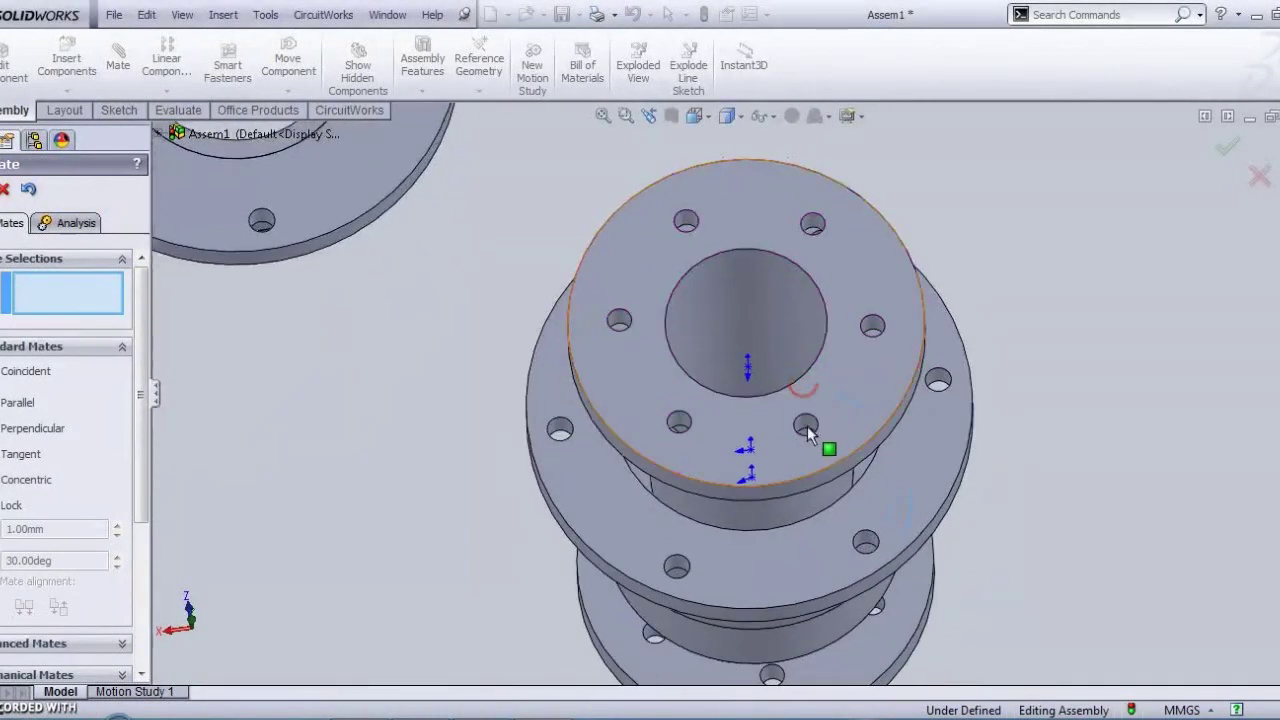
Mate the gland flange's top face coincident with the pipe flange face.
left_click_drag(632, 423, 455, 432)
middle_click_drag(455, 432, 345, 234)
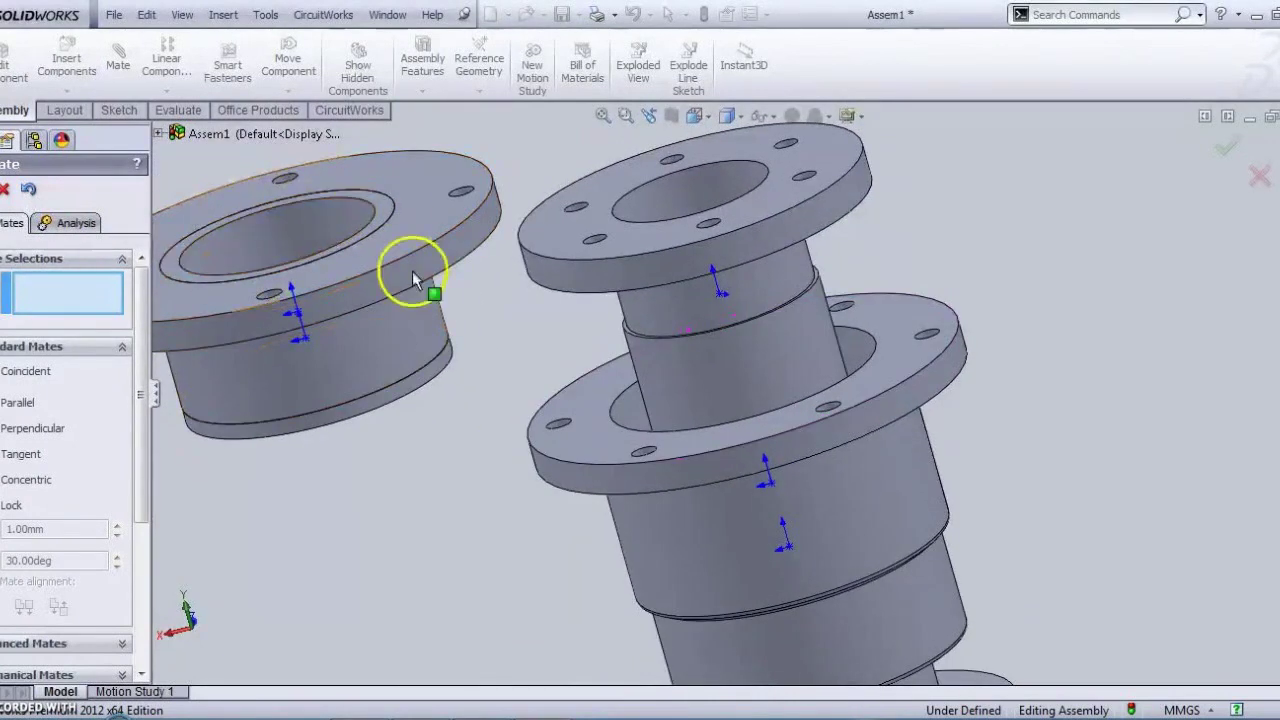
left_click(410, 241)
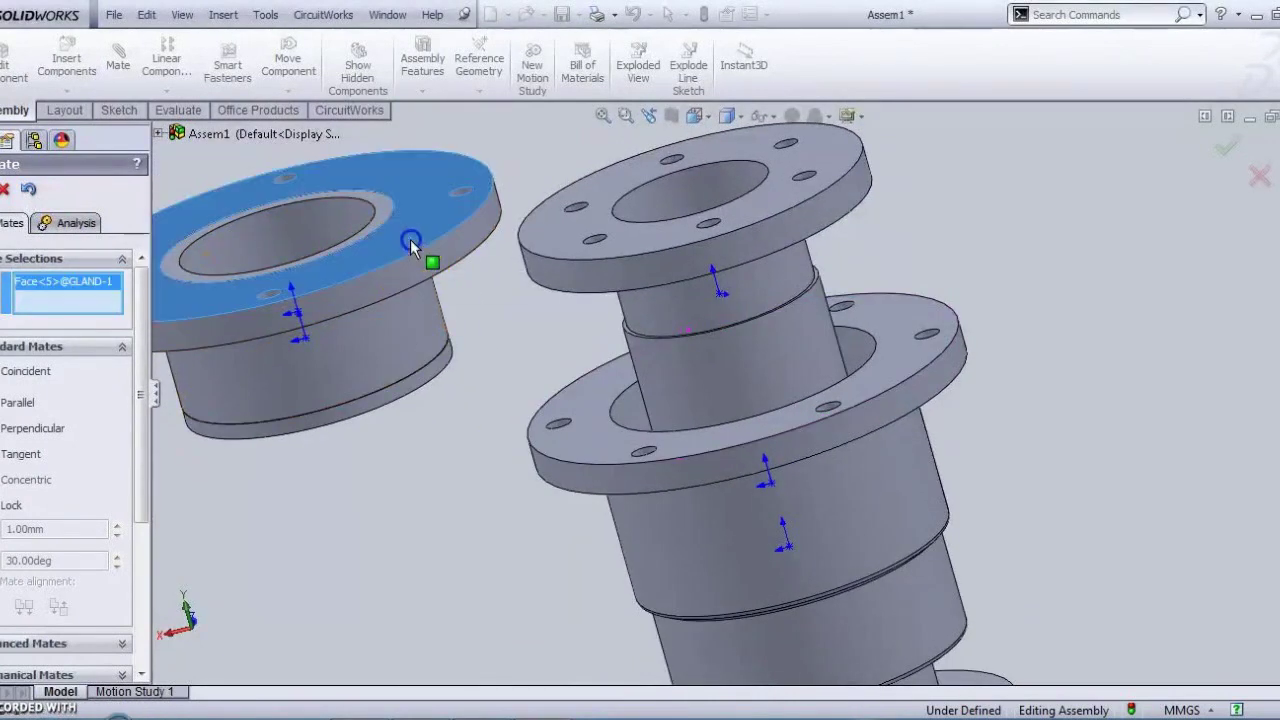
scroll(617, 306, "down", 3)
scroll(651, 394, "down", 2)
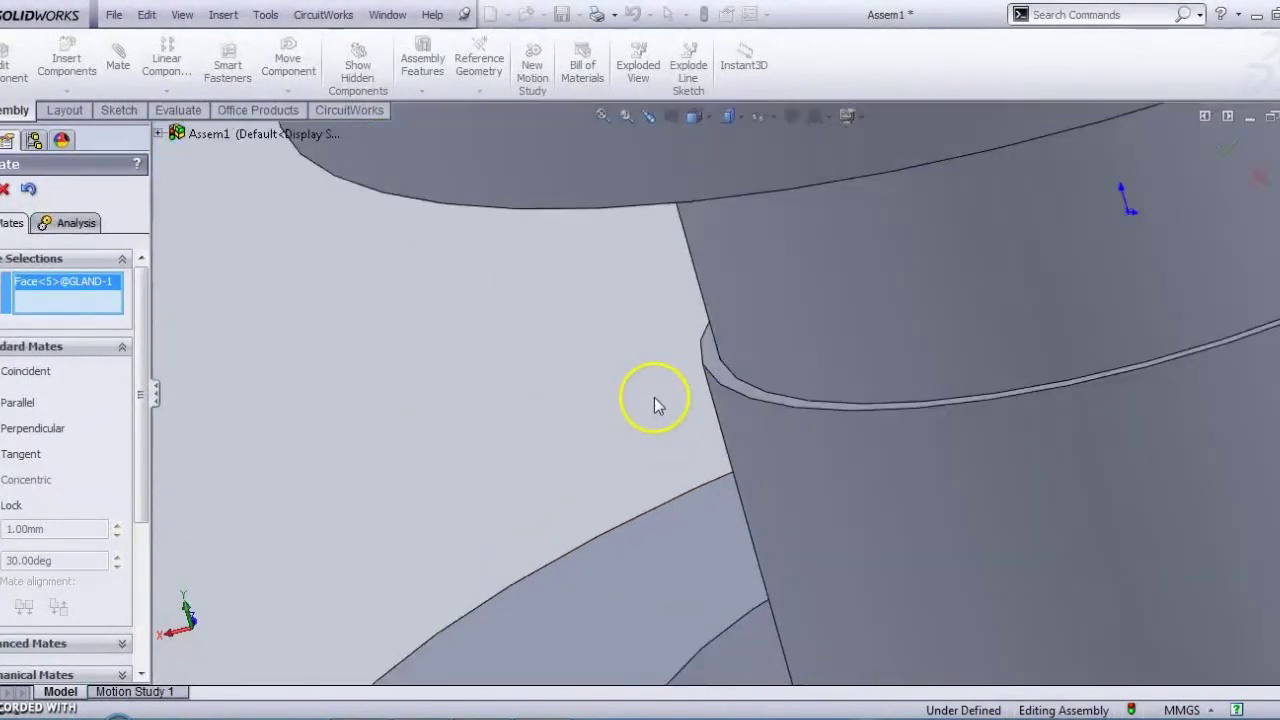
scroll(809, 320, "down", 3)
left_click(825, 301)
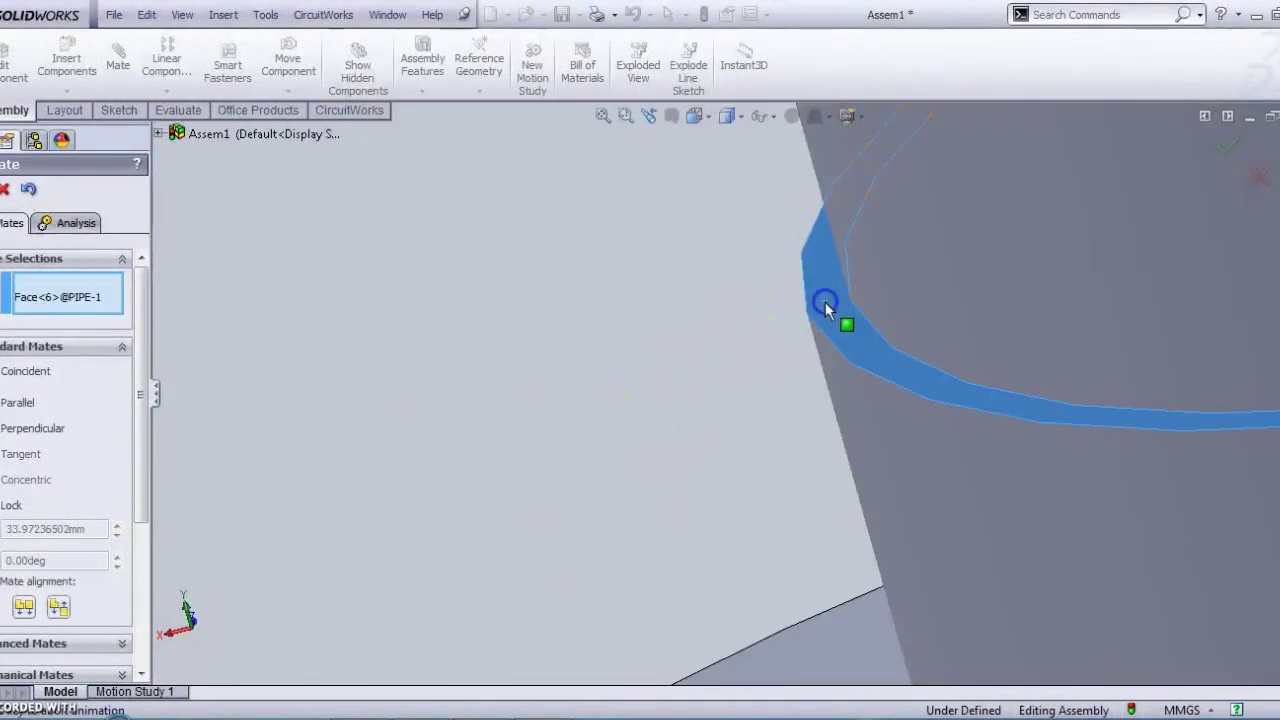
scroll(825, 318, "up", 4)
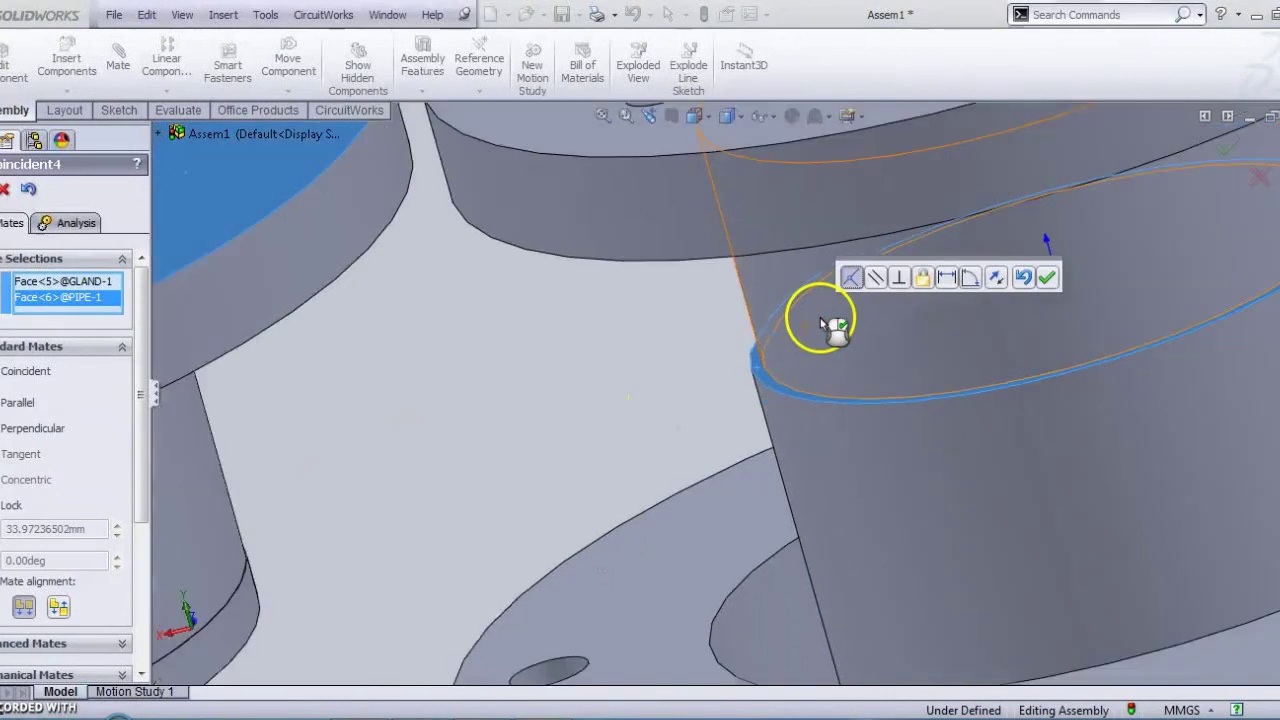
scroll(390, 400, "up", 5)
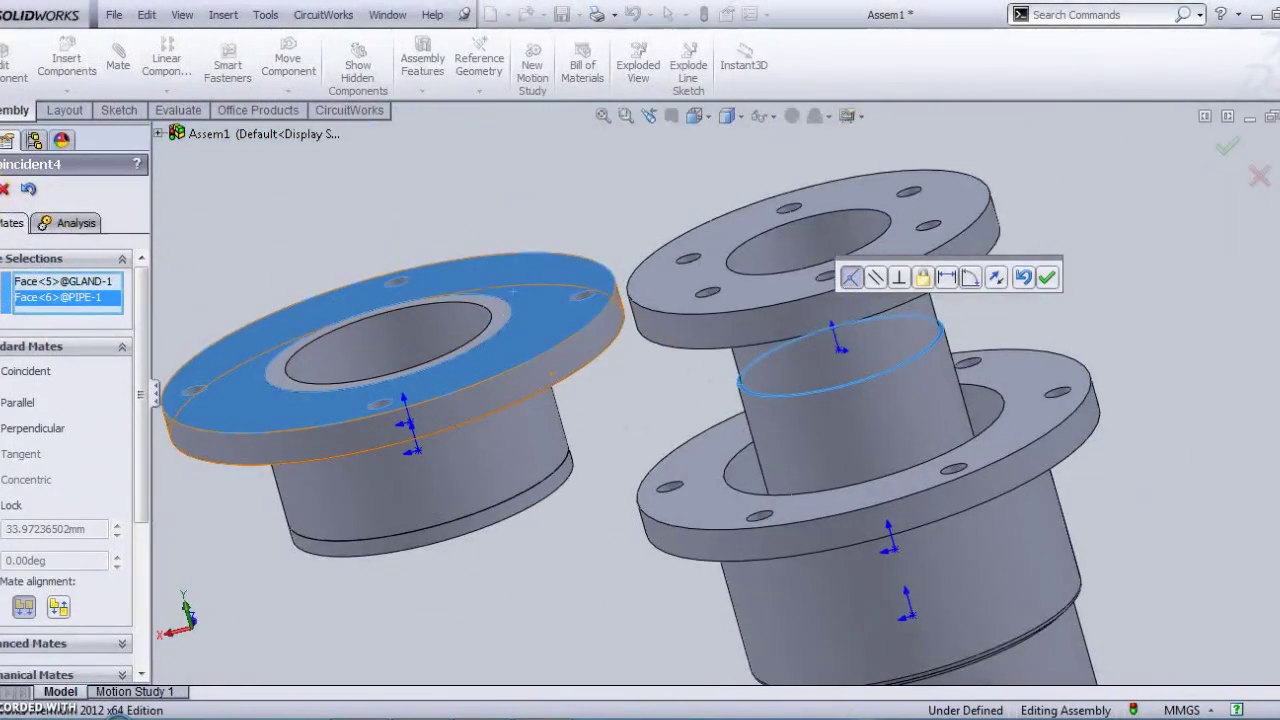
key("Escape")
Make the gland bush's inner bore concentric with the pipe's bore and finish mating.
left_click(390, 325)
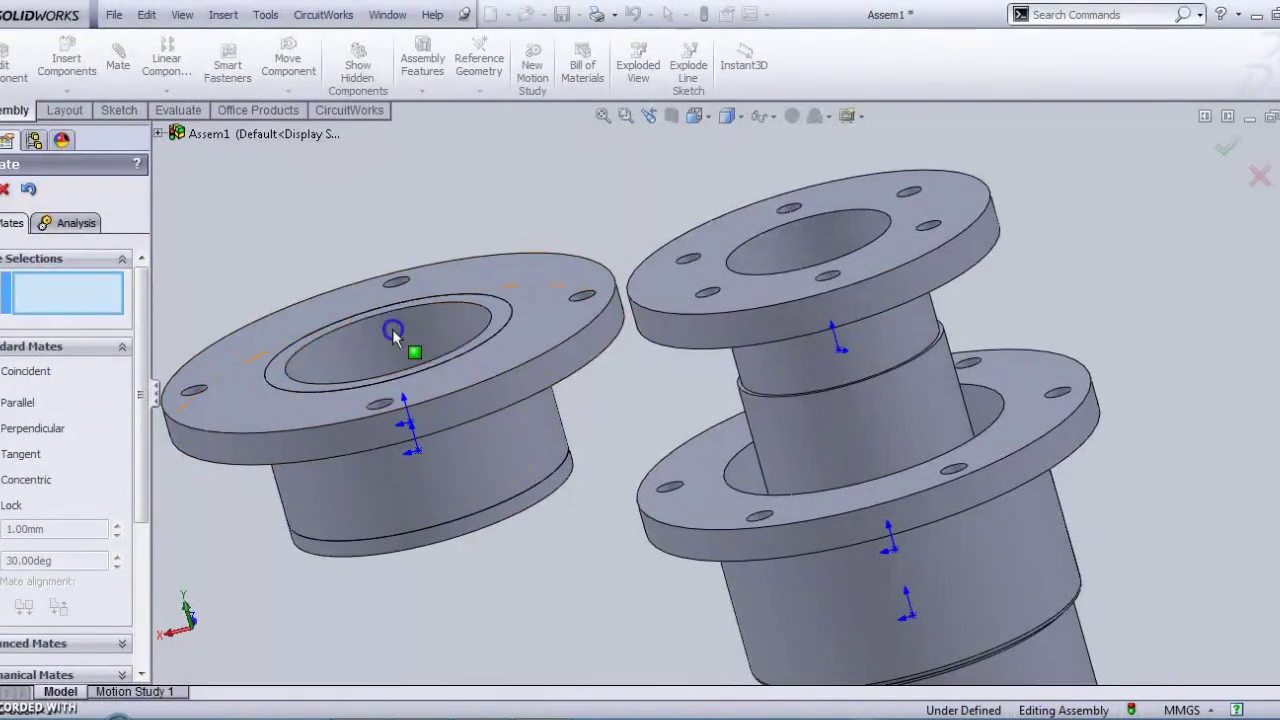
left_click(775, 243)
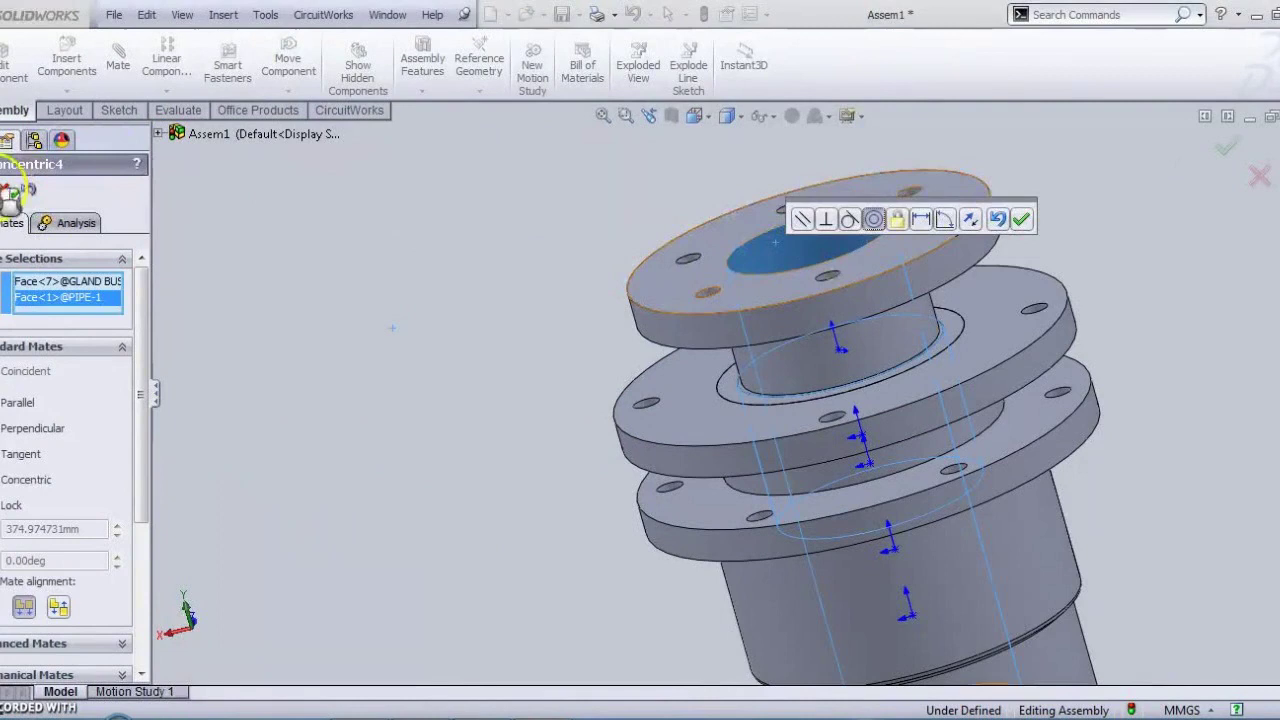
key("Return")
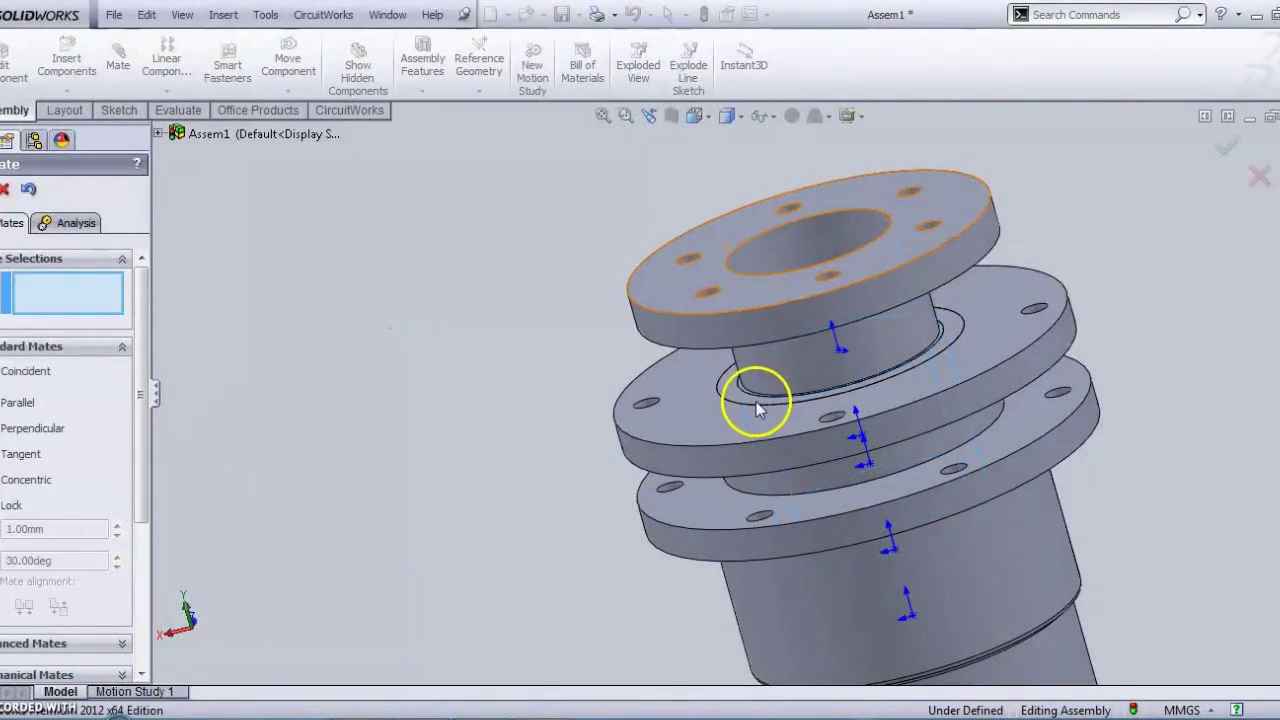
scroll(756, 401, "down", 5)
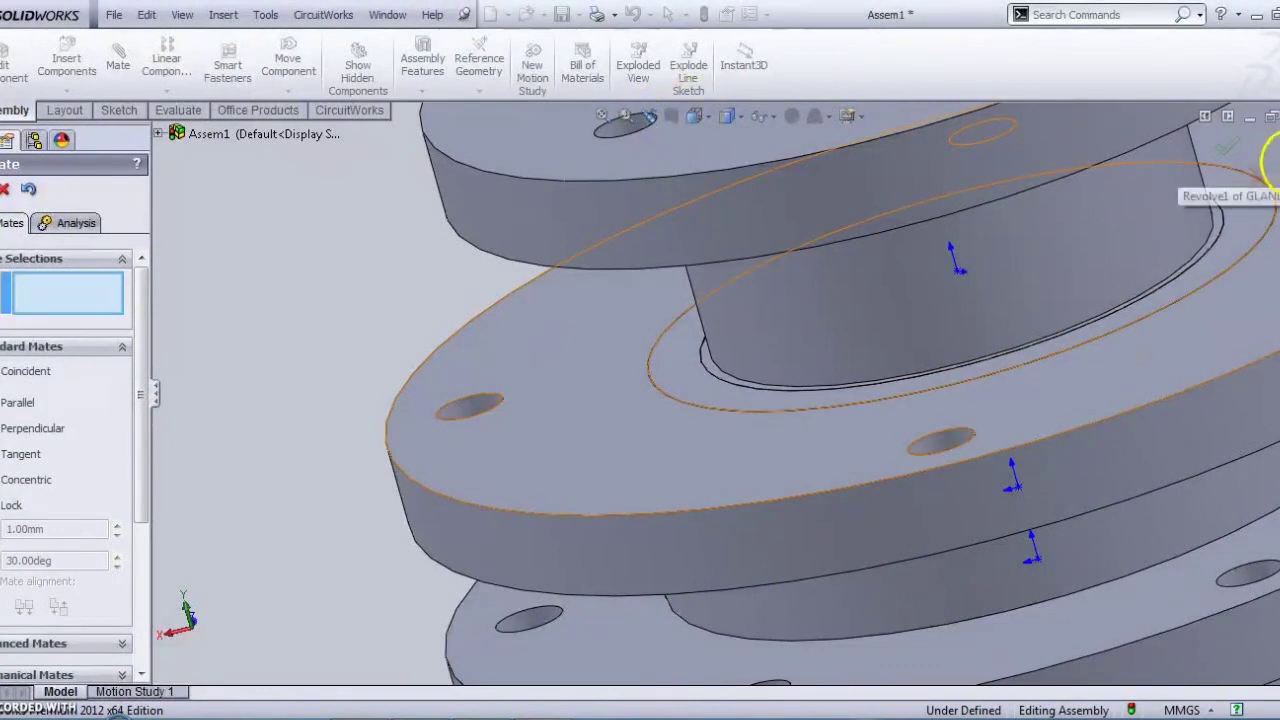
left_click(1228, 157)
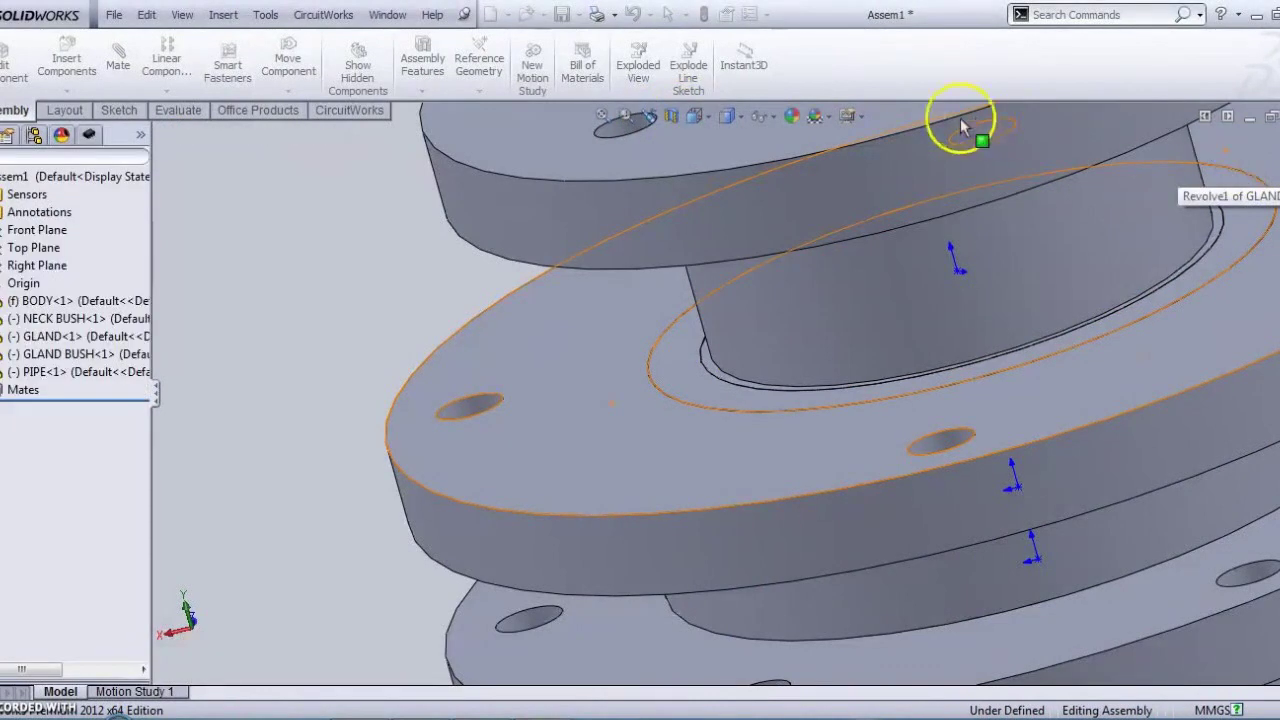
Section the assembly along the Front Plane, viewed normal to the cut.
left_click(671, 118)
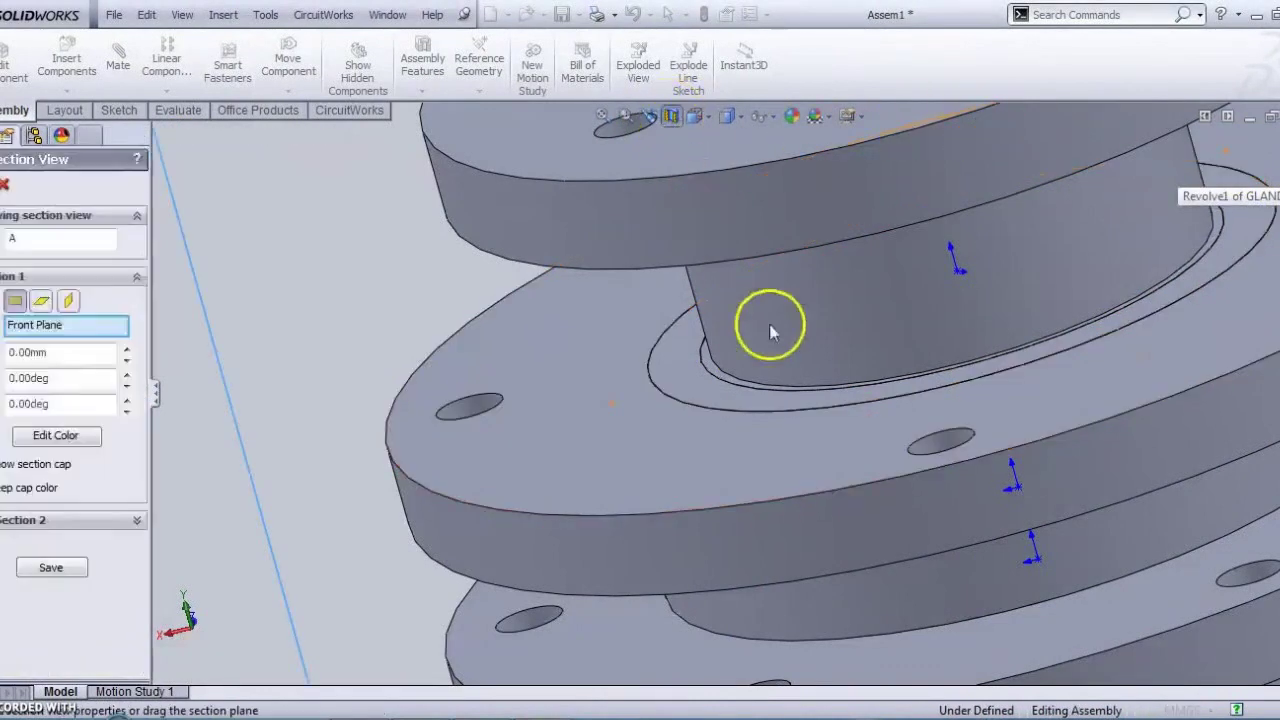
key("ctrl+8")
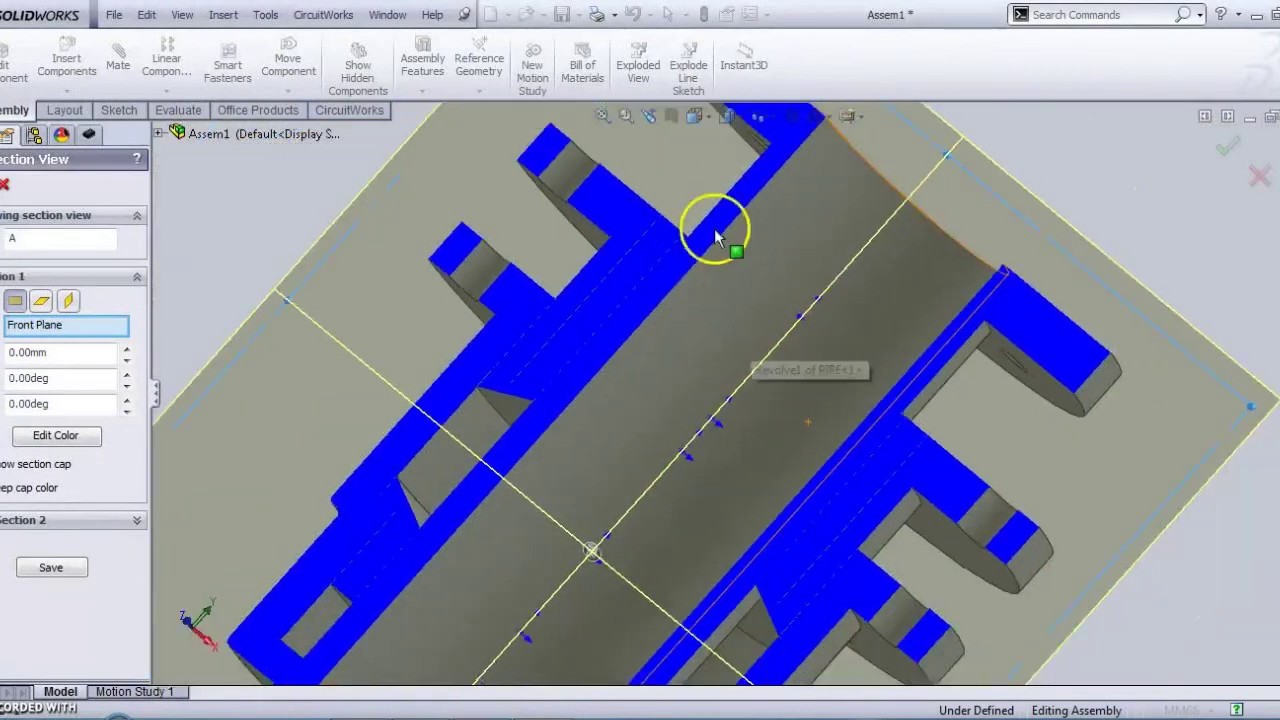
left_click(1238, 150)
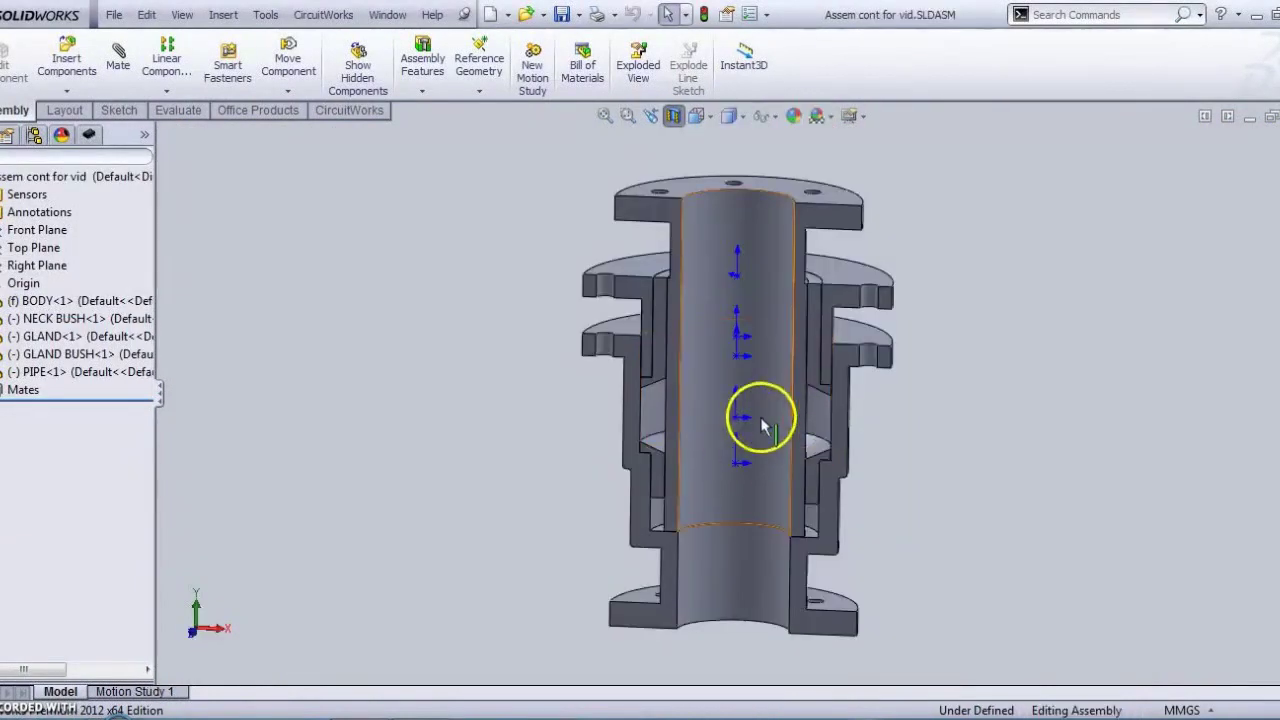
Zoom and orbit to inspect the cut flanges, then turn off the section view.
scroll(818, 375, "down", 1)
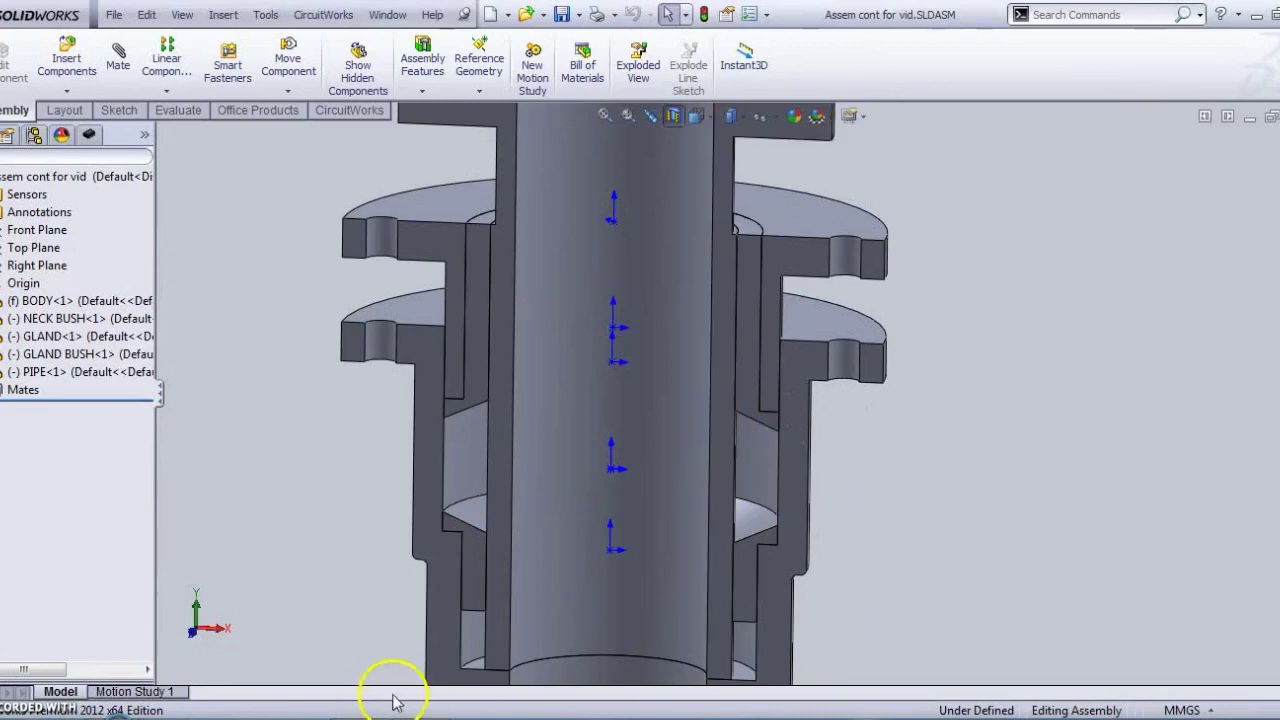
middle_click_drag(710, 395, 750, 372)
left_click(822, 320)
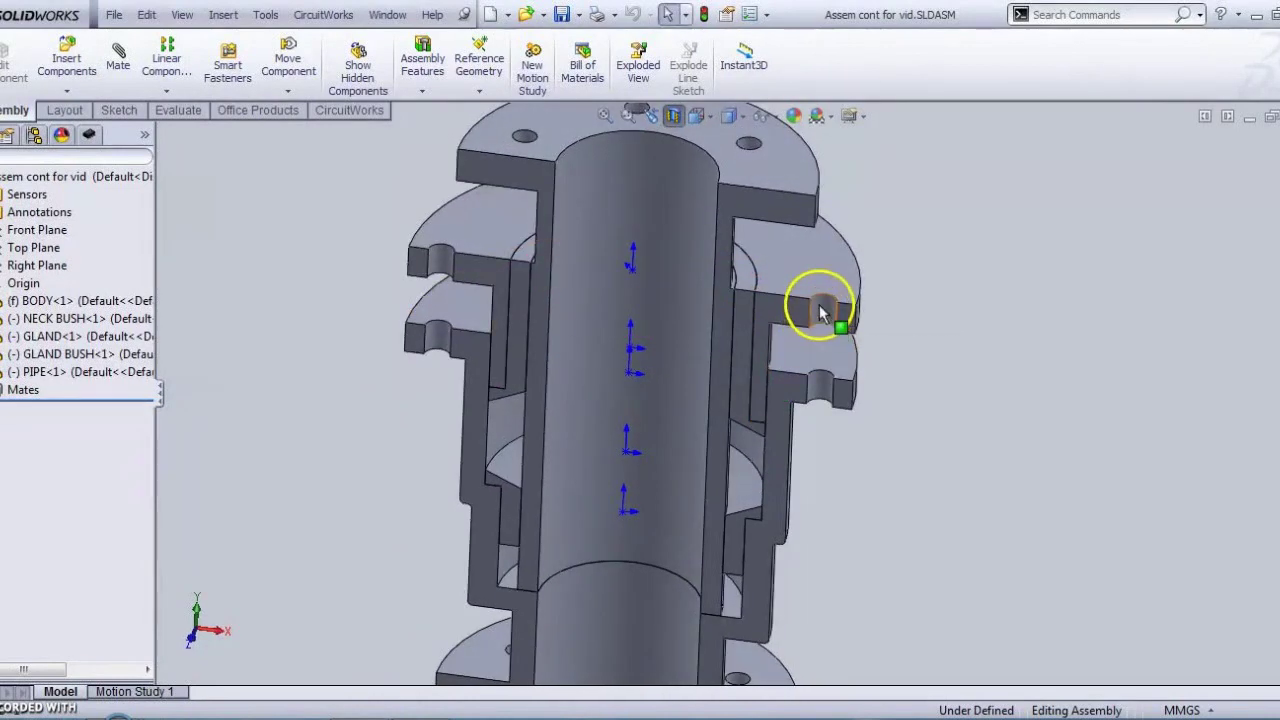
left_click(434, 277)
mouse_move(443, 248)
left_mouse_down()
mouse_move(433, 325)
mouse_move(586, 294)
mouse_move(877, 334)
mouse_move(817, 360)
left_mouse_up()
scroll(810, 345, "down", 5)
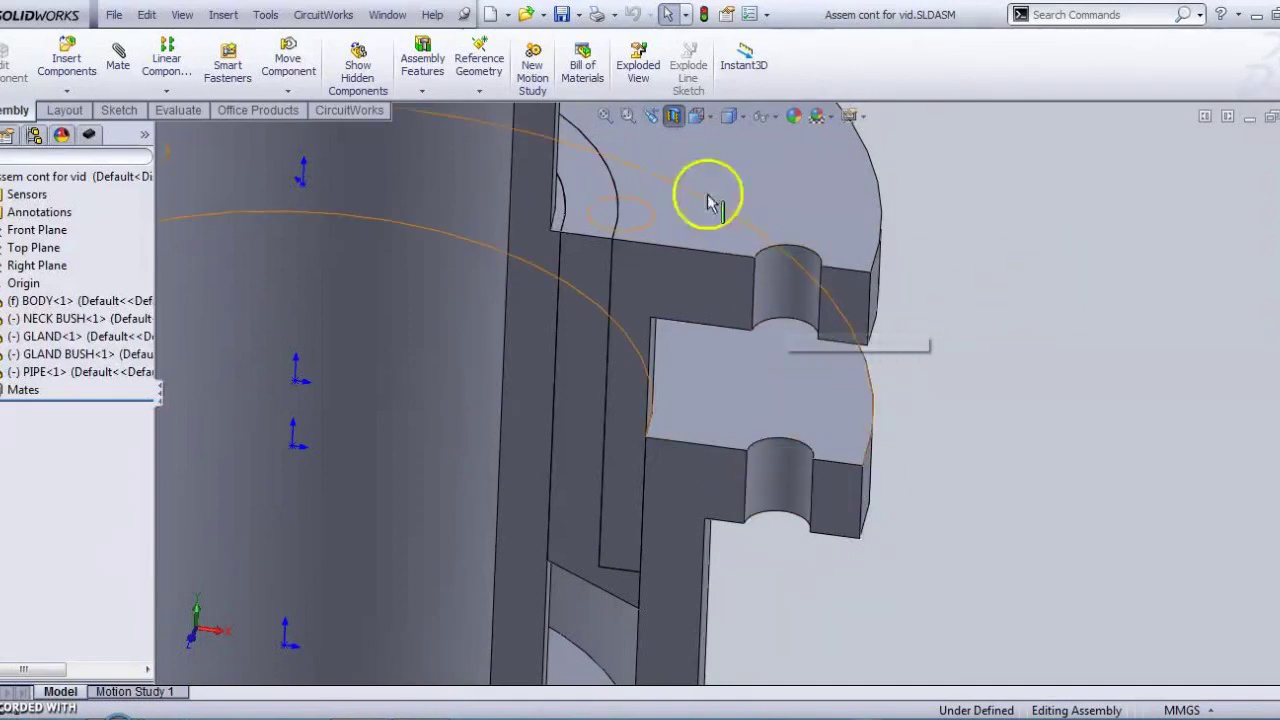
left_click(672, 116)
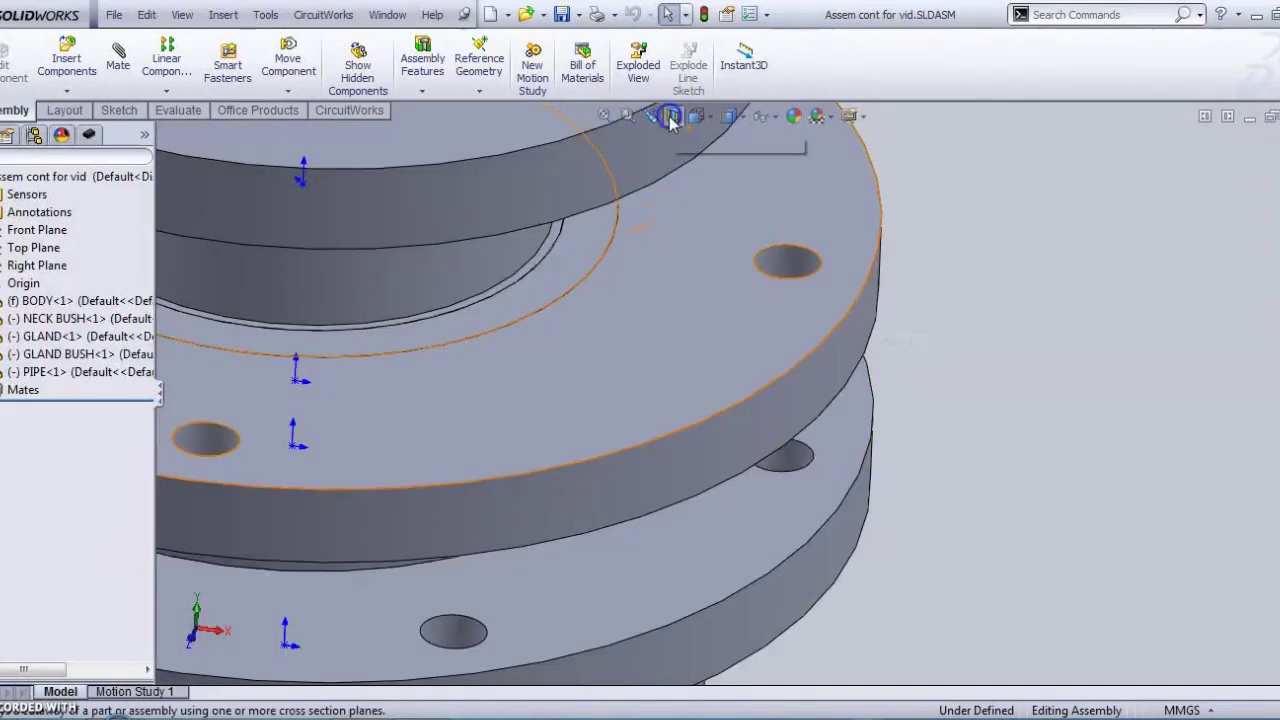
left_click(785, 262)
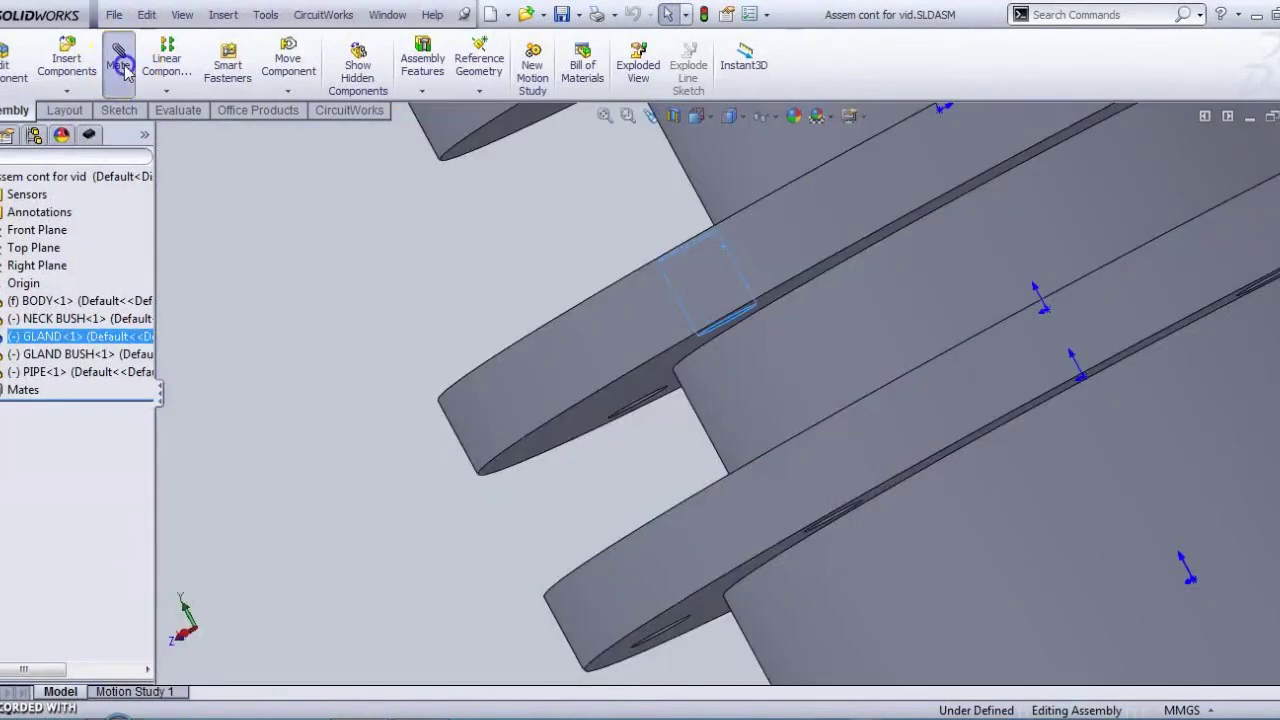
Add a Concentric mate between the selected gland hole and the matching body flange hole.
left_click(119, 62)
scroll(705, 380, "up", 3)
middle_click_drag(732, 415, 962, 505)
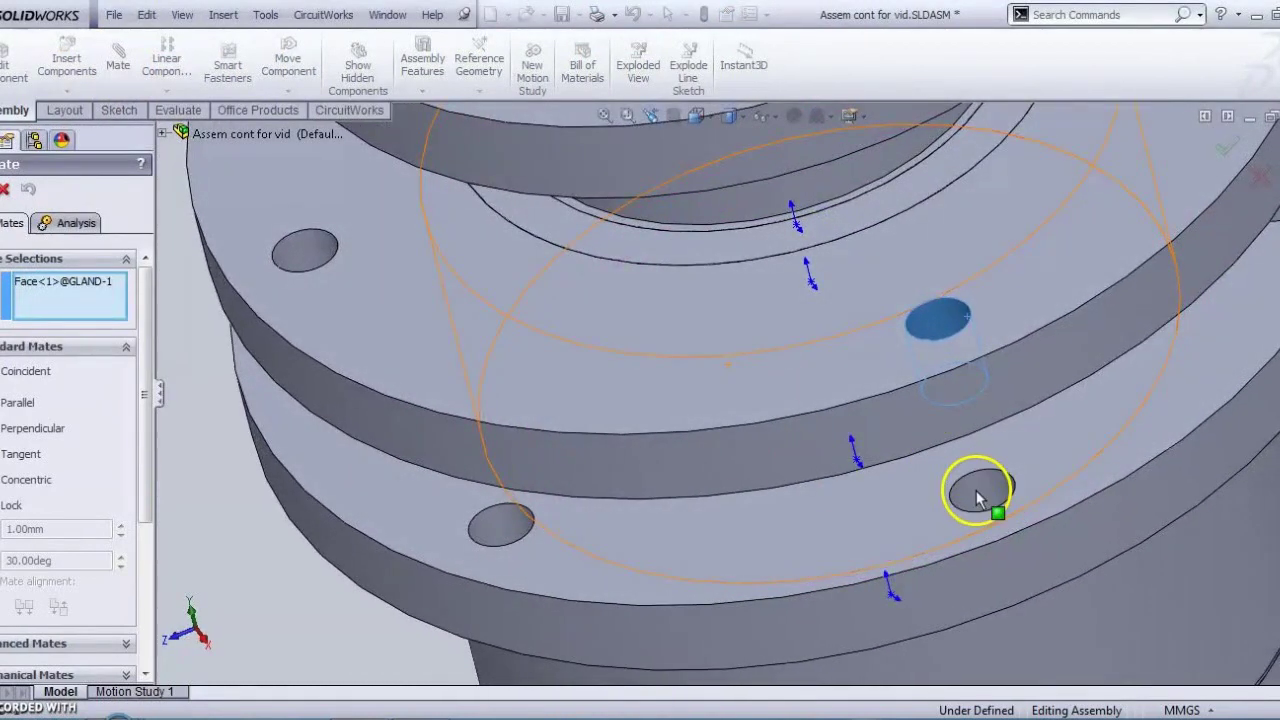
left_click(978, 497)
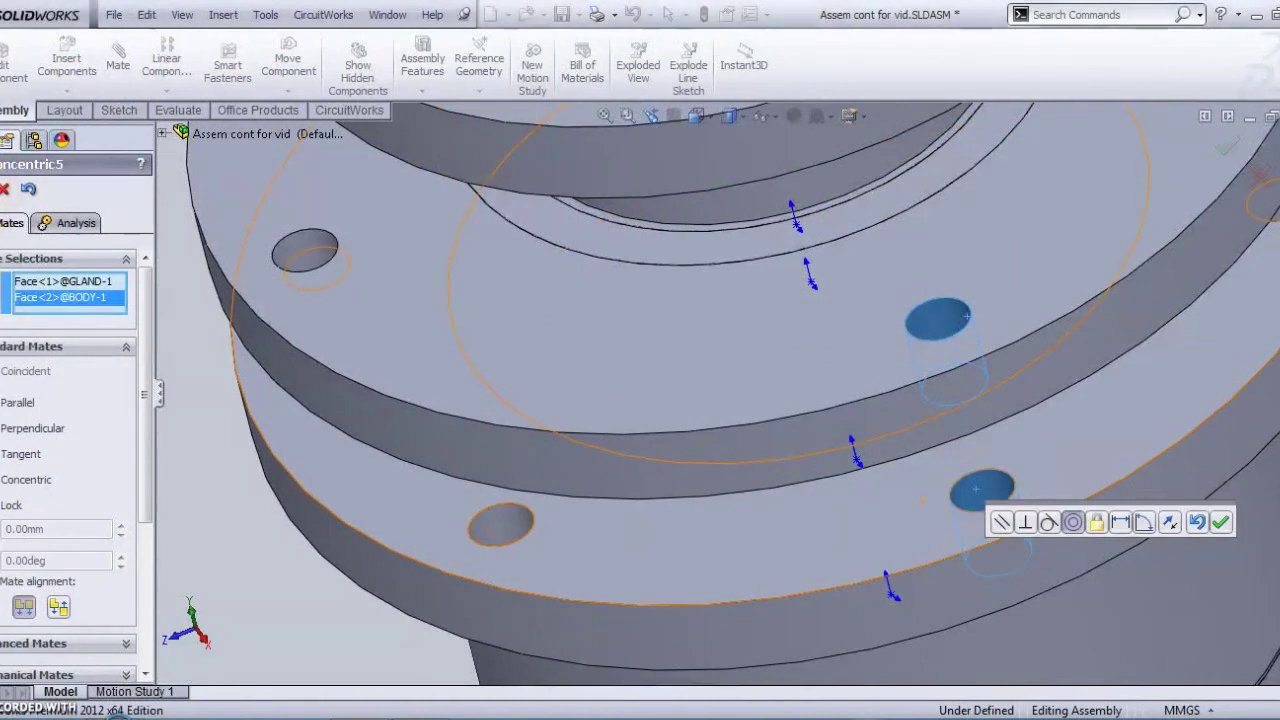
key("Return")
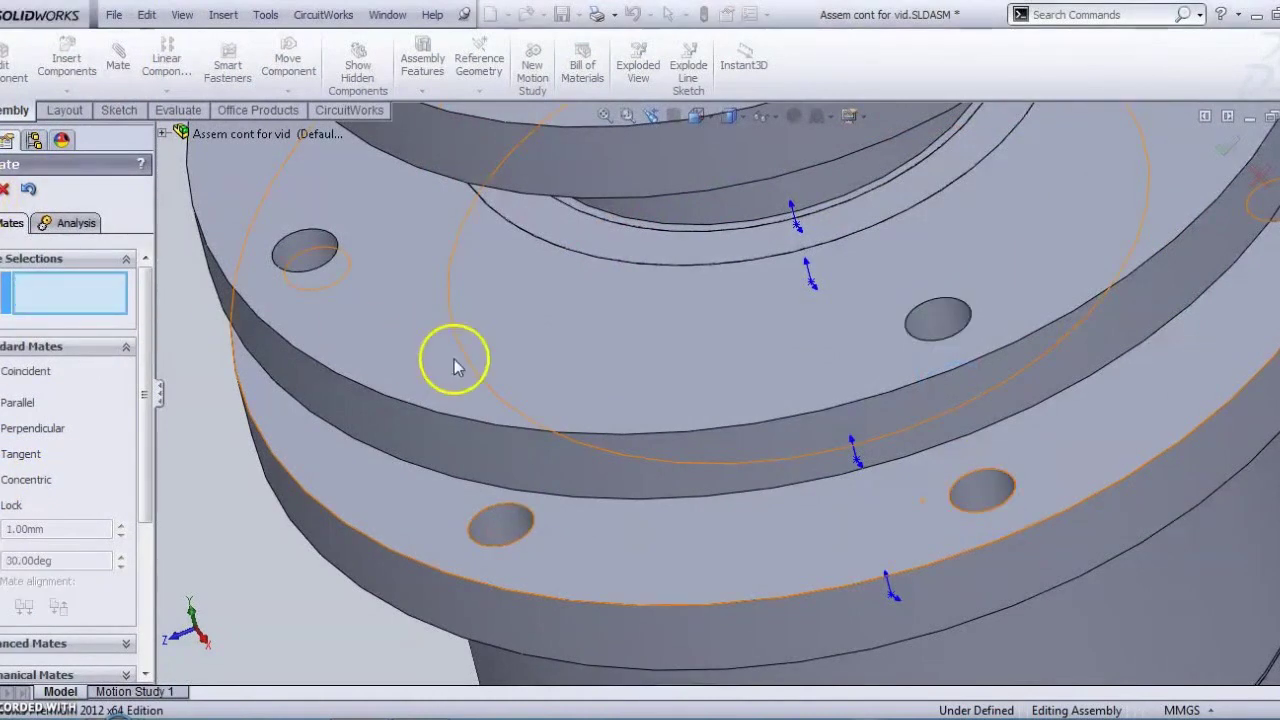
Check the hole alignment from the Top view, then orbit back to a tilted view.
left_click(697, 118)
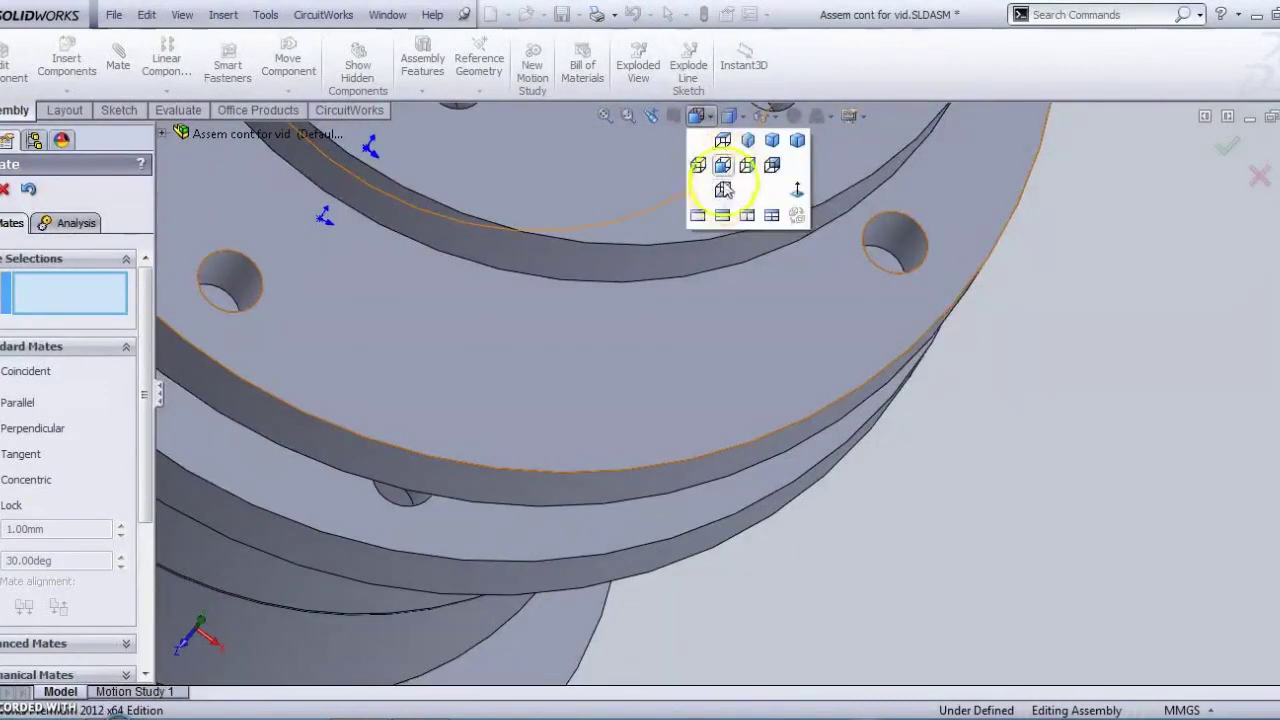
left_click(724, 188)
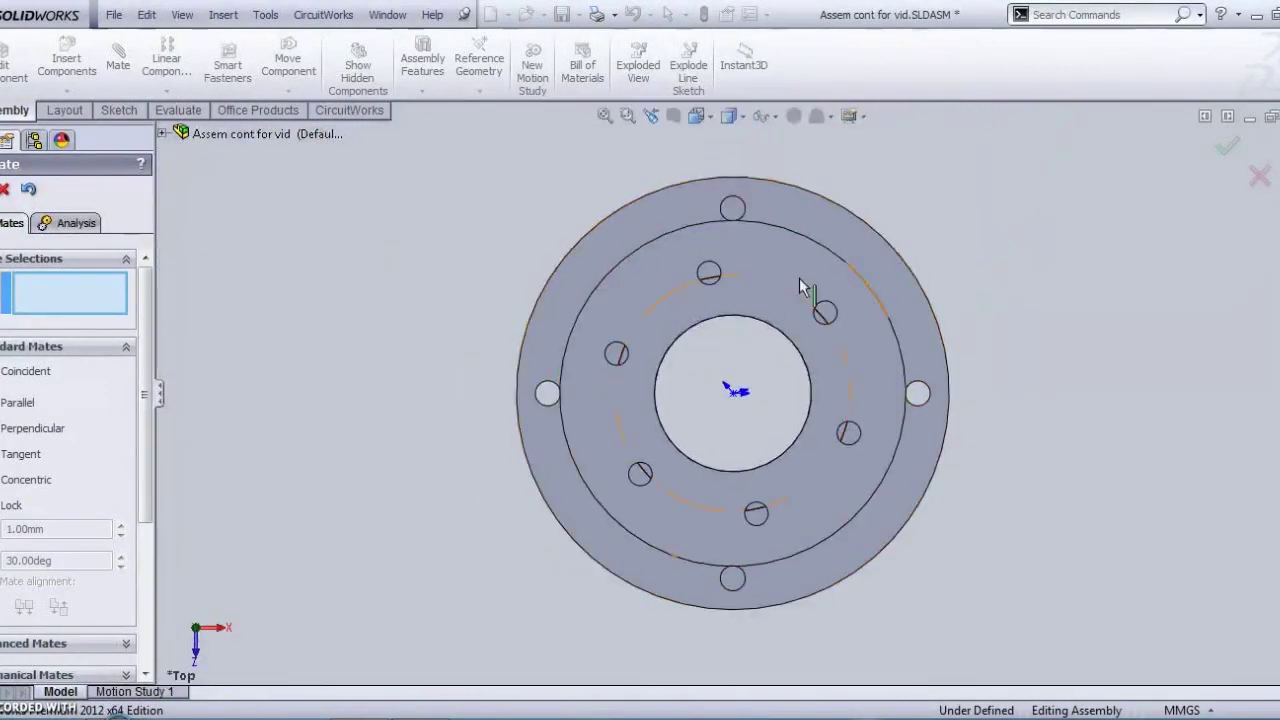
left_click_drag(752, 596, 787, 565)
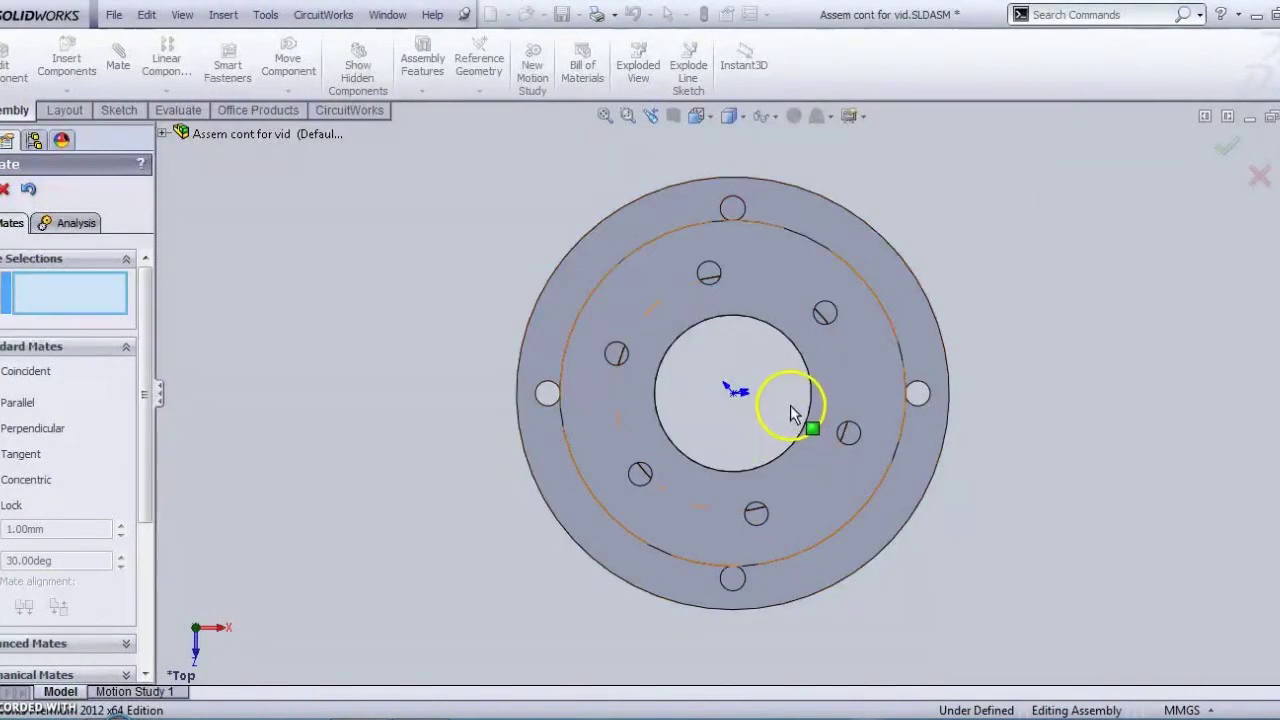
middle_click_drag(787, 416, 787, 551)
middle_click_drag(826, 390, 860, 513)
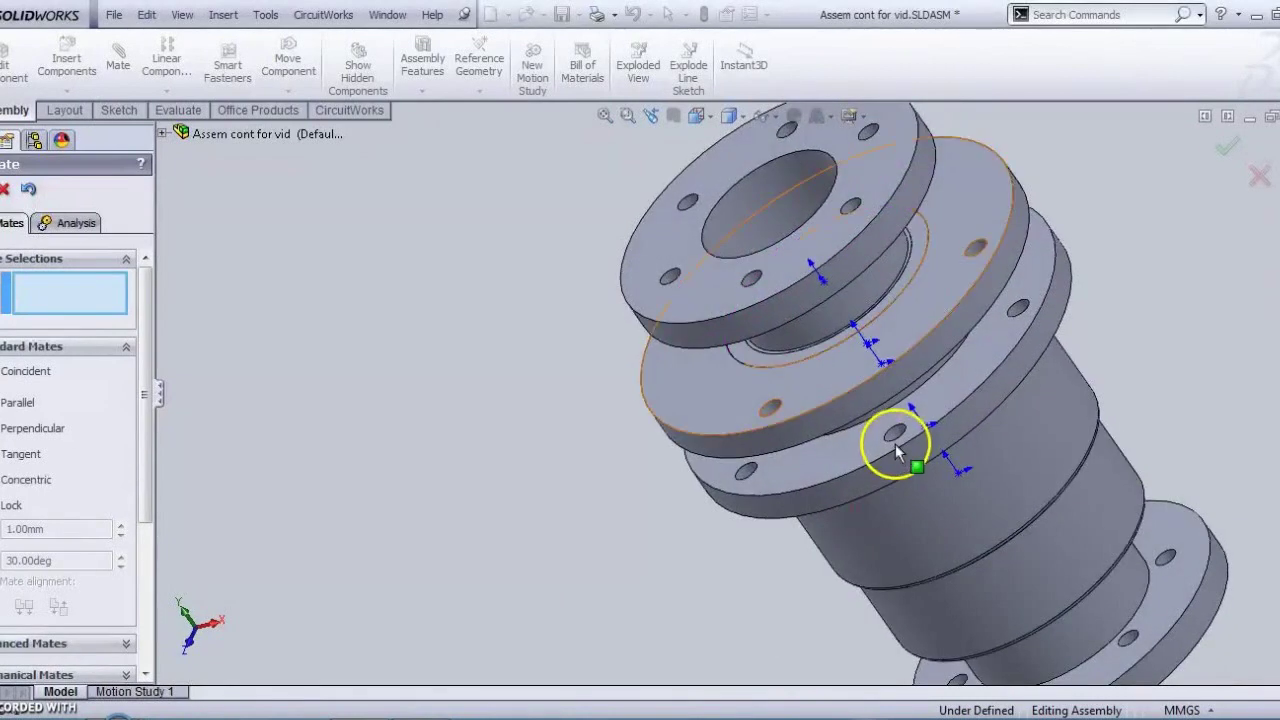
left_click(112, 17)
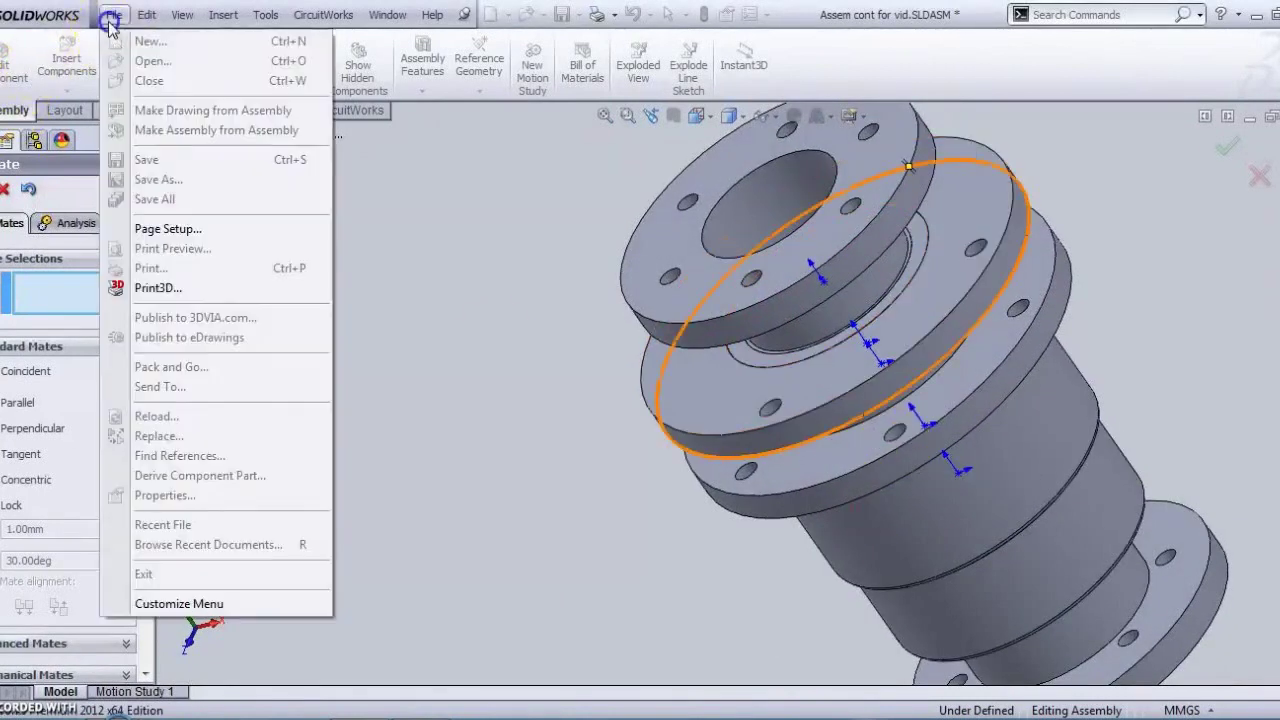
left_click(480, 250)
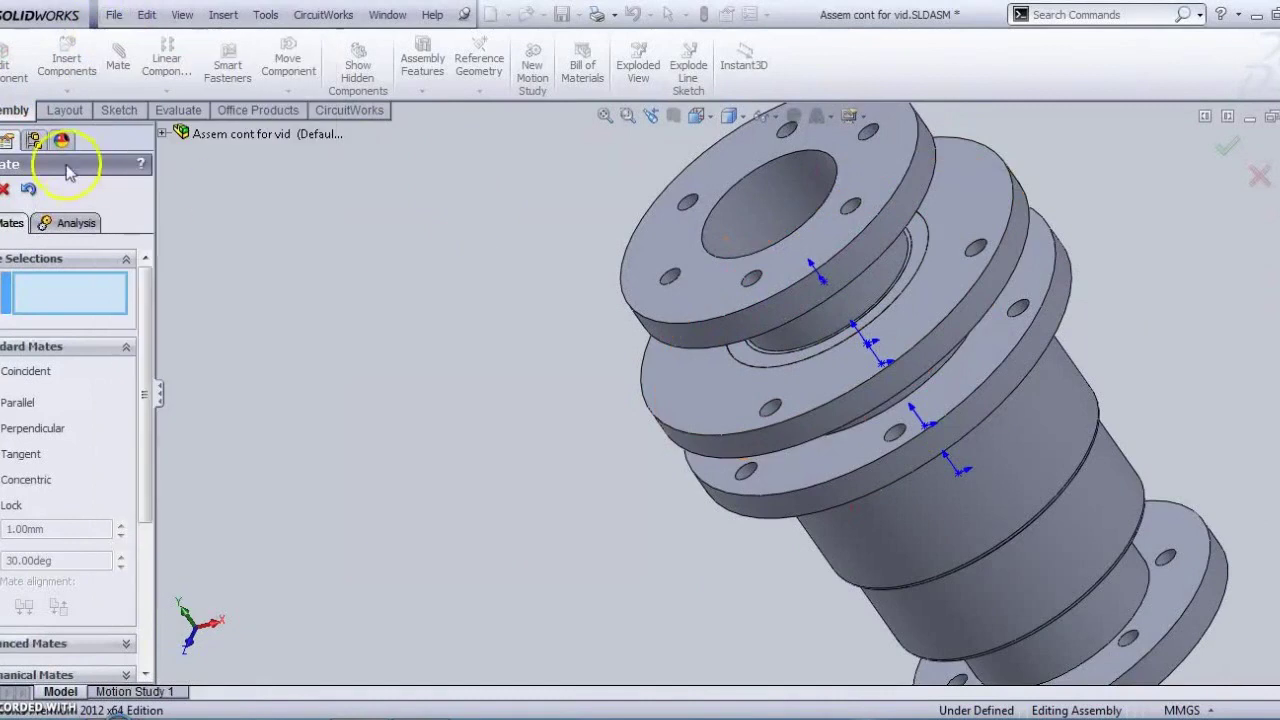
Close the Mate manager and open BODY.SLDPRT as a separate part document.
left_click(5, 189)
left_click(112, 17)
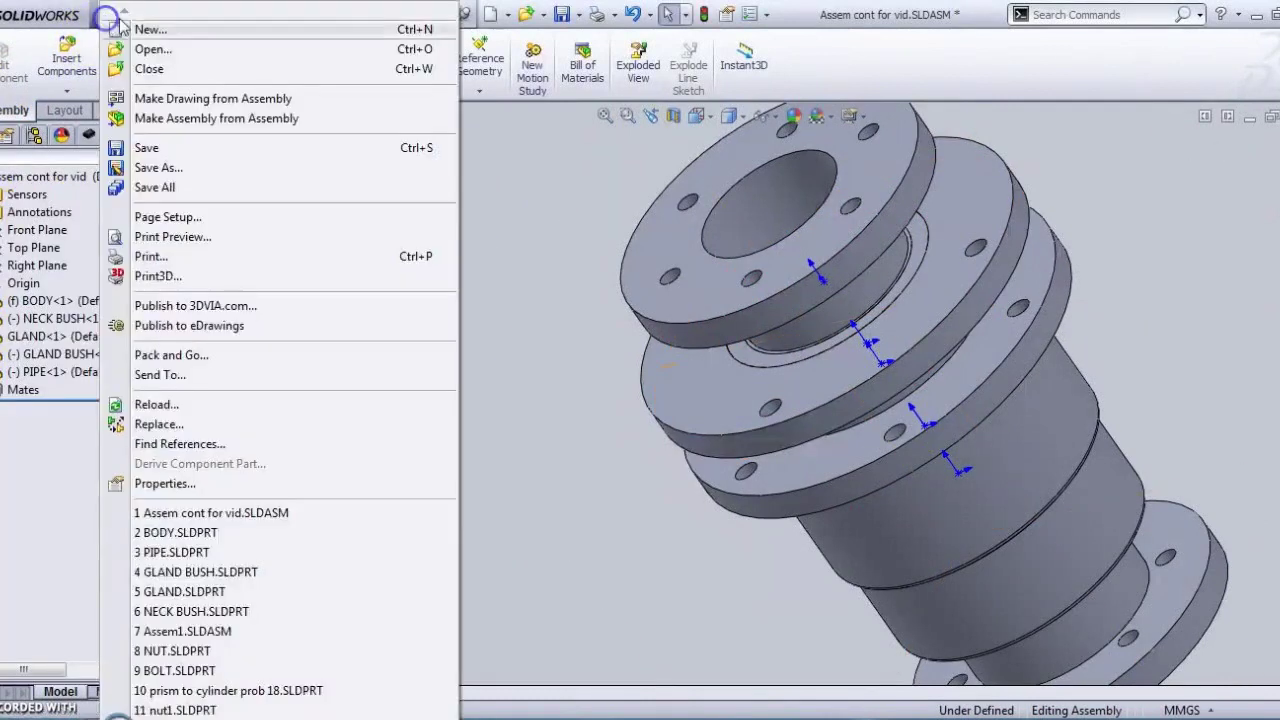
left_click(145, 50)
left_click(524, 260)
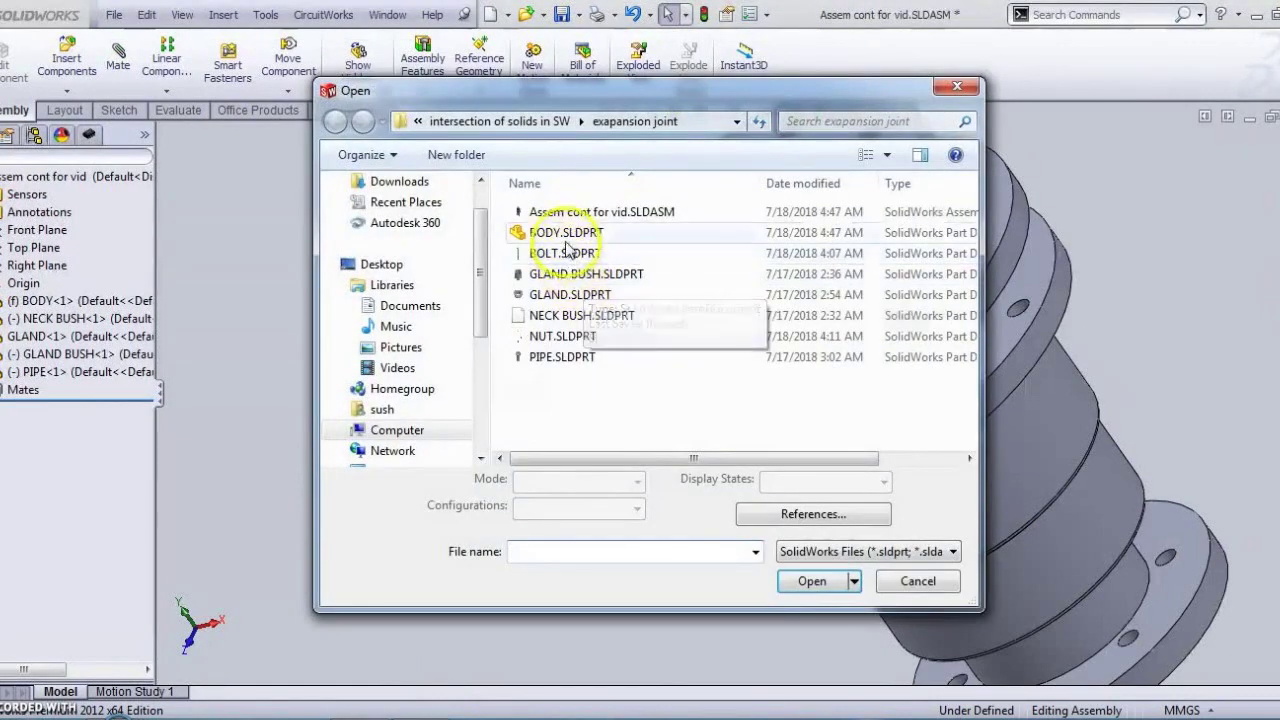
left_click(565, 233)
left_click(813, 587)
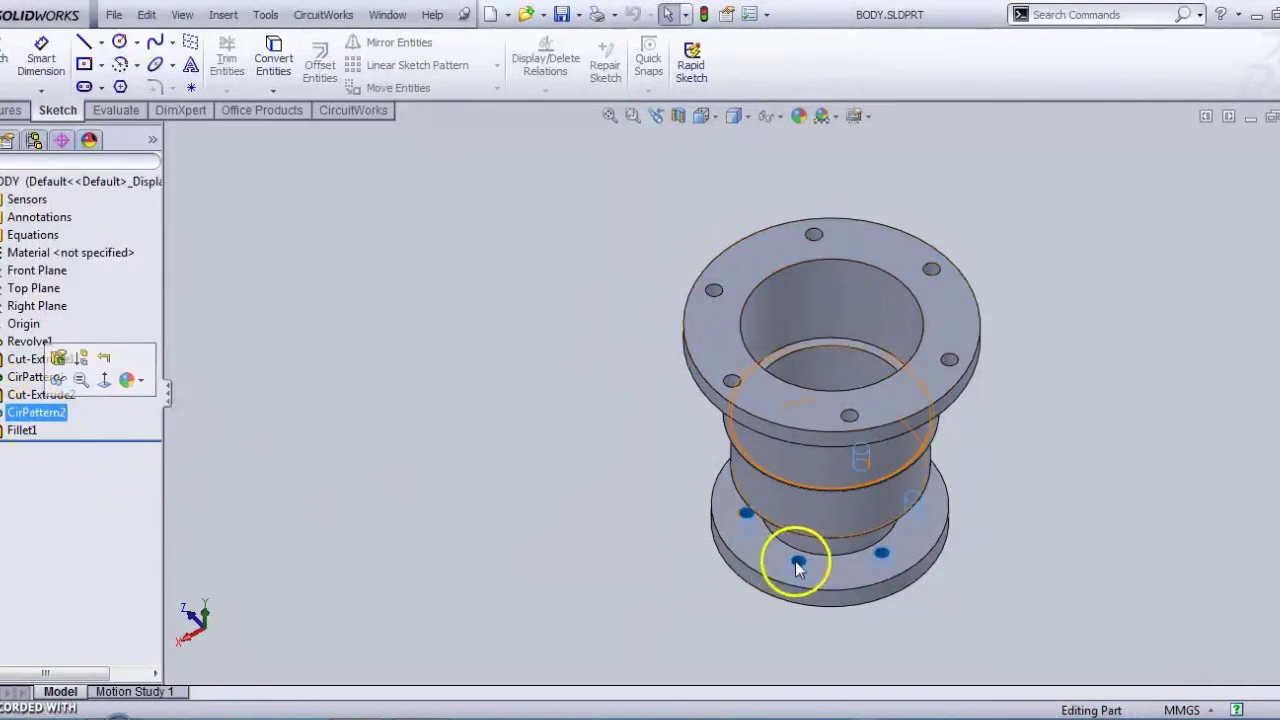
Edit BODY's first circular hole pattern to have 4 instances.
left_click(14, 380)
left_click(28, 328)
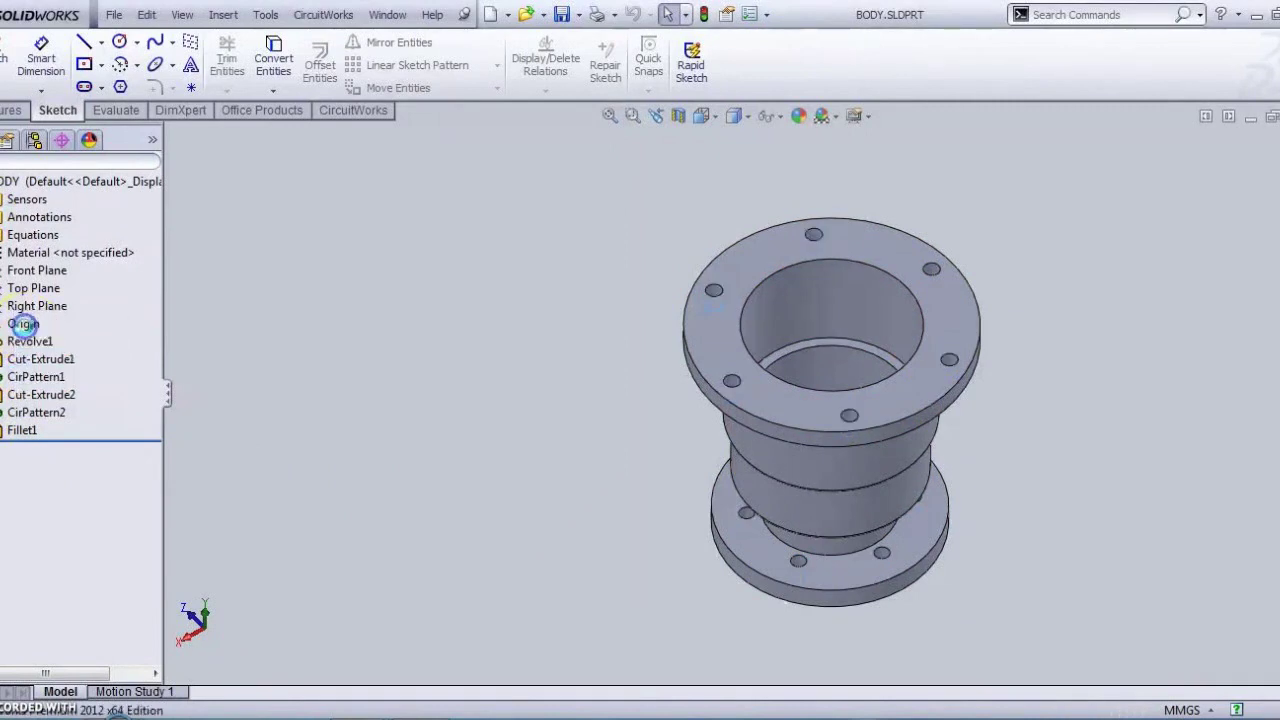
left_click(128, 313)
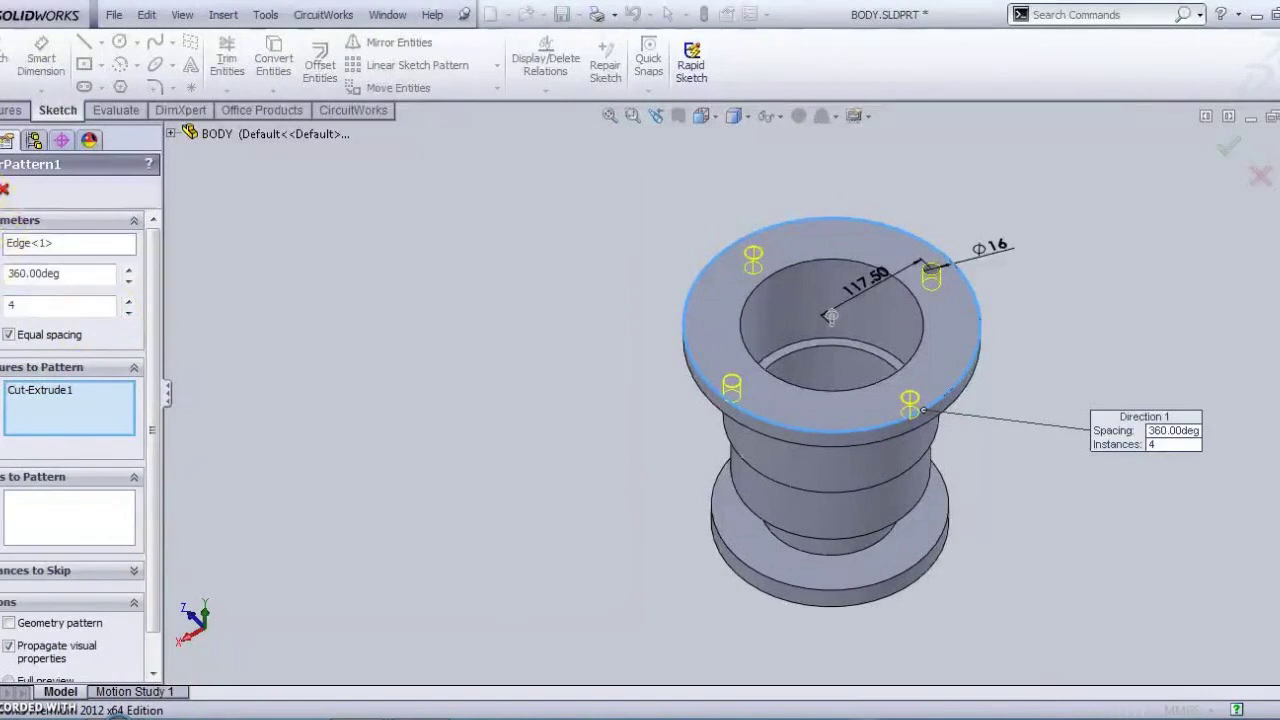
key("Return")
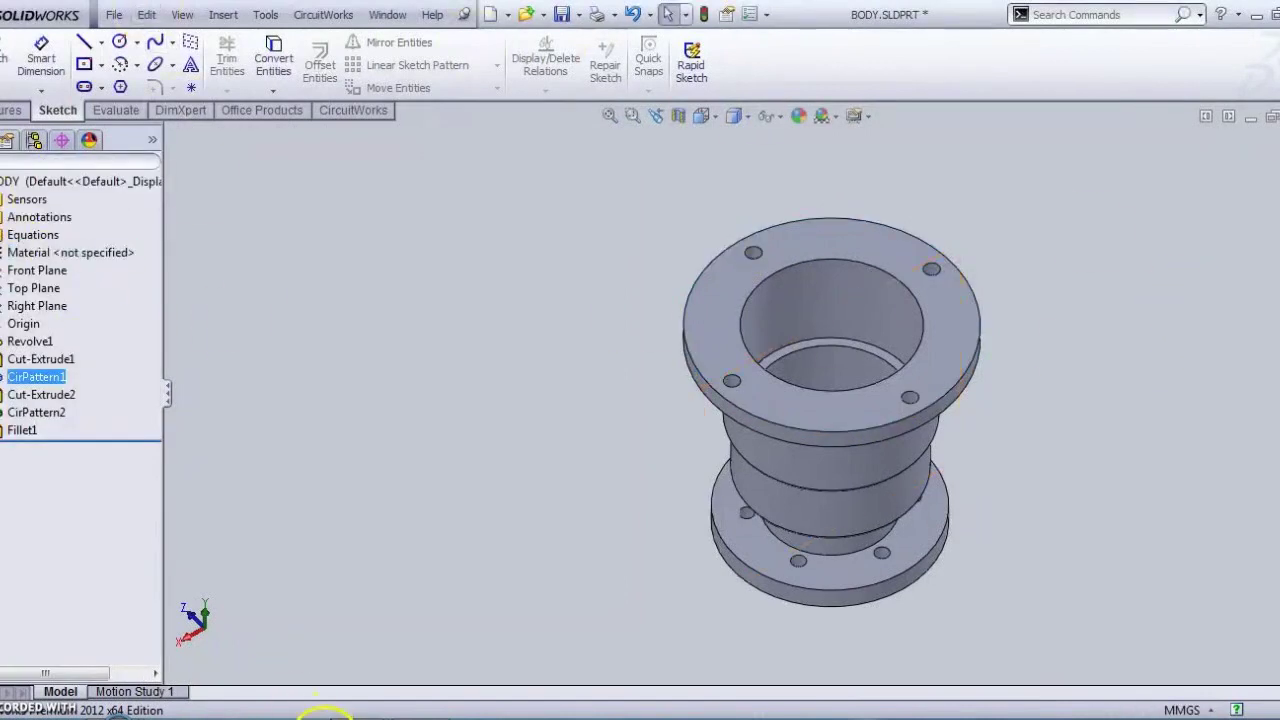
Switch back to the Assem cont for vid assembly window and rotate to look down on it.
left_click(378, 710)
left_click(333, 668)
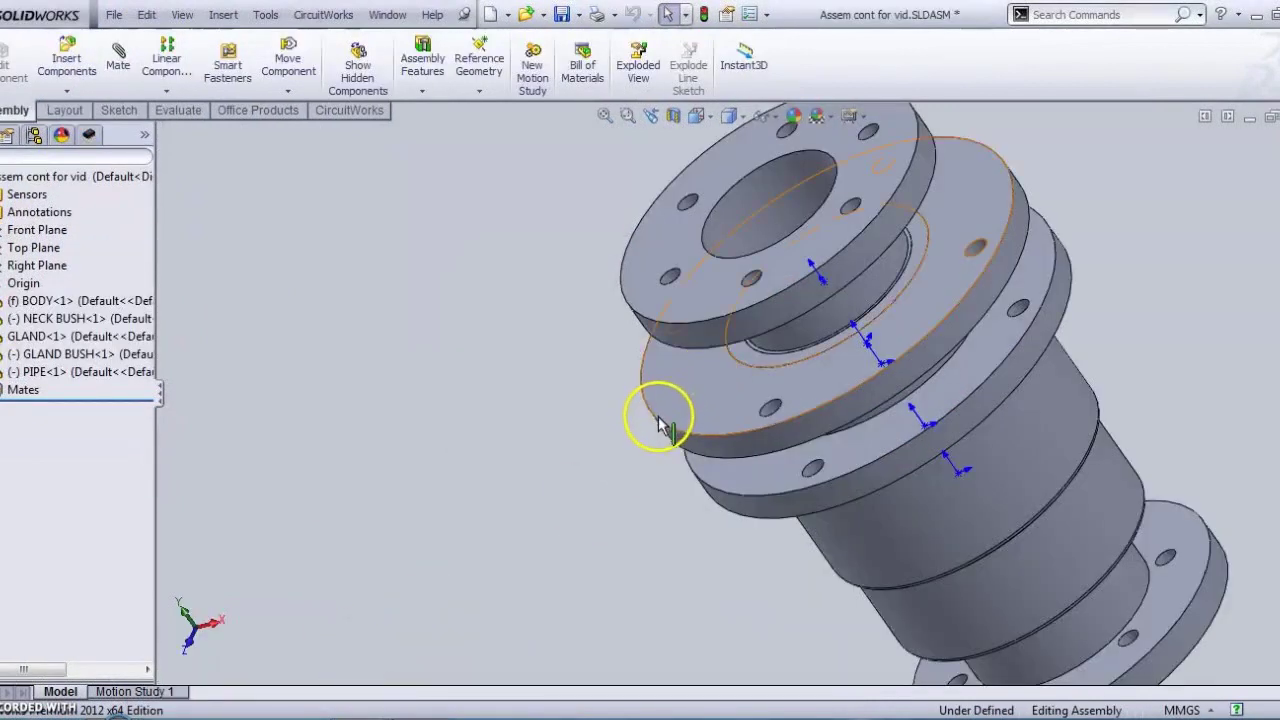
middle_click_drag(657, 423, 698, 128)
left_click(698, 118)
View the assembly from Top to compare the 4 body holes with the gland's 6, then orbit to a tilted view.
left_click(727, 117)
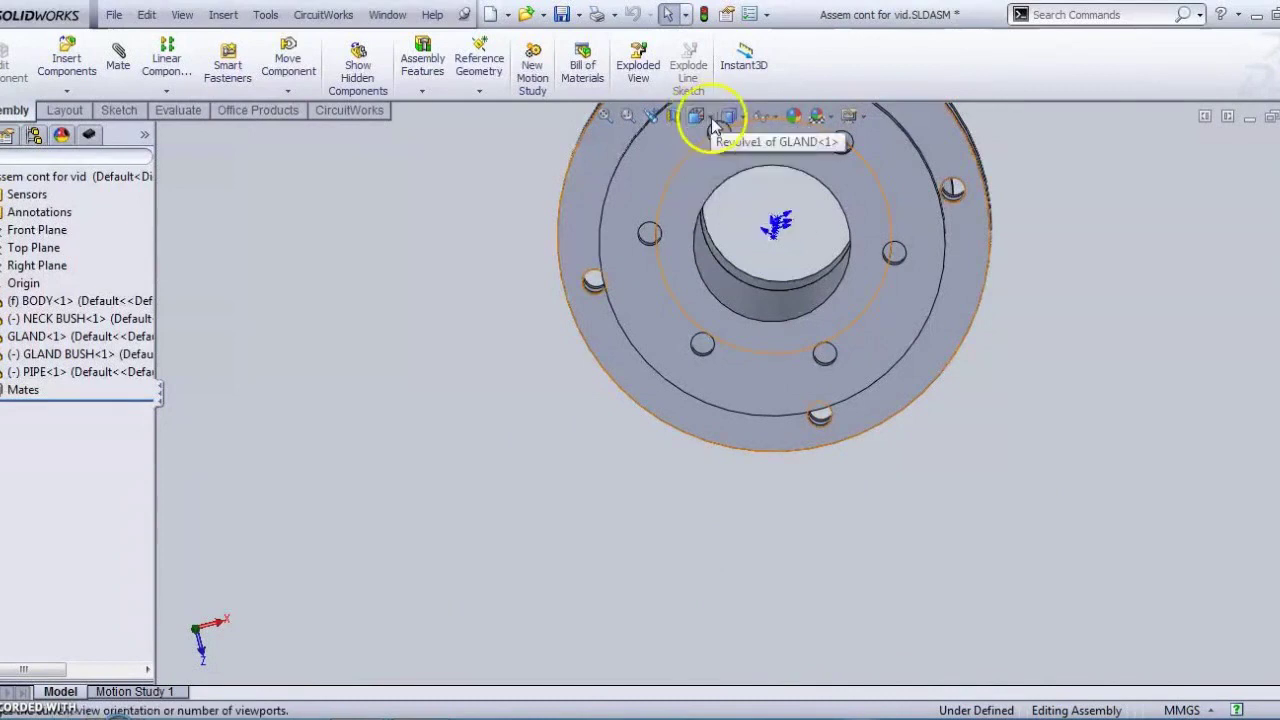
left_click(704, 118)
left_click(728, 136)
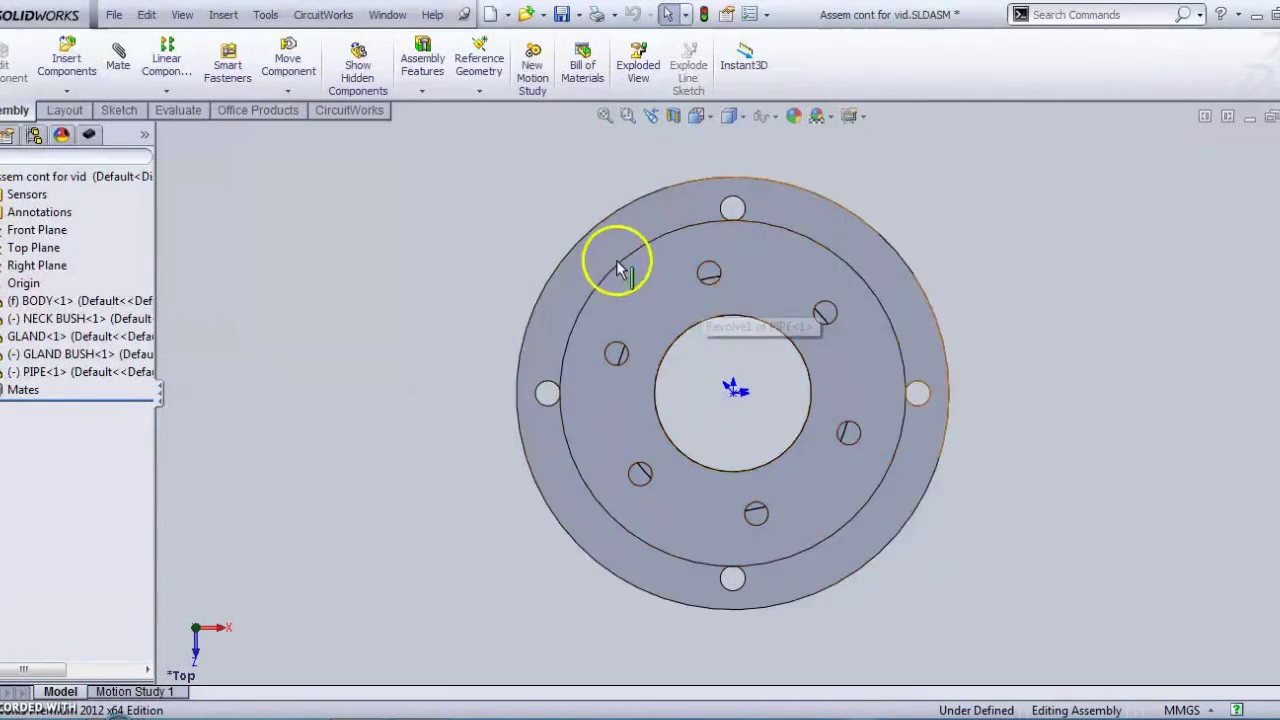
middle_click_drag(604, 172, 594, 137)
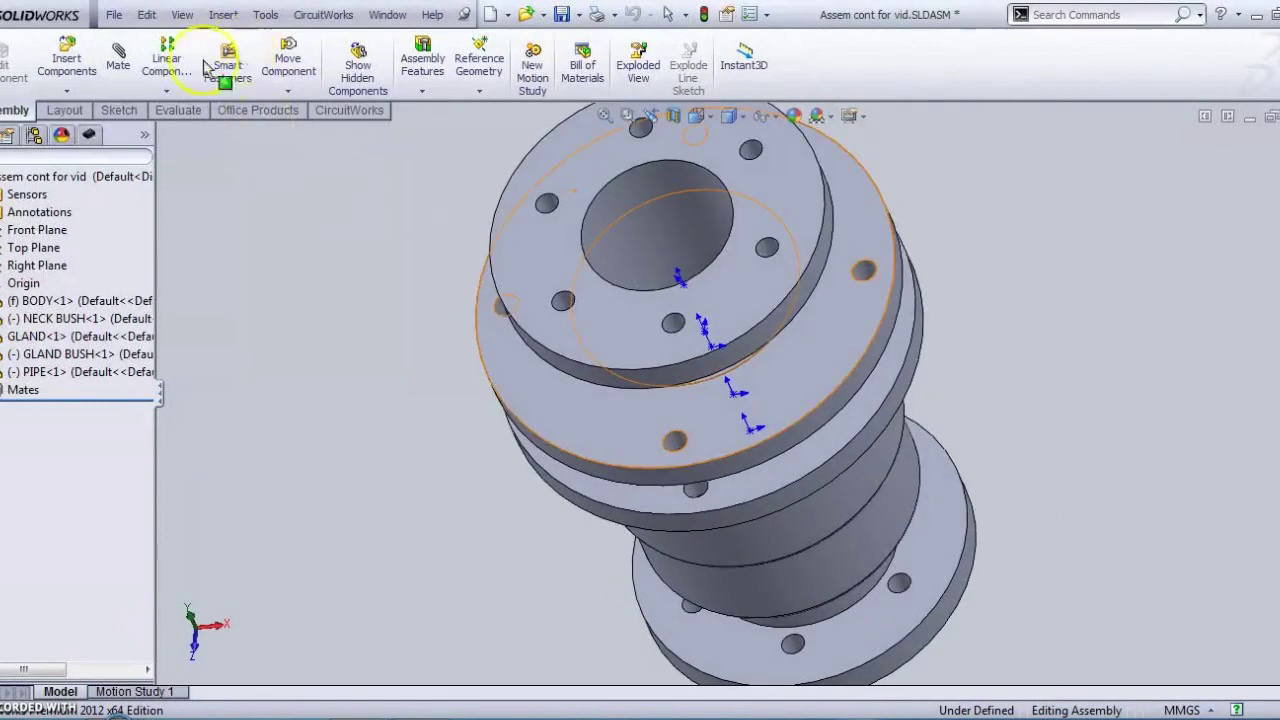
Insert BOLT.SLDPRT into the assembly and place it beside the flanges.
left_click(66, 60)
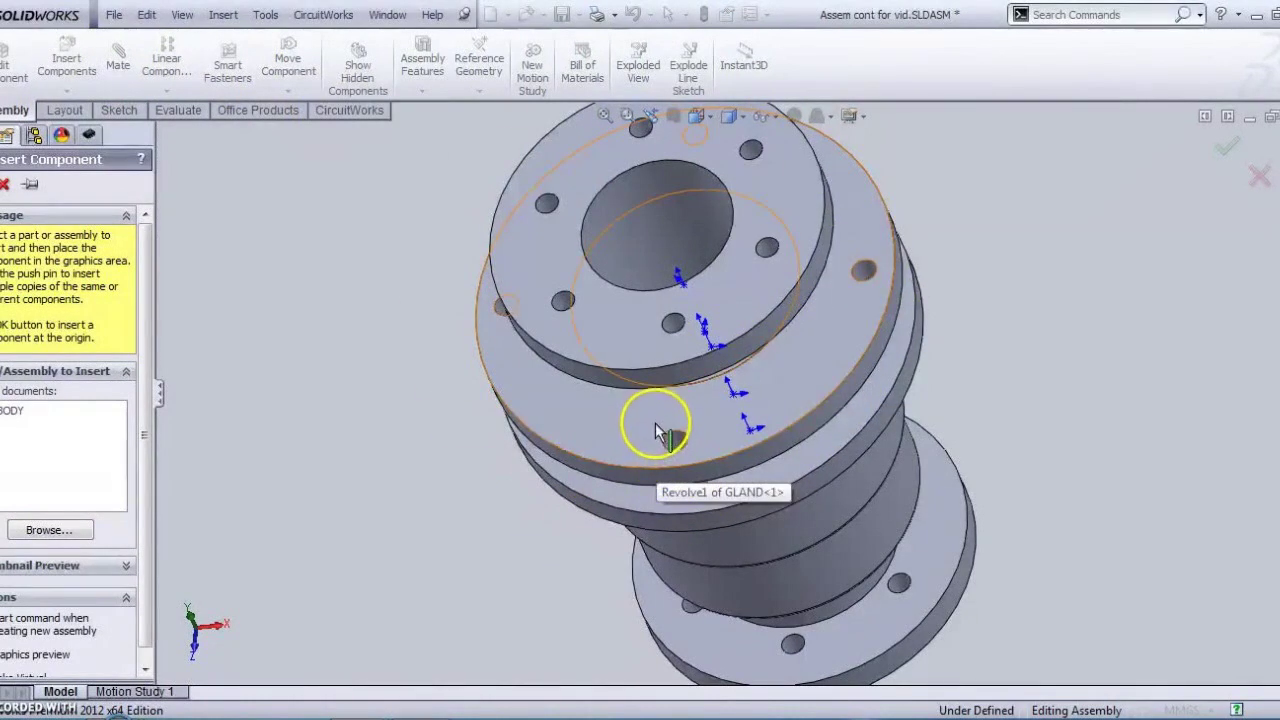
left_click_drag(655, 428, 700, 518)
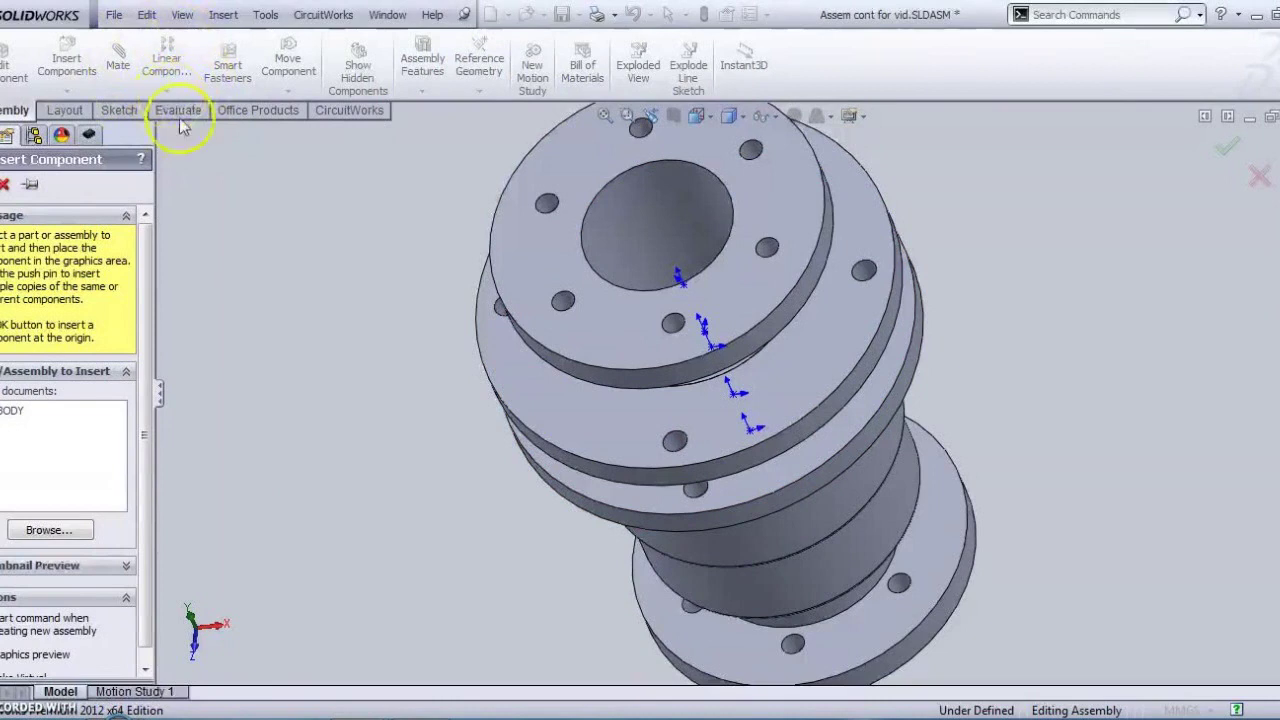
left_click(47, 531)
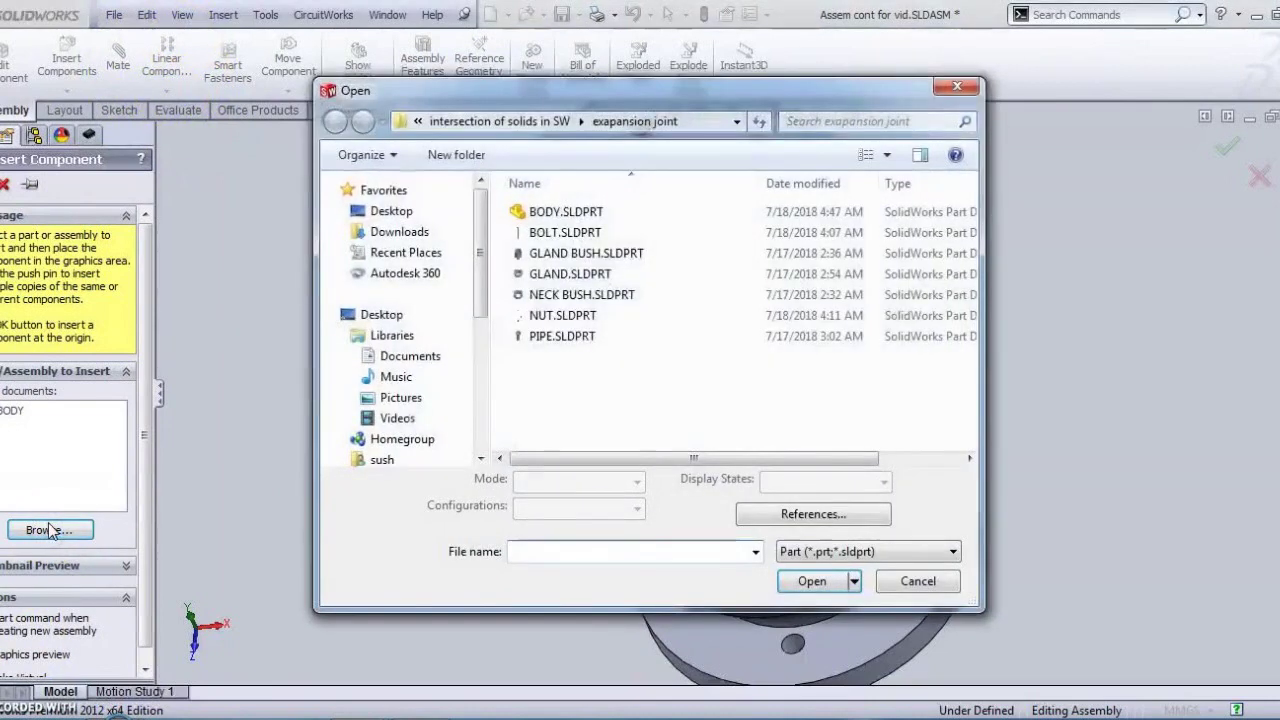
left_click(548, 232)
left_click(811, 581)
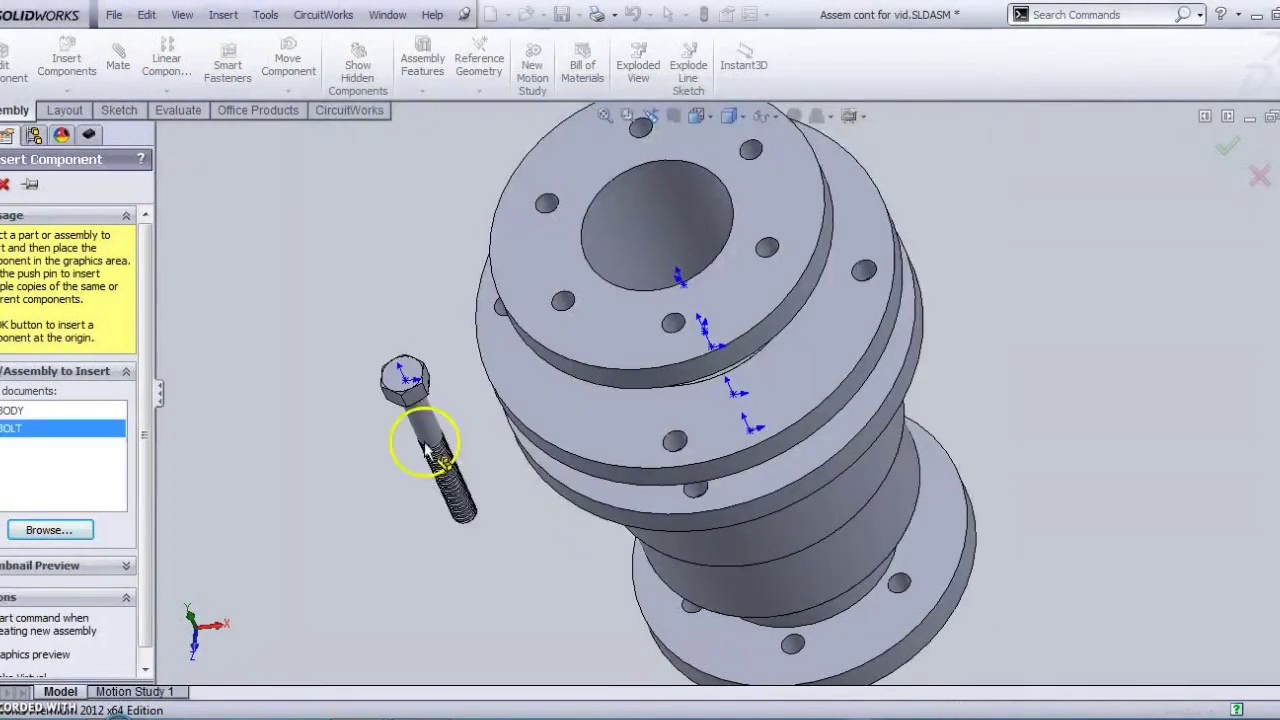
left_click(360, 392)
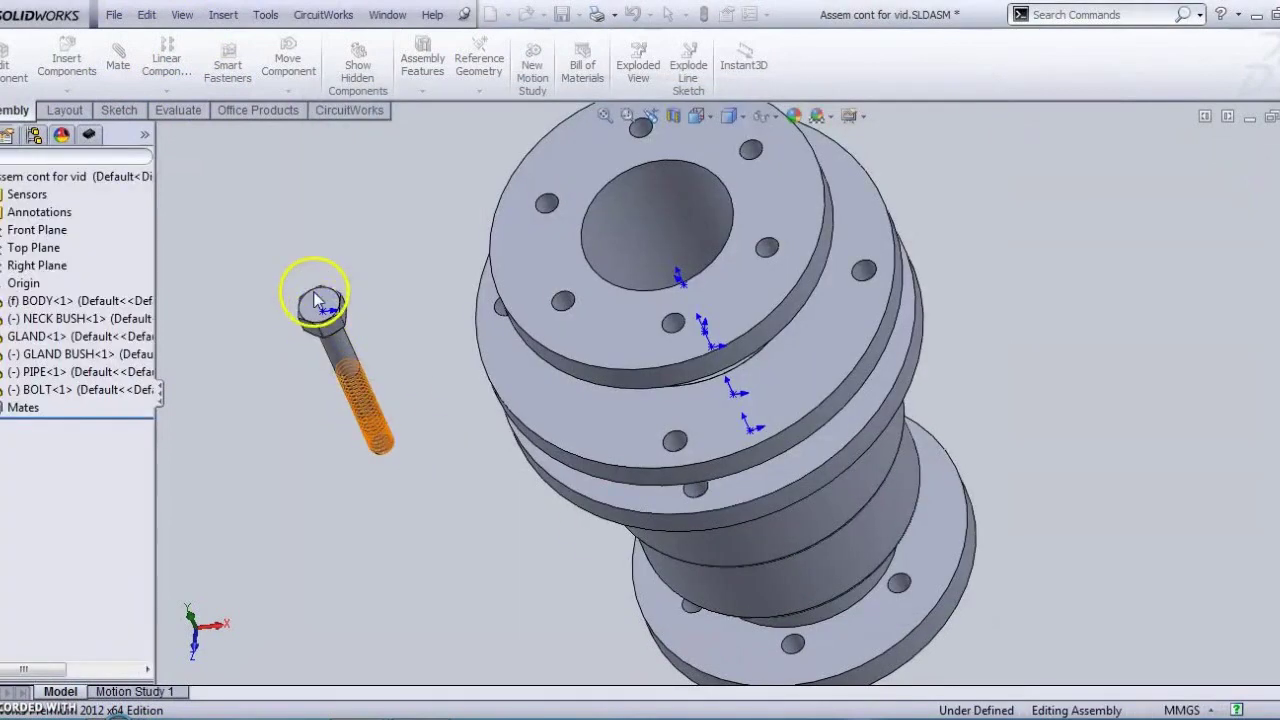
middle_click_drag(310, 280, 263, 91)
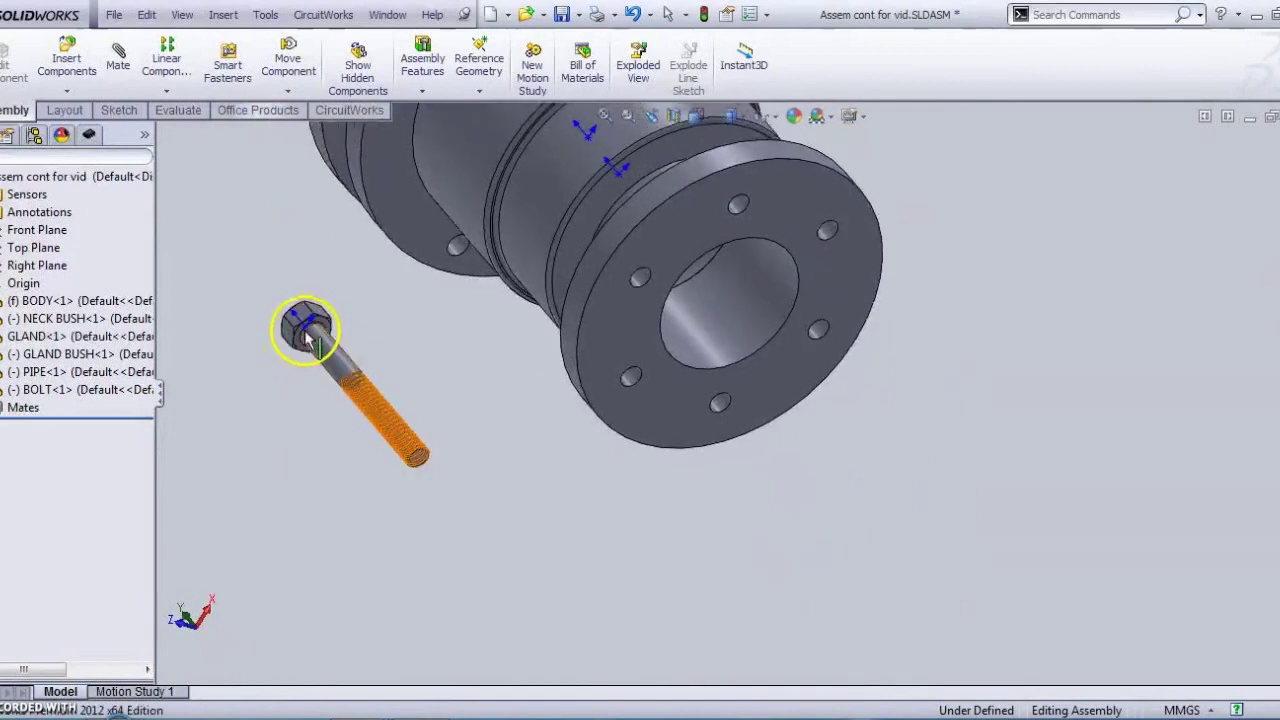
Mate the bolt head underside coincident with the gland flange face.
scroll(308, 340, "down", 5)
left_click(558, 380)
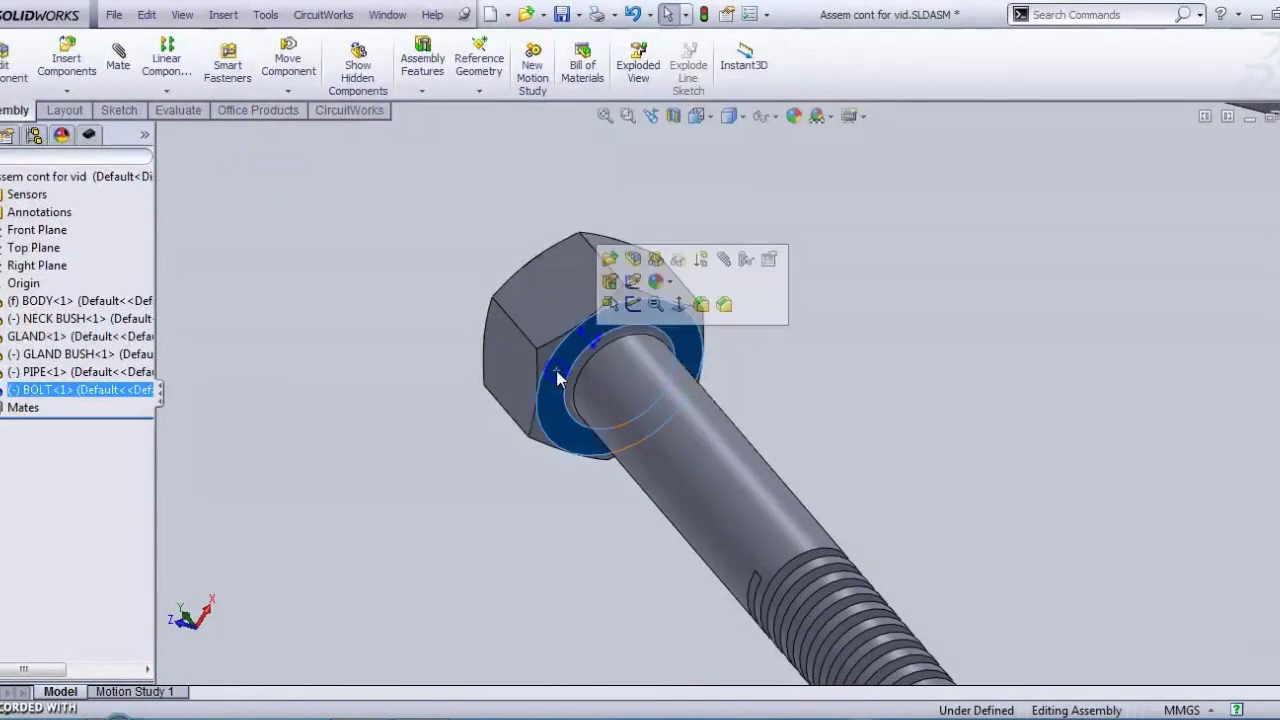
scroll(611, 410, "up", 10)
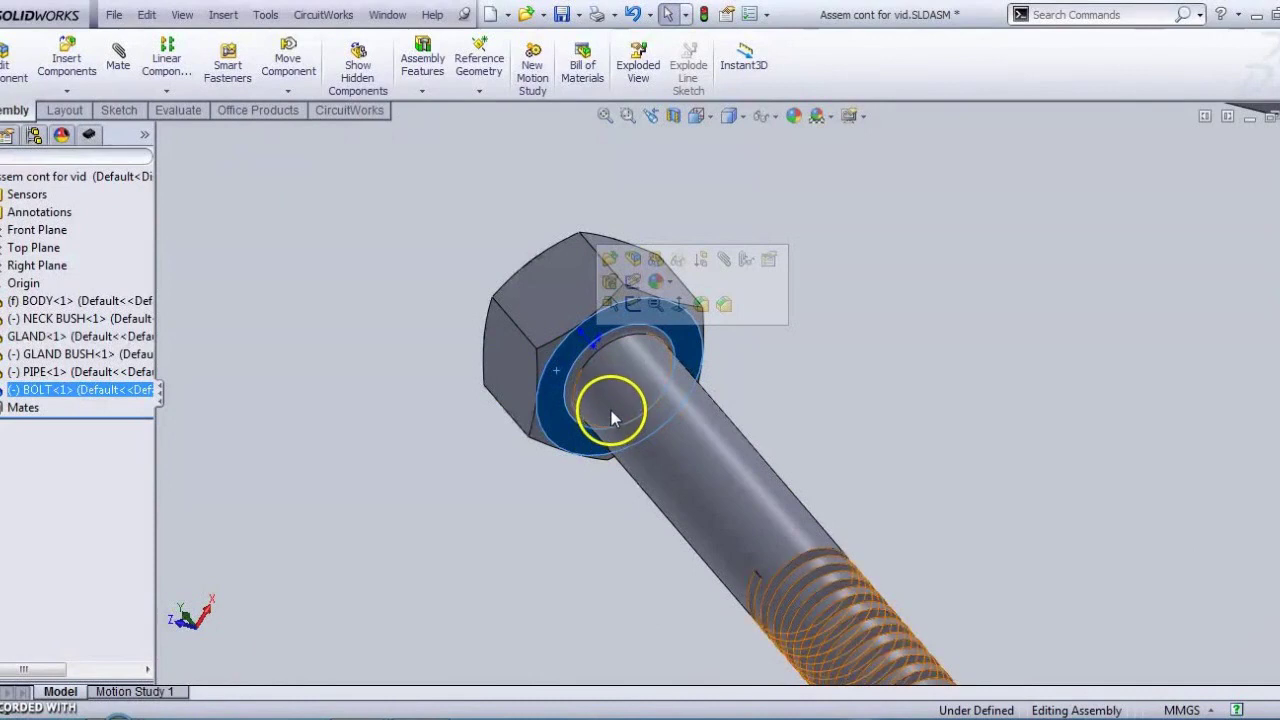
middle_click_drag(818, 399, 923, 580)
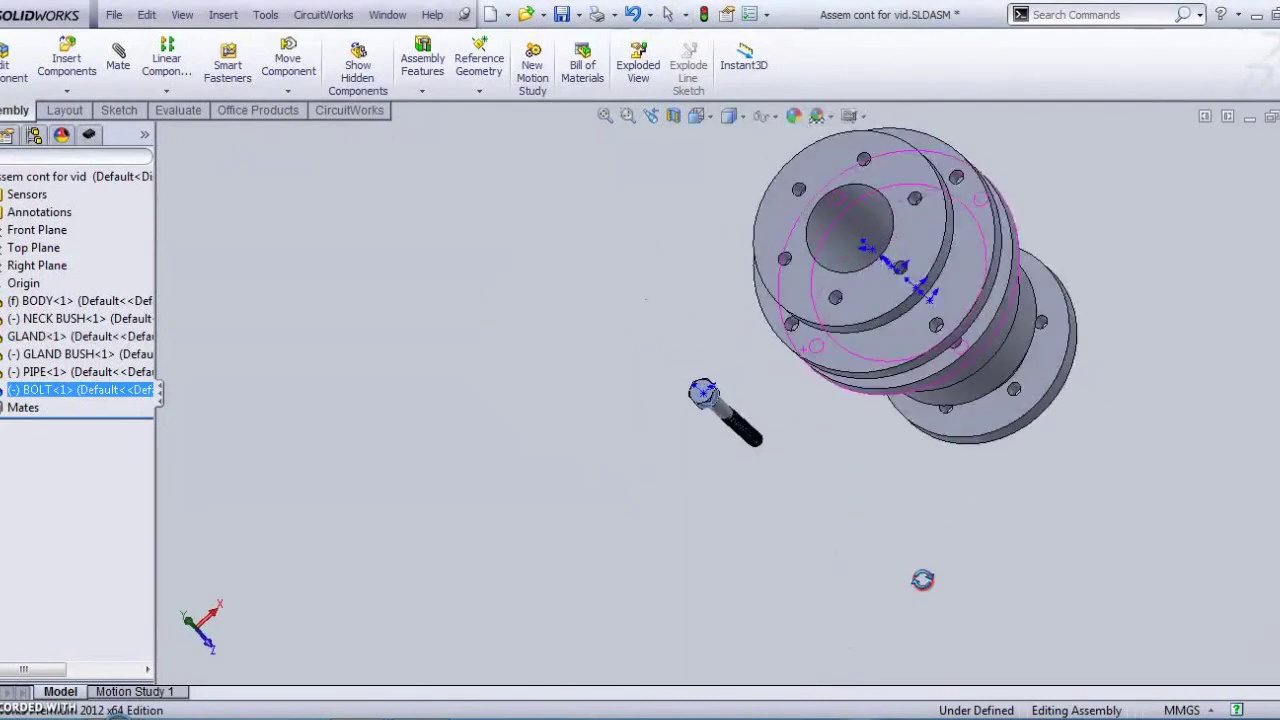
scroll(829, 337, "down", 4)
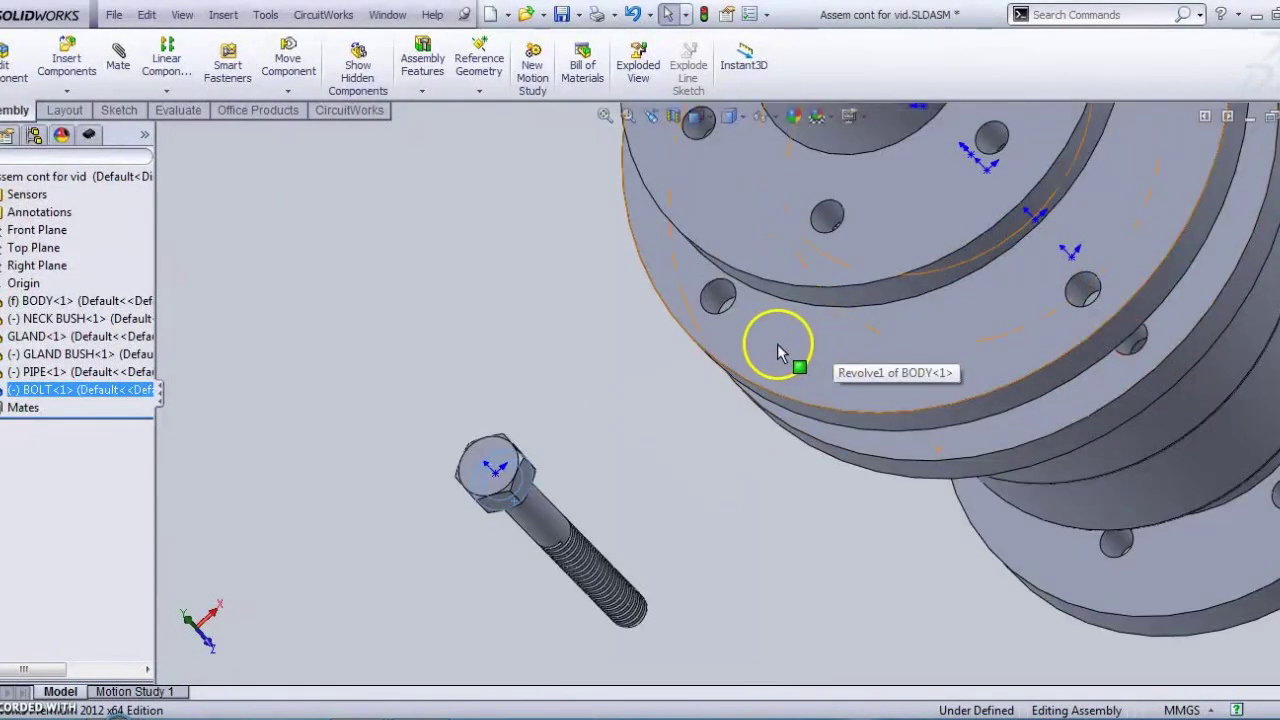
left_click(779, 349)
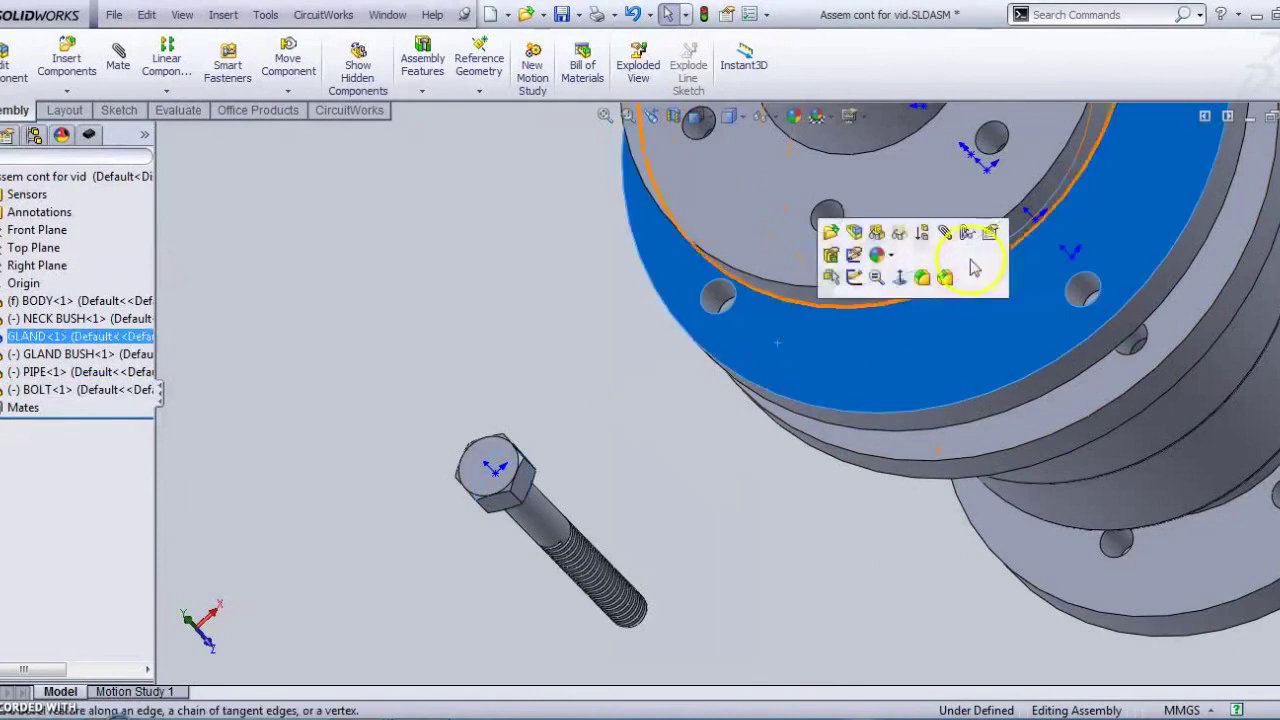
left_click(945, 232)
middle_click_drag(771, 448, 770, 580)
scroll(847, 620, "down", 3)
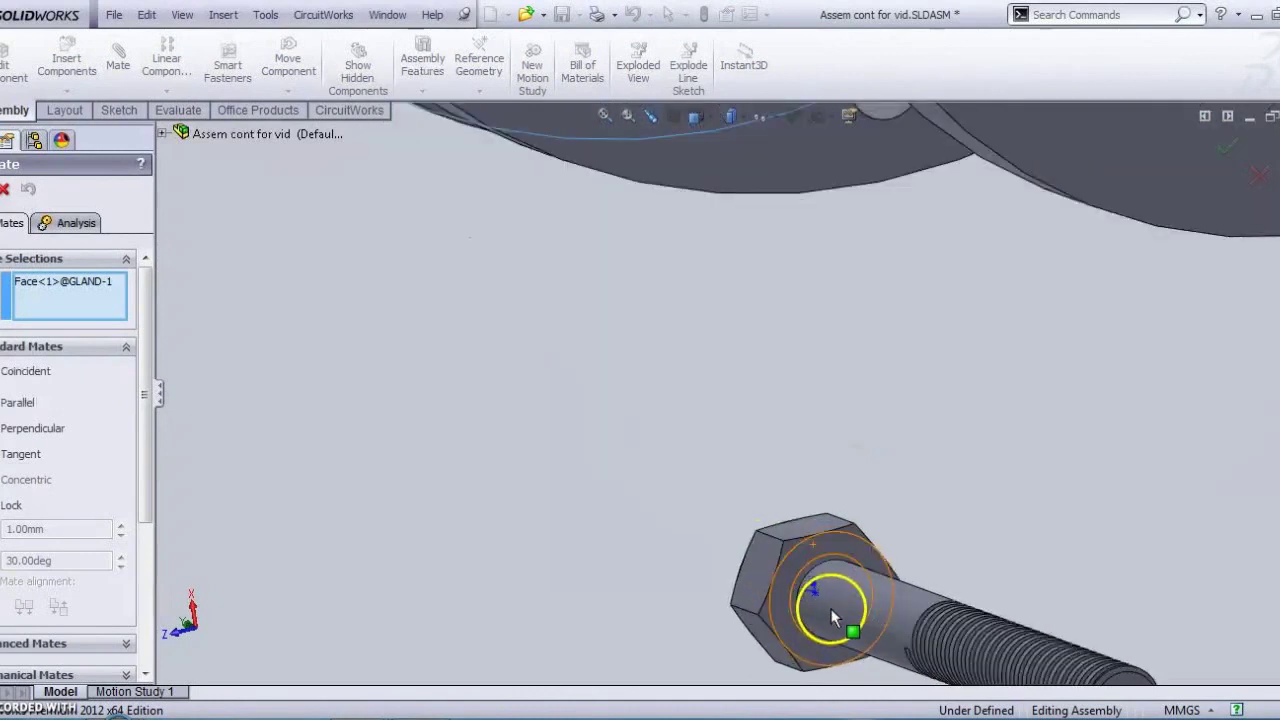
left_click(796, 558)
left_click(383, 507)
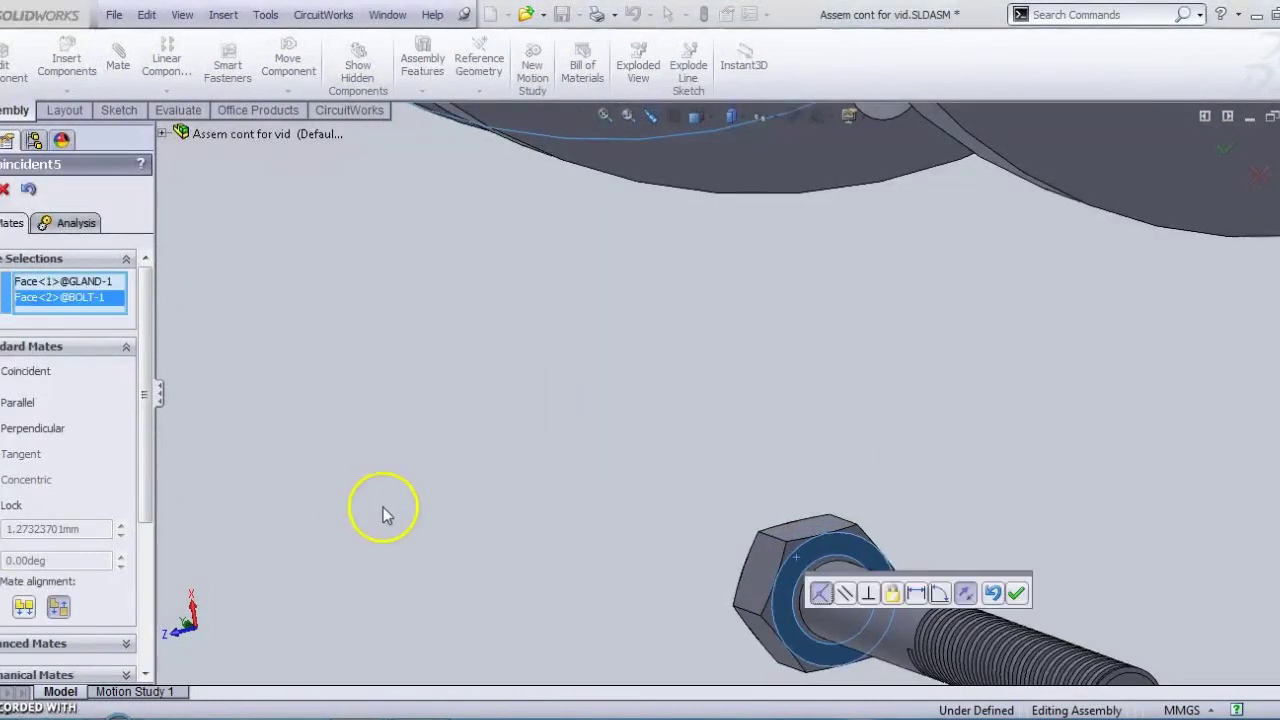
scroll(447, 476, "up", 3)
middle_click_drag(442, 467, 615, 371)
left_click(45, 226)
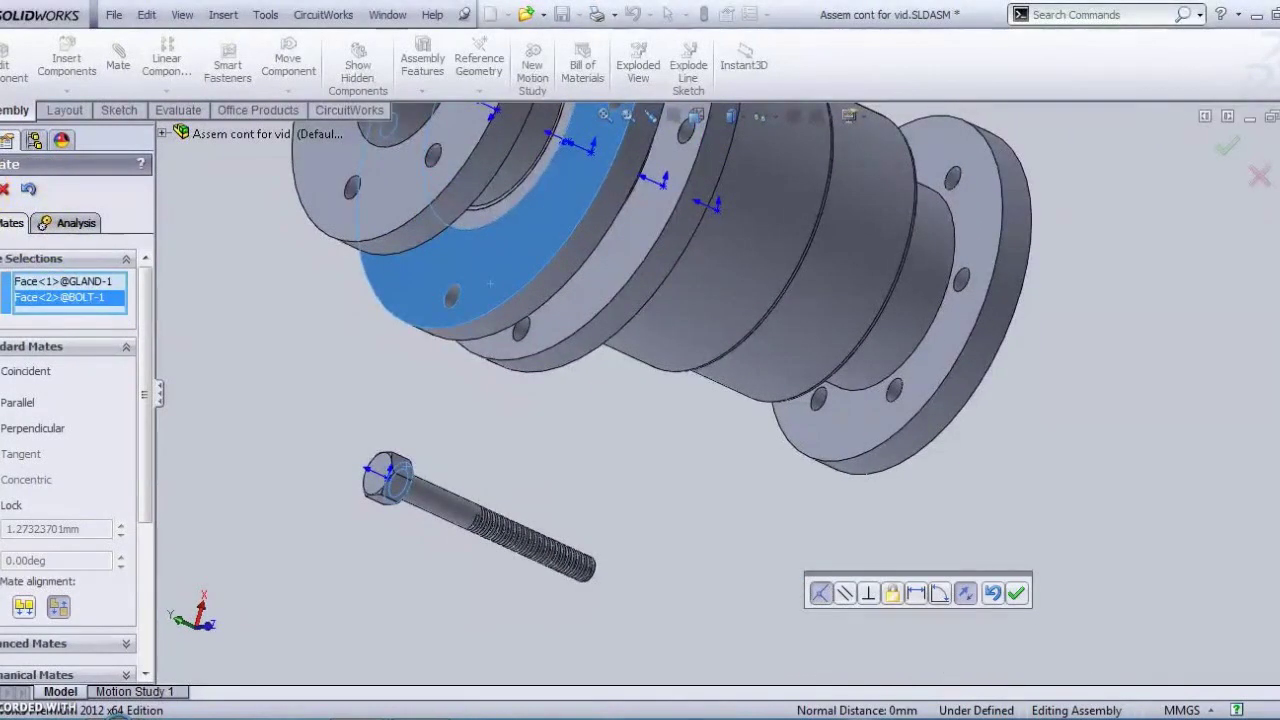
key("Return")
Make the bolt shank concentric with a gland flange hole and finish mating.
left_click(427, 510)
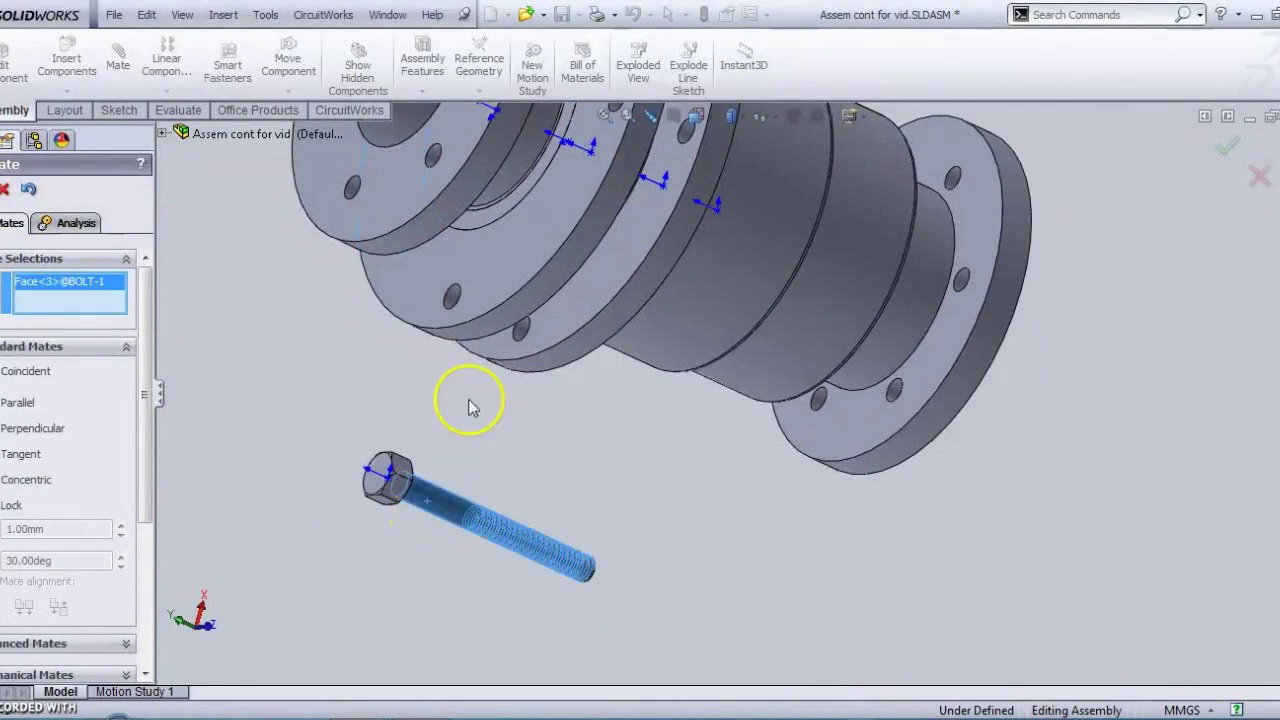
left_click(453, 297)
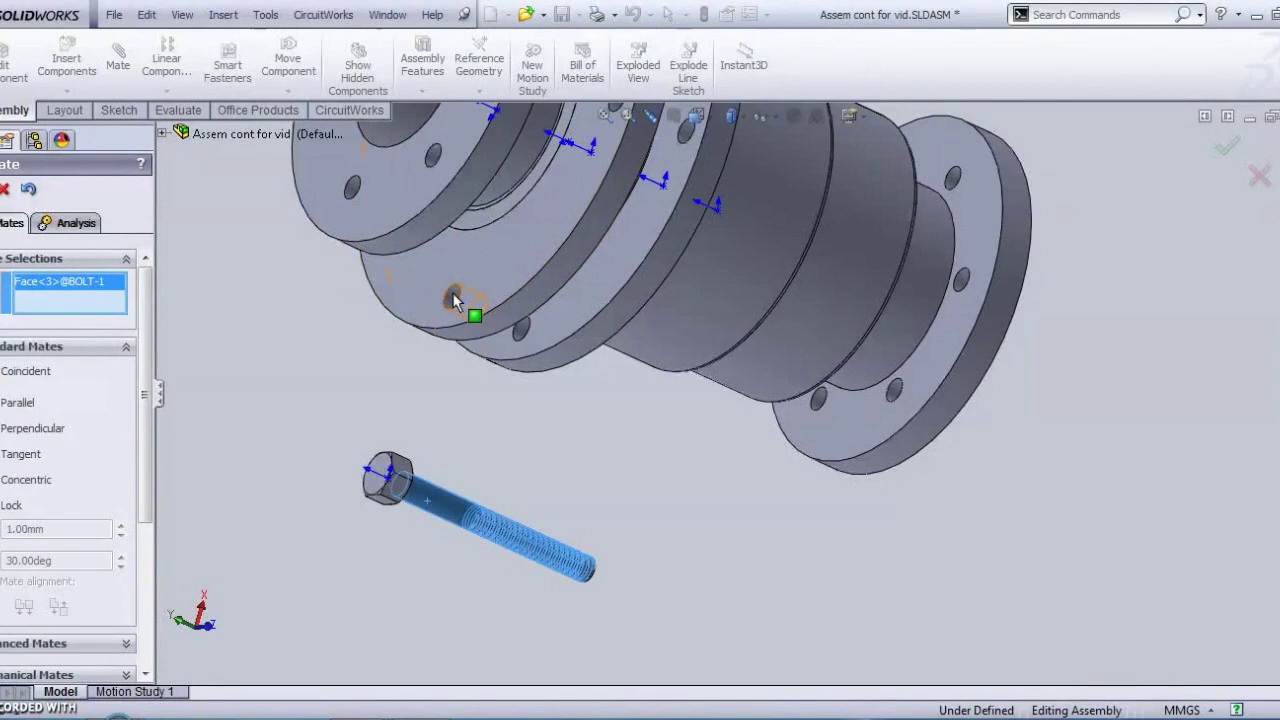
left_click(453, 297)
left_click(380, 427)
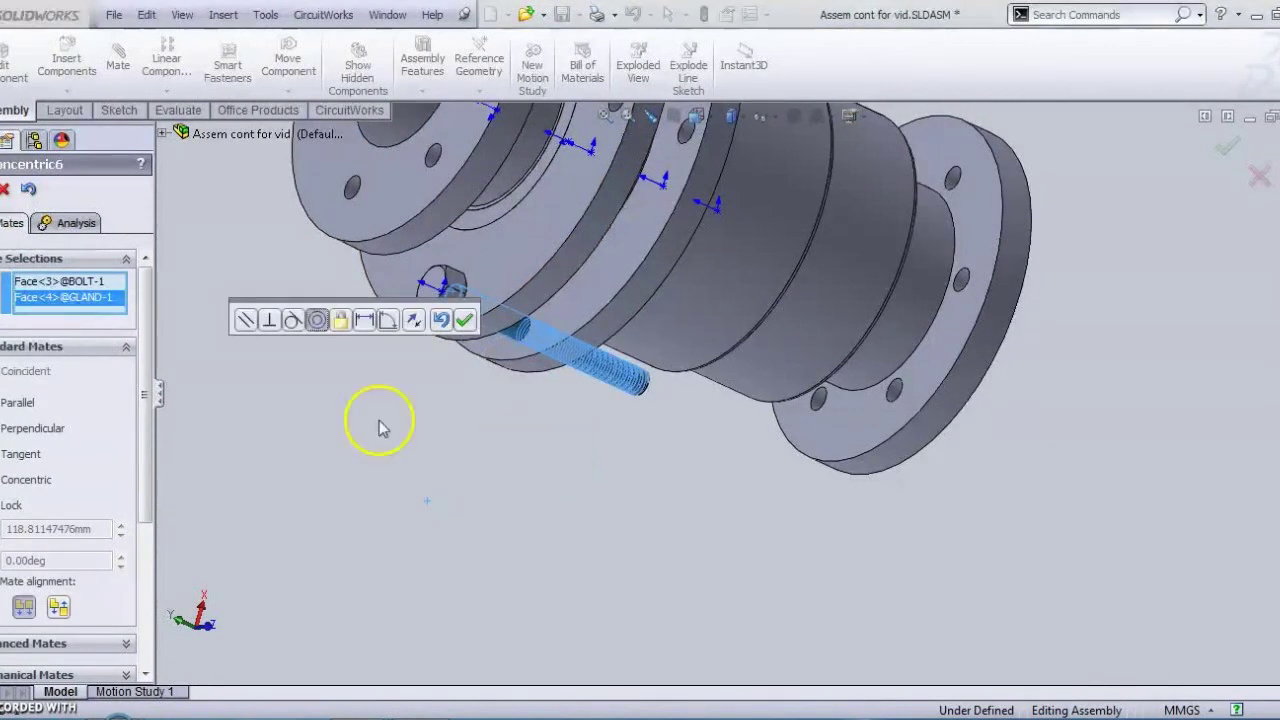
left_click(3, 187)
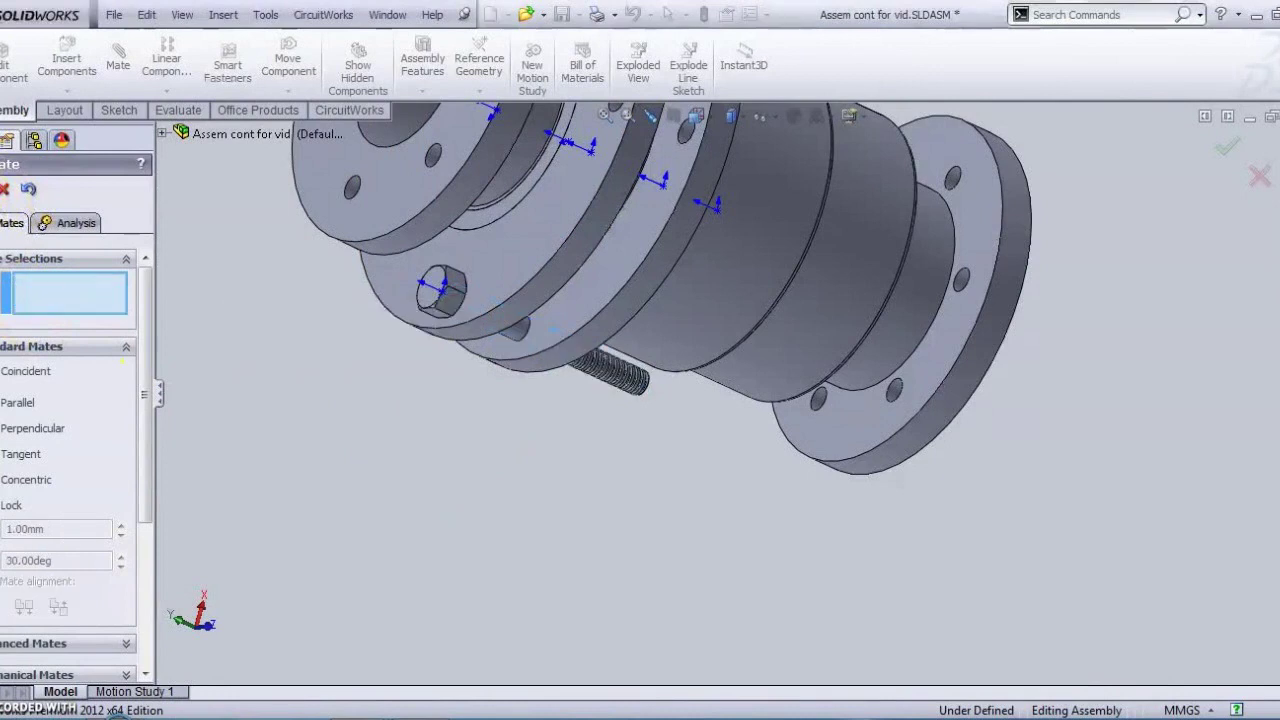
middle_click_drag(607, 455, 497, 198)
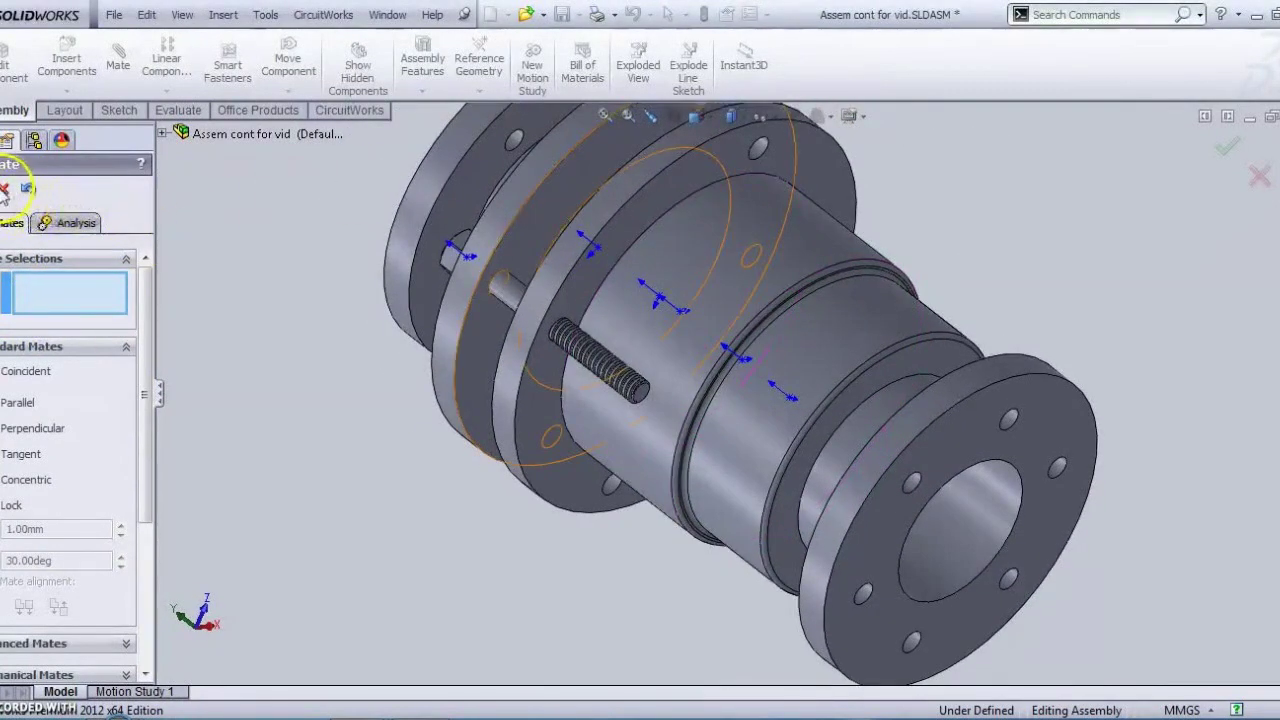
left_click(3, 187)
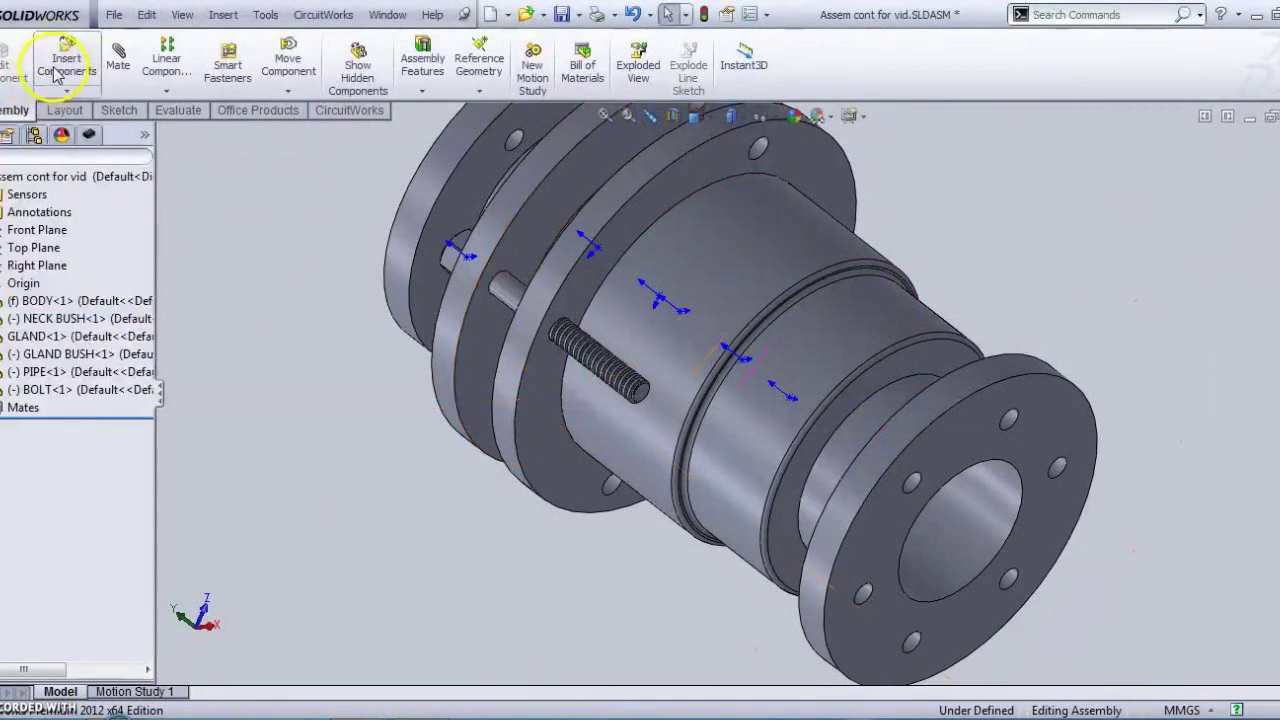
Insert NUT.SLDPRT near the flange and select its round face for a new mate.
left_click(67, 60)
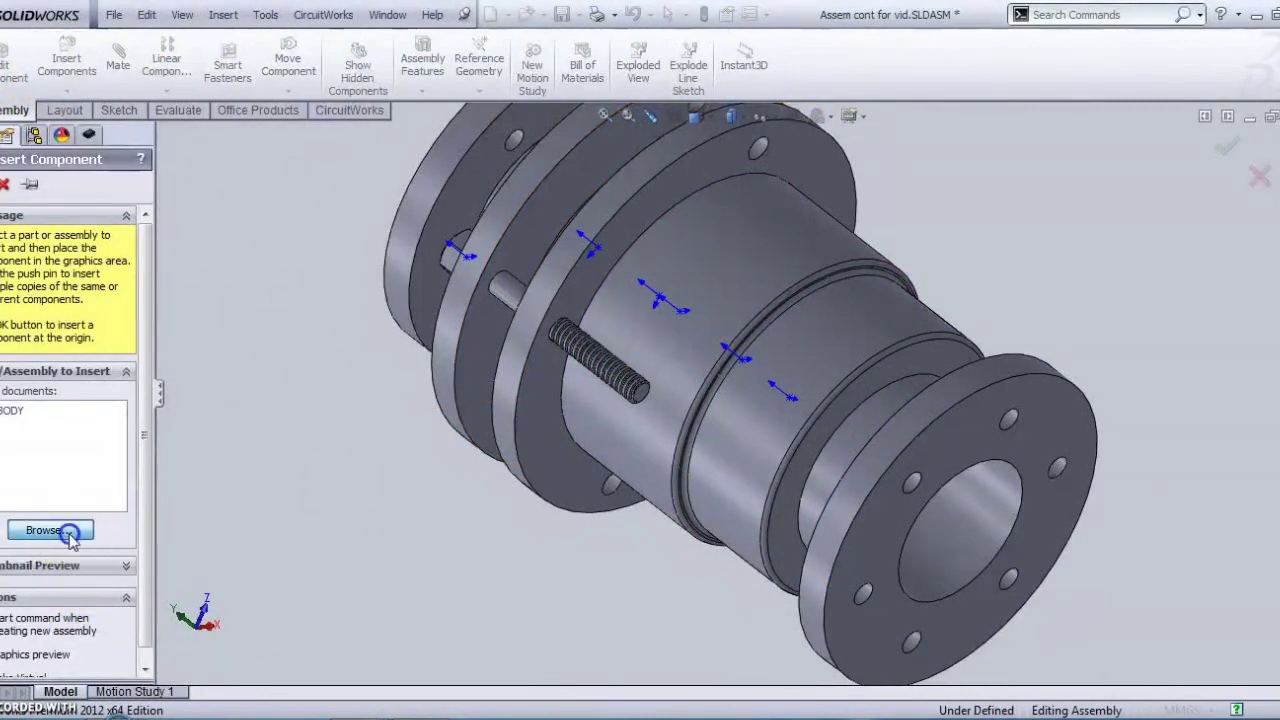
left_click(50, 530)
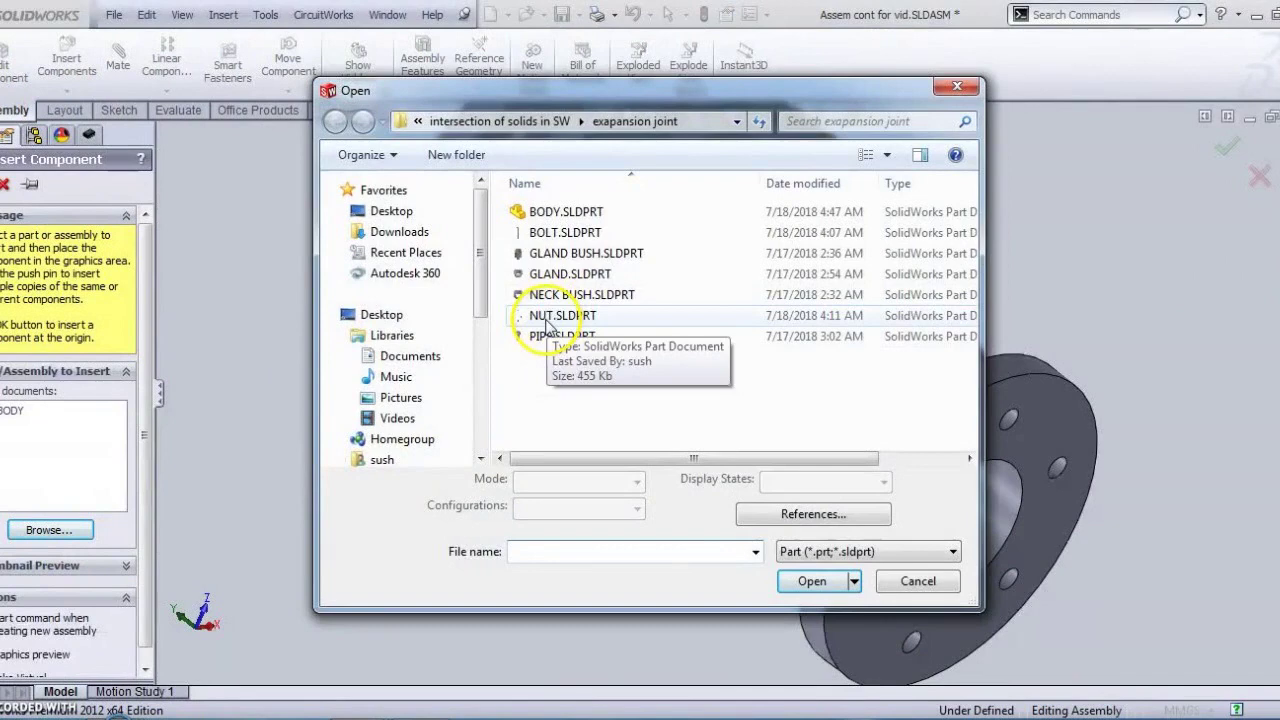
left_click(547, 318)
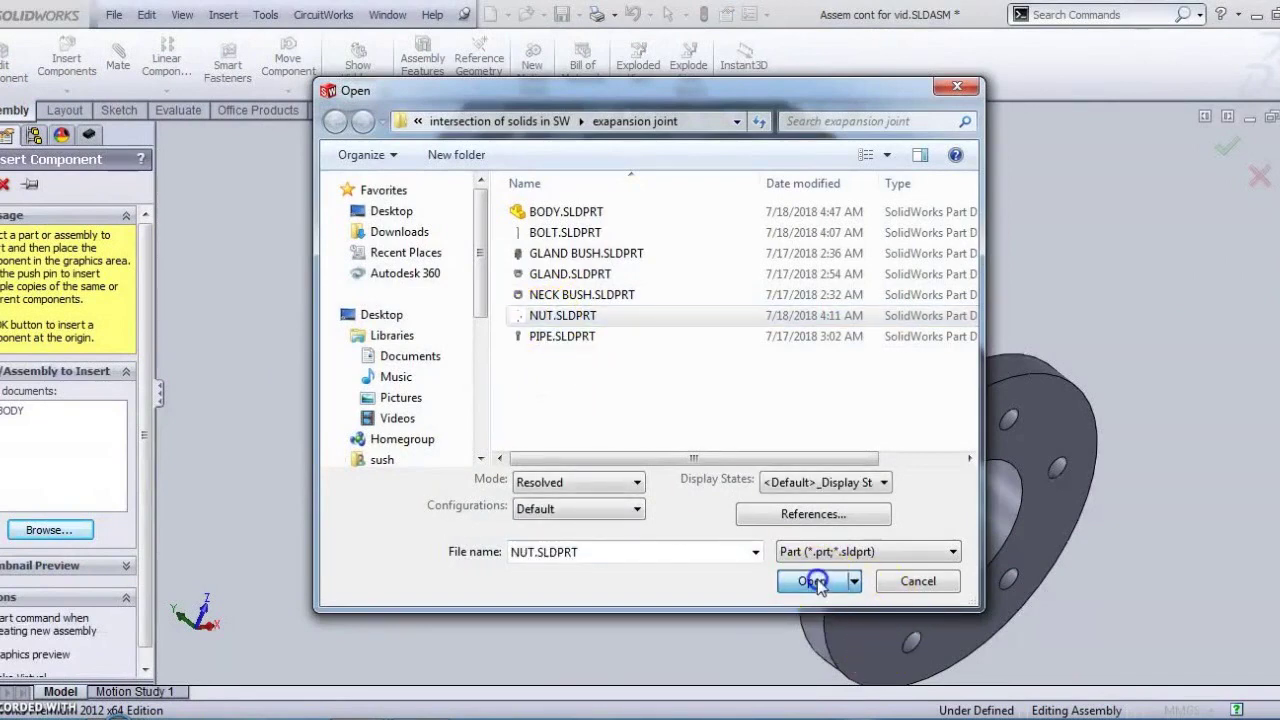
left_click(812, 581)
left_click(318, 460)
middle_click_drag(318, 460, 450, 500)
scroll(500, 485, "down", 6)
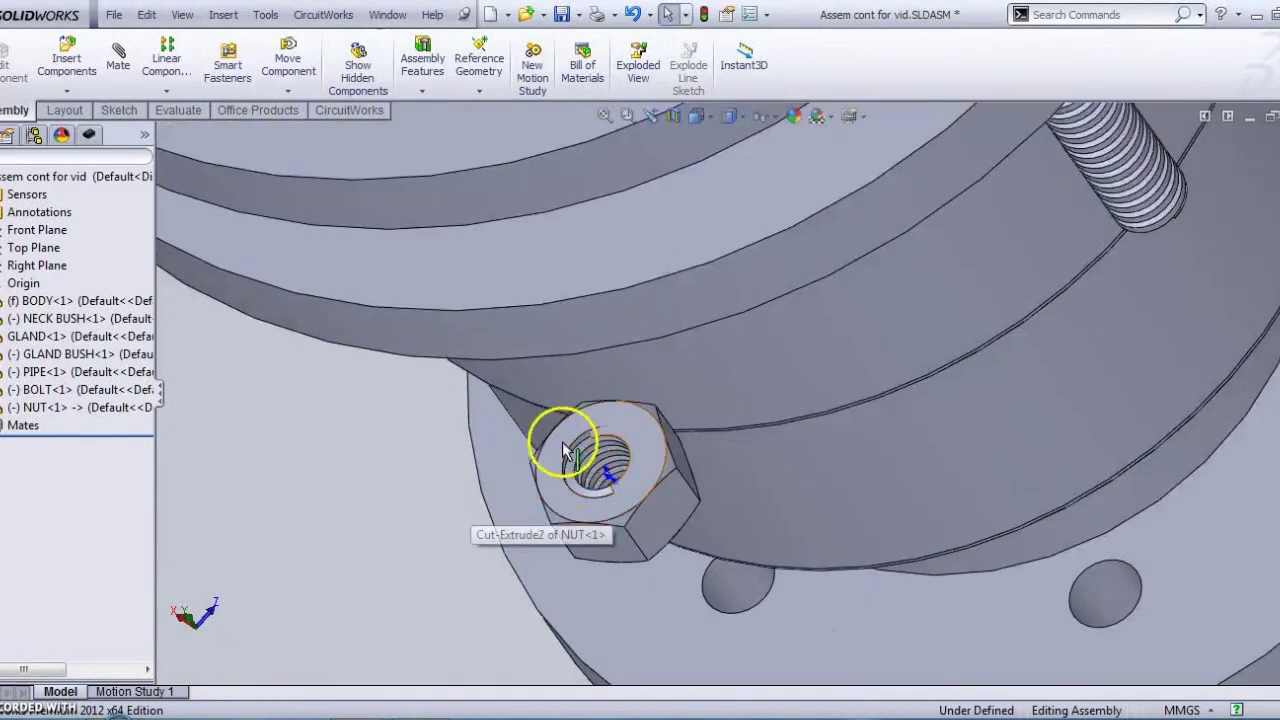
left_click(570, 470)
middle_click_drag(766, 377, 715, 345)
left_click(112, 56)
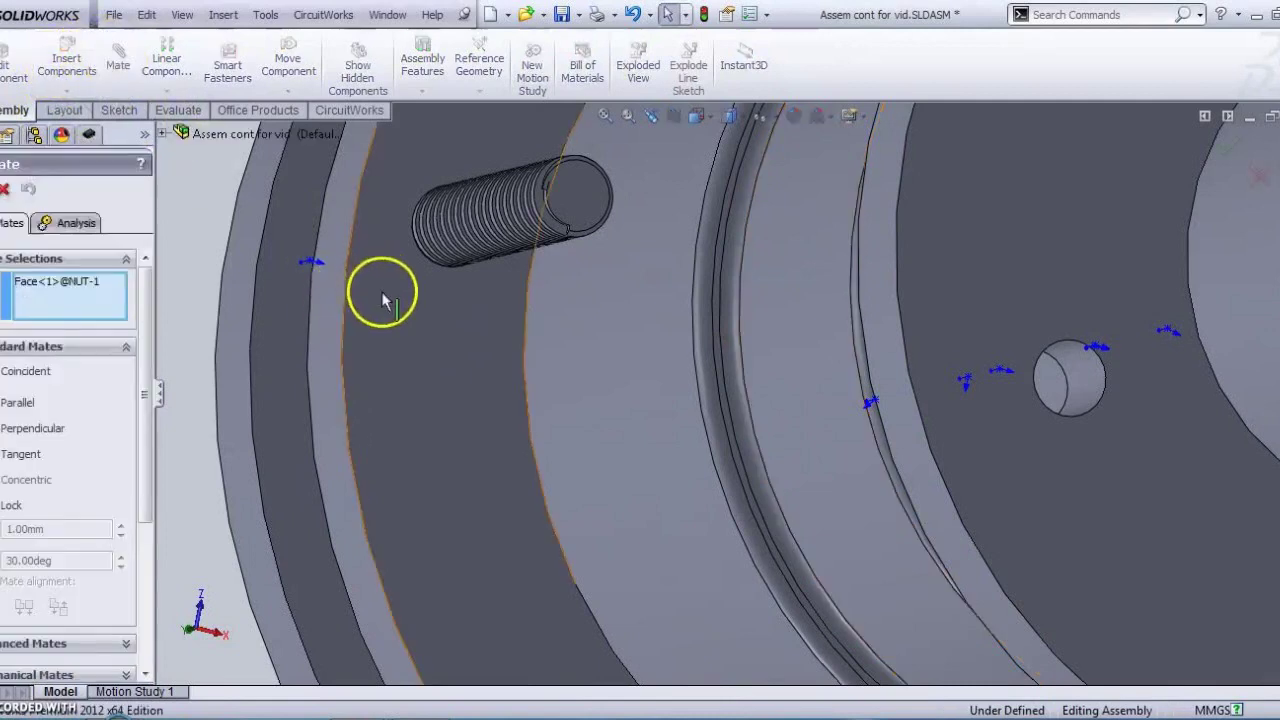
Mate the nut face coincident with the body face, anti-aligned so the nut faces outward.
left_click(412, 460)
left_click(413, 483)
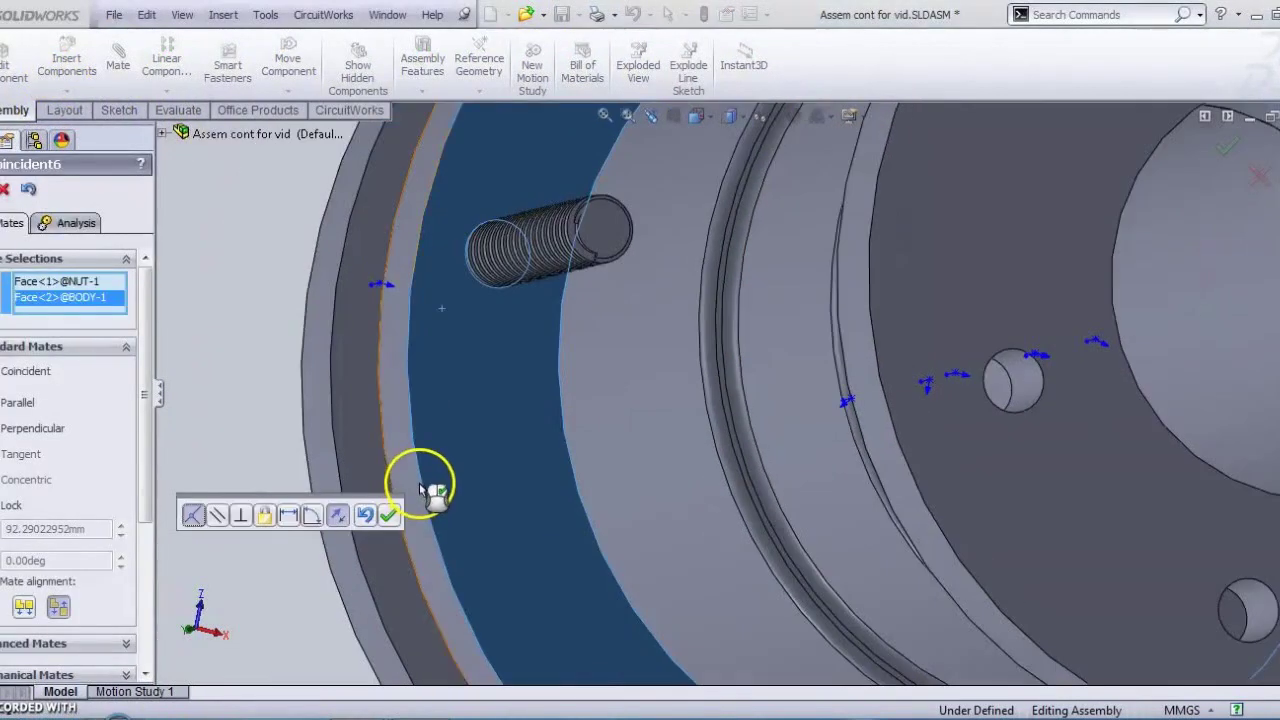
middle_click_drag(476, 478, 583, 487)
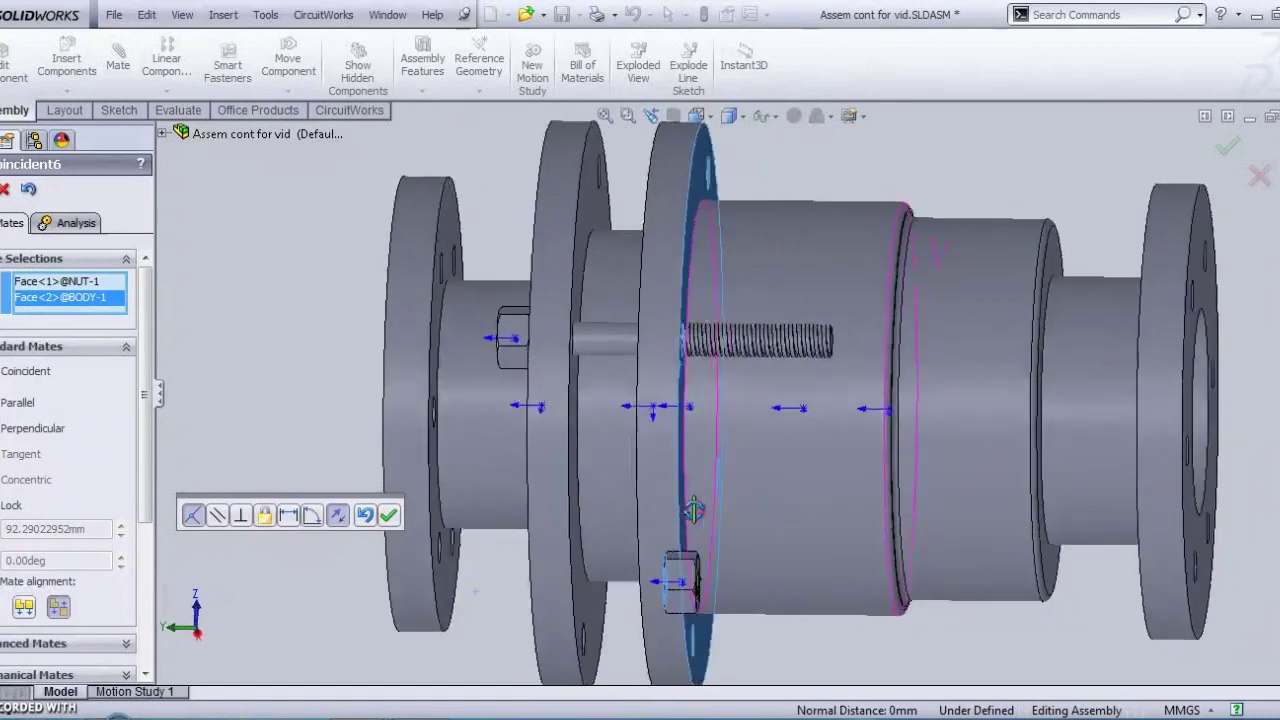
left_click(22, 609)
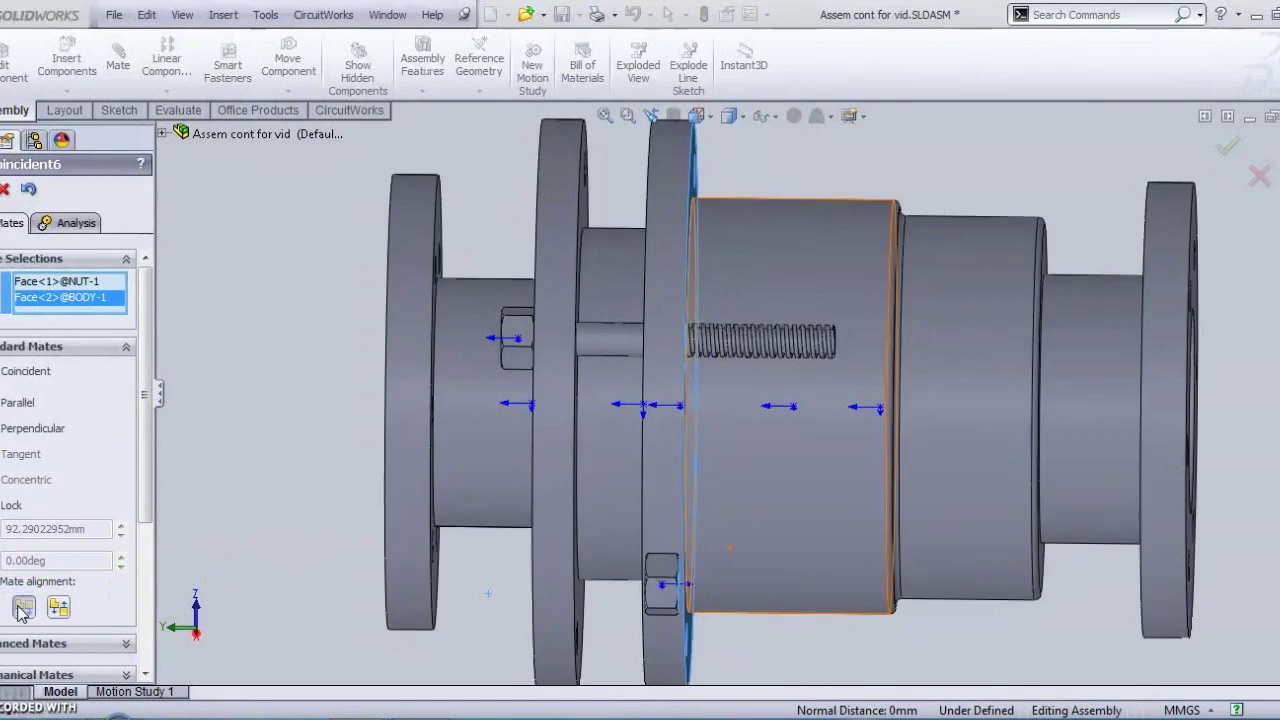
left_click(58, 608)
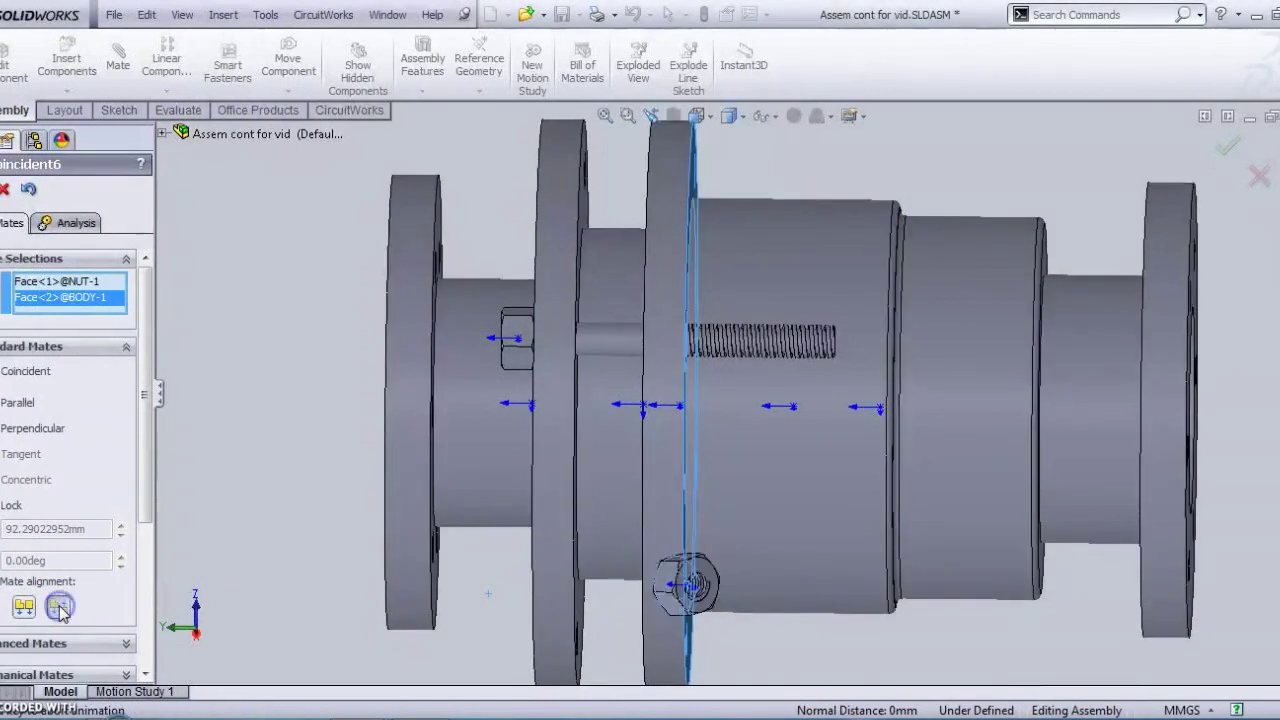
left_click(28, 606)
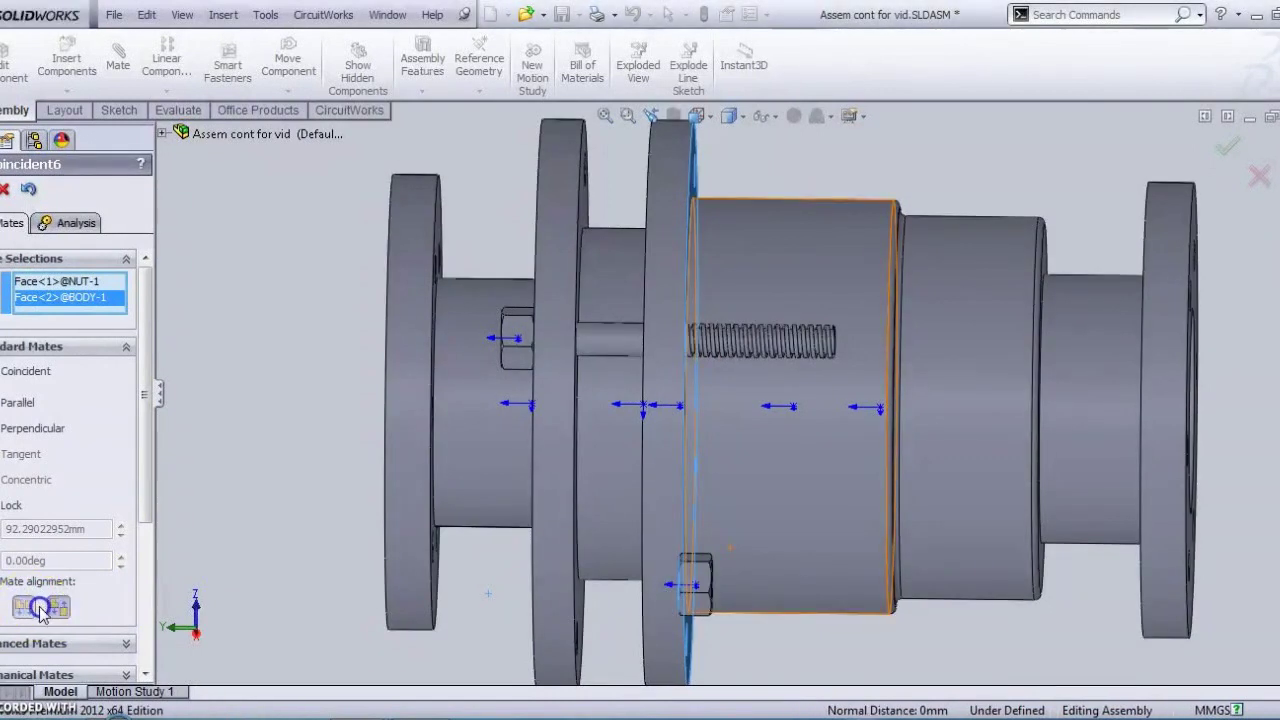
left_click(60, 610)
left_click(26, 318)
left_click(737, 588)
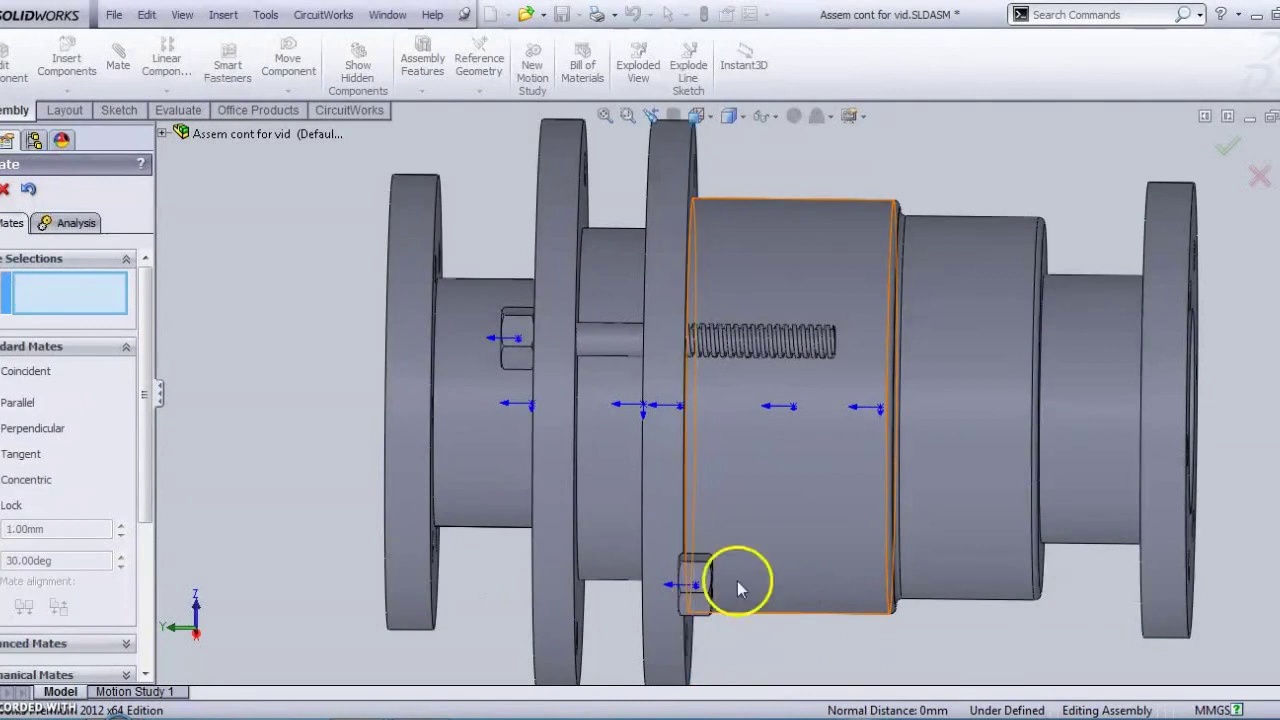
Select the nut's threaded bore face to begin the next mate.
middle_click_drag(623, 509, 629, 543)
scroll(700, 598, "down", 6)
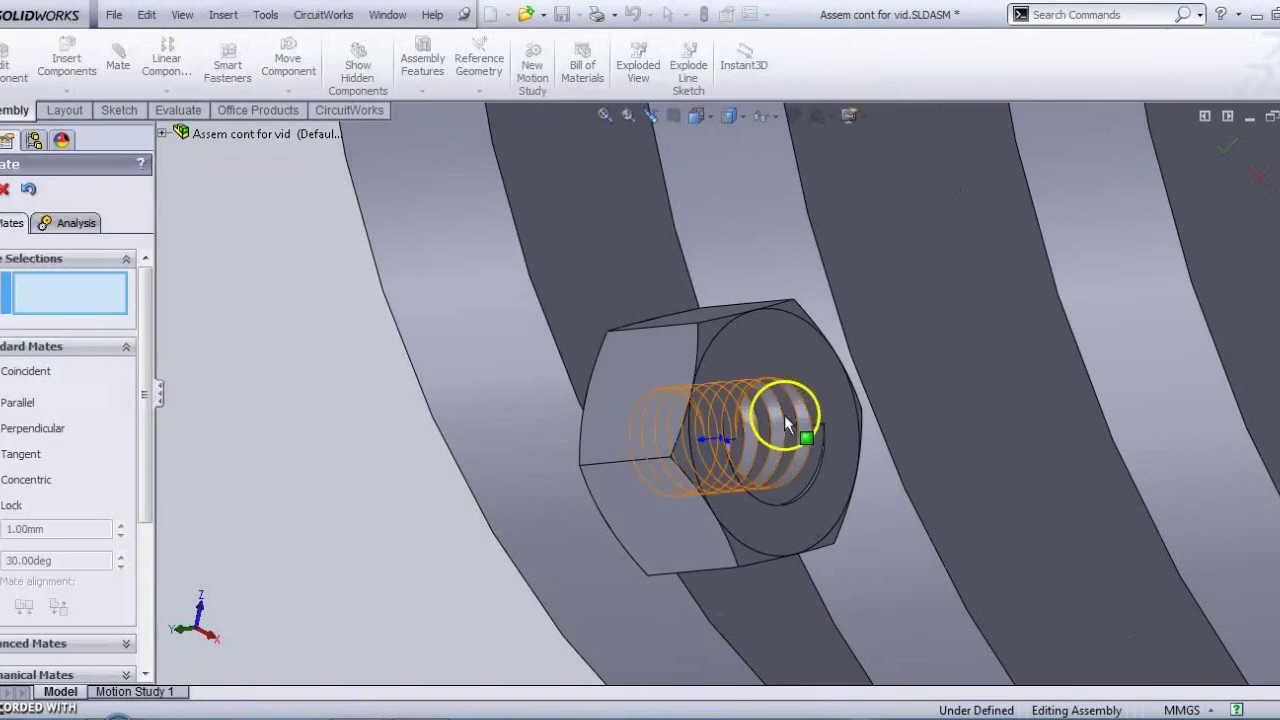
left_click(792, 425)
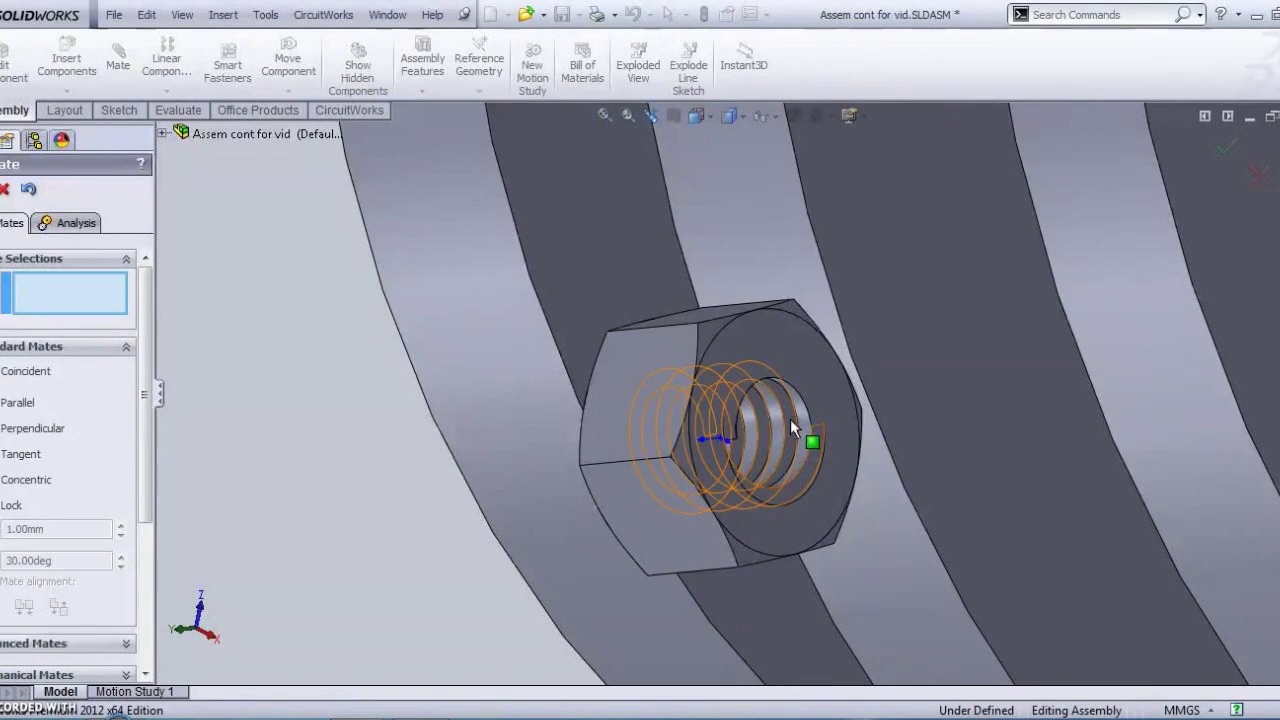
left_click(790, 419)
middle_click_drag(748, 373, 835, 290)
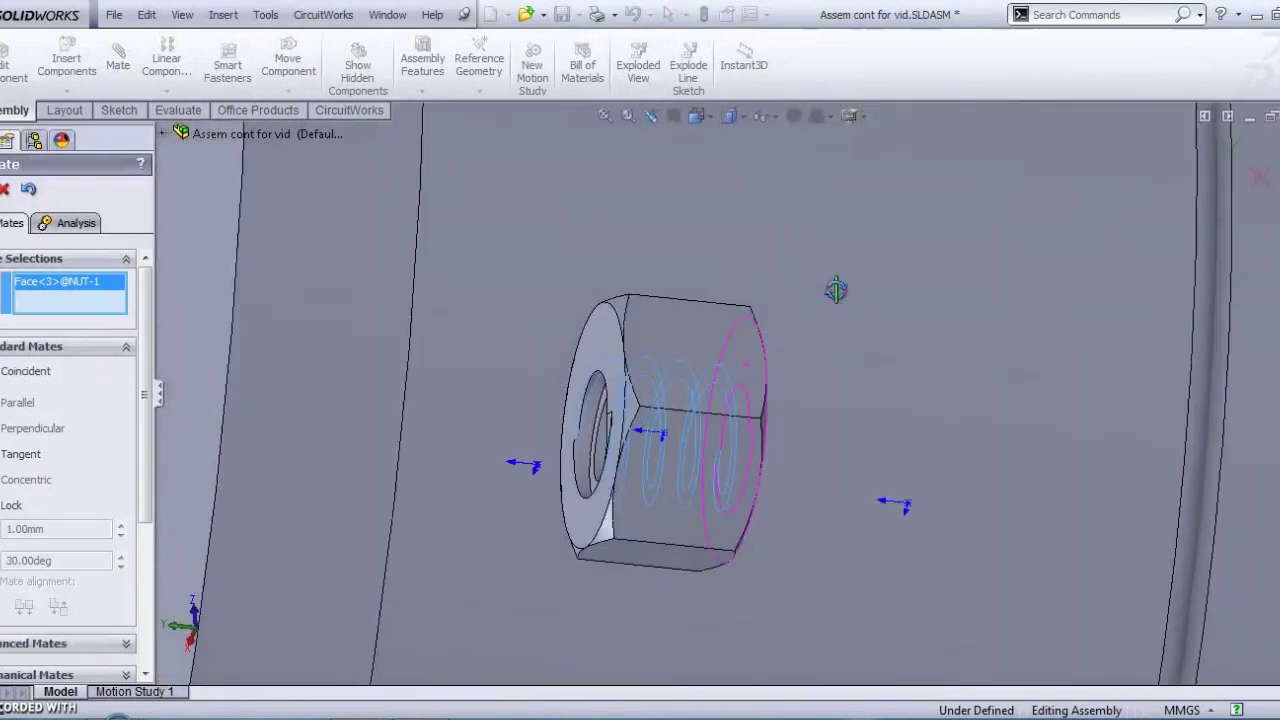
scroll(629, 316, "up", 5)
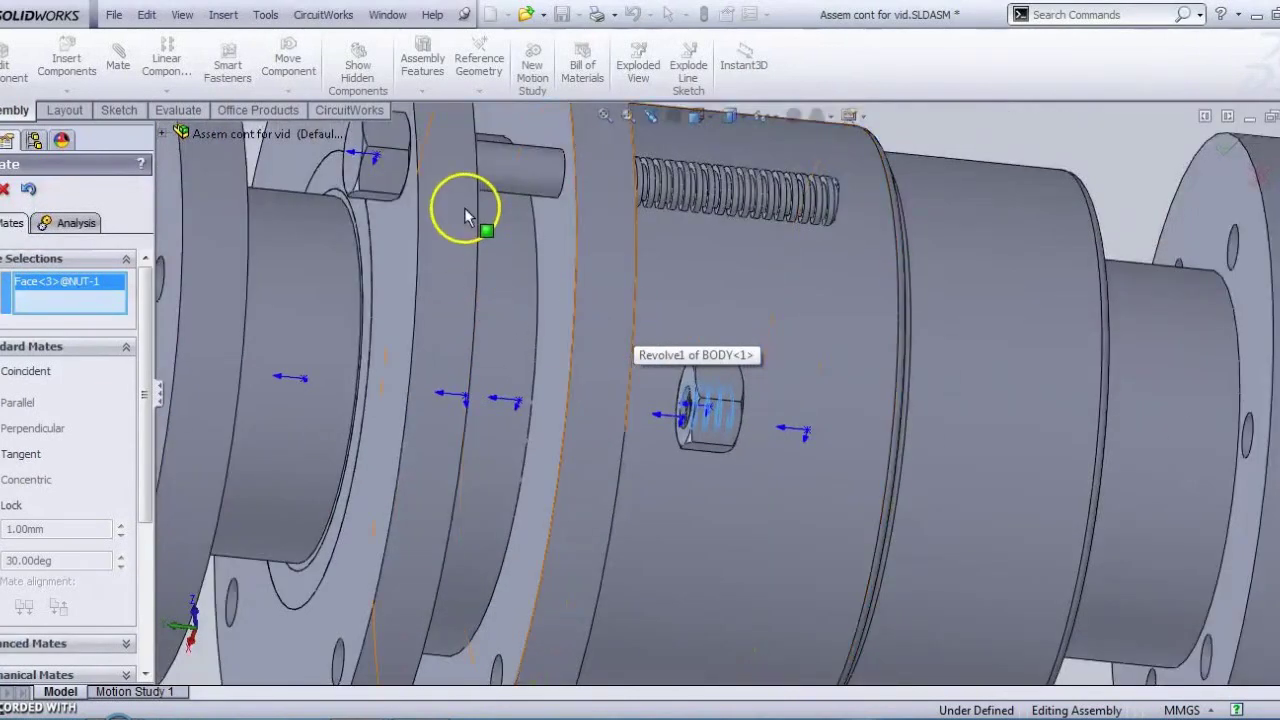
scroll(723, 206, "up", 2)
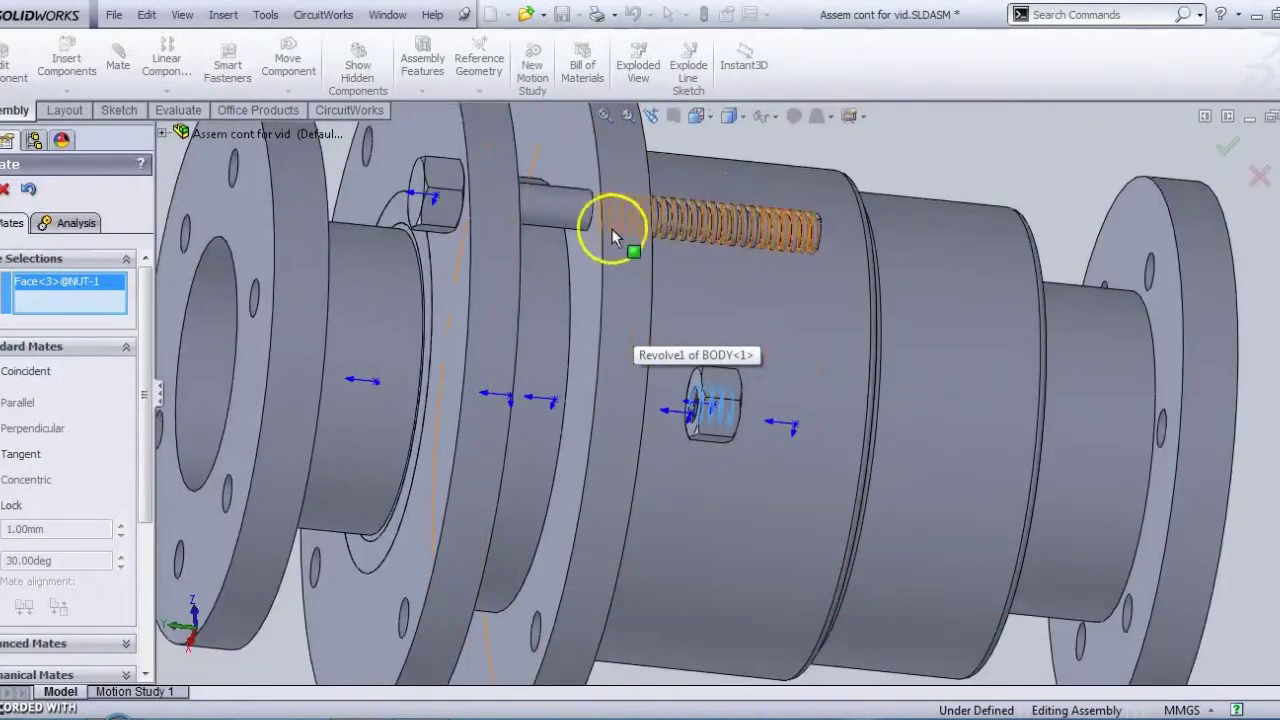
middle_click_drag(554, 226, 565, 238)
middle_click_drag(592, 245, 668, 283)
left_click(673, 236)
scroll(676, 237, "down", 5)
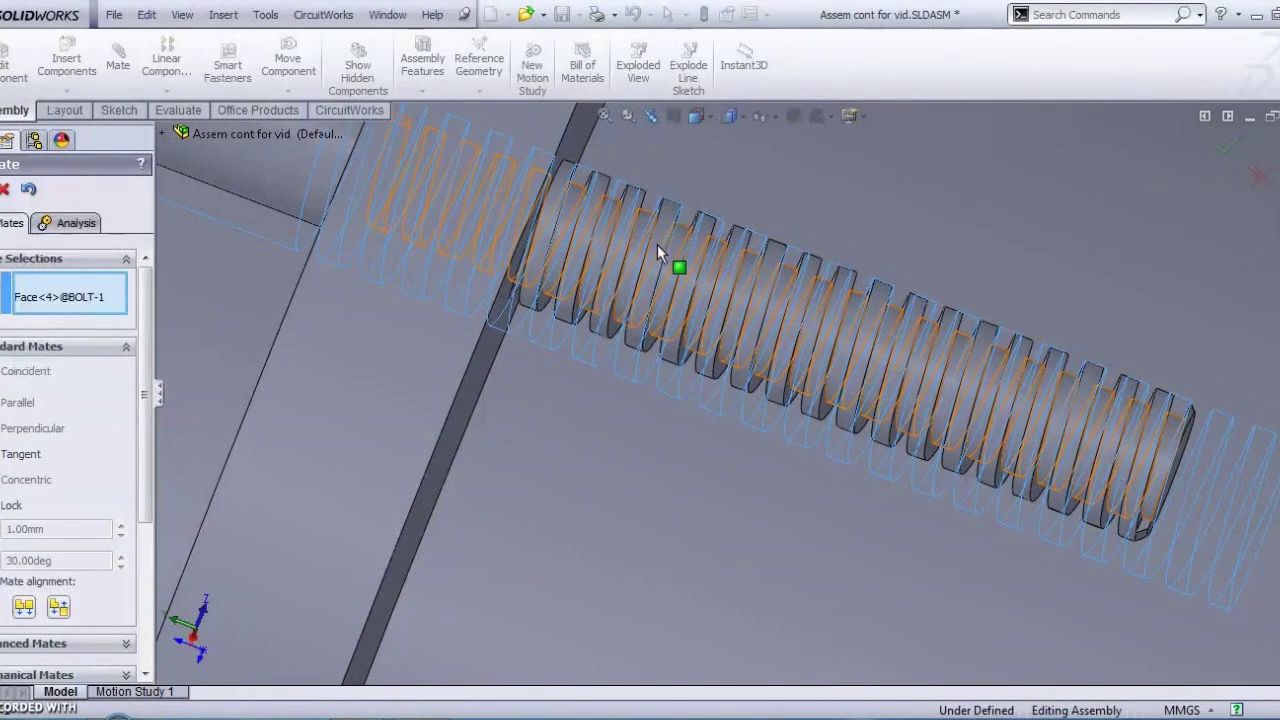
left_click(700, 443)
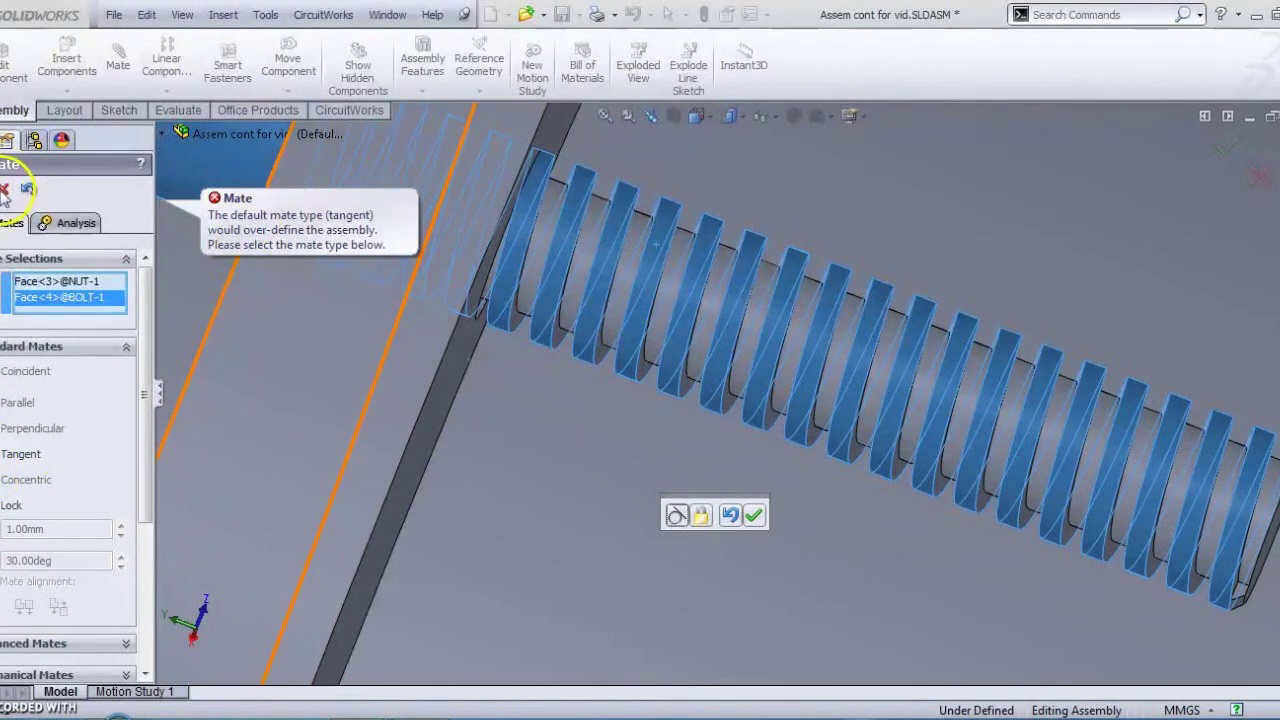
left_click(35, 300)
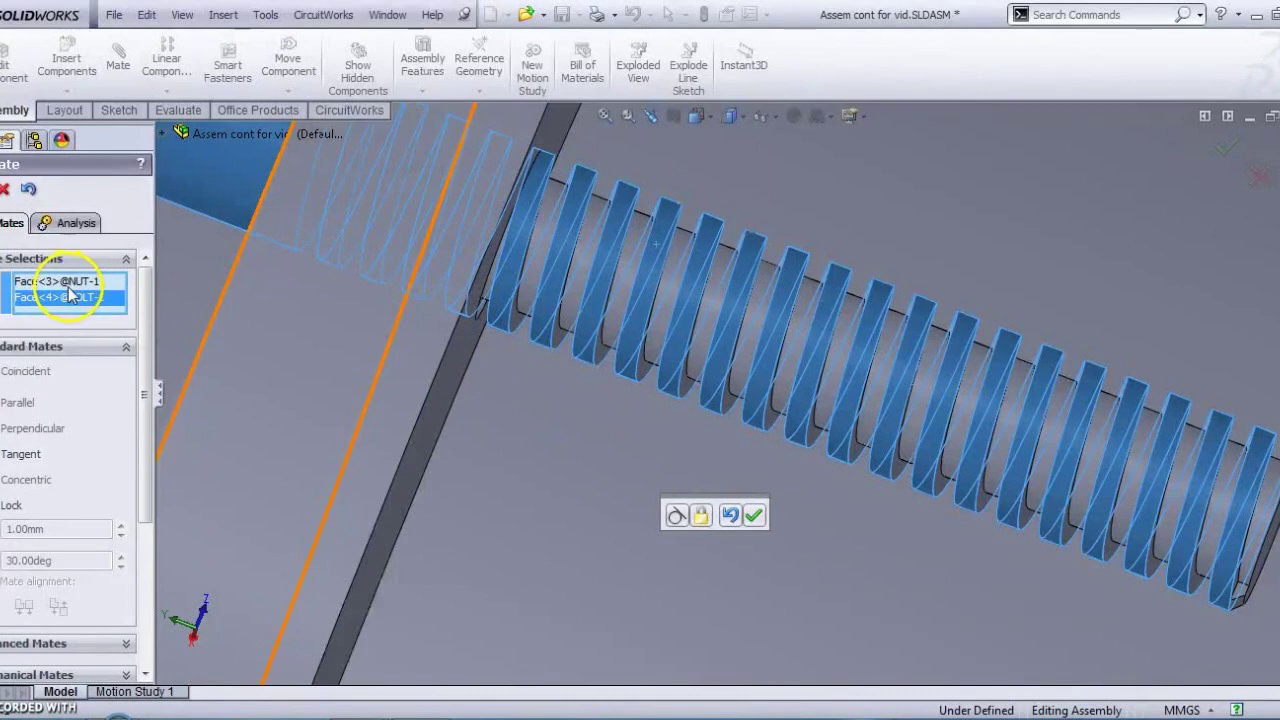
key("Delete")
Mate the nut's circular edge concentric with the bolt's circular edge and close the Mate manager.
scroll(700, 510, "up", 8)
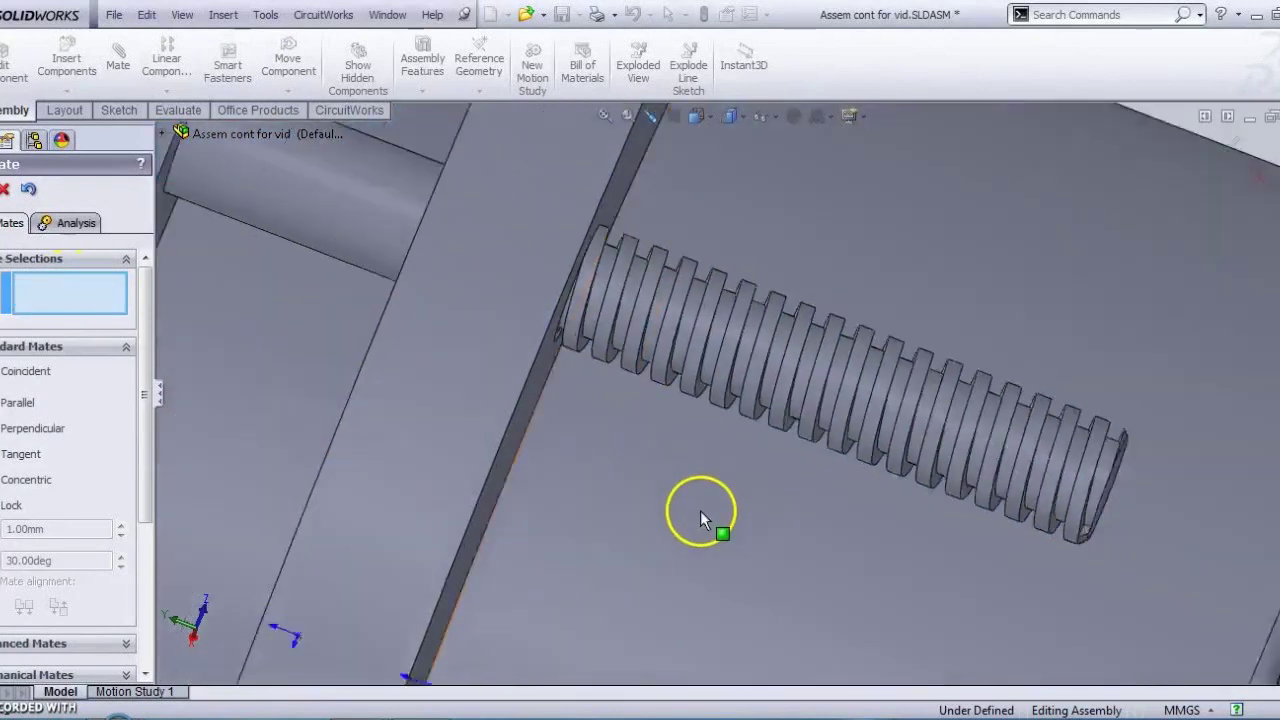
middle_click_drag(550, 440, 778, 580)
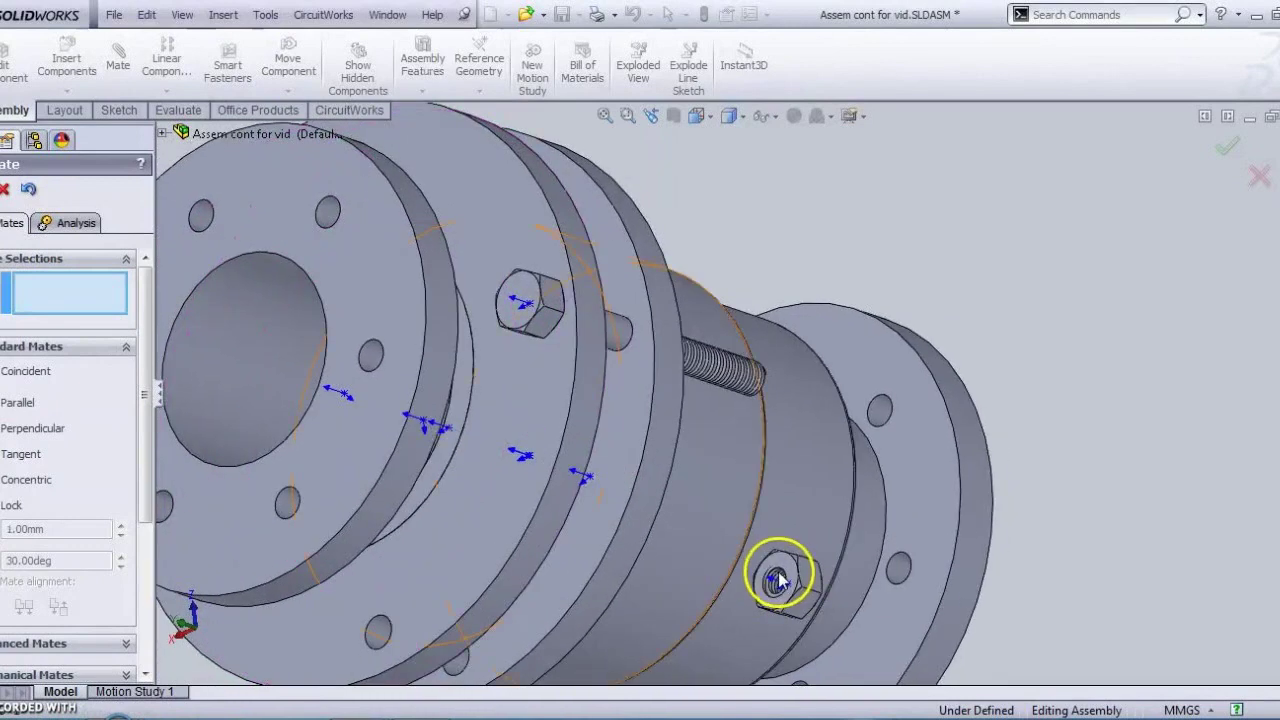
scroll(775, 577, "down", 2)
scroll(795, 530, "down", 2)
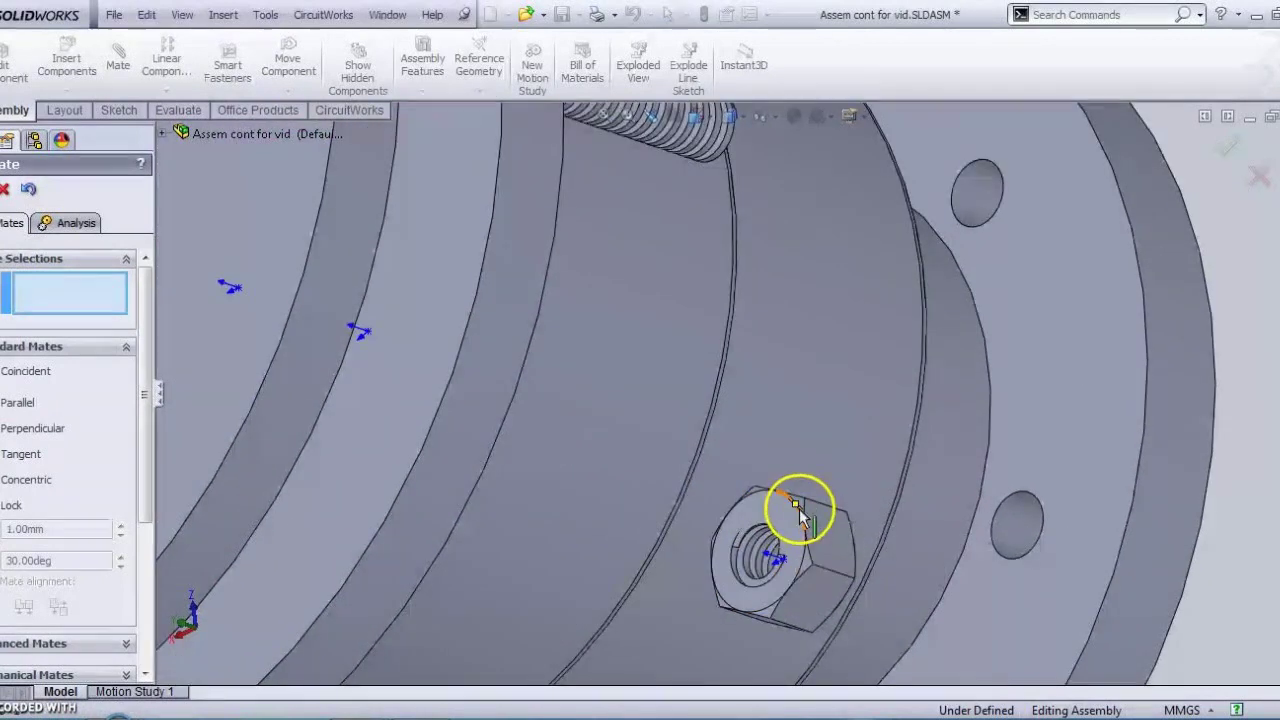
left_click(800, 509)
scroll(640, 490, "up", 6)
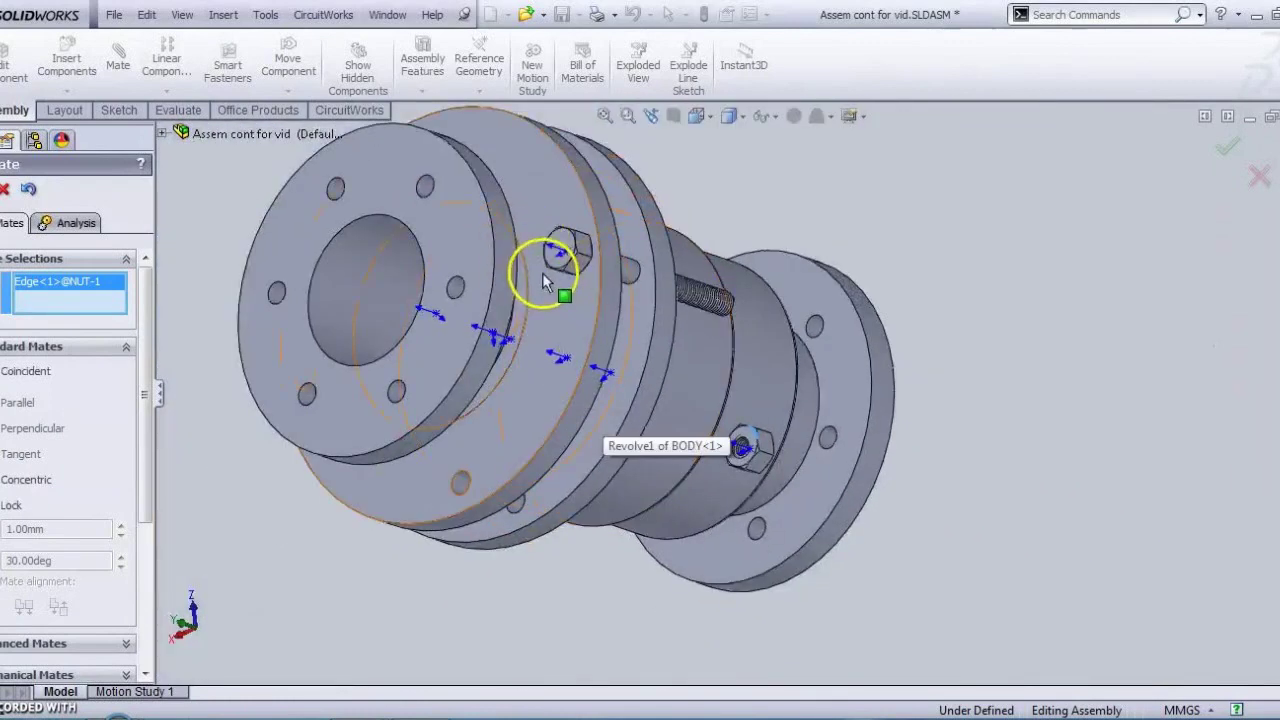
scroll(543, 281, "down", 5)
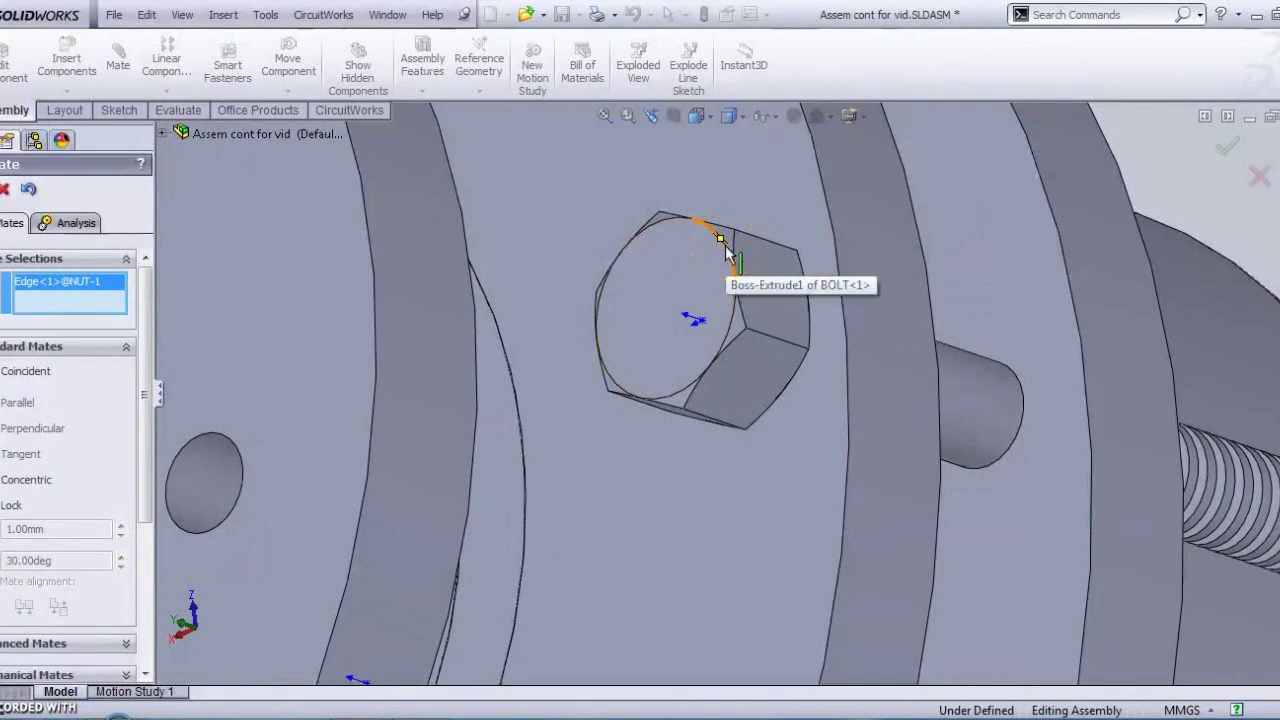
left_click(727, 252)
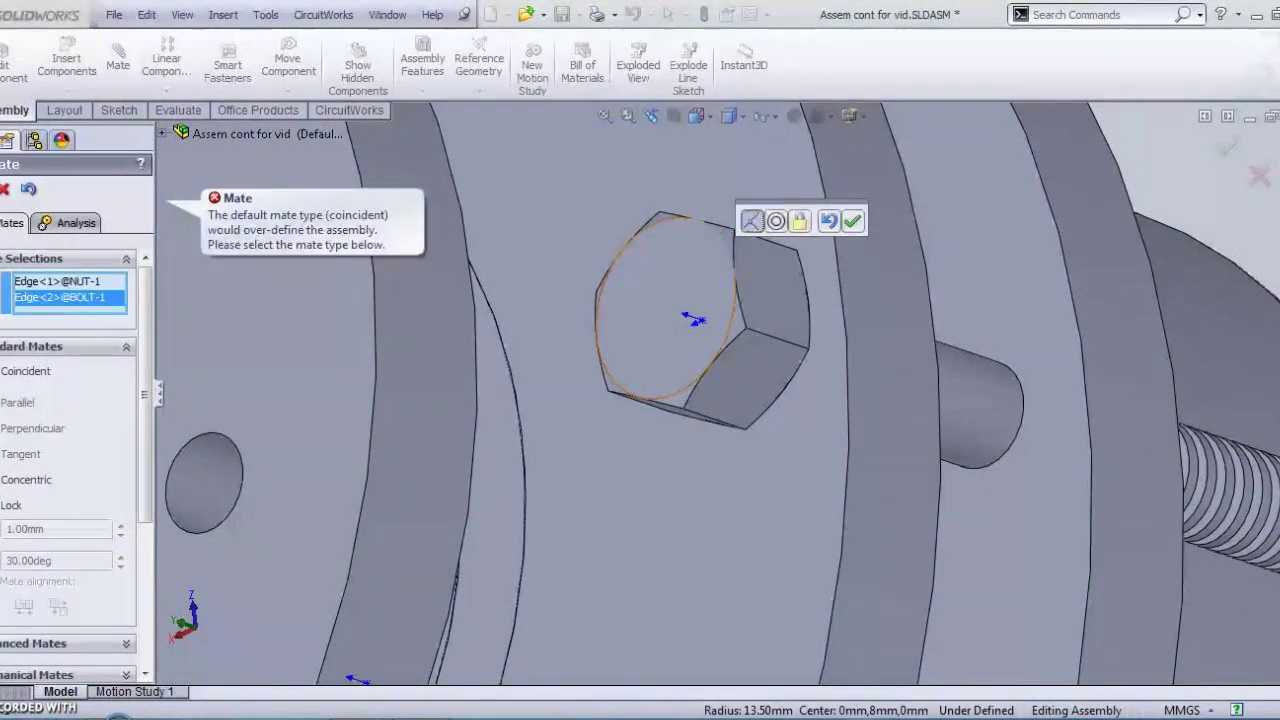
left_click(10, 479)
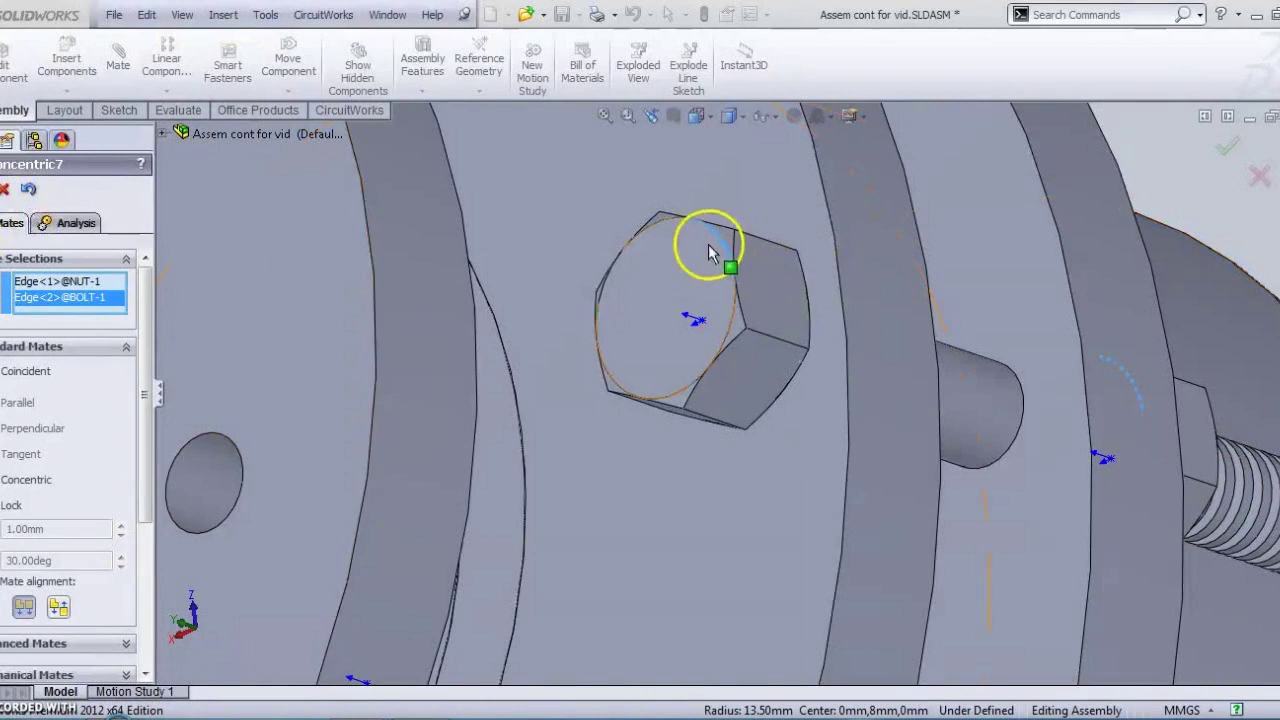
left_click(3, 186)
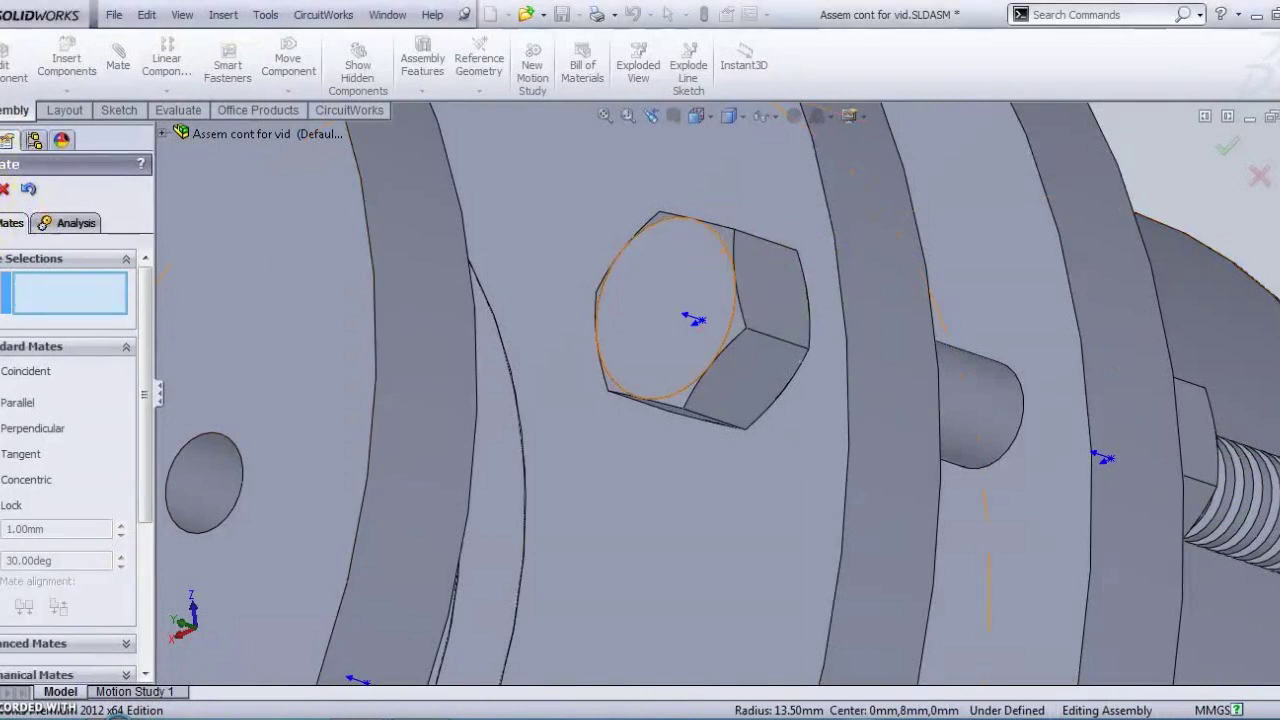
scroll(1013, 510, "up", 5)
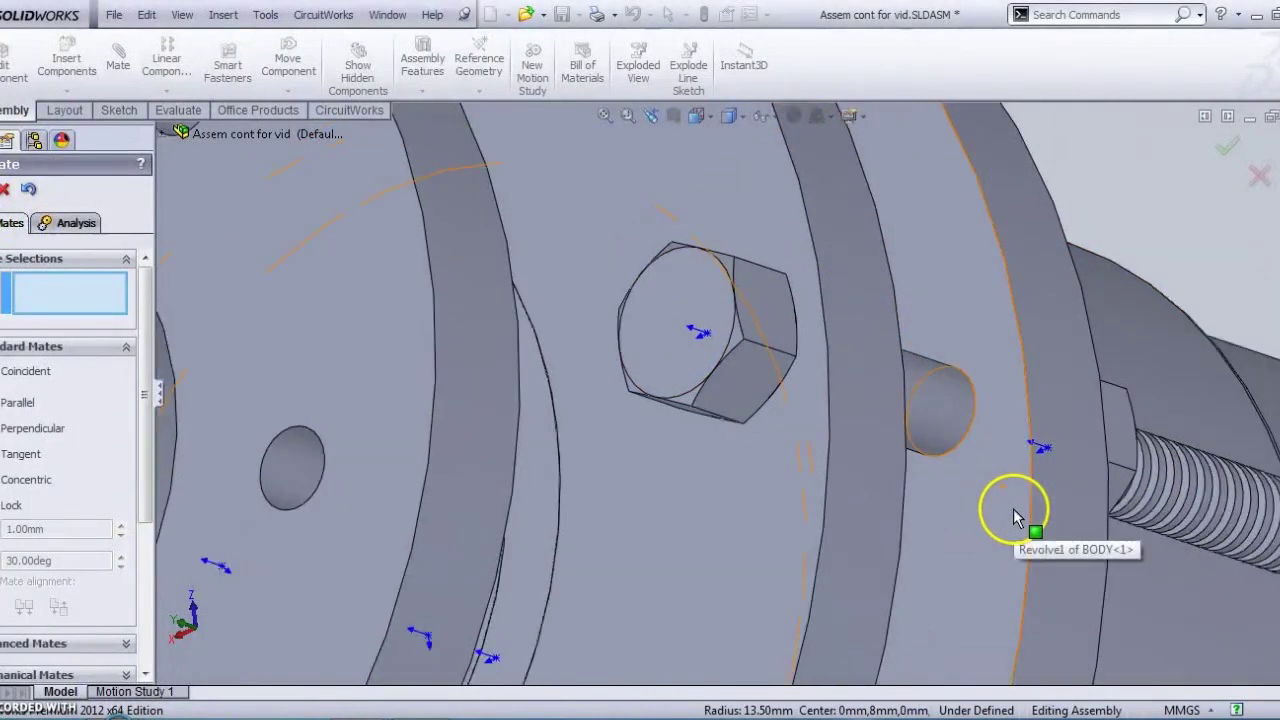
middle_click_drag(951, 523, 913, 541)
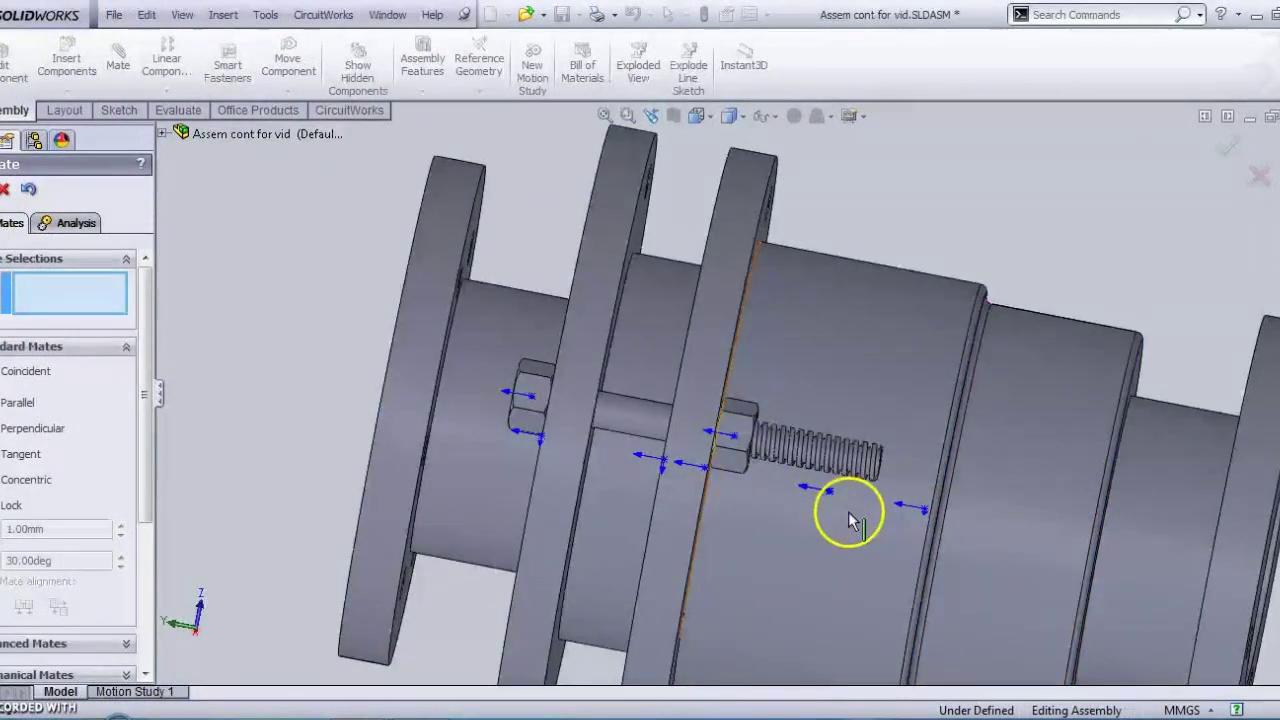
left_click(4, 190)
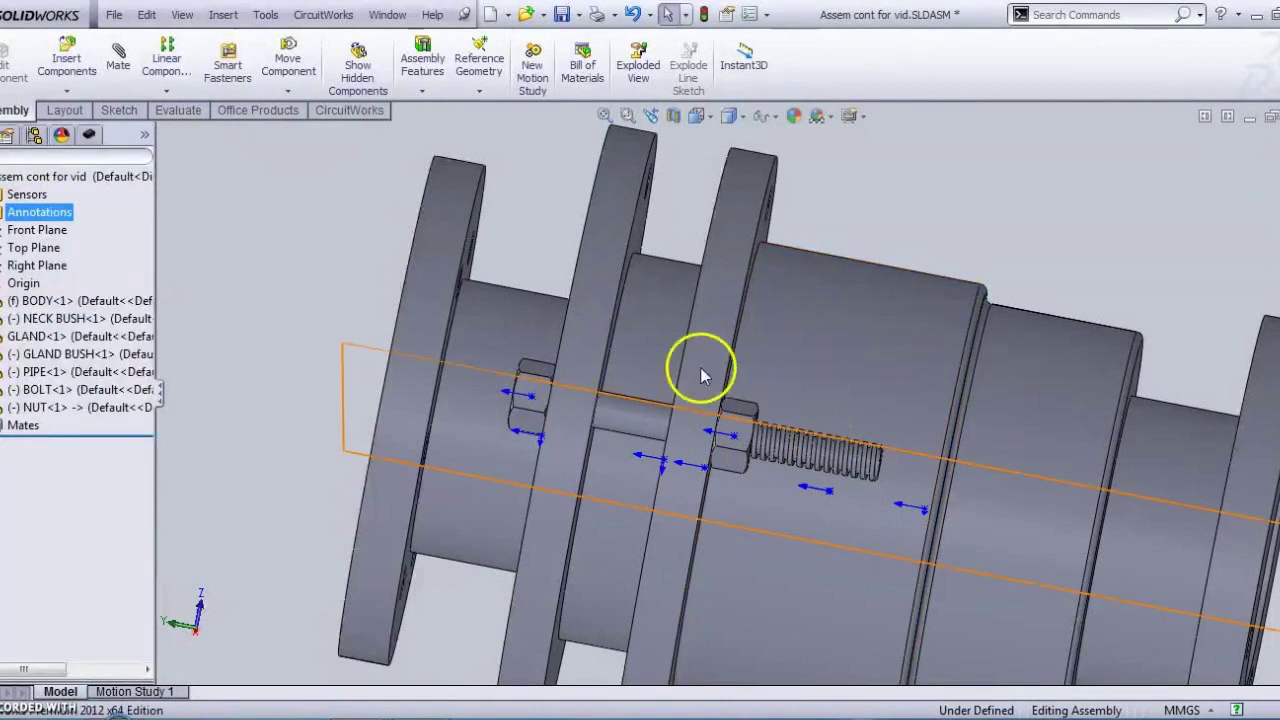
Start a circular component pattern using the flange's circular edge as the axis.
left_click(162, 91)
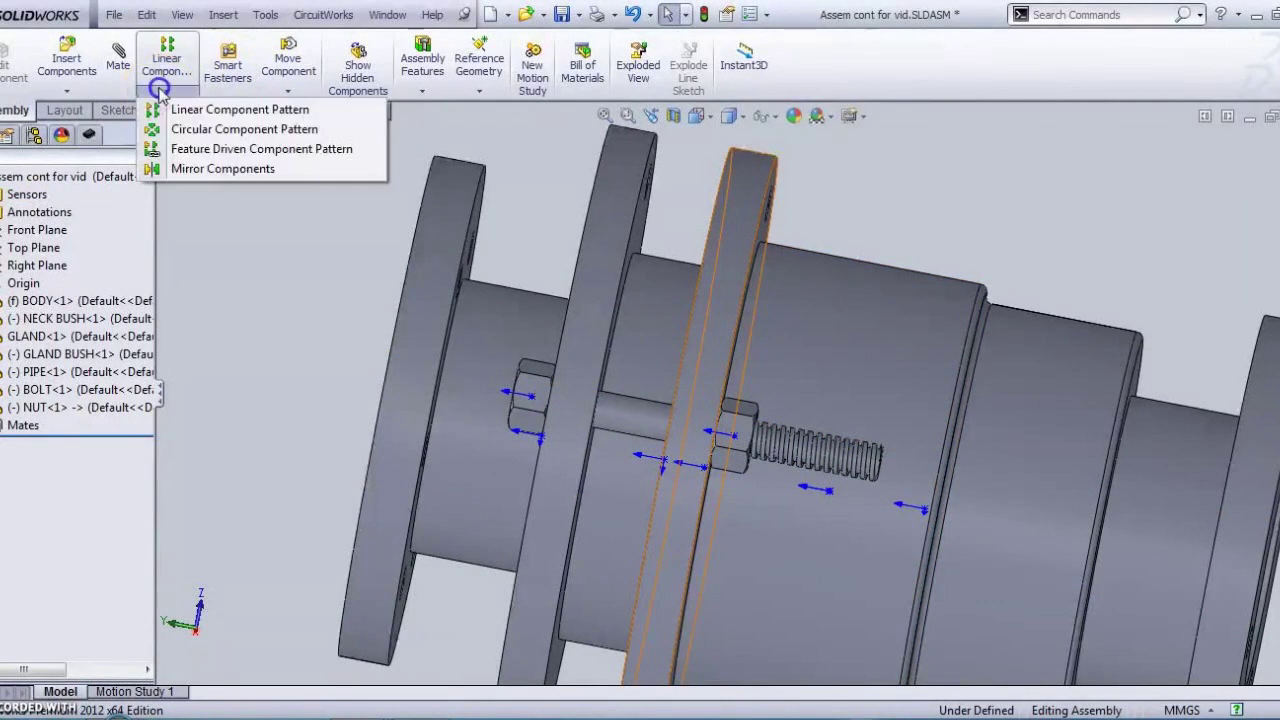
left_click(172, 128)
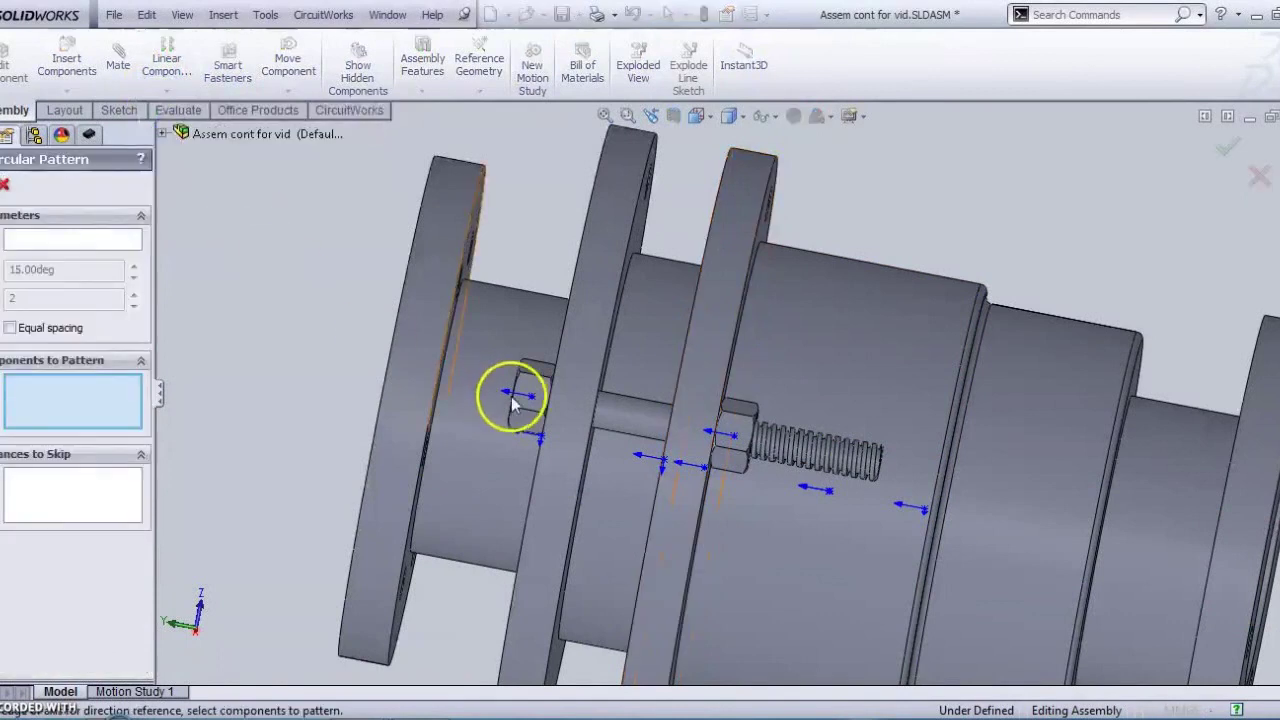
left_click(60, 240)
middle_click_drag(376, 372, 438, 393)
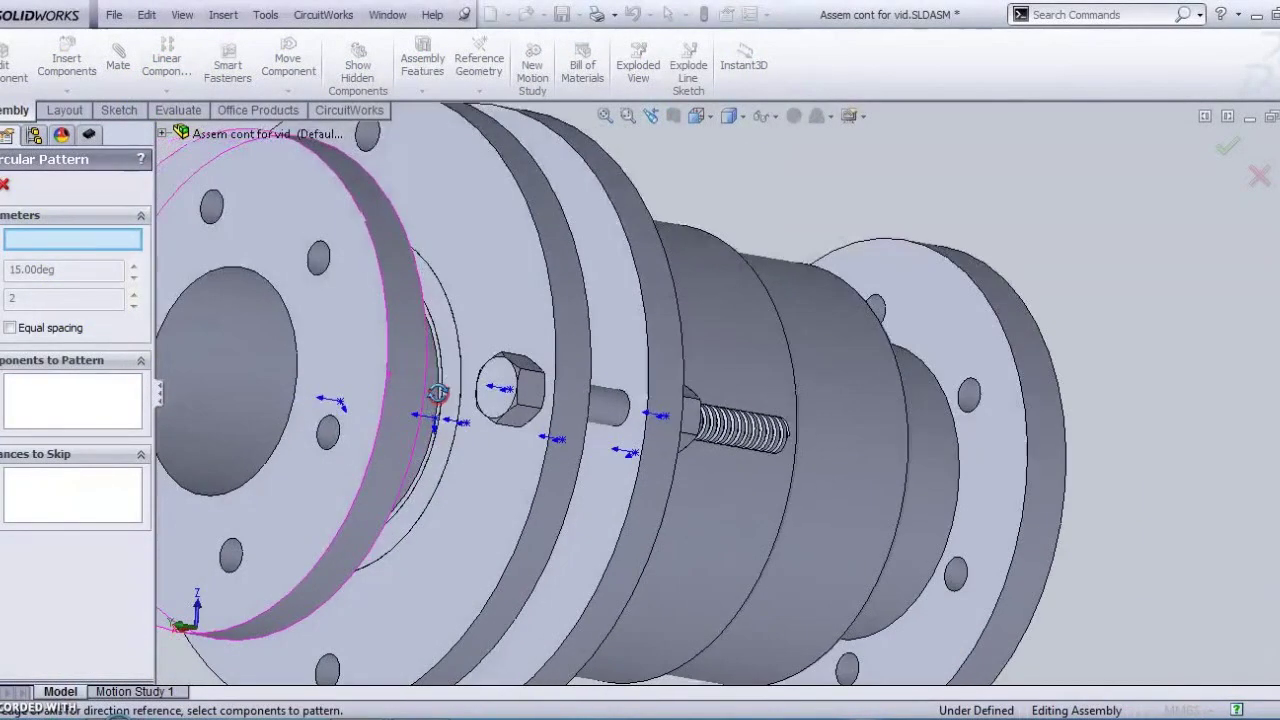
left_click(388, 377)
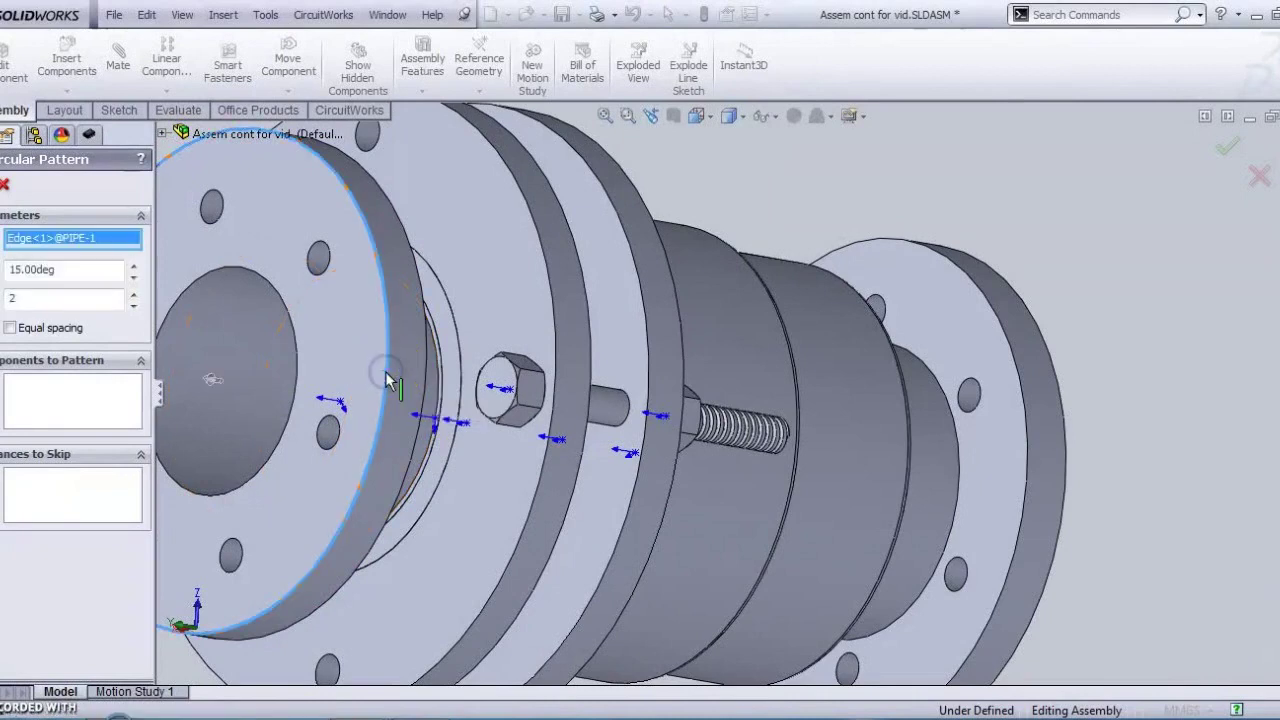
middle_click_drag(380, 451, 67, 295)
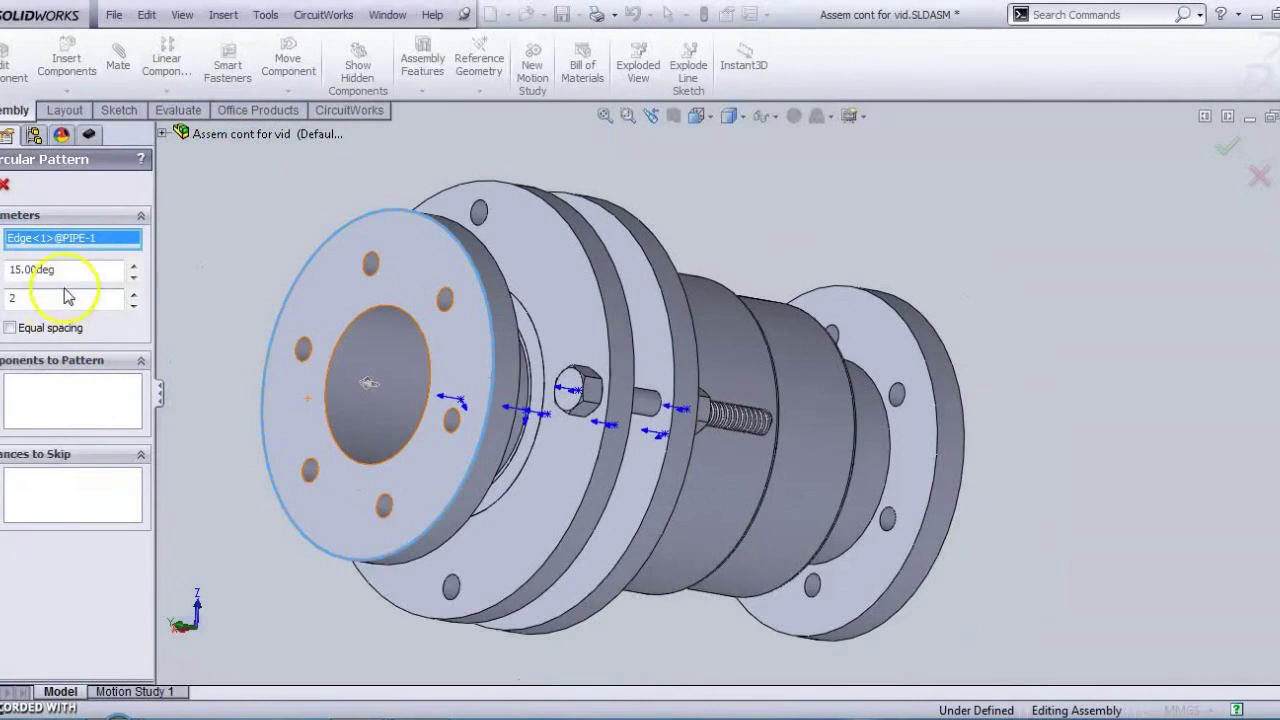
Set 4 equally spaced instances over 360°, pattern BOLT<1> and NUT<1>, and confirm.
left_click(134, 294)
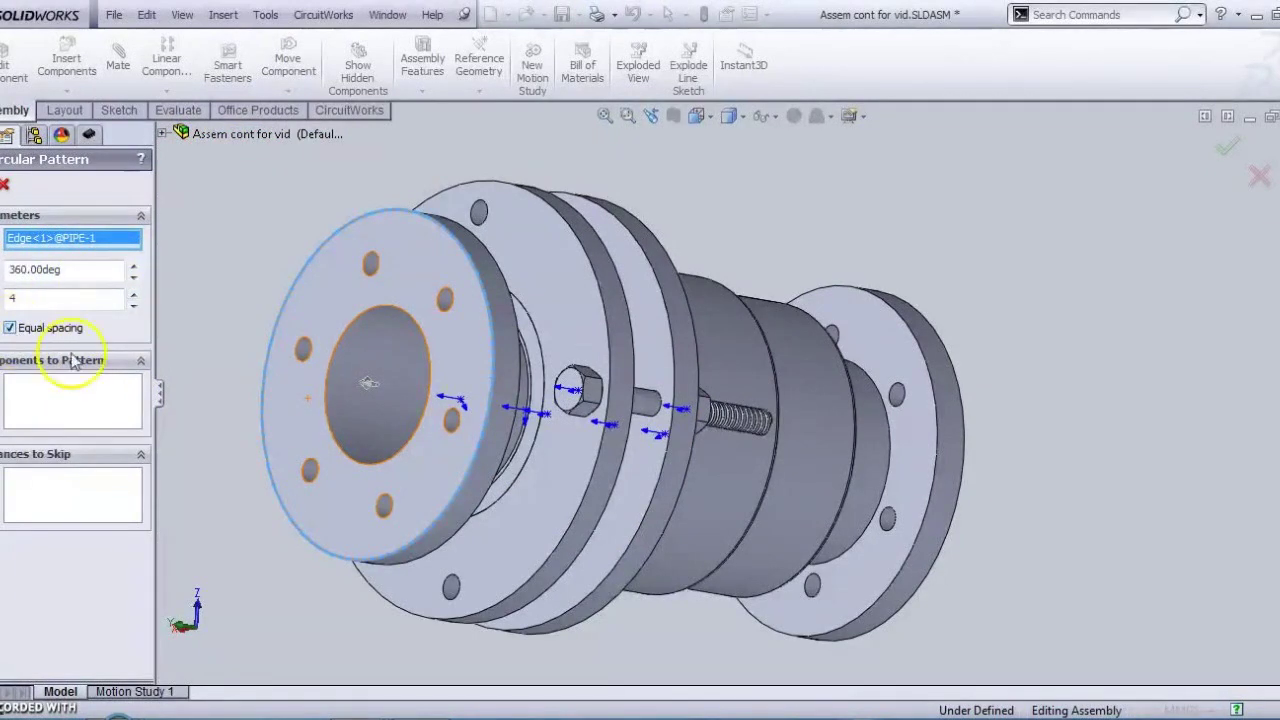
left_click(294, 509)
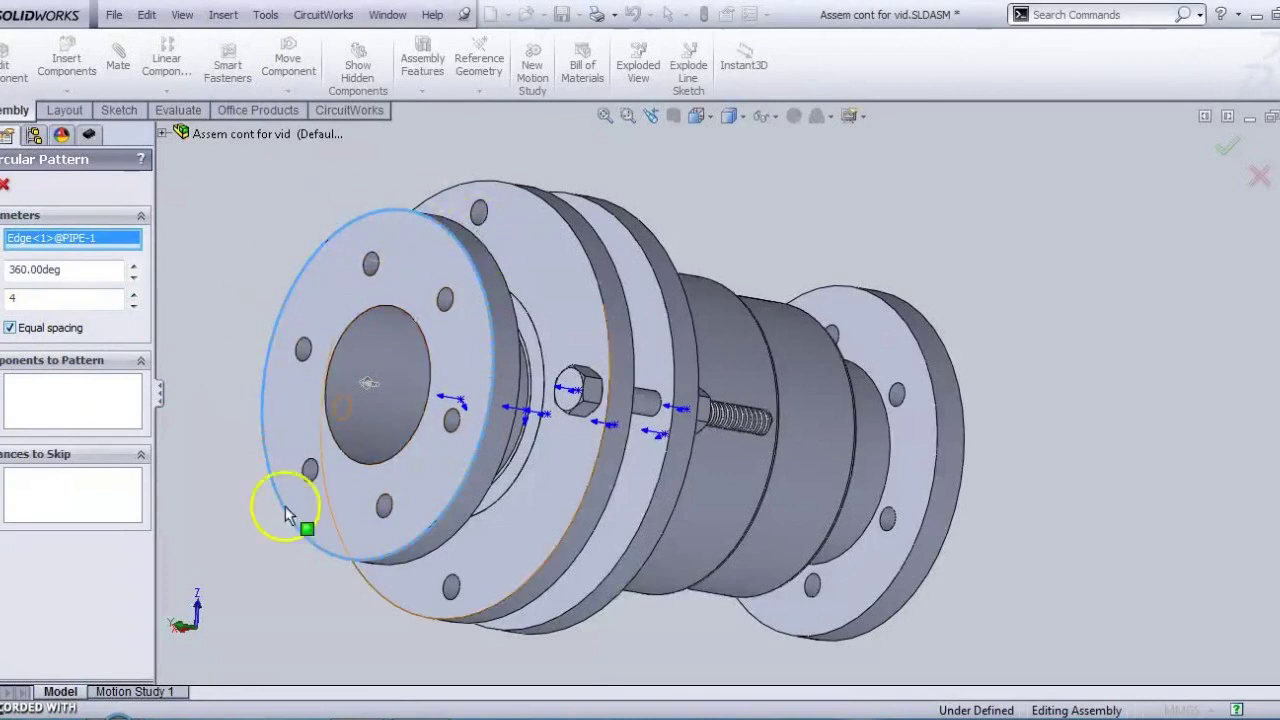
left_click(92, 408)
left_click(588, 392)
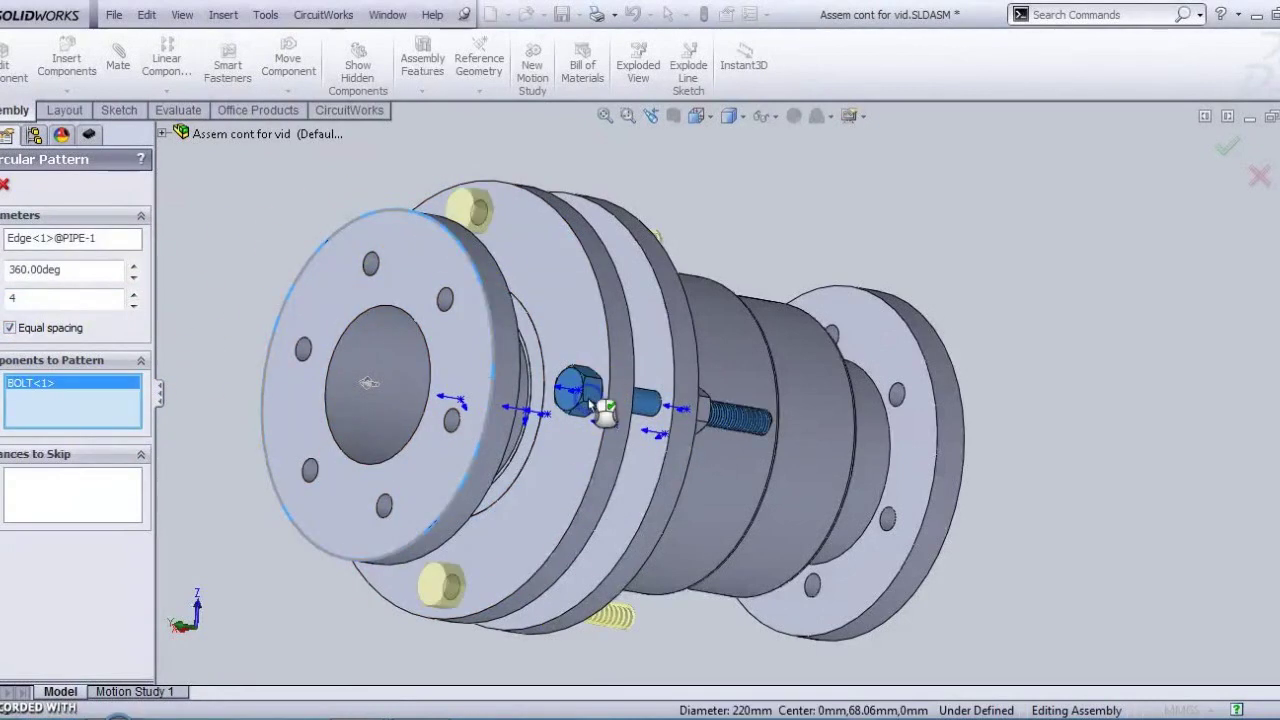
left_click(712, 420)
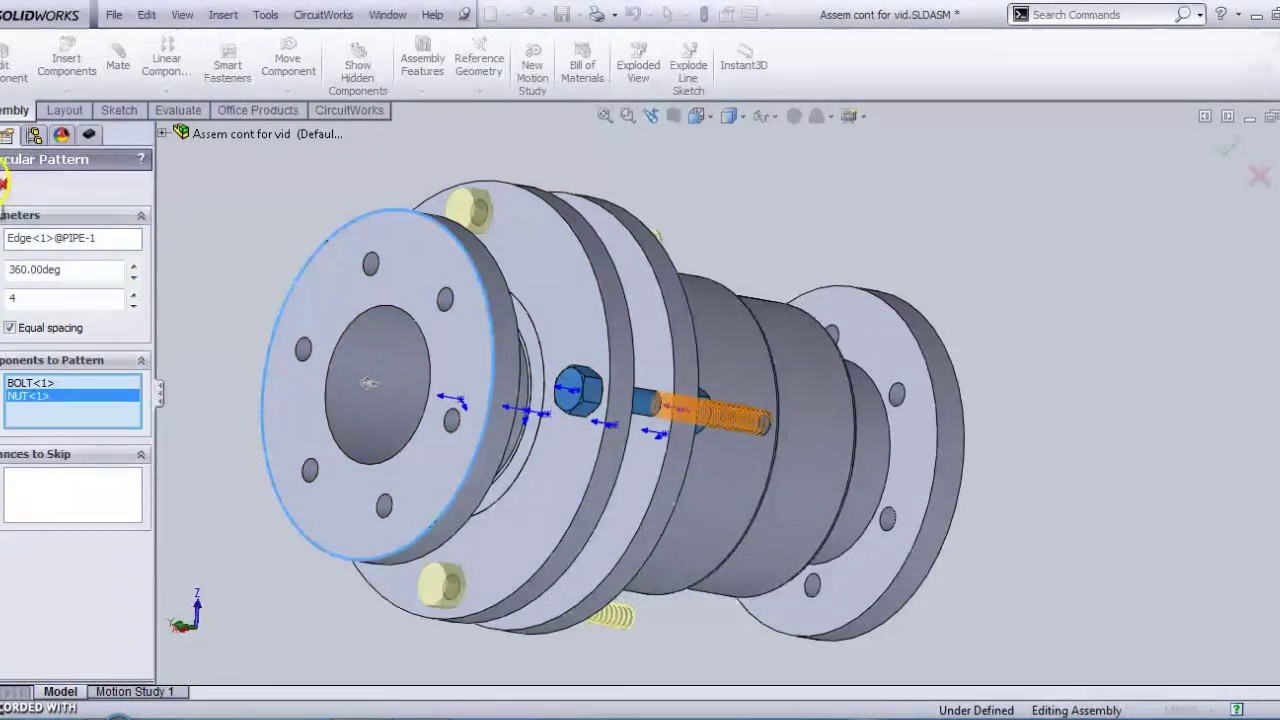
key("Return")
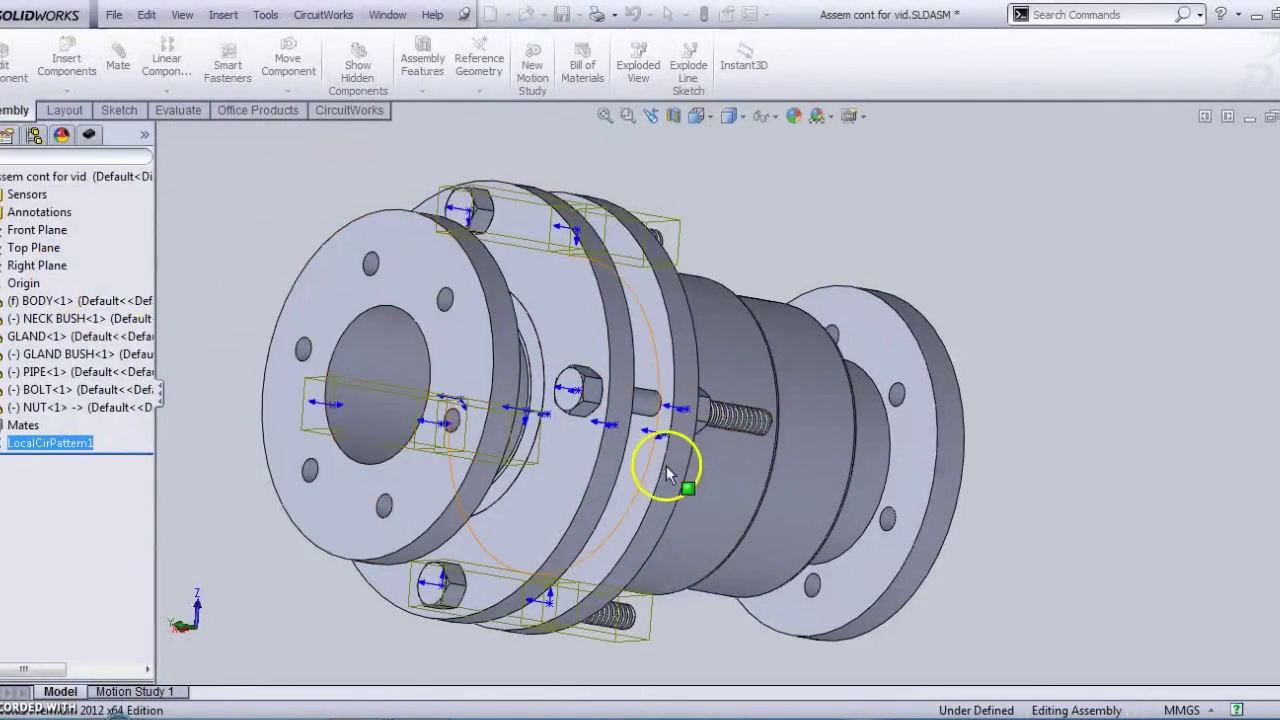
Section the expansion joint on the Front Plane, view it Normal To, then minimise SolidWorks.
middle_click_drag(530, 420, 399, 354)
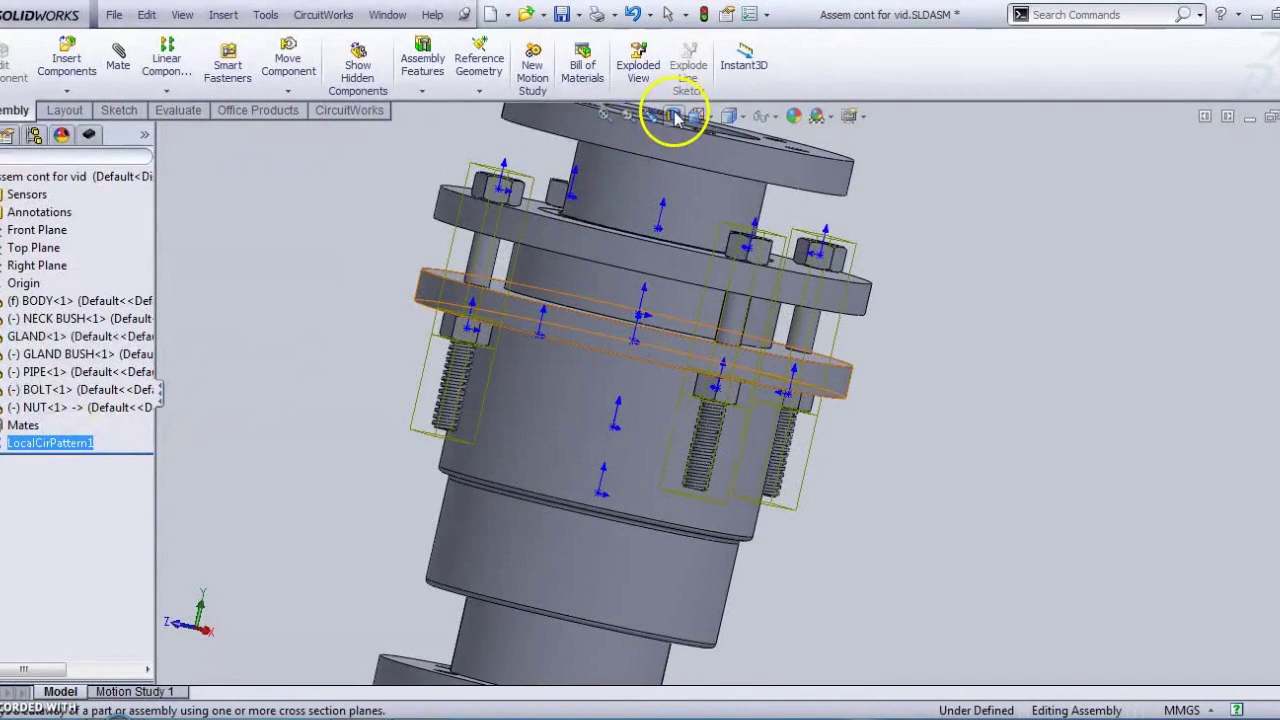
left_click(675, 117)
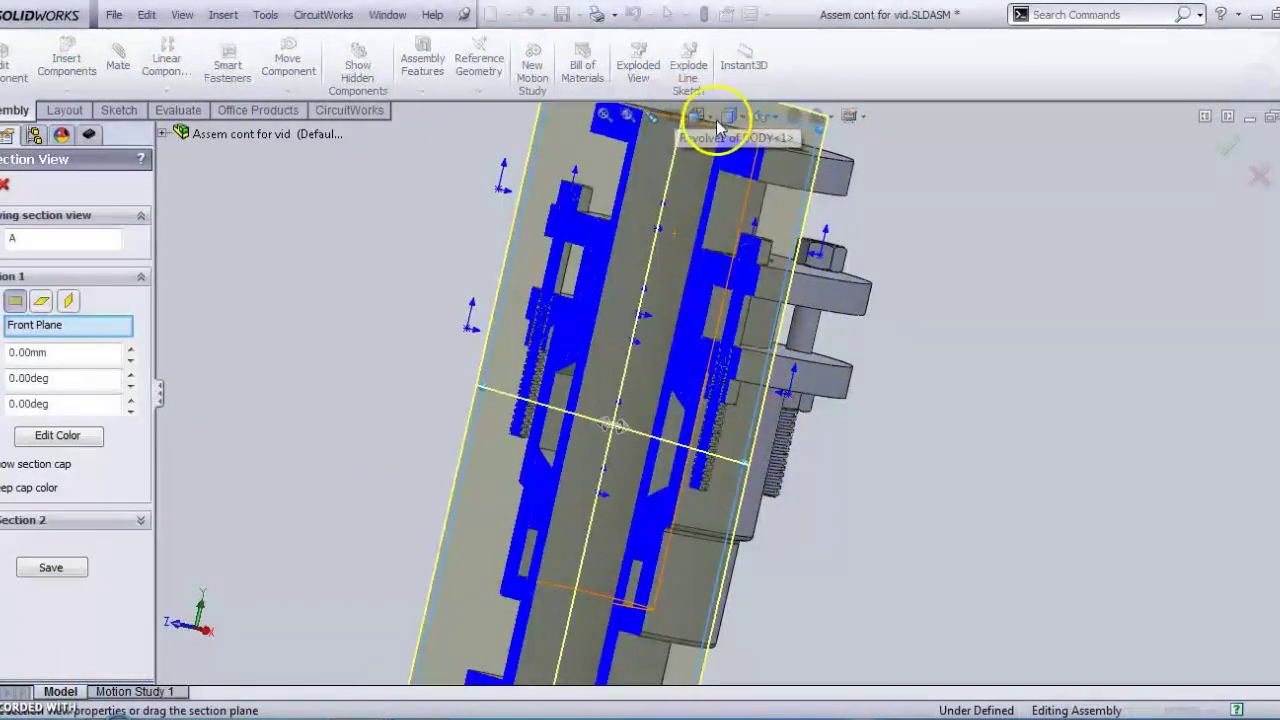
left_click(706, 116)
left_click(795, 192)
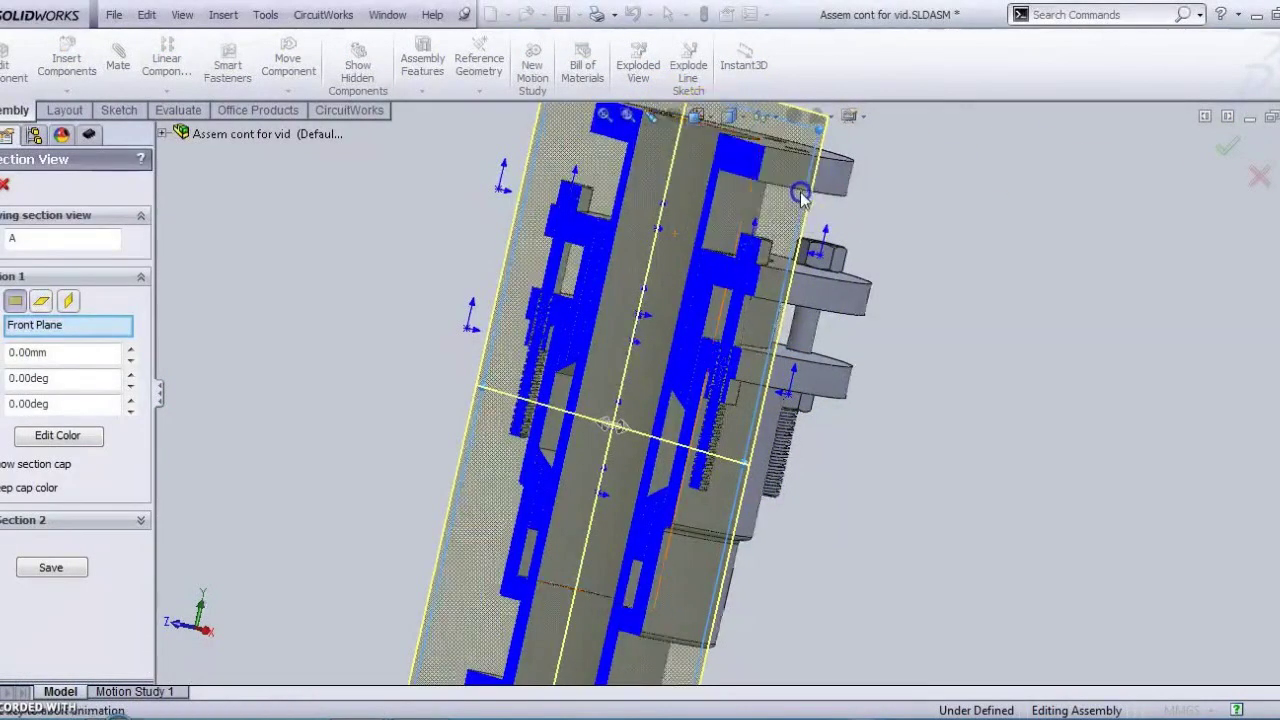
left_click(1228, 148)
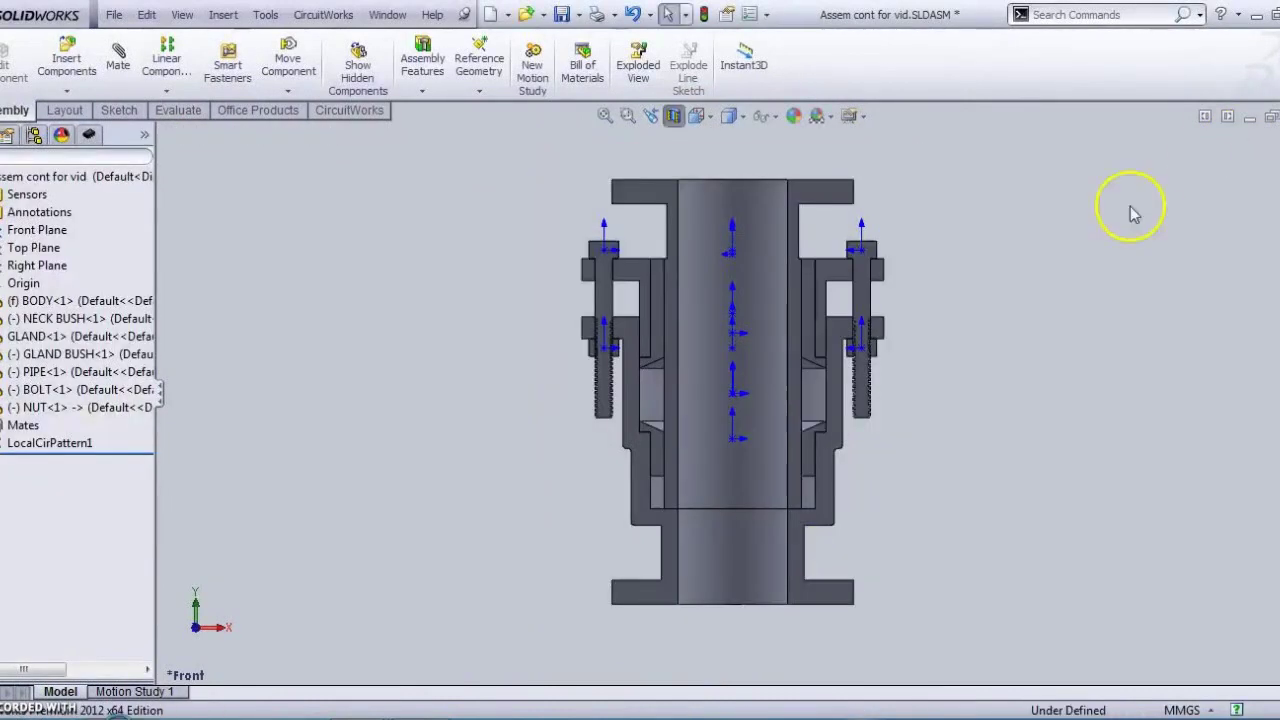
left_click(1256, 16)
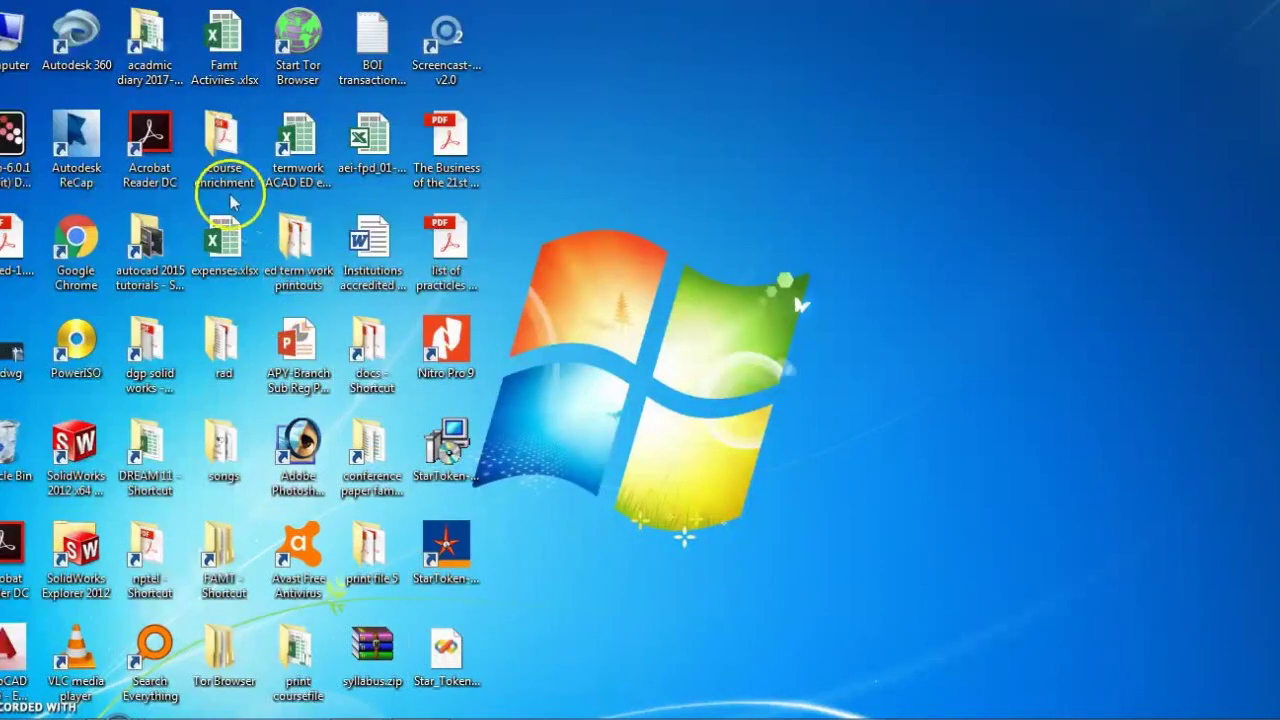
Open list of practicles CAMD 2018-19.pdf and scroll to the Assembly of Expansion Joint drawing.
left_click(446, 248)
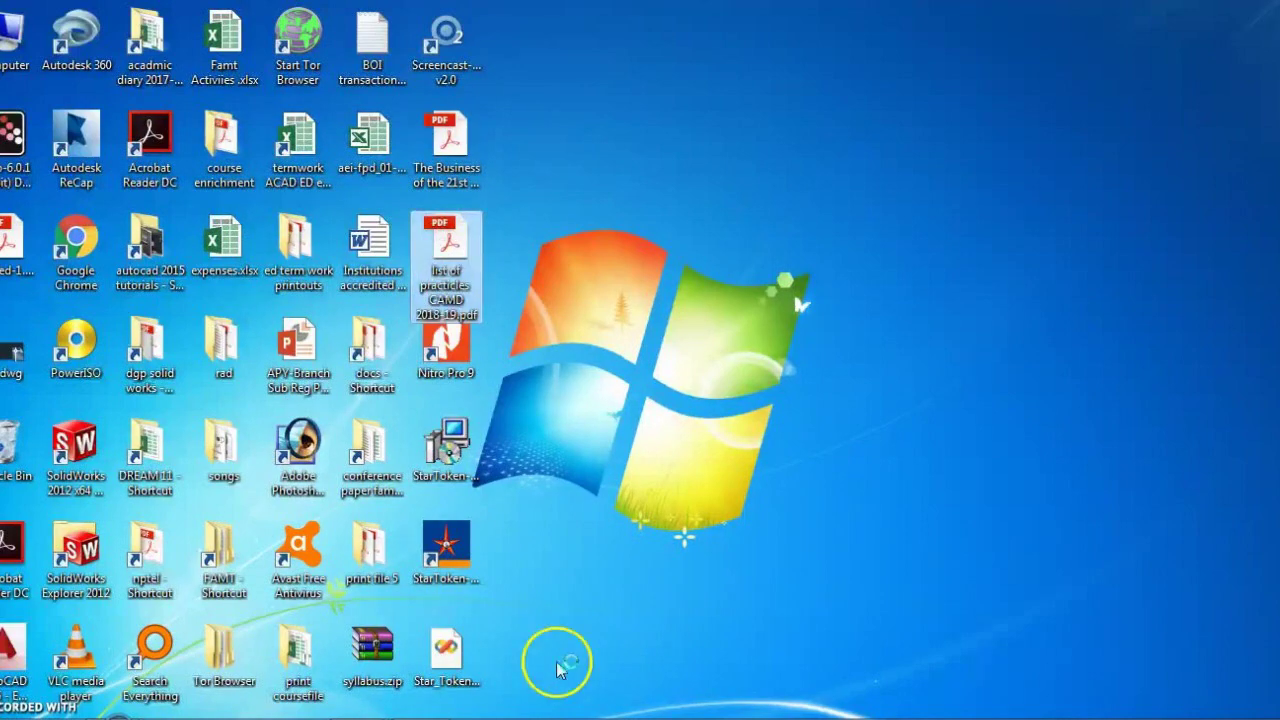
scroll(470, 520, "down", 5)
scroll(466, 533, "down", 15)
scroll(447, 605, "down", 10)
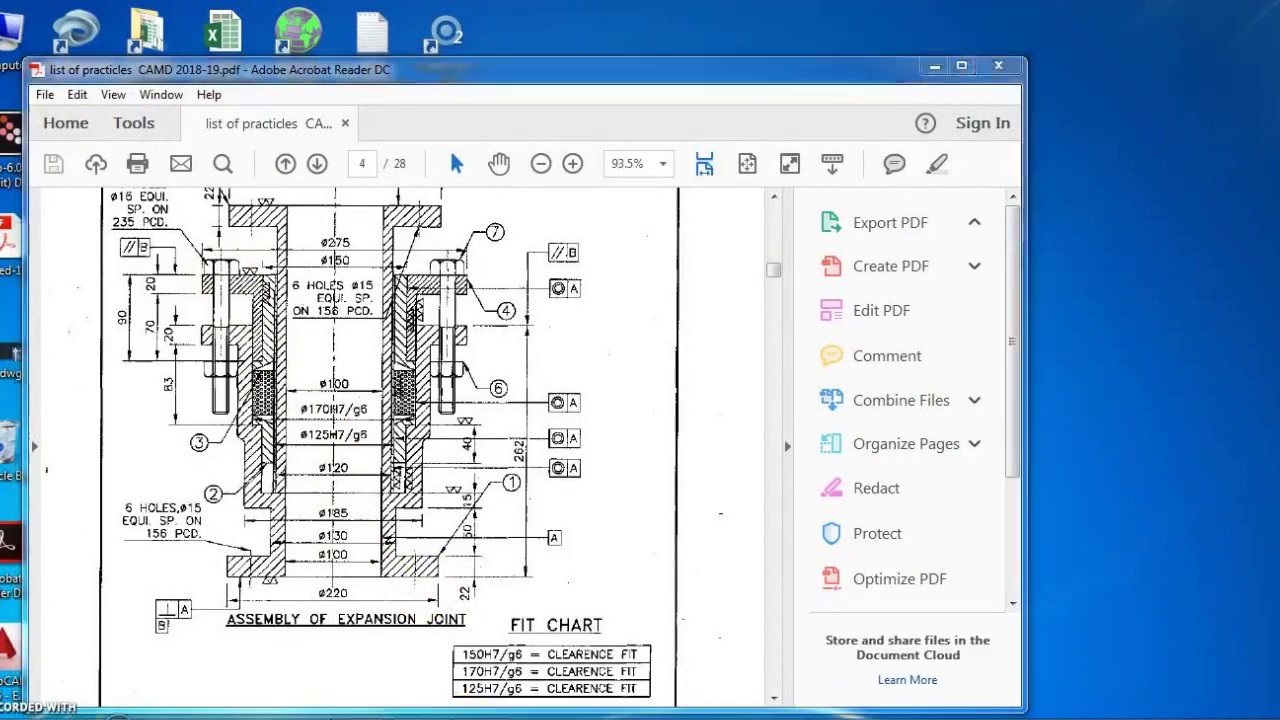
Resize and position the PDF beside the SolidWorks model for comparison, then close Acrobat.
mouse_move(380, 712)
left_click(303, 655)
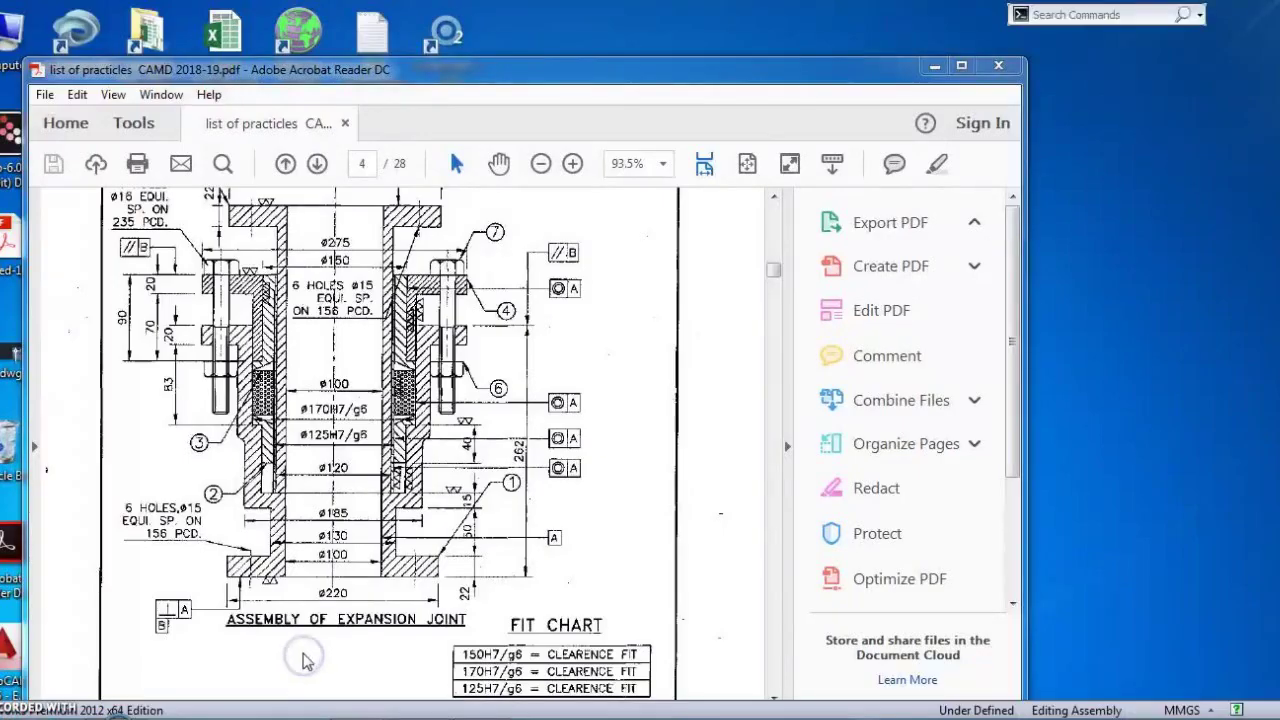
left_click(478, 717)
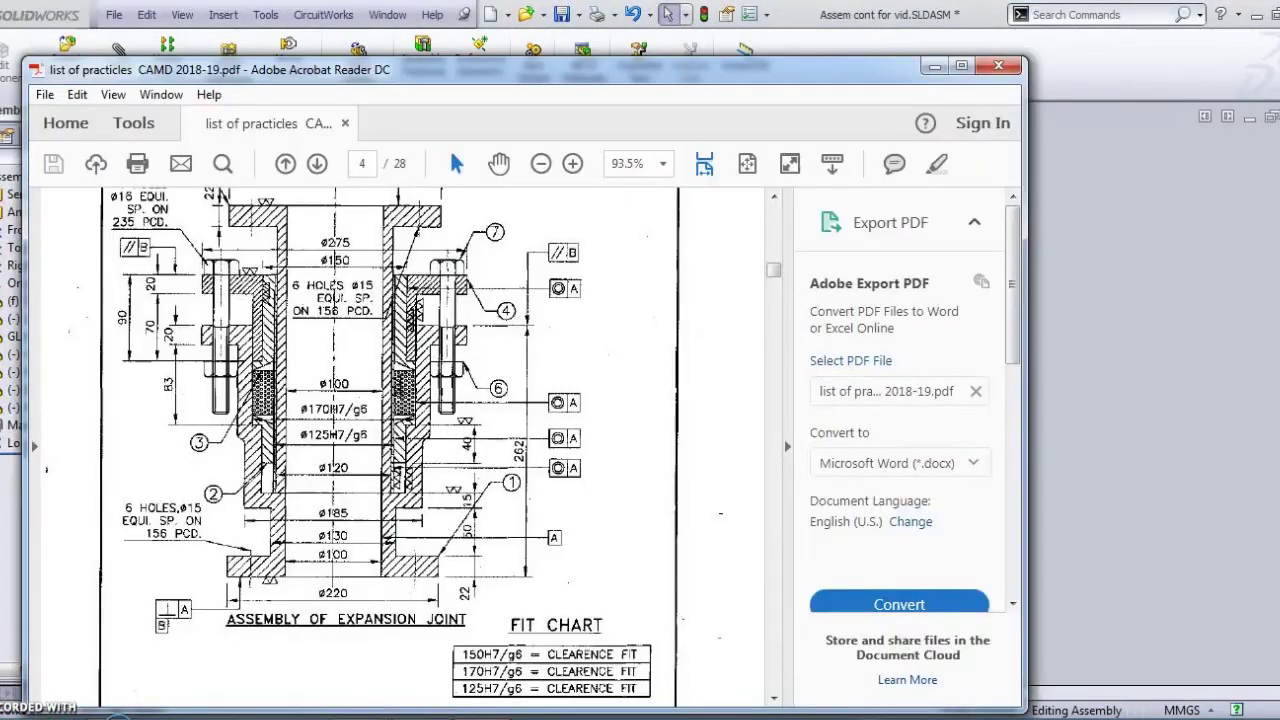
left_click_drag(1024, 110, 875, 170)
left_click_drag(728, 75, 591, 20)
left_click(670, 112)
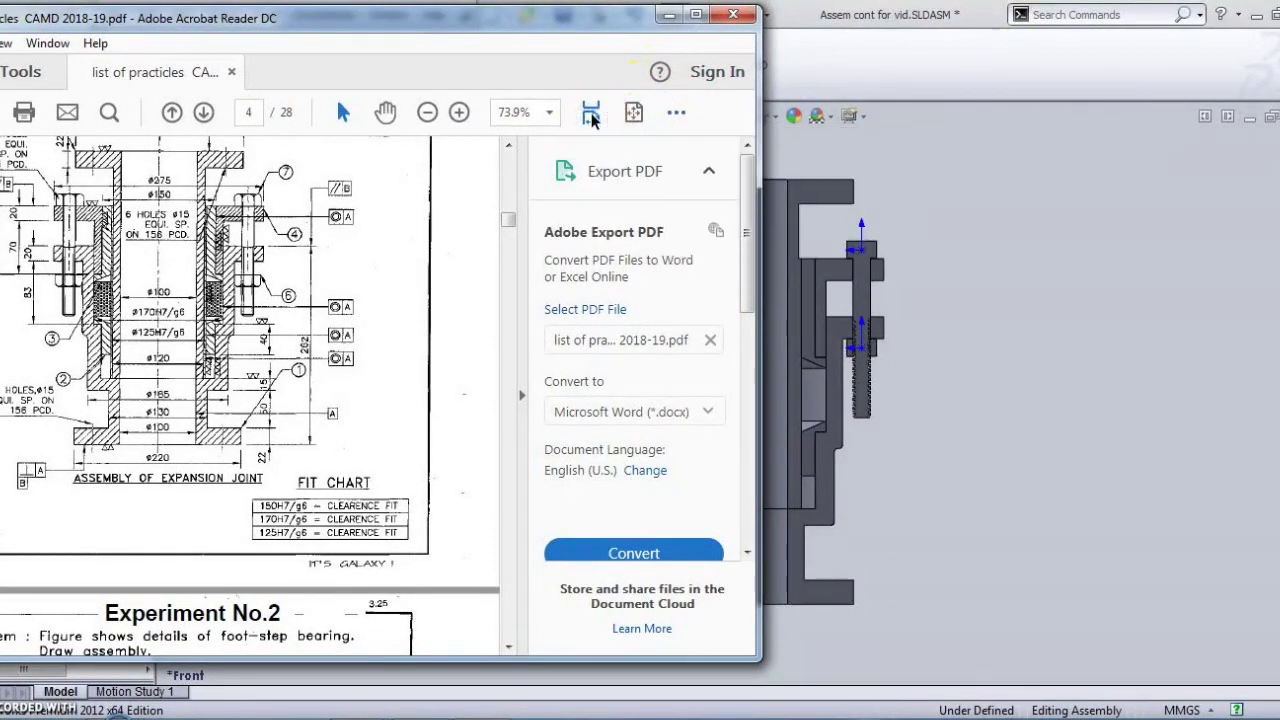
left_click_drag(450, 35, 347, 49)
left_click_drag(651, 100, 404, 123)
left_click_drag(235, 45, 404, 62)
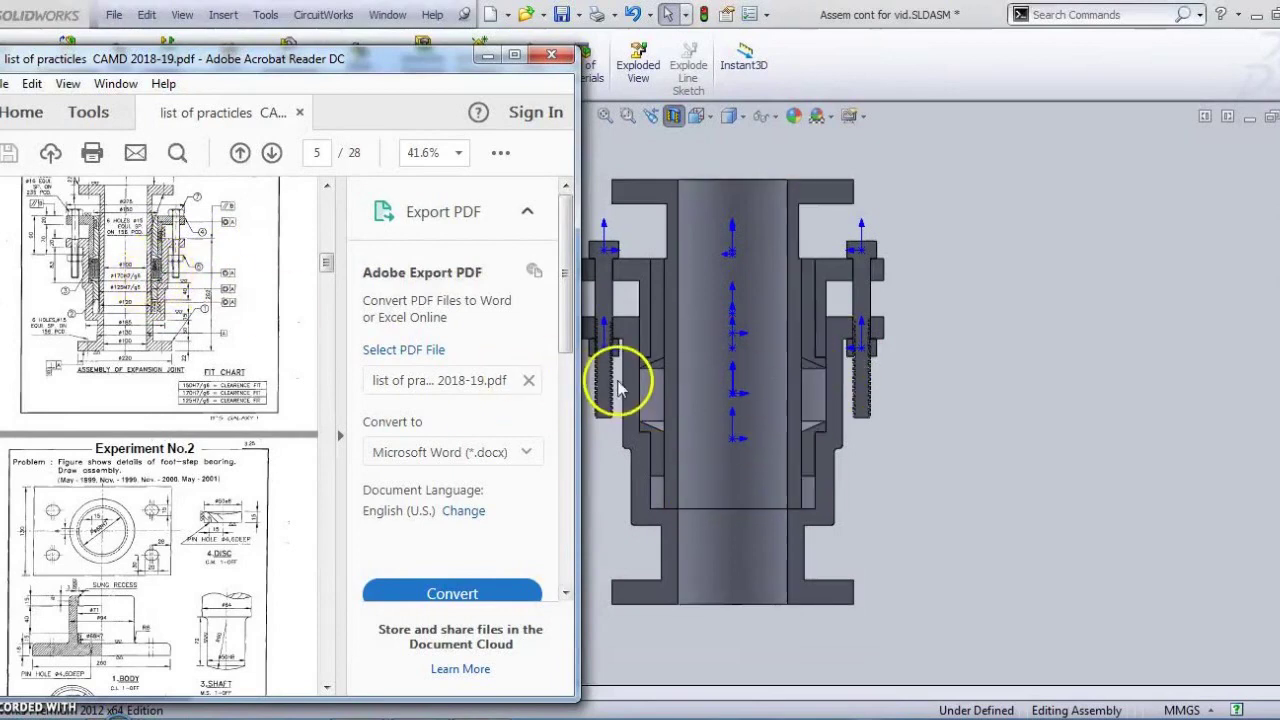
left_click_drag(665, 390, 772, 442)
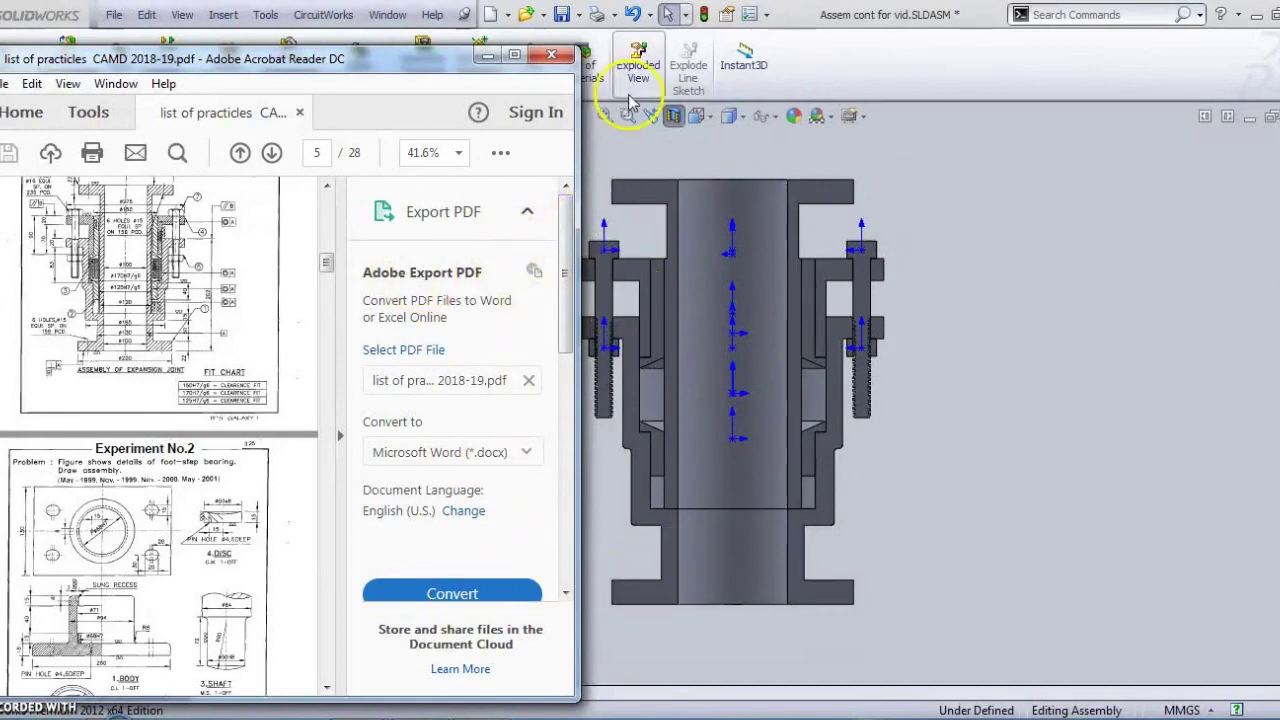
left_click(551, 53)
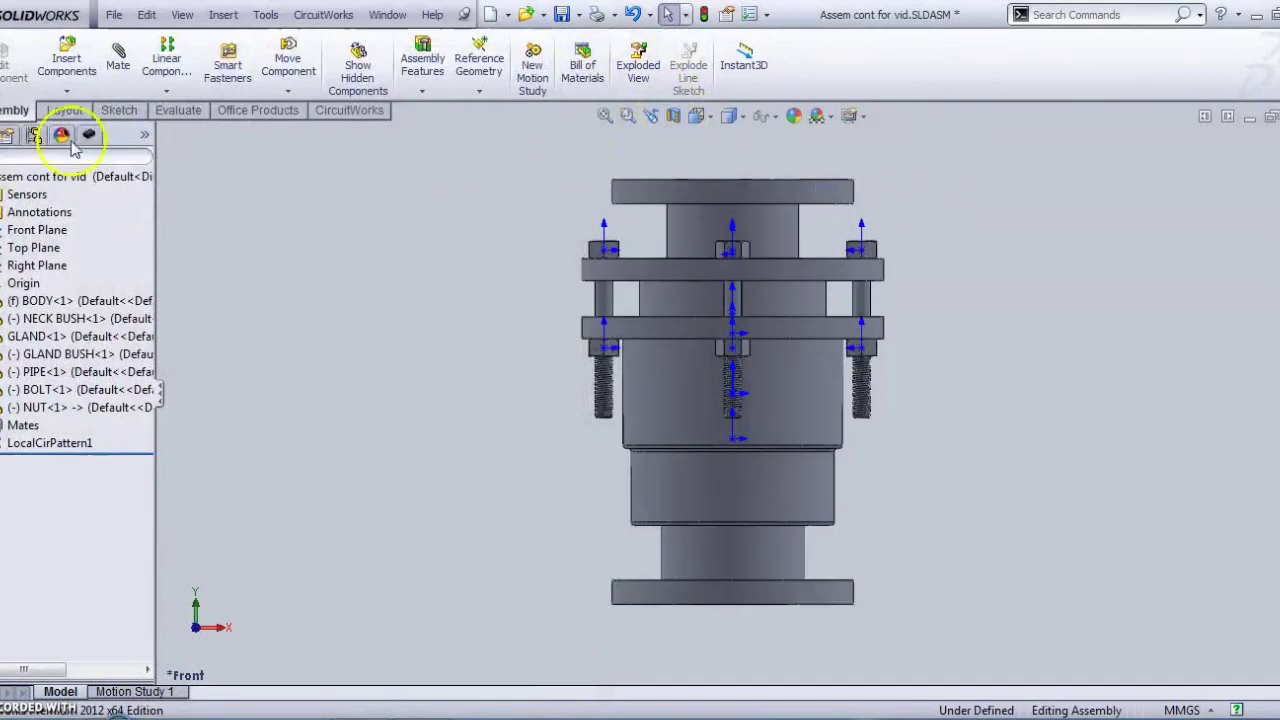
Save the assembly and its modified BODY part using Save All.
left_click(106, 22)
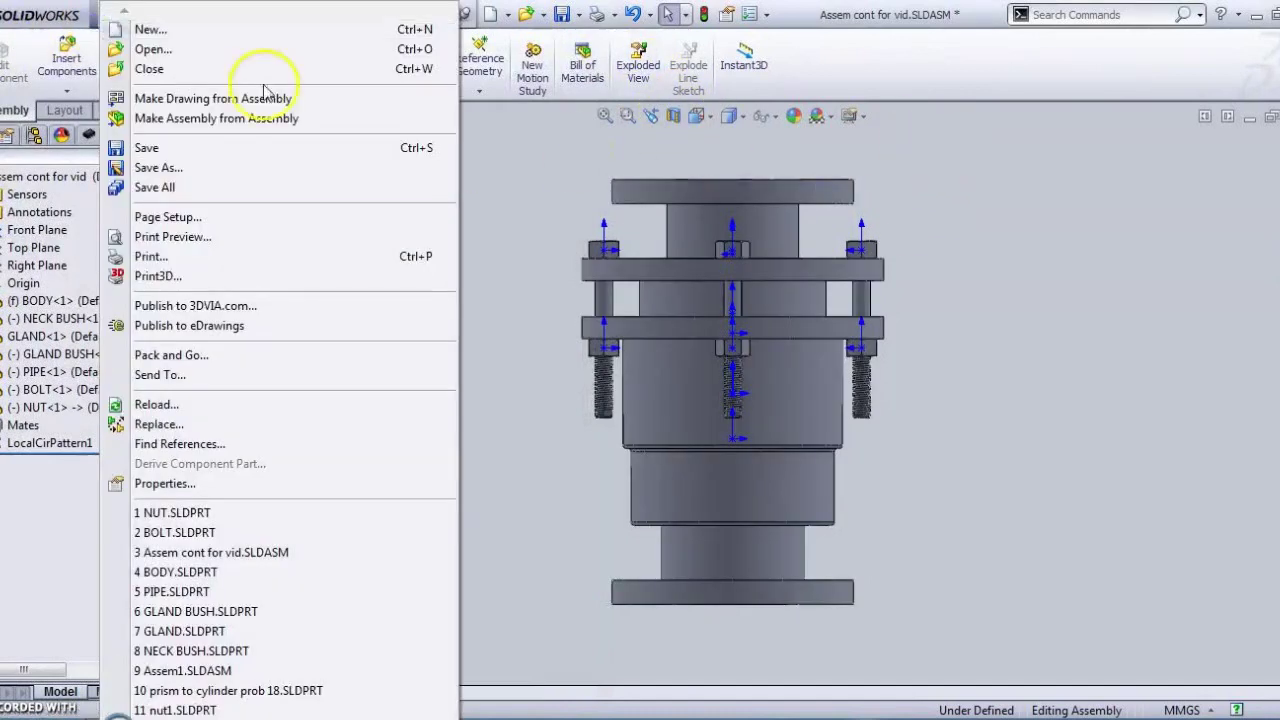
left_click(178, 150)
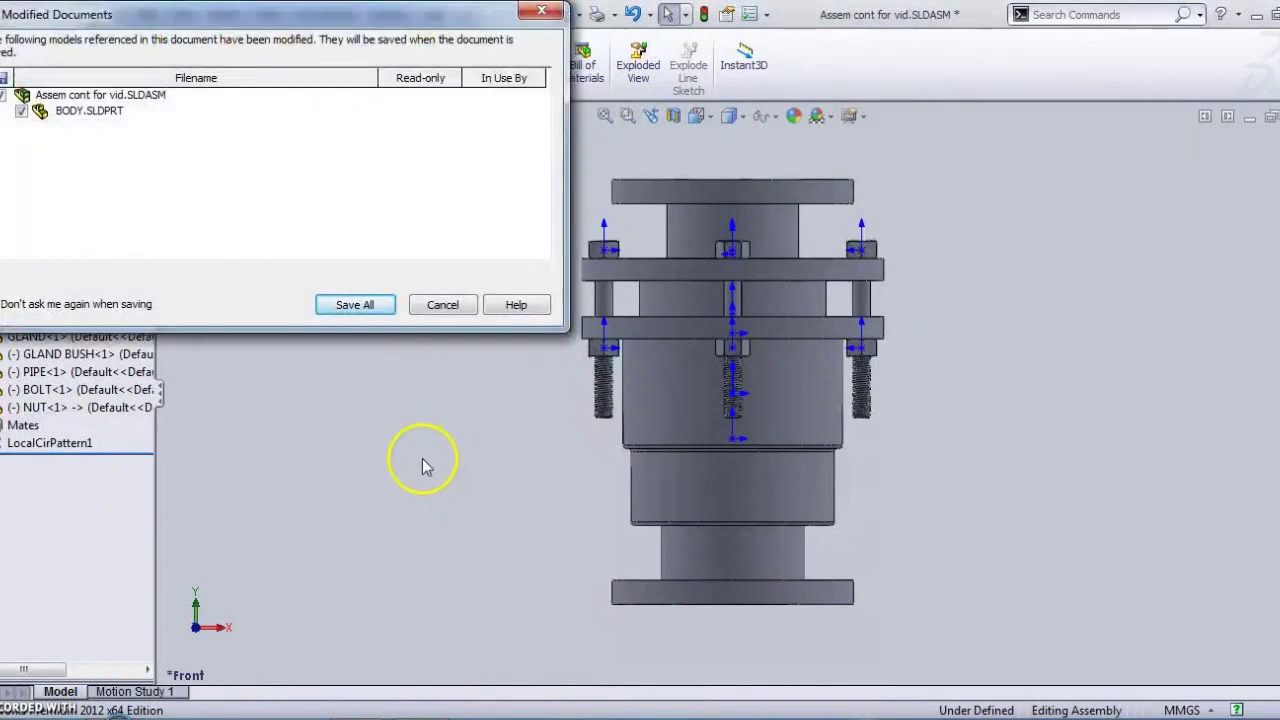
left_click(362, 305)
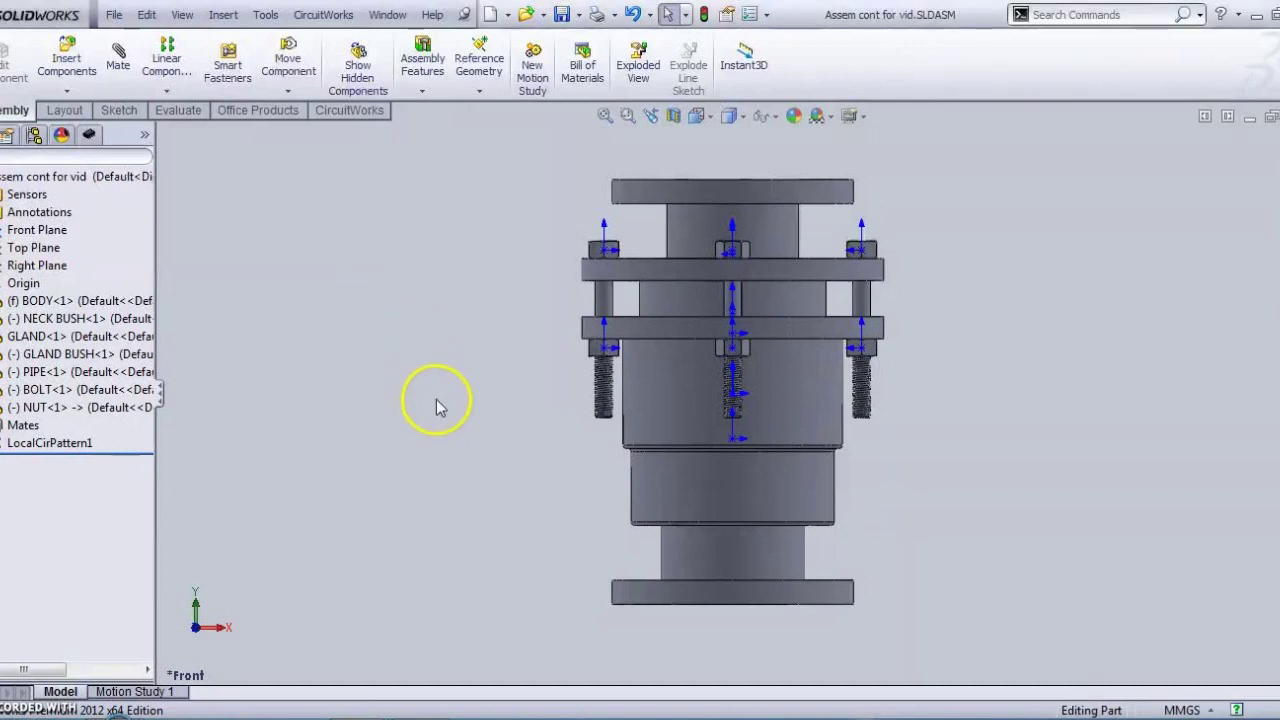
Look through the File, Edit and Window menus, then orbit the assembly into a 3D view.
left_click(113, 14)
left_click(113, 14)
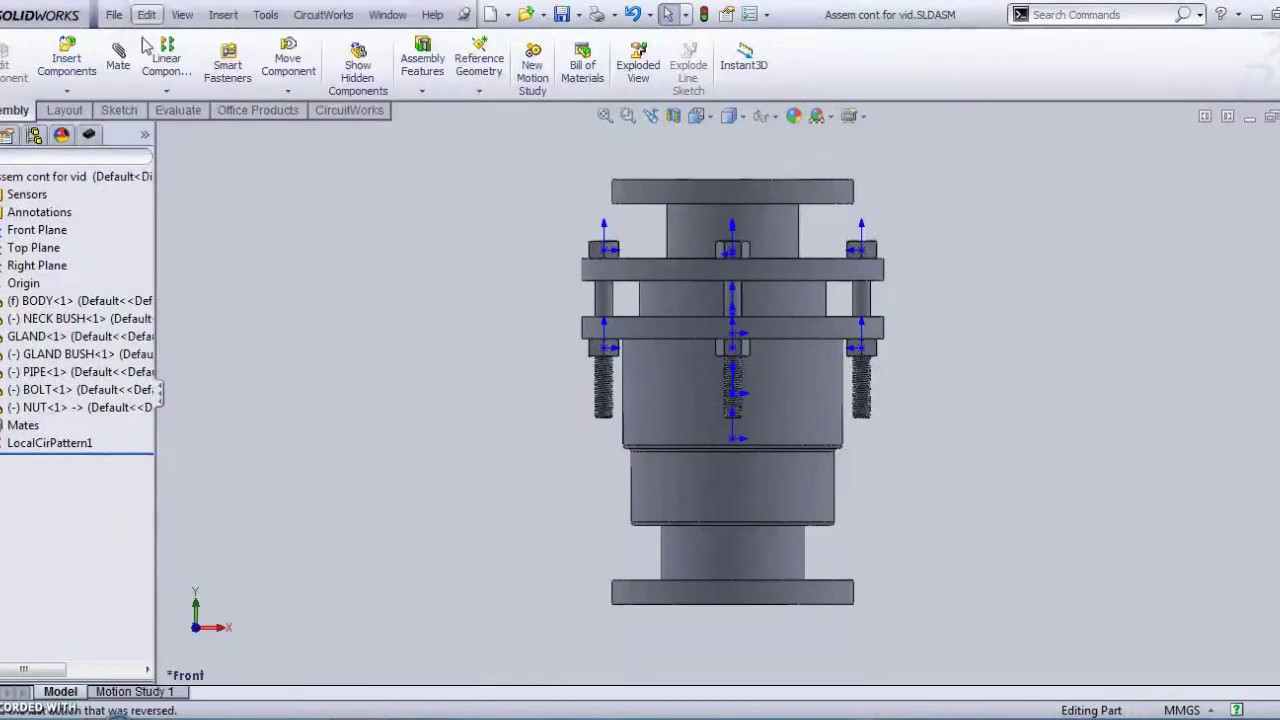
left_click(146, 14)
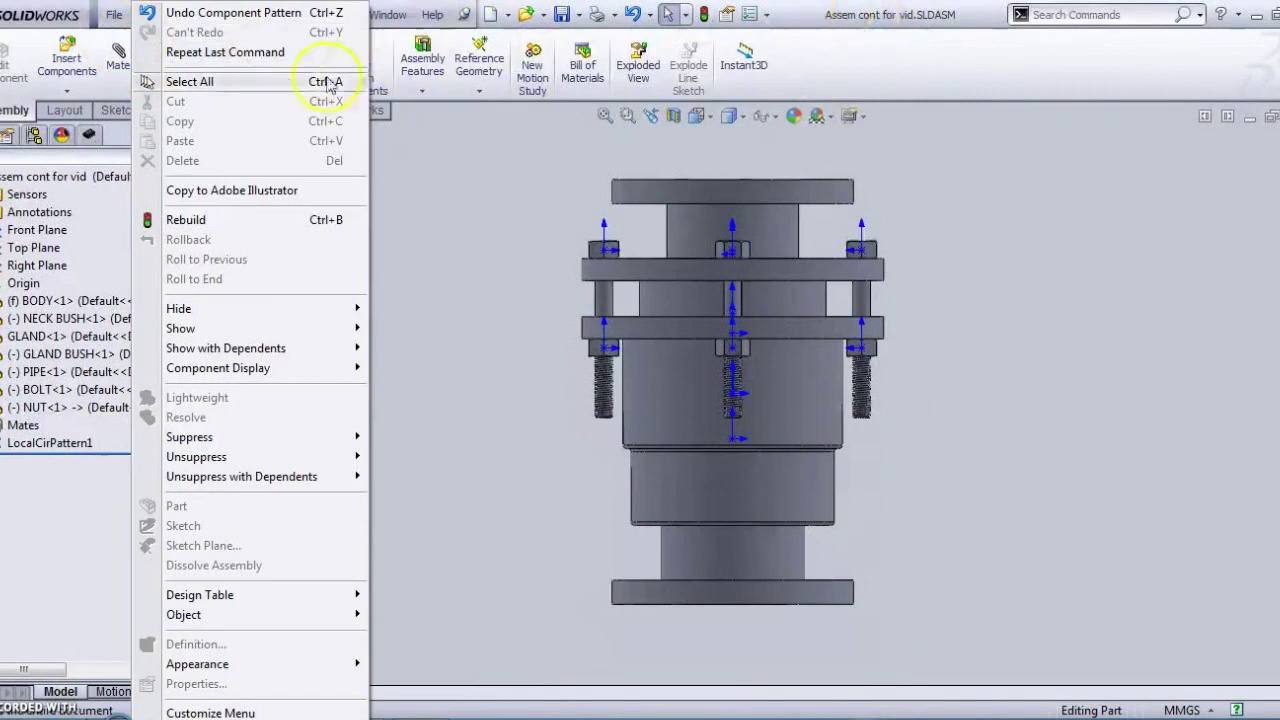
left_click(387, 14)
left_click(879, 54)
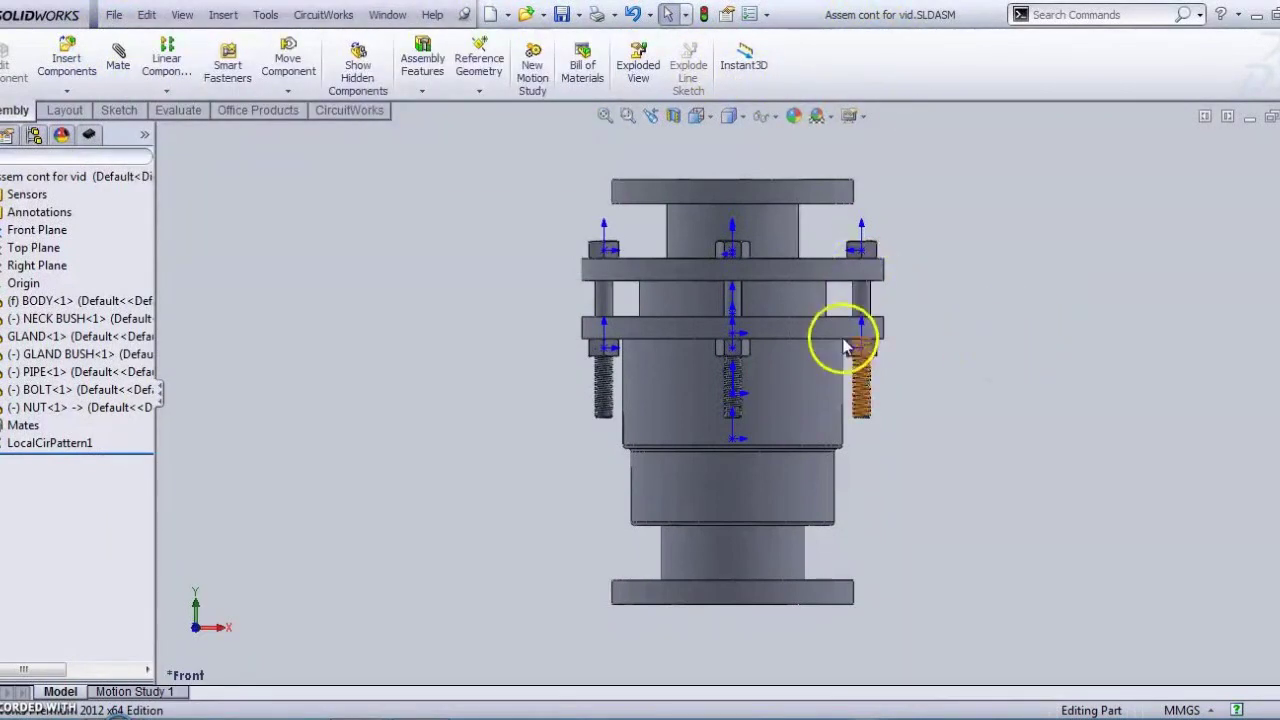
middle_click_drag(723, 406, 829, 334)
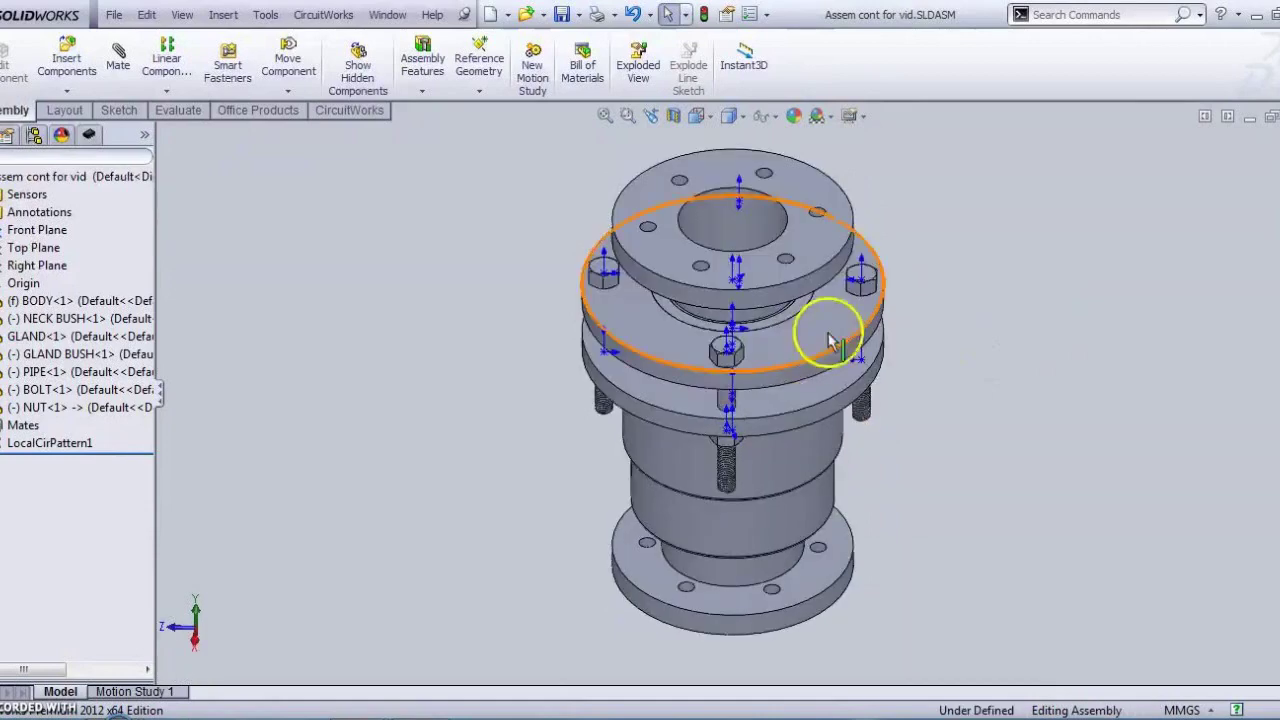
middle_click_drag(920, 286, 667, 14)
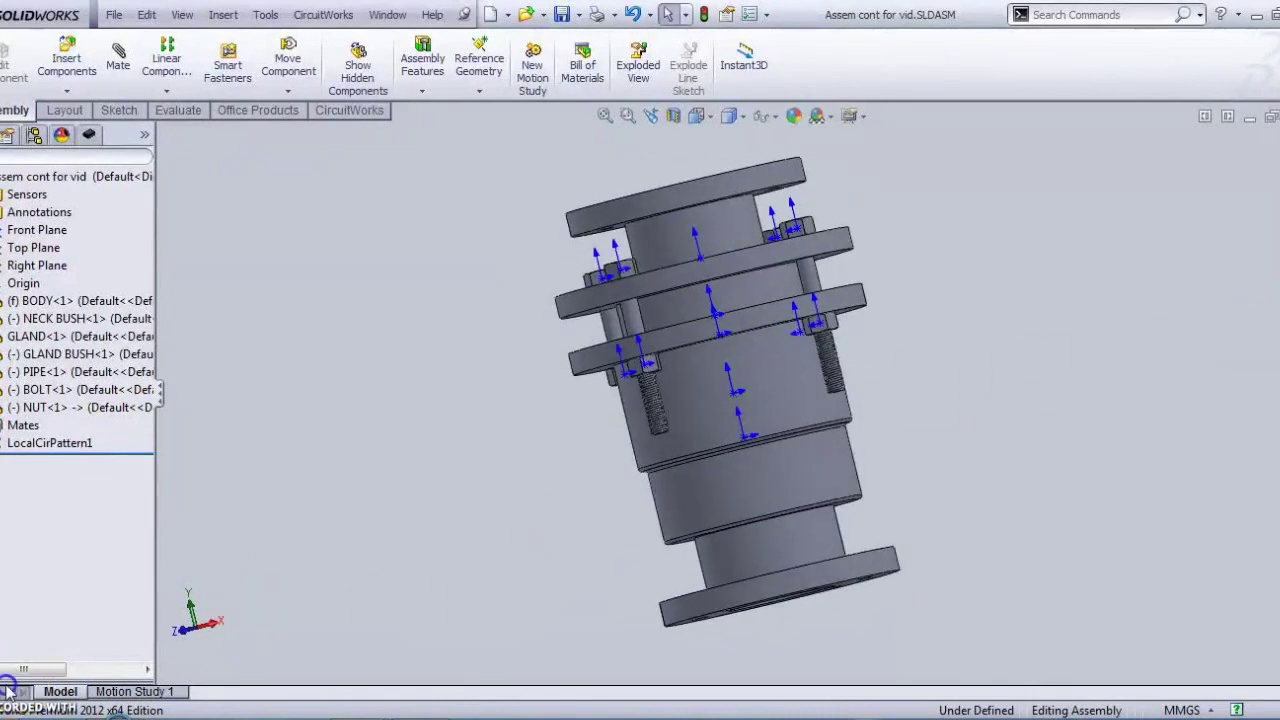